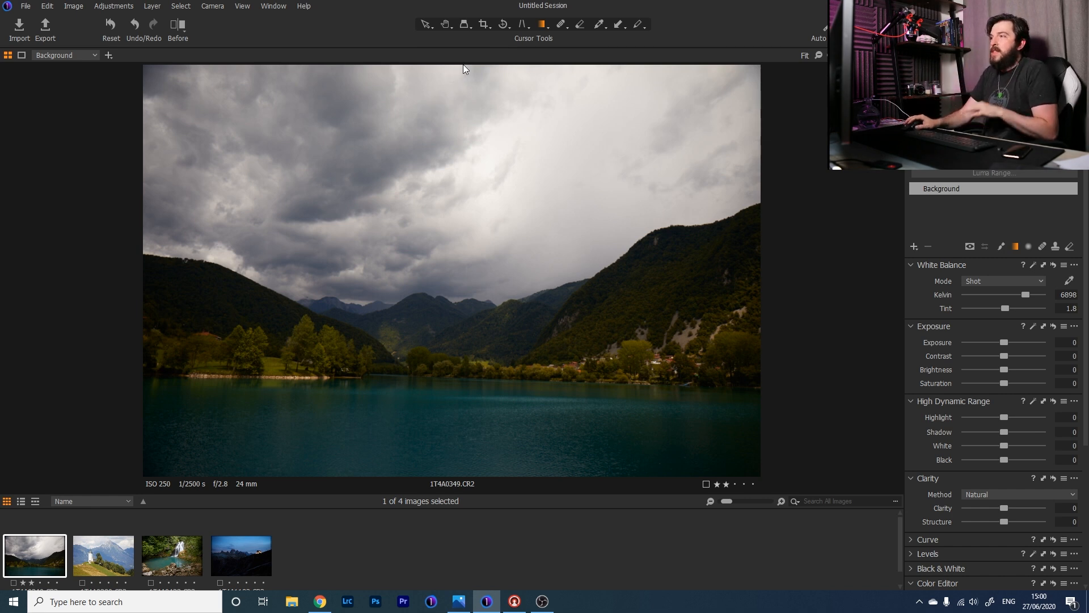
Crop the lake photo with an unconstrained ratio to about 22.40 by 10.31 in, trimming the upper sky and lower water
left_click(486, 23)
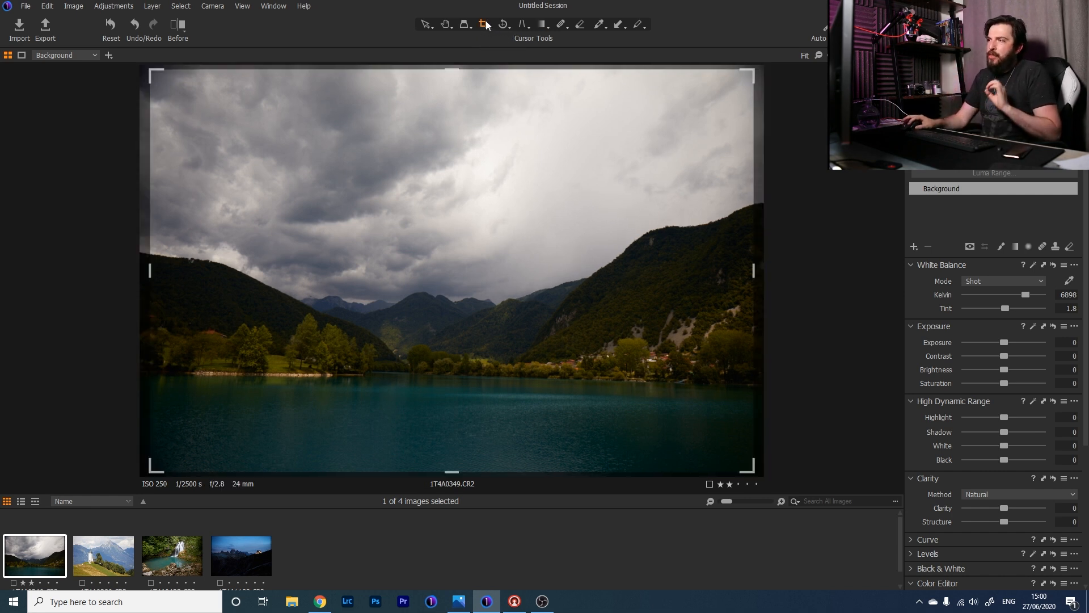
left_click(483, 29)
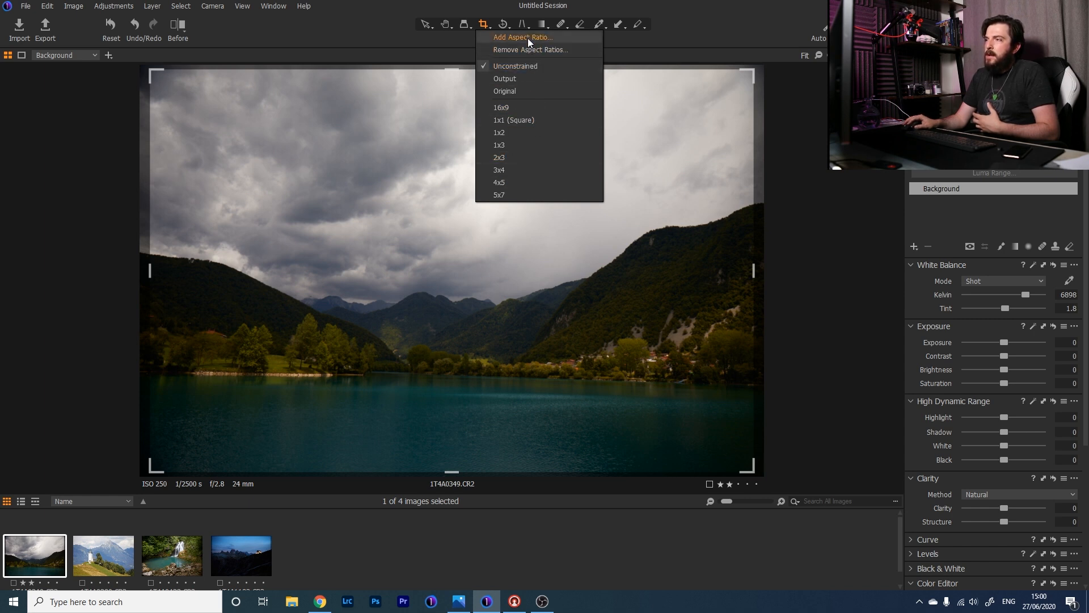
left_click(527, 66)
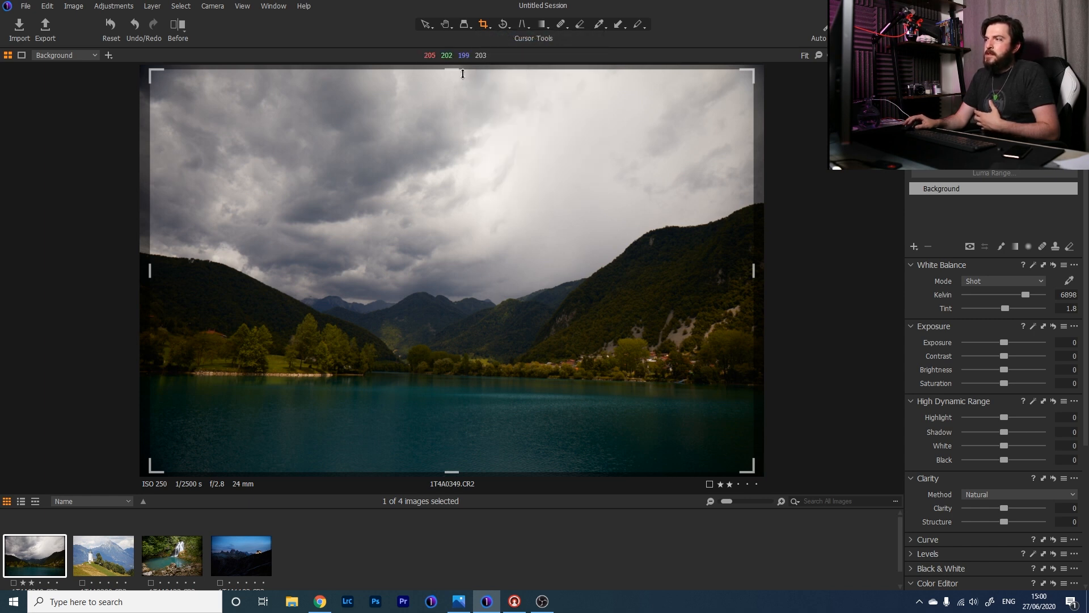
left_click_drag(456, 71, 454, 149)
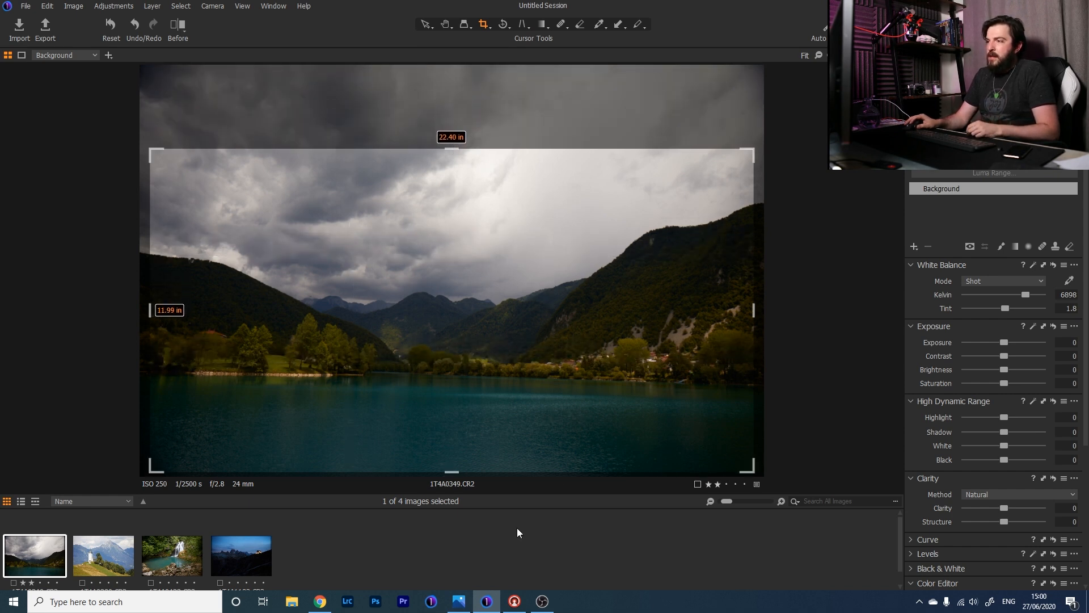
left_click_drag(451, 470, 447, 426)
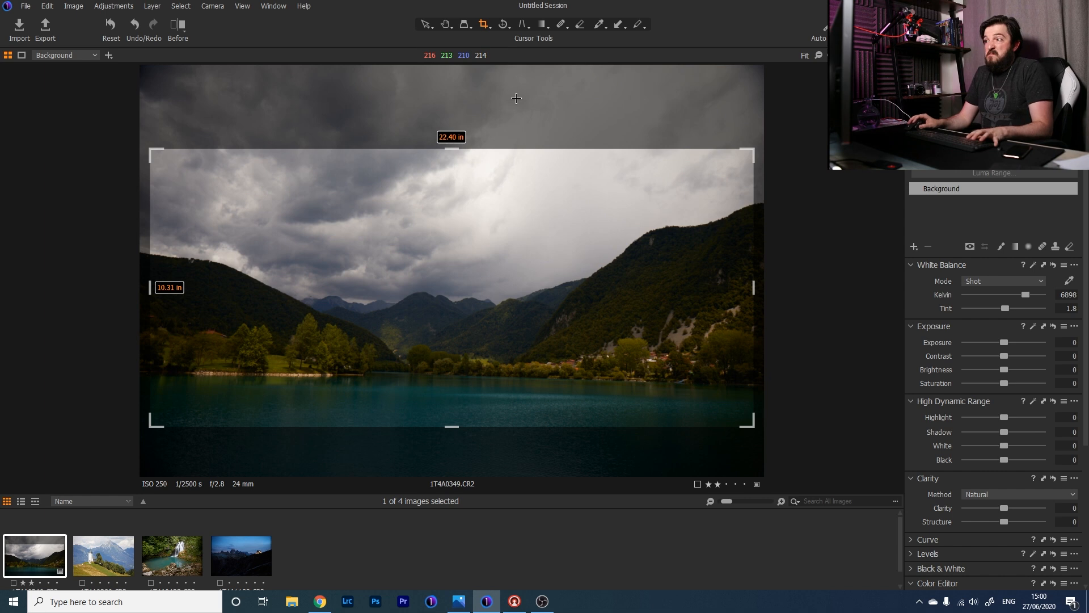
Straighten the photo along the far shoreline of the lake, fine-tune the rotation and return to the normal cropped view
left_click(502, 24)
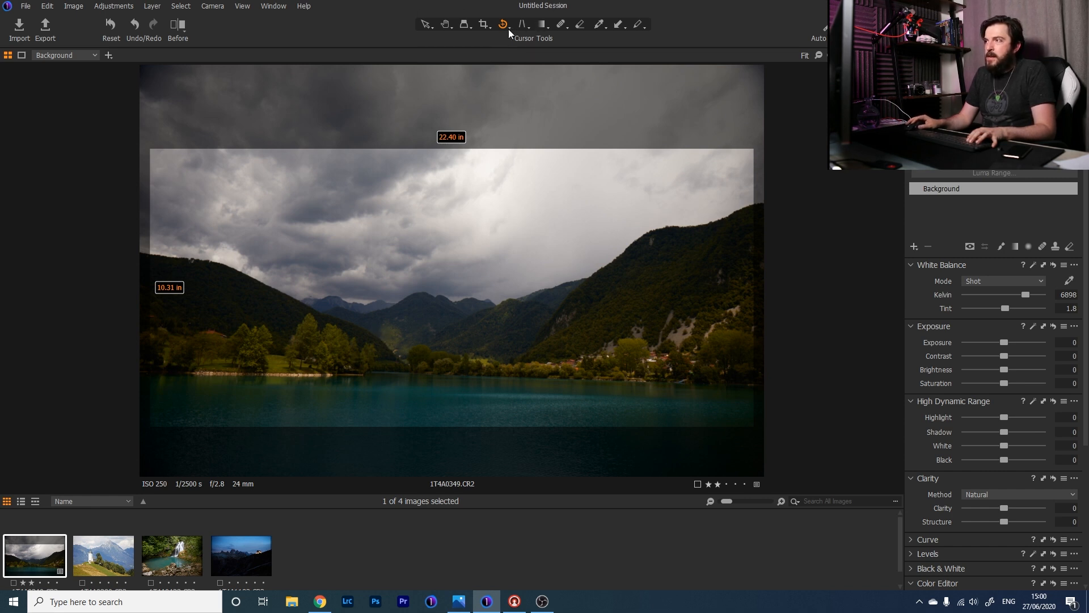
left_click_drag(378, 366, 737, 378)
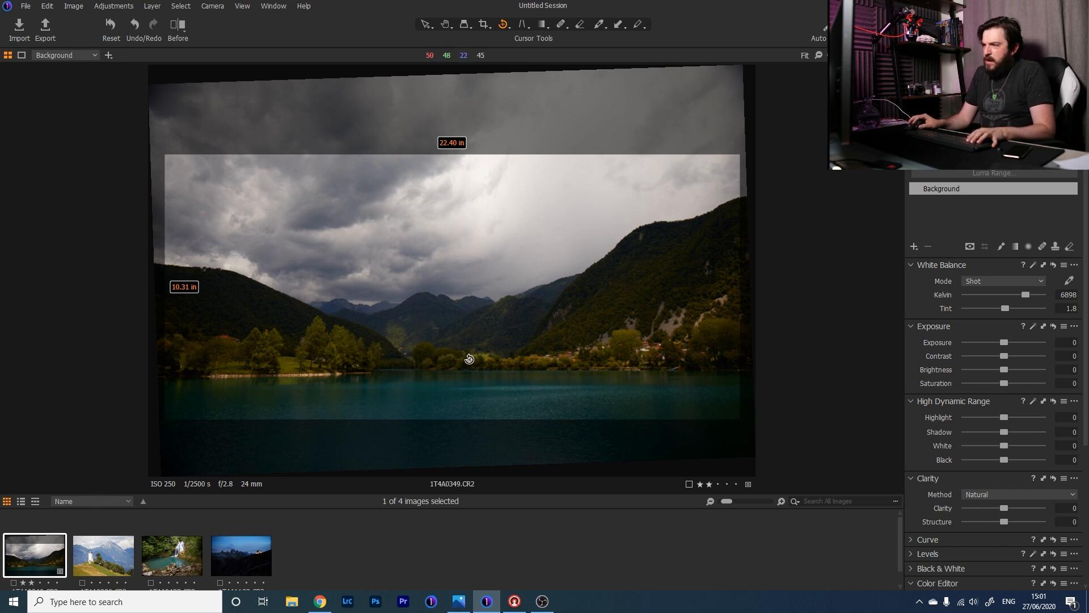
left_click(431, 25)
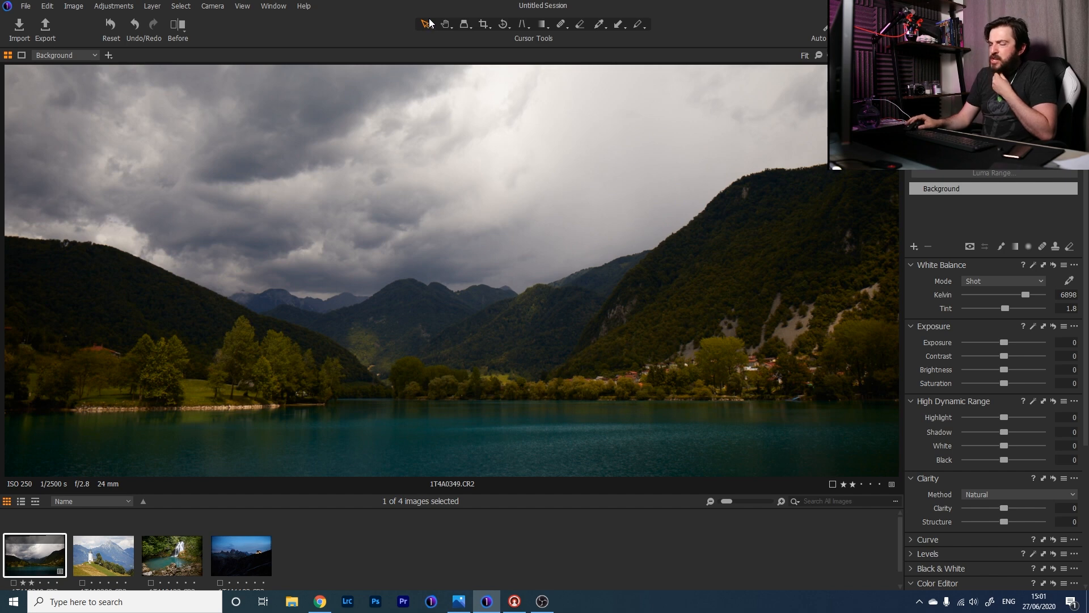
left_click(504, 24)
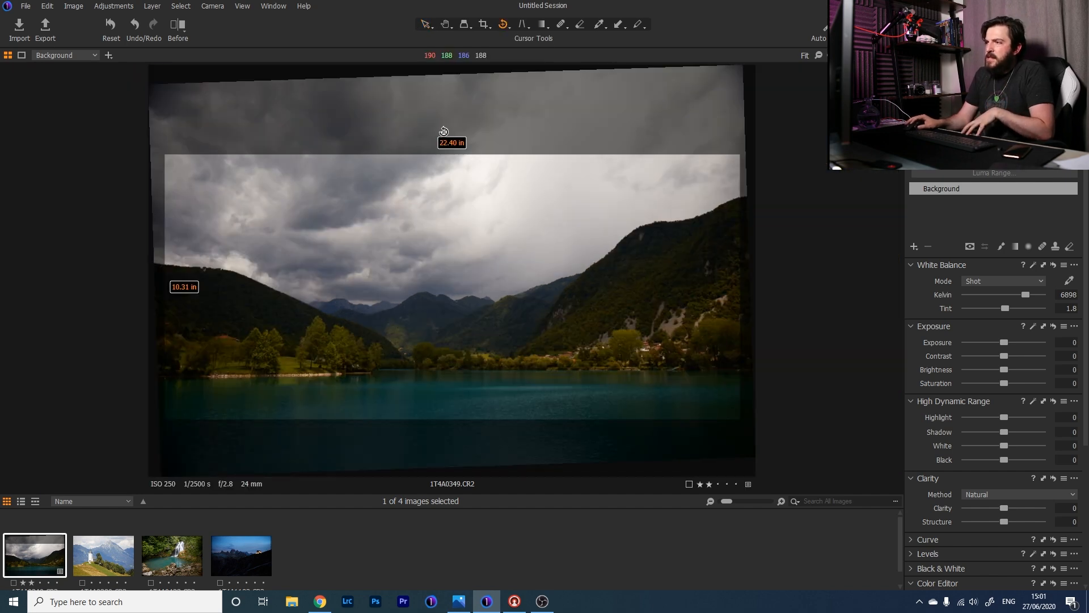
right_click(485, 239)
left_click_drag(482, 237, 485, 238)
left_click(430, 23)
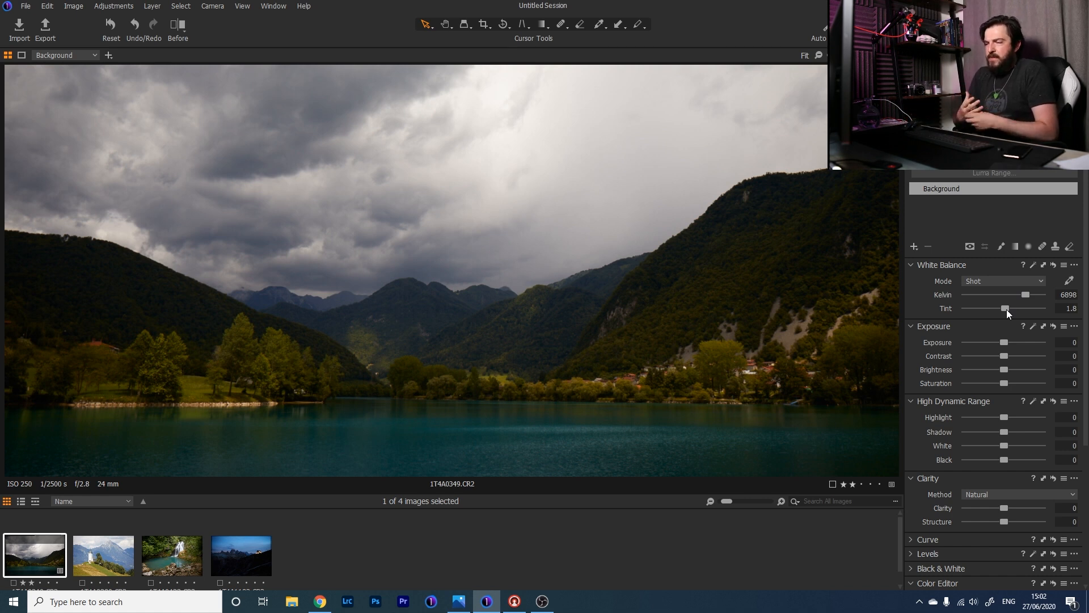
Set the white balance tint to 0.3 and raise the exposure to 0.36
left_click_drag(1008, 312, 1008, 312)
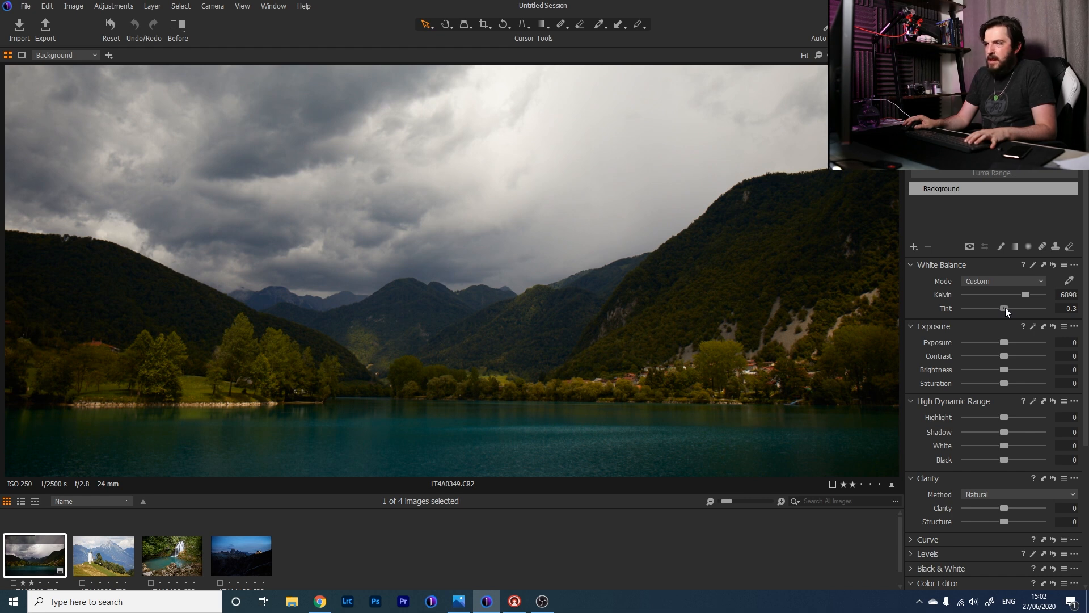
left_click_drag(1006, 308, 1006, 309)
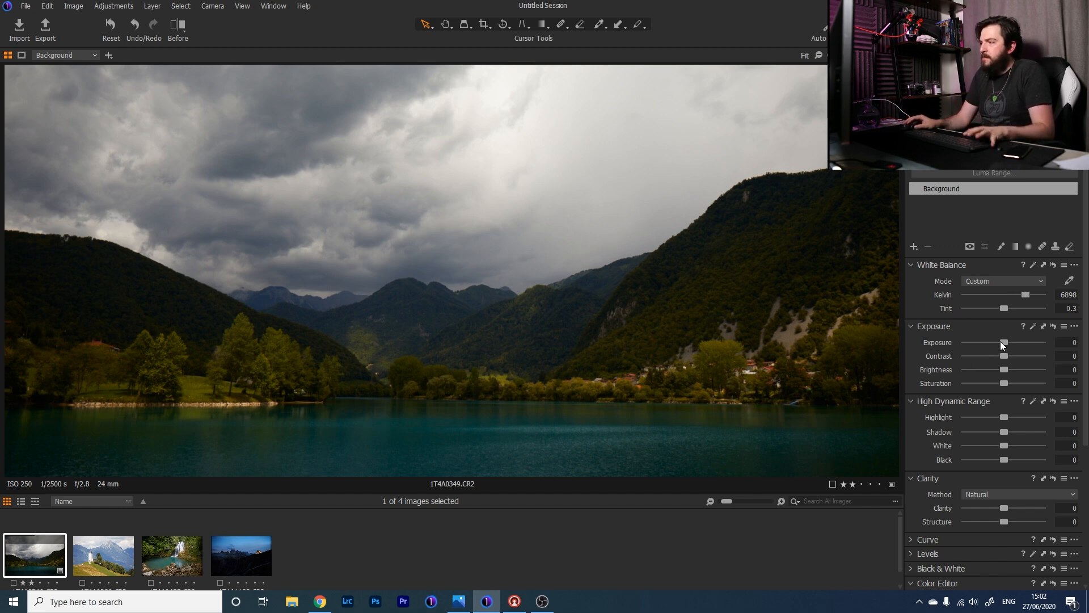
left_click_drag(1004, 343, 1007, 342)
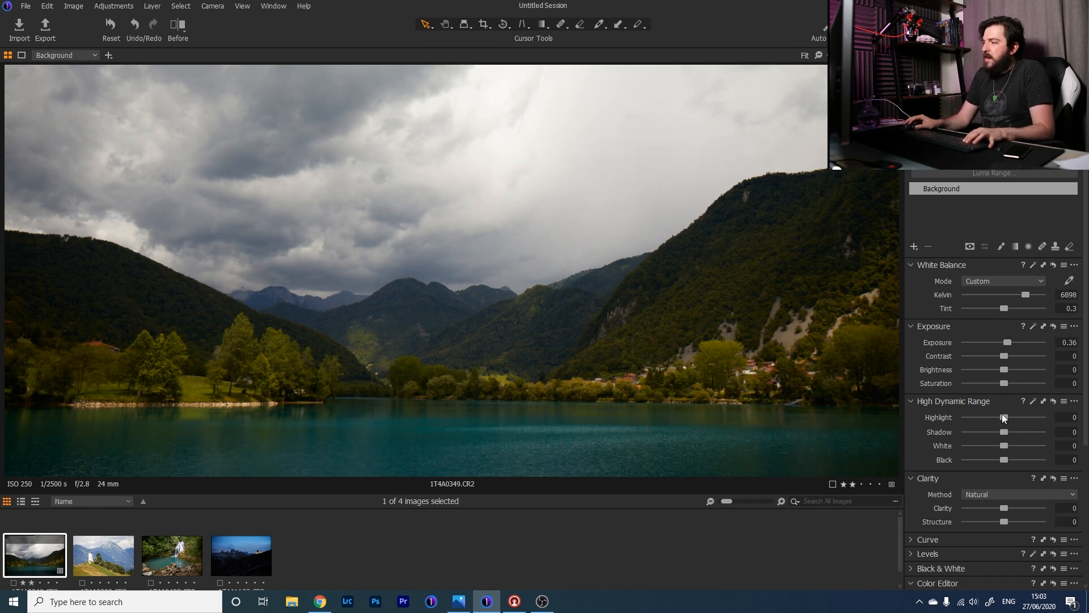
Set the High Dynamic Range values to Highlight -65, Shadow 25, White 30 and Black -7
left_click_drag(1006, 417, 981, 439)
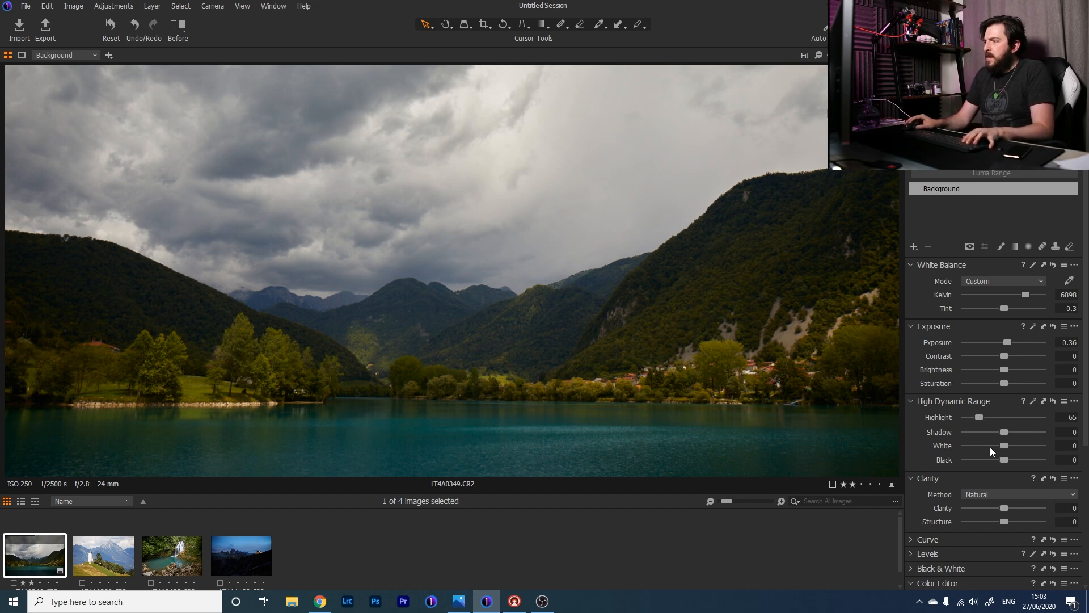
left_click_drag(1006, 432, 1010, 432)
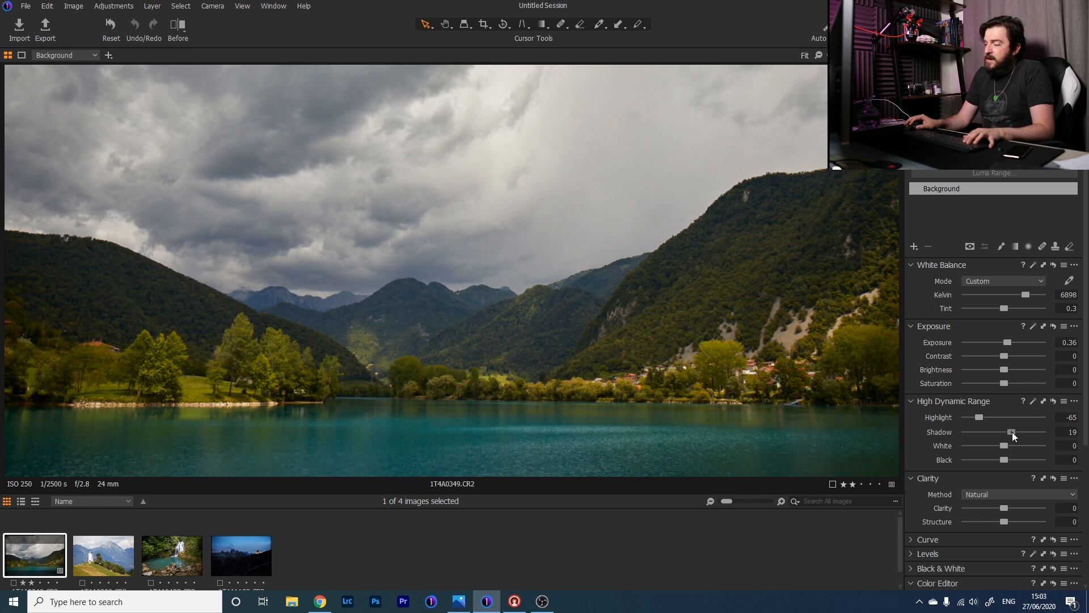
left_click_drag(1012, 432, 1013, 432)
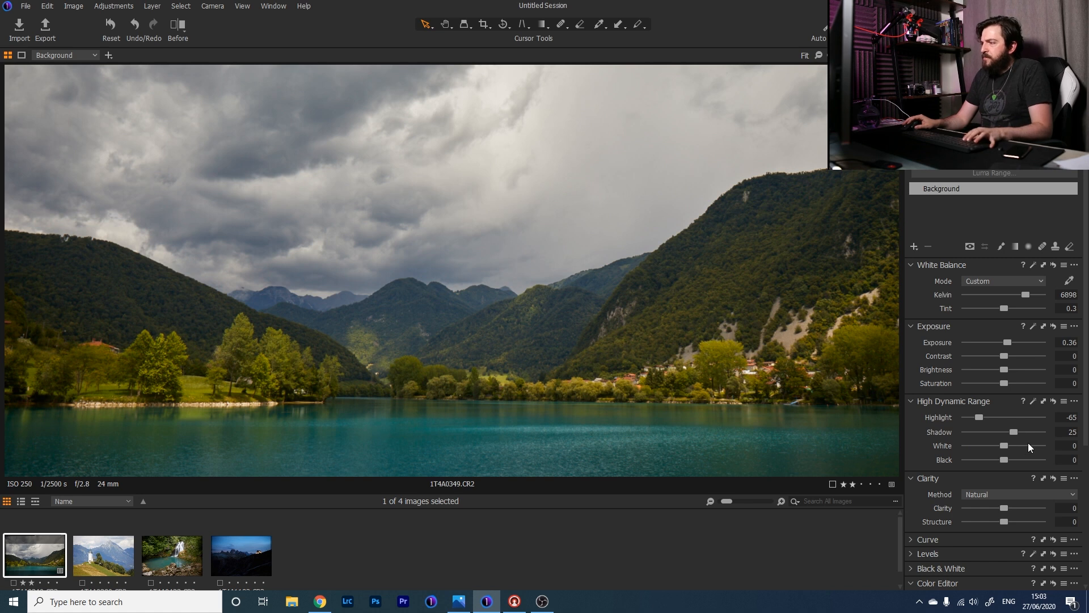
scroll(1004, 441, "down", 3)
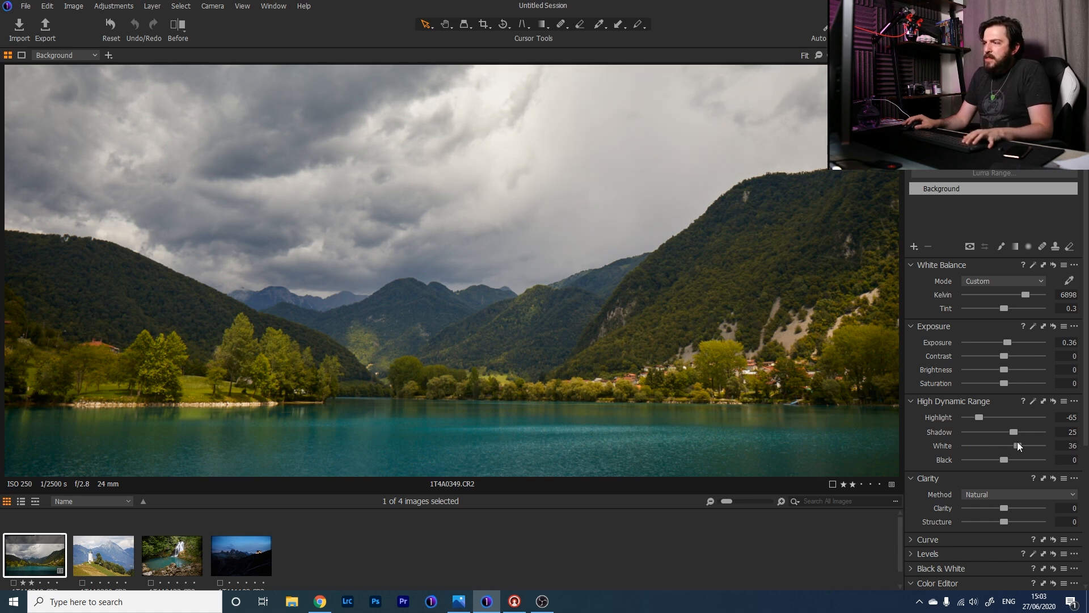
mouse_move(1006, 448)
left_mouse_down()
mouse_move(1020, 451)
mouse_move(1006, 459)
left_mouse_up()
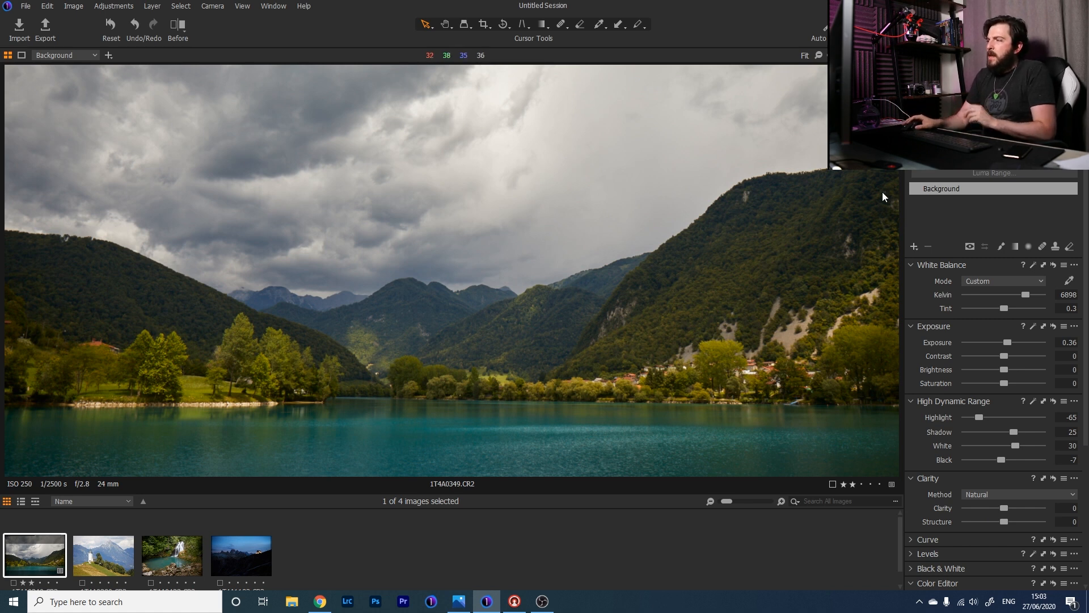
Raise the lightness of the cyan range to 9.6 in the basic Color Editor
scroll(1012, 410, "down", 3)
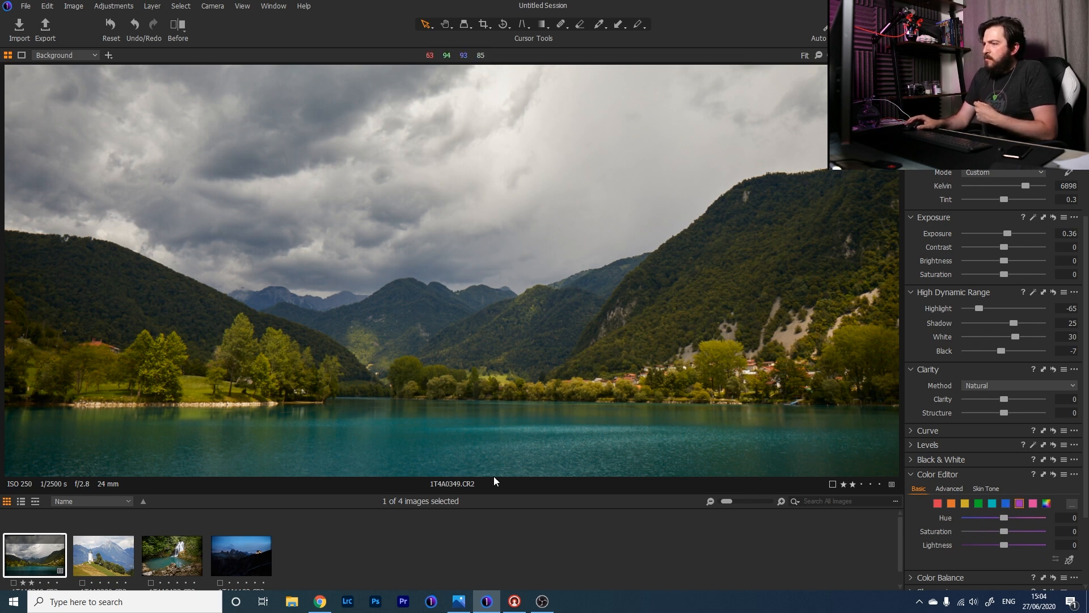
left_click(994, 505)
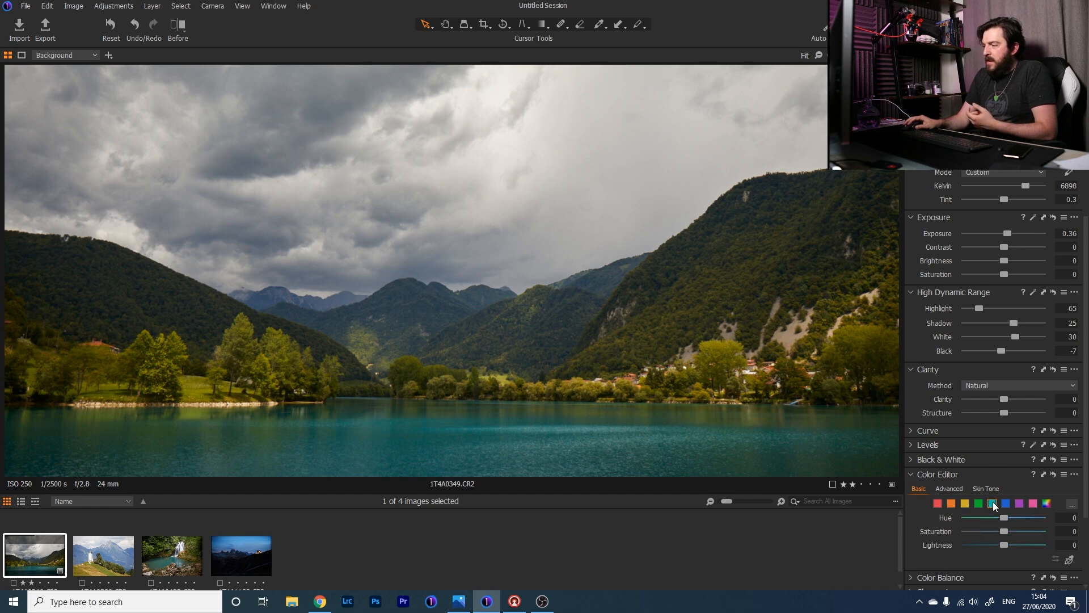
mouse_move(1005, 542)
left_mouse_down()
mouse_move(932, 538)
mouse_move(1047, 544)
mouse_move(912, 529)
mouse_move(1009, 543)
left_mouse_up()
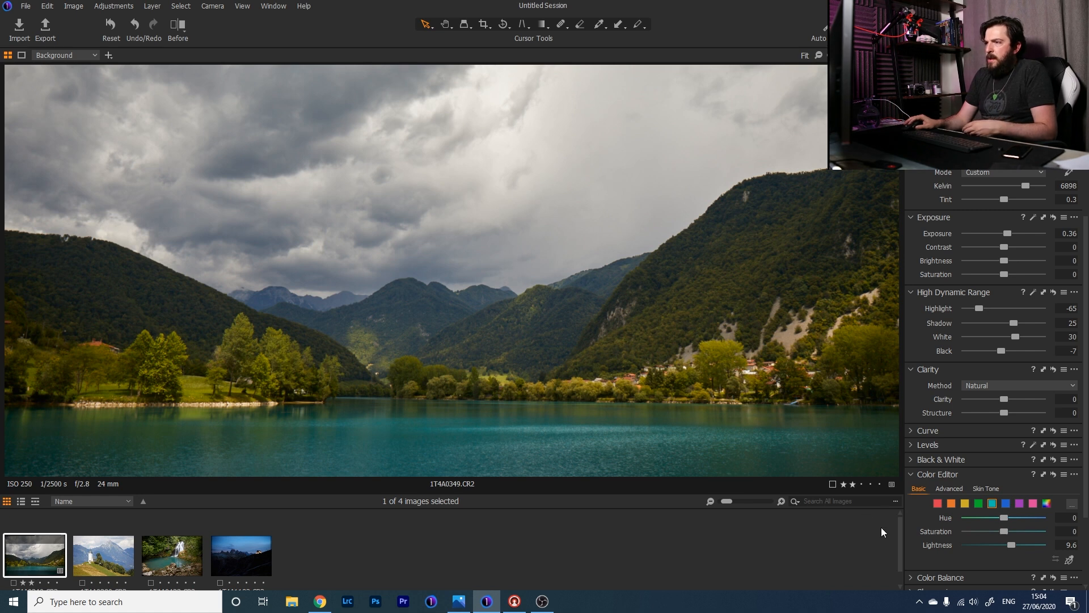
Shift the hue of the green range to 8 in the Color Editor
left_click(979, 504)
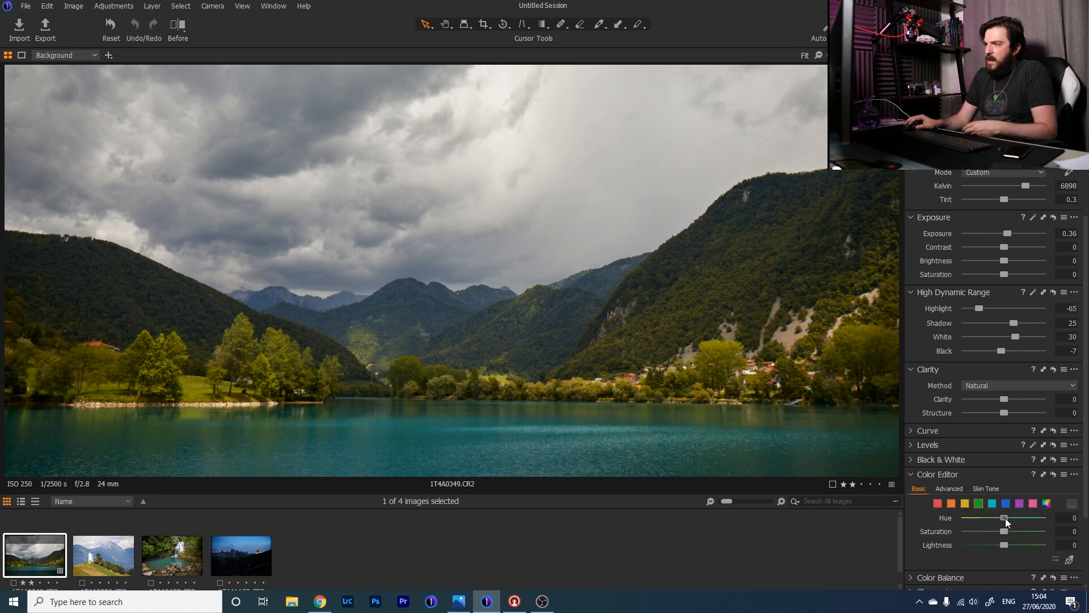
mouse_move(1006, 519)
left_mouse_down()
mouse_move(989, 516)
mouse_move(1010, 513)
left_mouse_up()
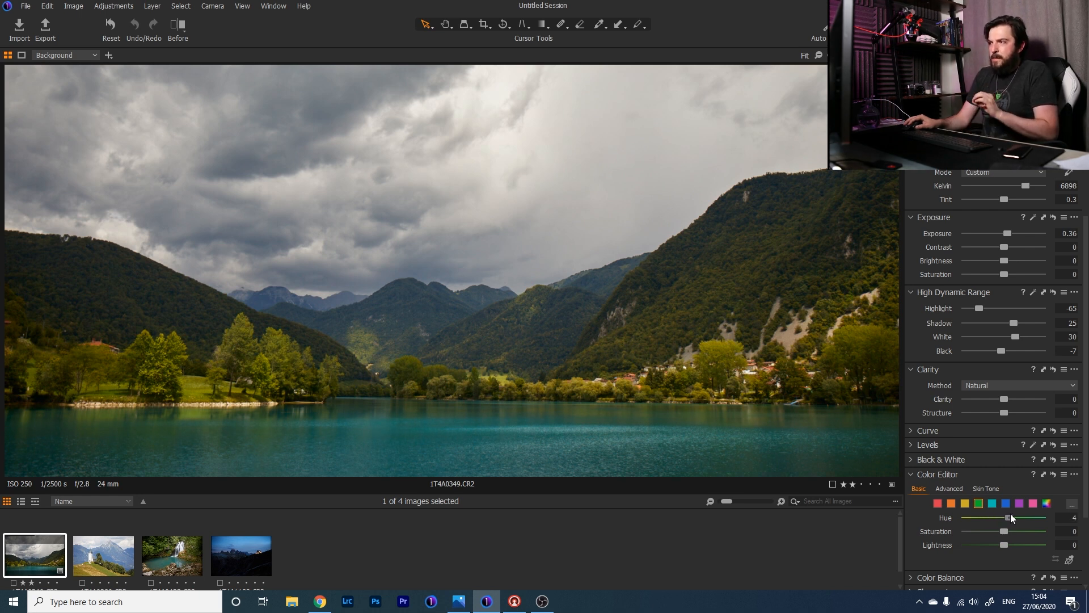
left_click_drag(1010, 513, 1043, 518)
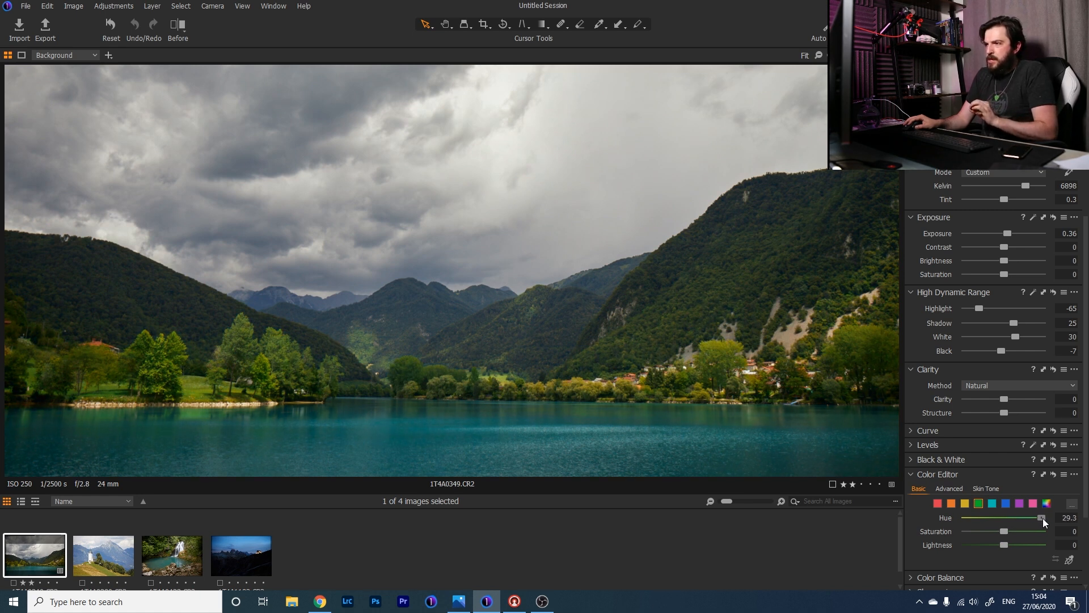
left_click_drag(1043, 518, 1013, 520)
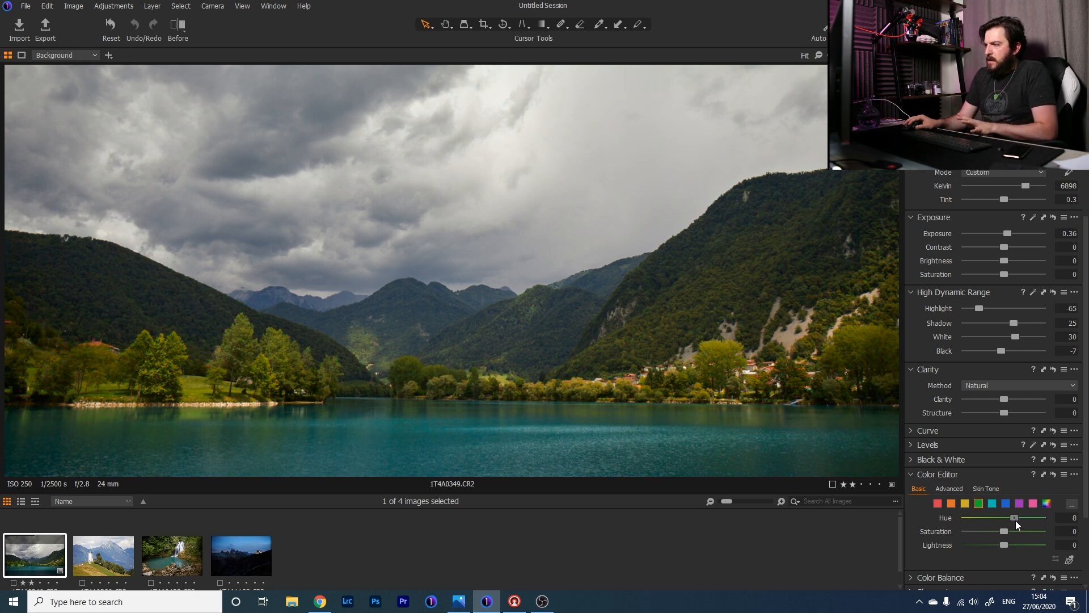
Shift the hue of the yellow range to -6.7 in the Color Editor
left_click(965, 503)
left_click_drag(1003, 518, 971, 519)
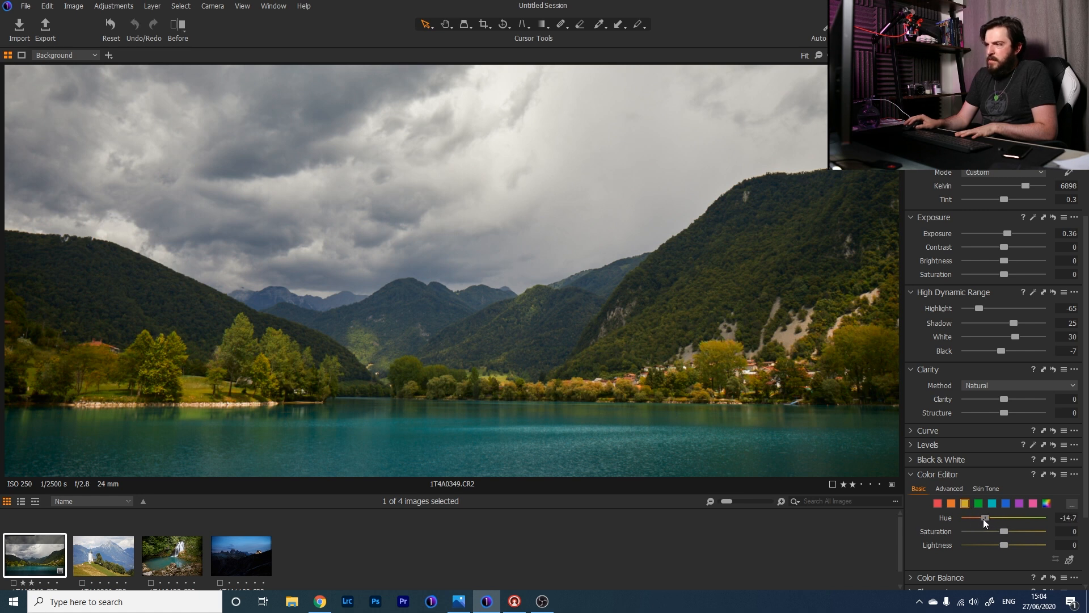
left_click_drag(985, 518, 997, 519)
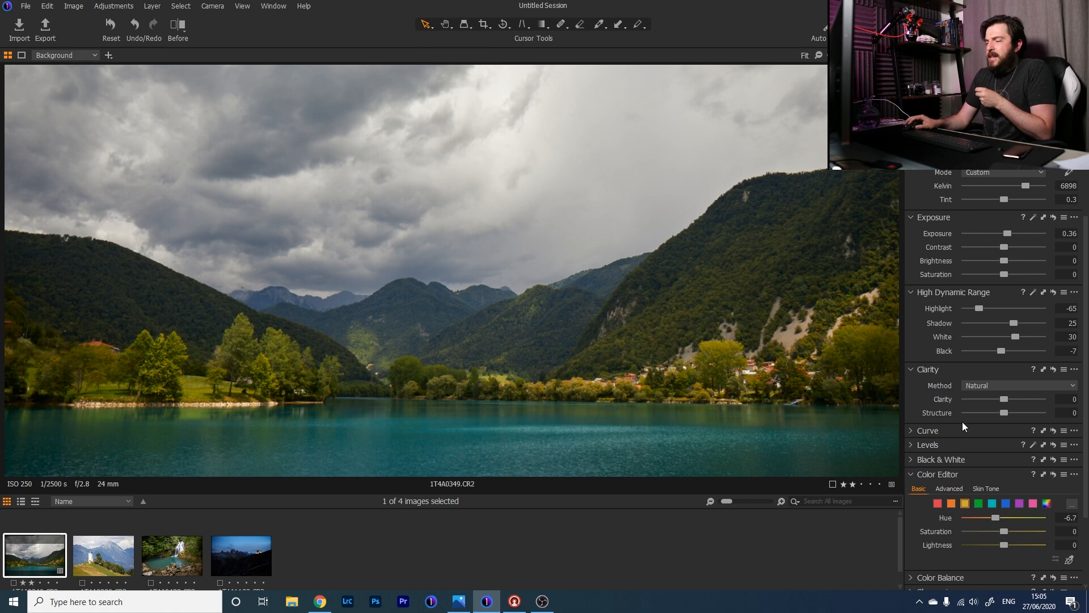
Set the purple range to hue -15.1, saturation -34.4 and lightness -25.9 in the Color Editor
left_click(1019, 504)
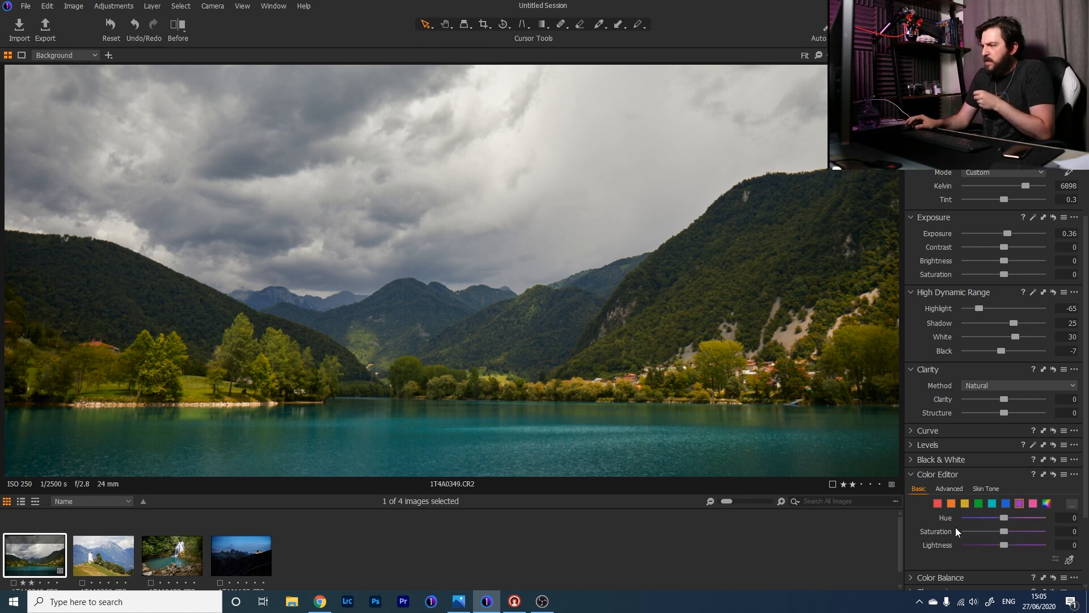
left_click_drag(1006, 518, 947, 516)
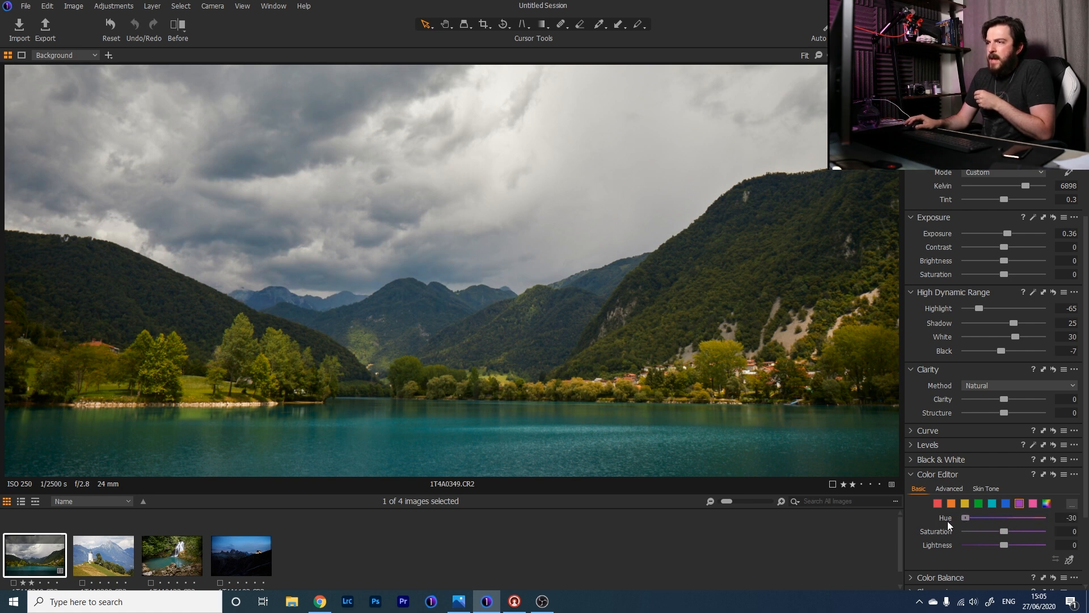
left_click_drag(1050, 519, 988, 564)
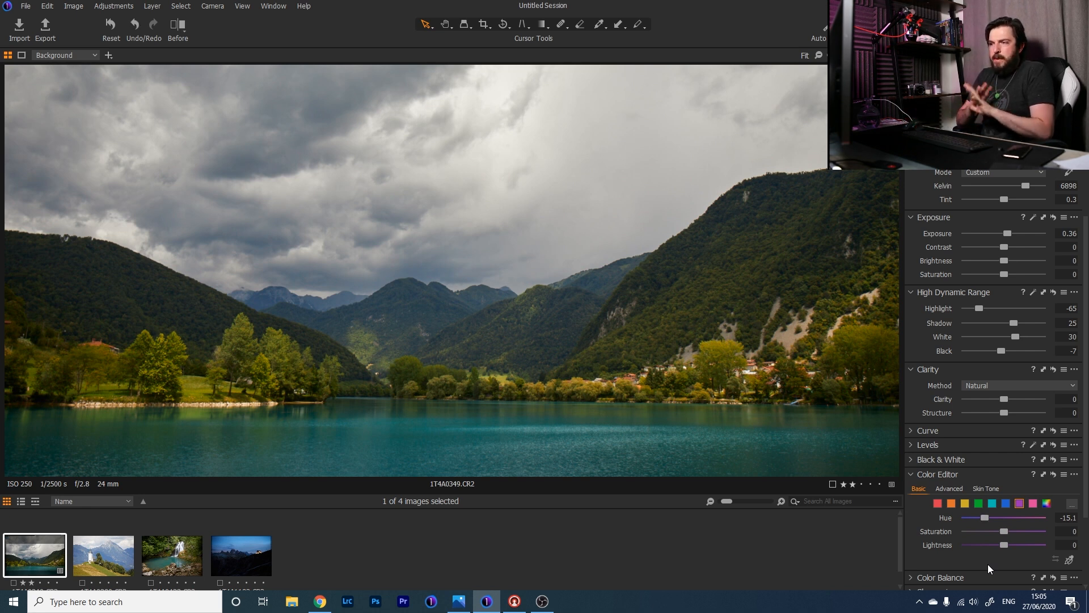
left_click_drag(1004, 532, 965, 533)
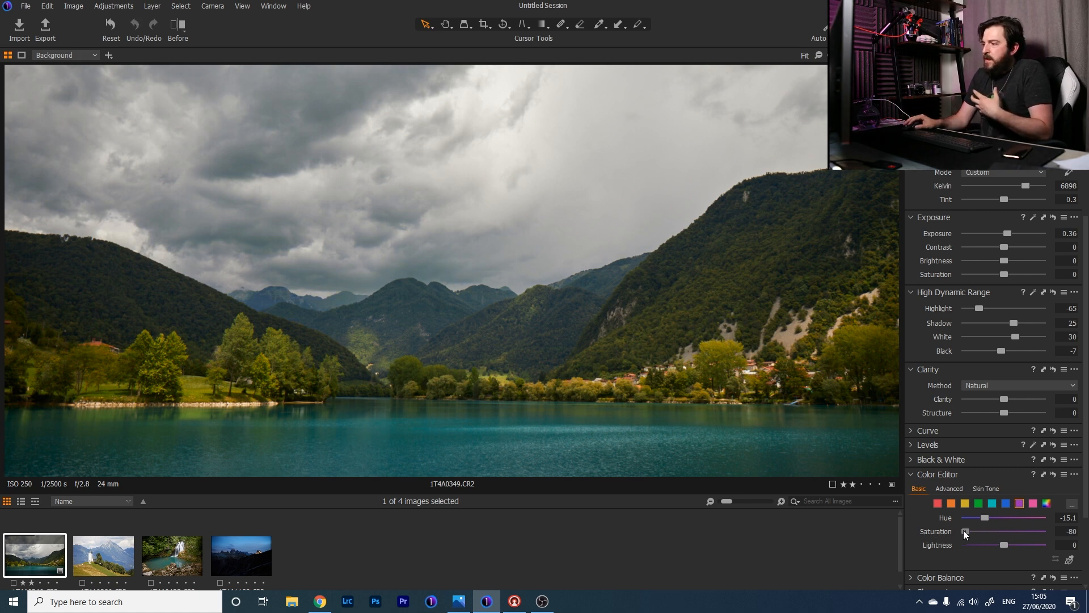
left_click_drag(982, 530, 986, 530)
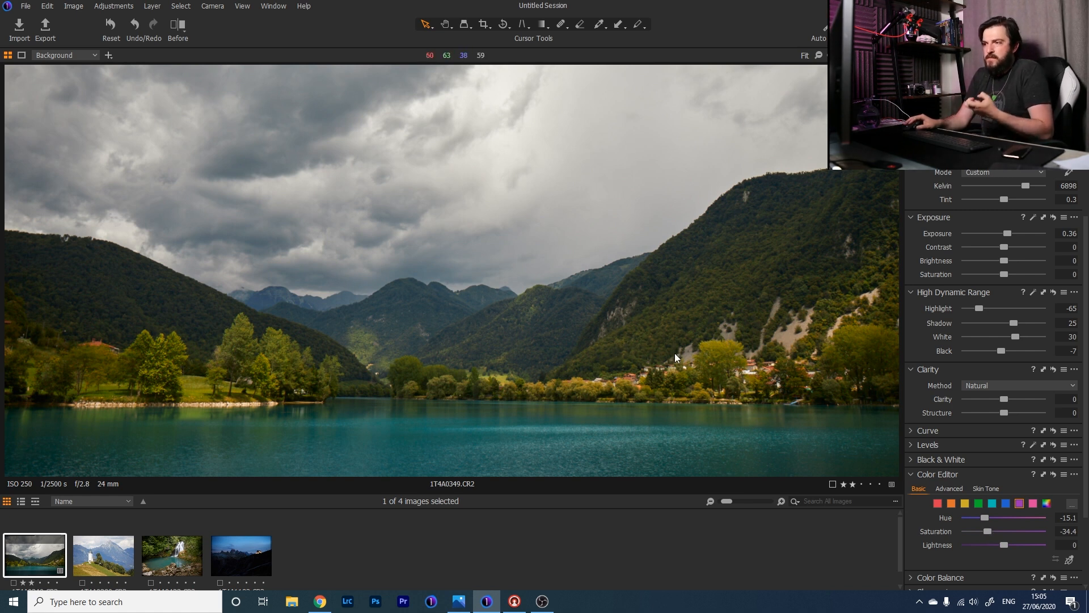
left_click_drag(1006, 543, 982, 538)
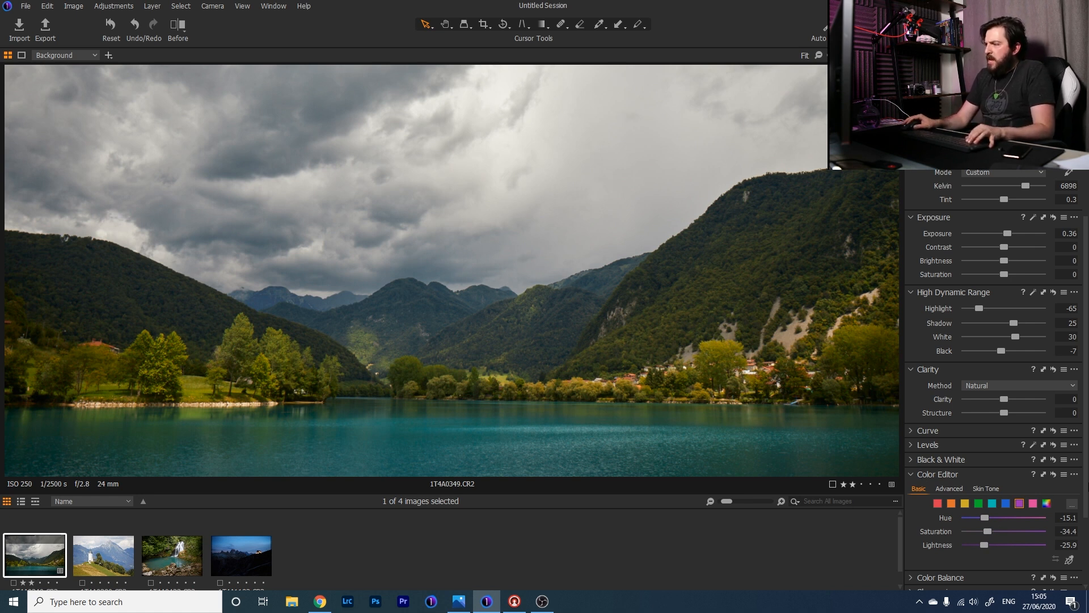
Add a new empty adjustment layer above the background layer
scroll(993, 380, "up", 3)
scroll(993, 369, "up", 1)
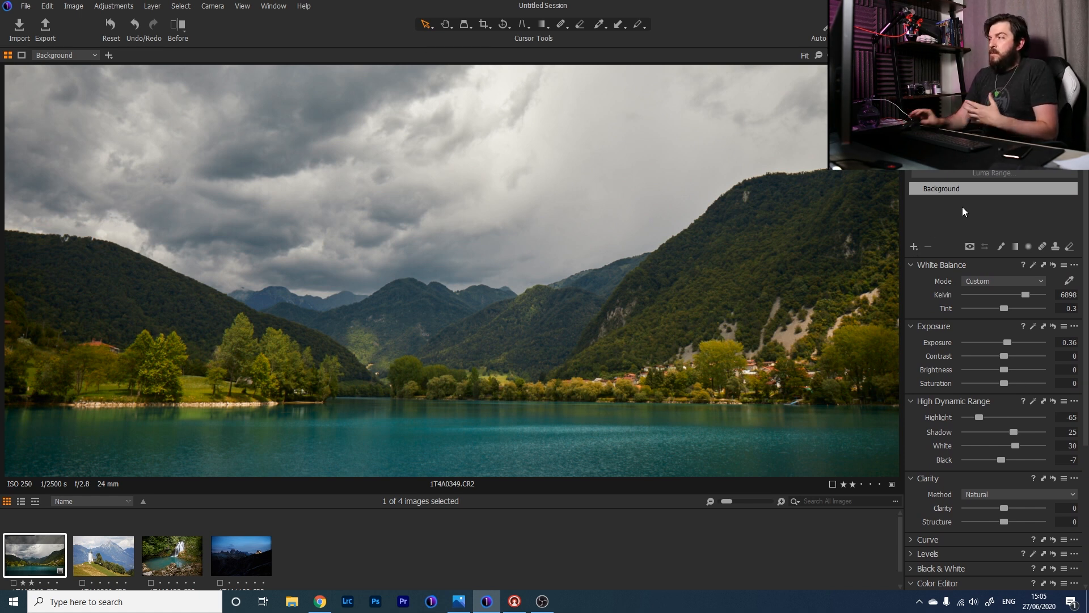
left_click(914, 246)
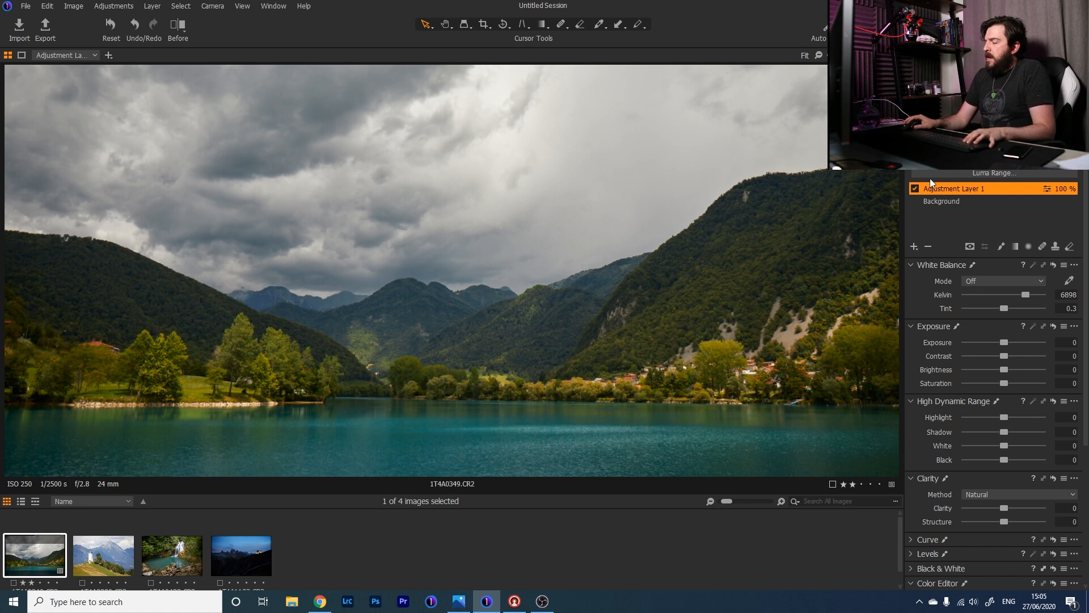
Draw a slightly tilted linear gradient mask over the sky and widen its transition down towards the tree line
left_click(1016, 246)
left_click_drag(317, 173, 369, 311)
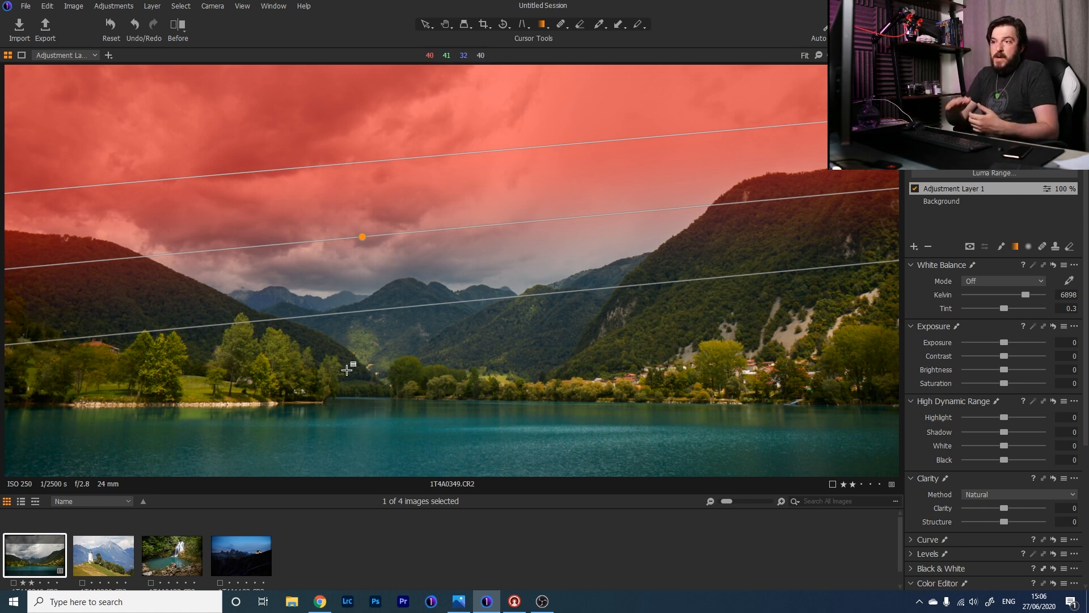
mouse_move(365, 312)
left_mouse_down()
mouse_move(376, 442)
mouse_move(377, 317)
mouse_move(378, 328)
left_mouse_up()
left_click_drag(377, 162, 371, 132)
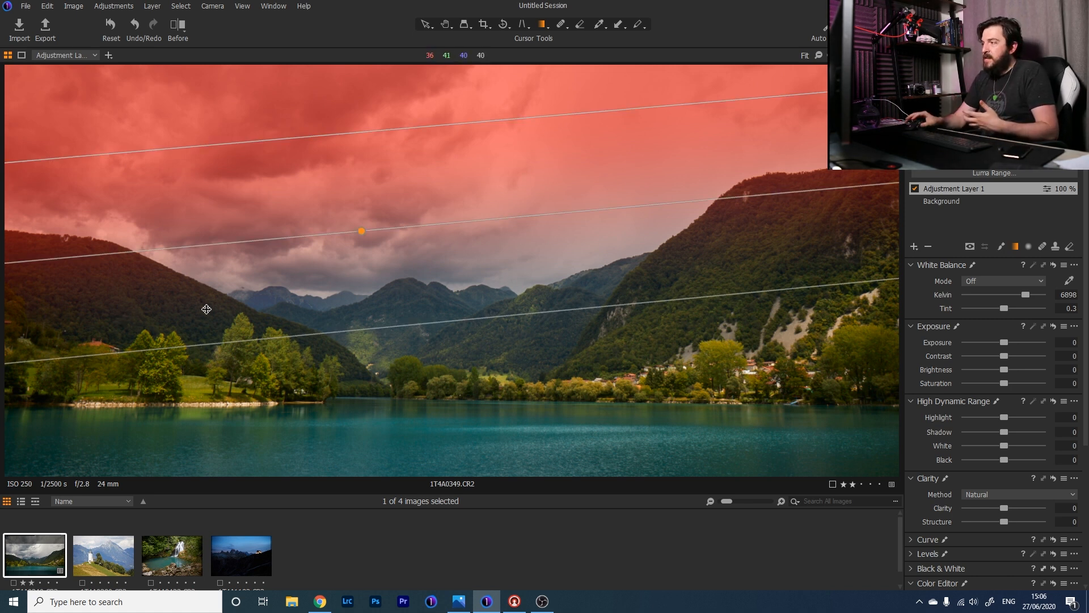
Restrict the sky mask with a luma range of 76 to 235 and a lower falloff of 56, then apply it
right_click(943, 194)
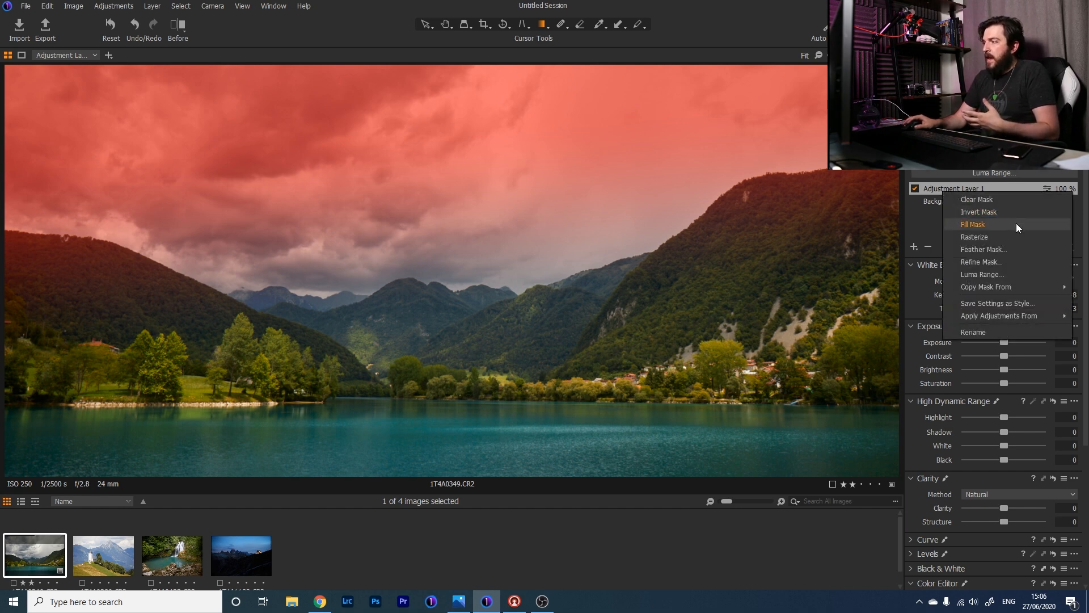
left_click(1003, 274)
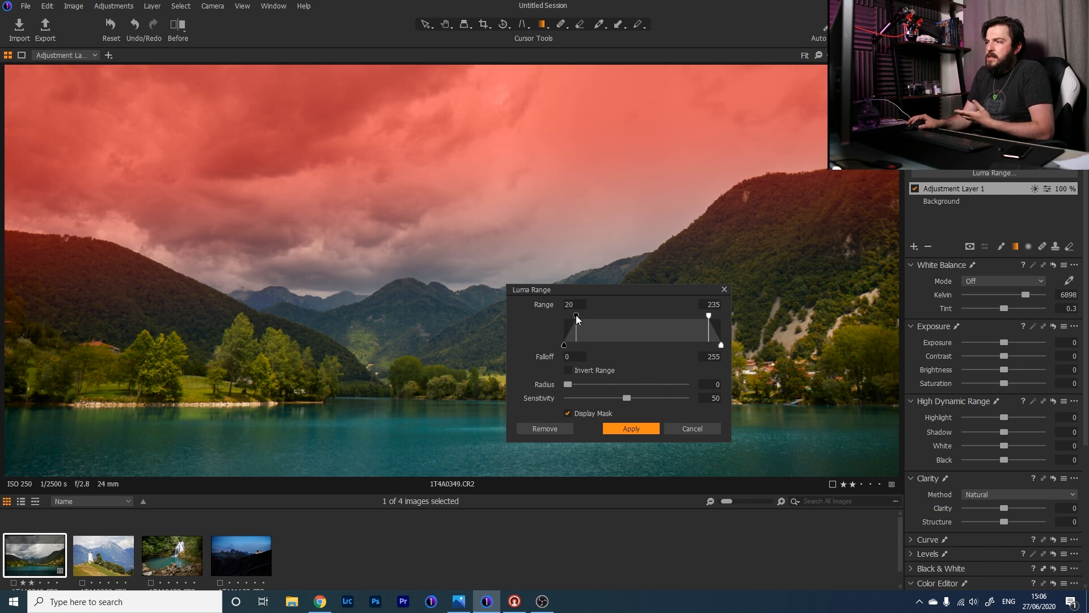
left_click_drag(579, 315, 611, 311)
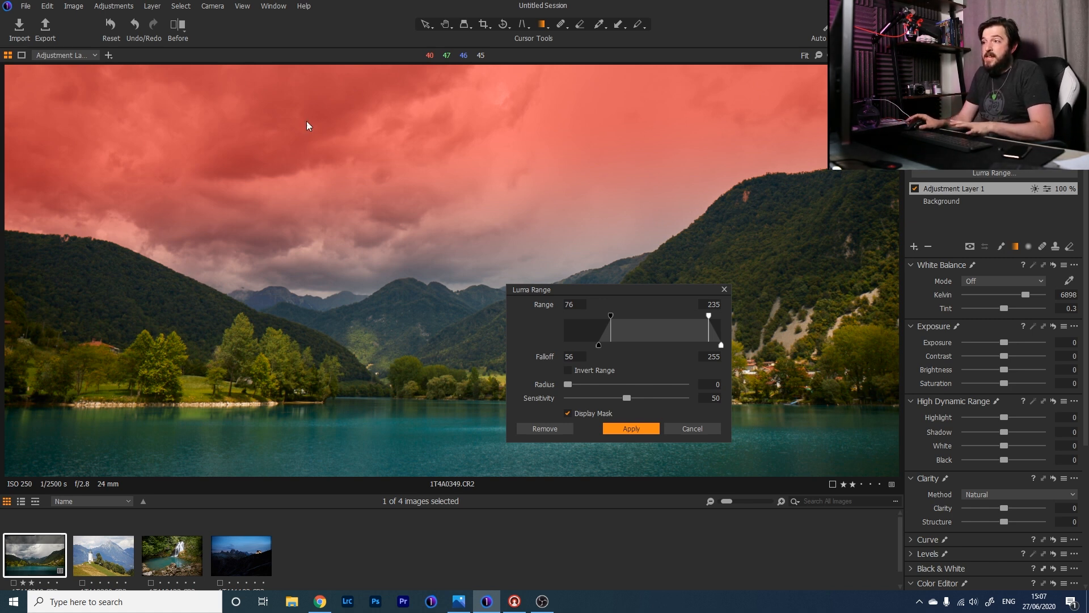
left_click(628, 426)
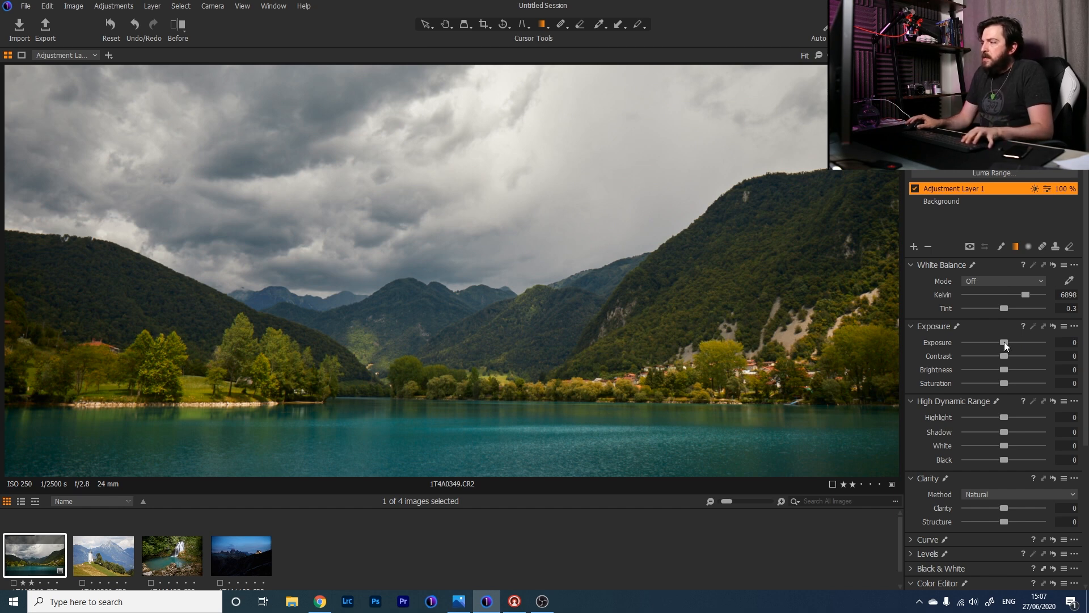
Set the sky layer's exposure to -0.41, contrast to 18, clarity to 53, shadow to -46 and black to -27
left_click_drag(1004, 342, 1013, 355)
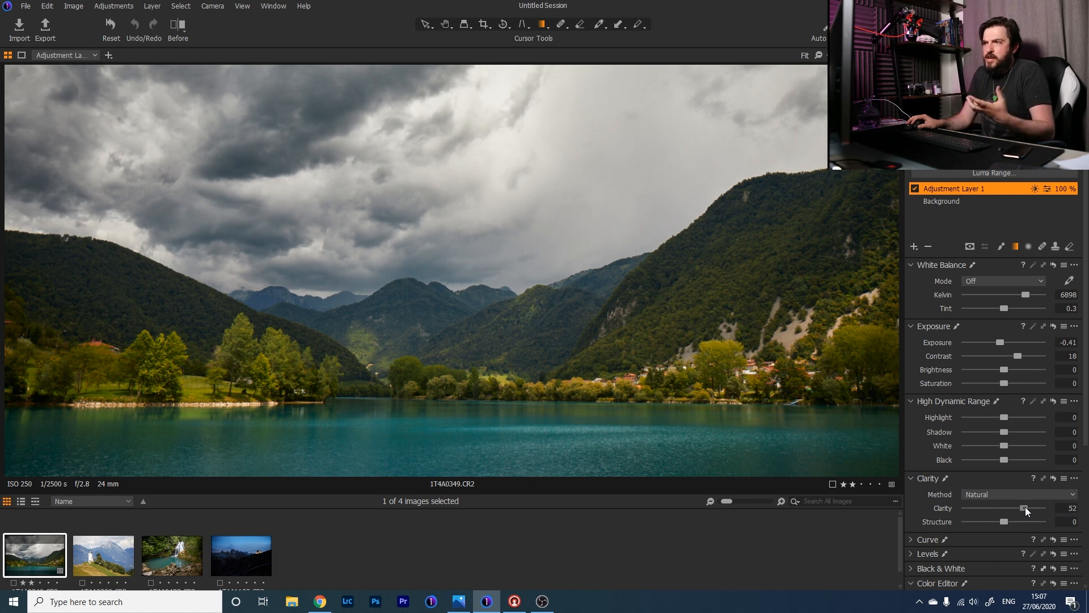
left_click_drag(1016, 507, 1025, 506)
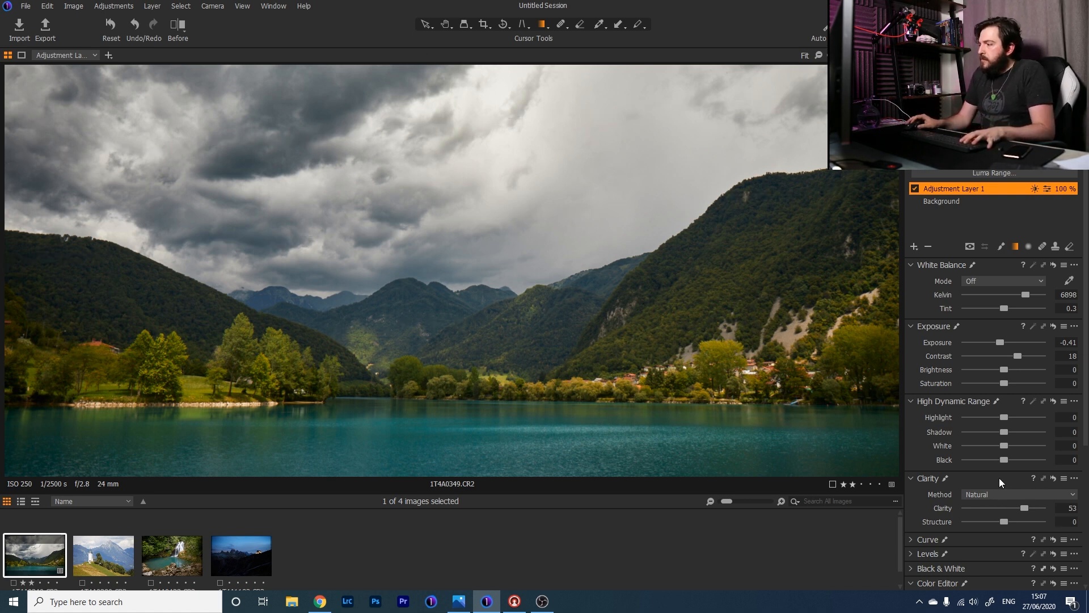
left_click_drag(999, 459, 997, 460)
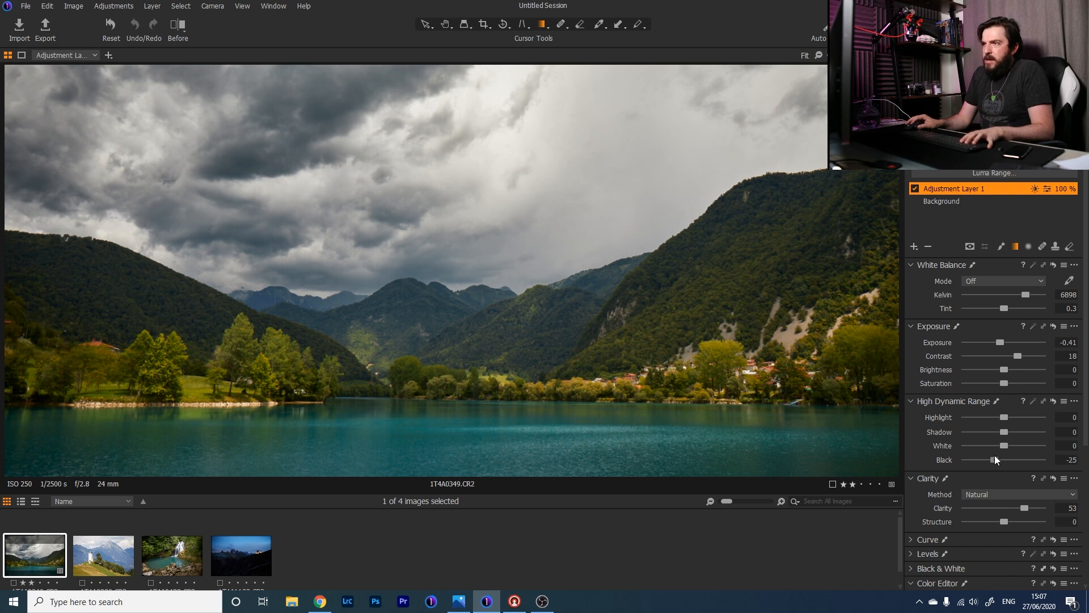
left_click_drag(999, 433, 986, 433)
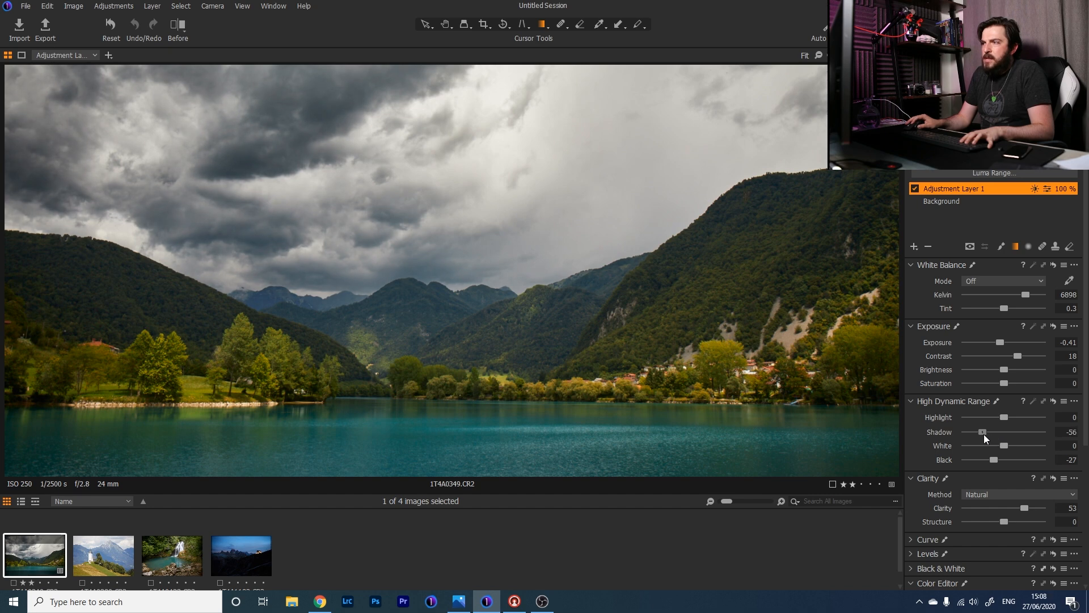
Switch the sky adjustment layer off and on repeatedly to compare the sky with and without it
left_click(914, 189)
left_click(913, 188)
left_click(914, 189)
left_click(914, 189)
left_click(914, 189)
left_click(913, 189)
left_click(914, 189)
left_click(913, 188)
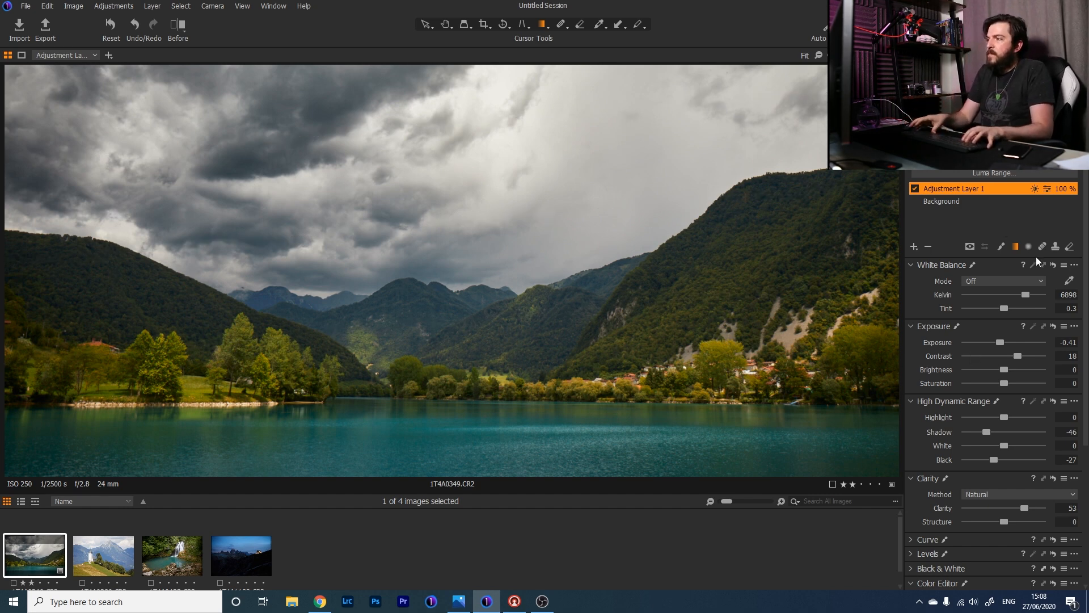
Add a second adjustment layer with exposure 1.01 and set its mask brush to size 211 and hardness 38
left_click(948, 200)
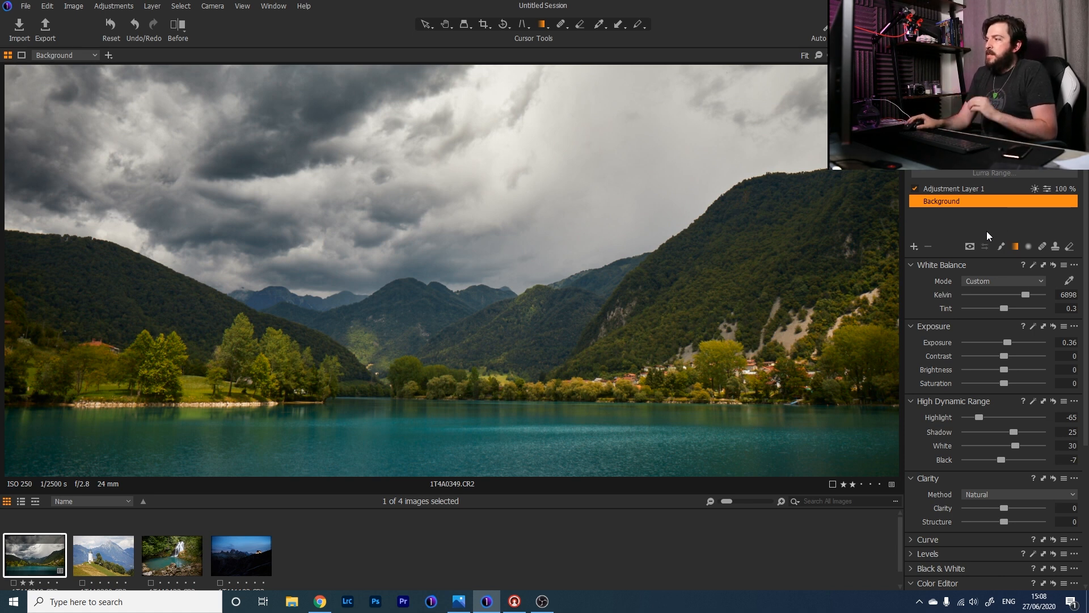
left_click(914, 247)
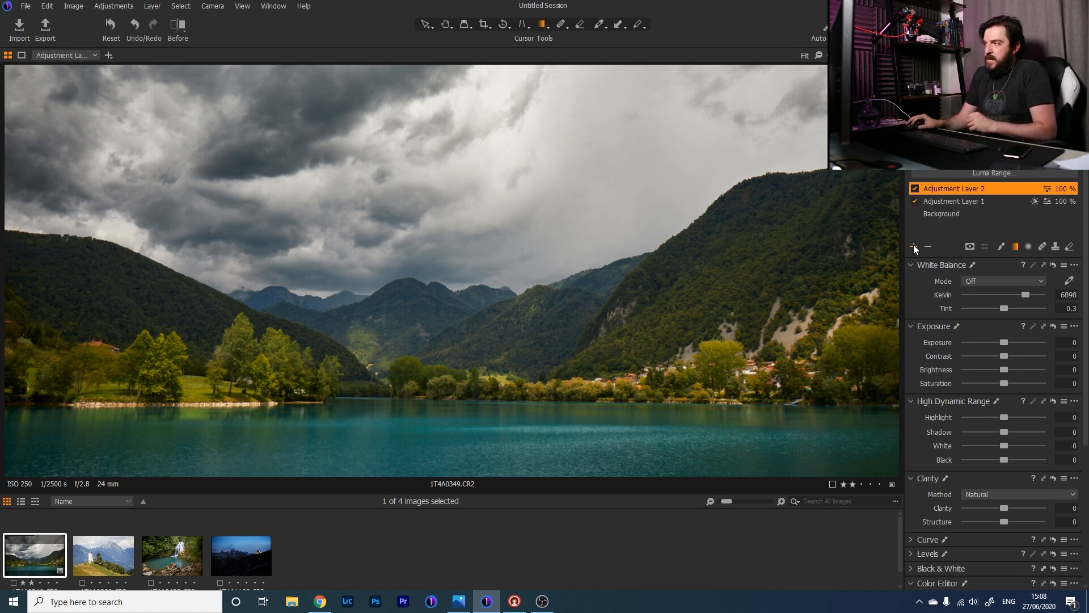
left_click(1002, 246)
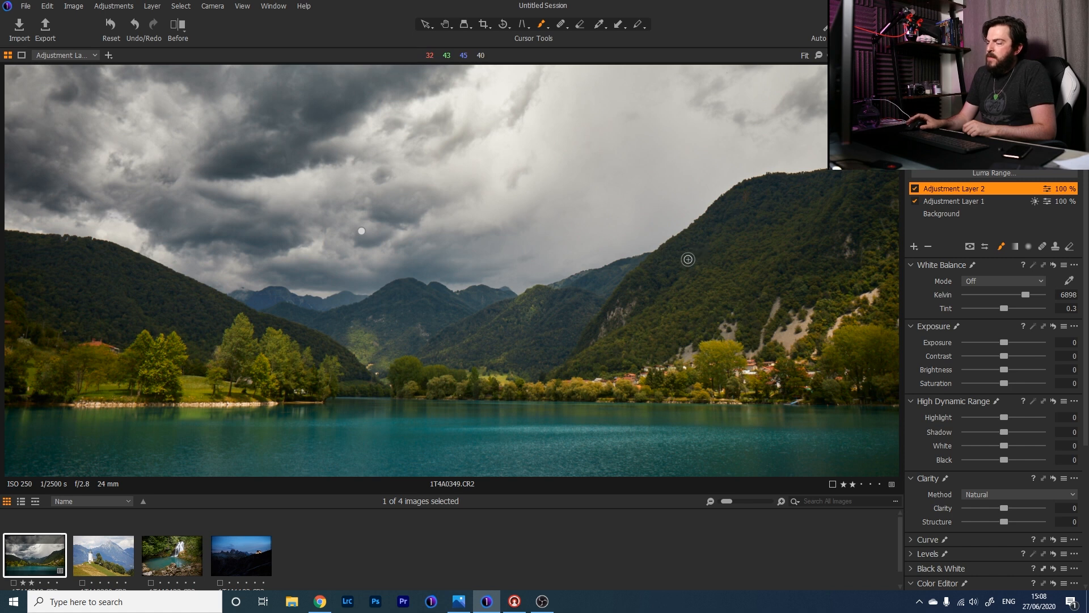
right_click(650, 291)
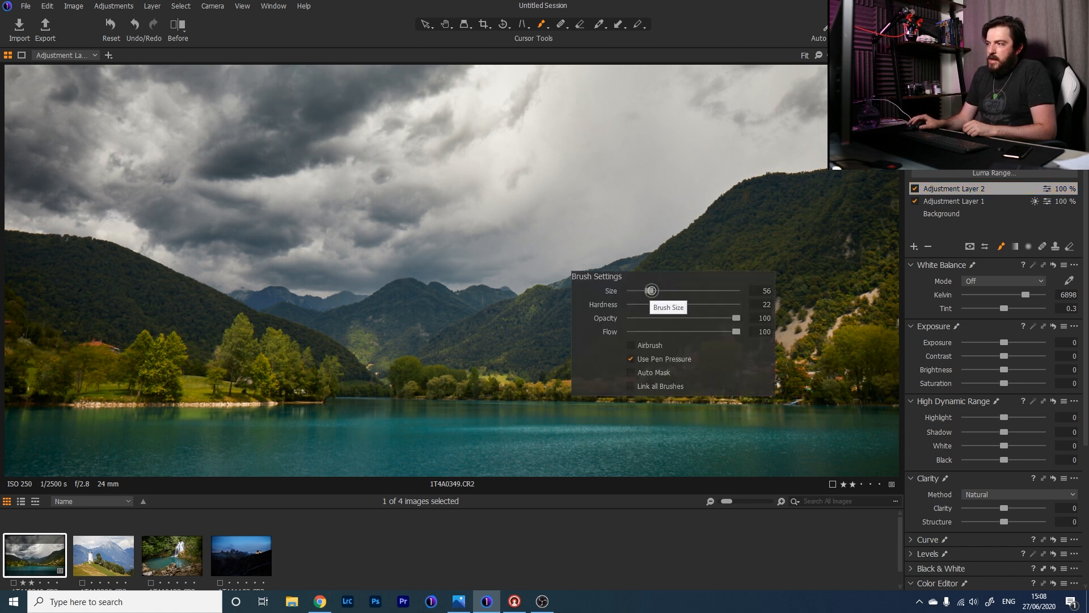
left_click_drag(652, 290, 670, 304)
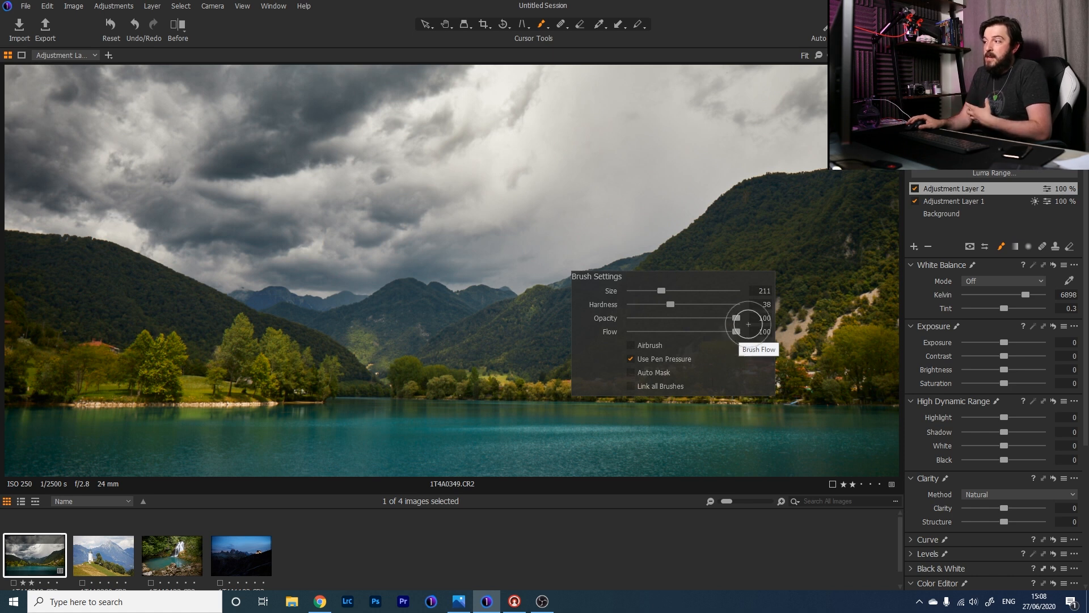
left_click_drag(1006, 343, 1013, 342)
Try a full-flow brush stroke down the large mountainside and undo it
mouse_move(776, 186)
left_mouse_down()
mouse_move(613, 370)
mouse_move(627, 366)
left_mouse_up()
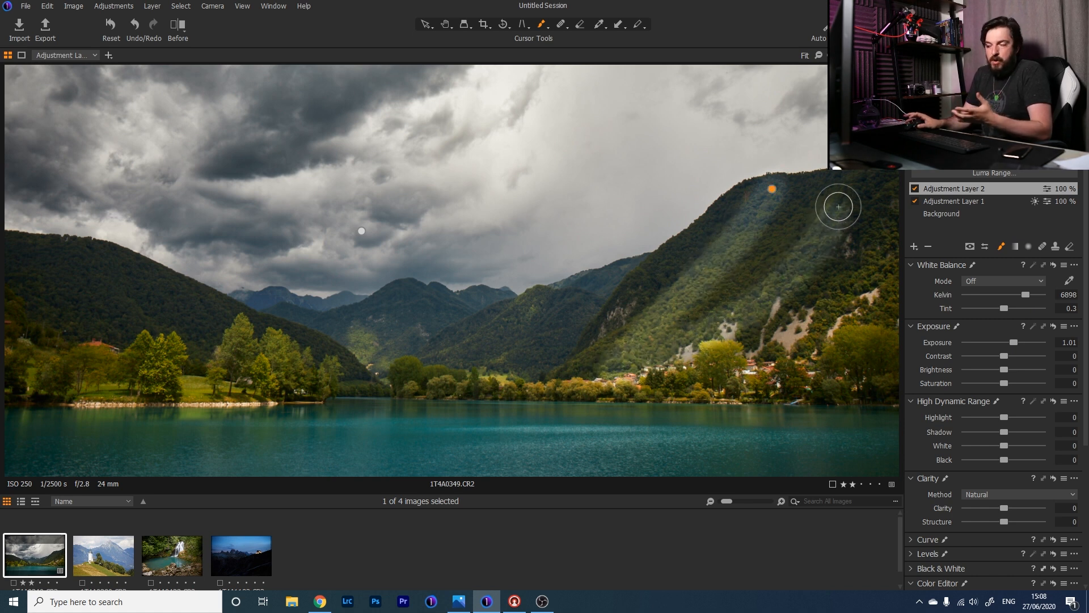
key("ctrl+z")
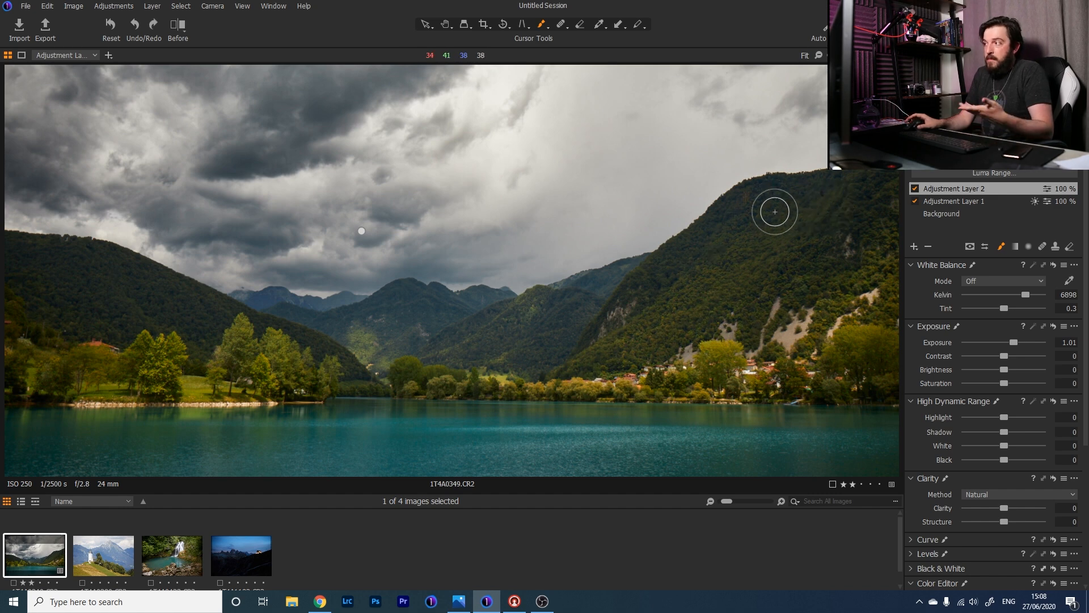
Lower the brush flow to 2, try a stroke up the large mountainside and undo that stroke
right_click(680, 244)
left_click_drag(656, 285, 651, 285)
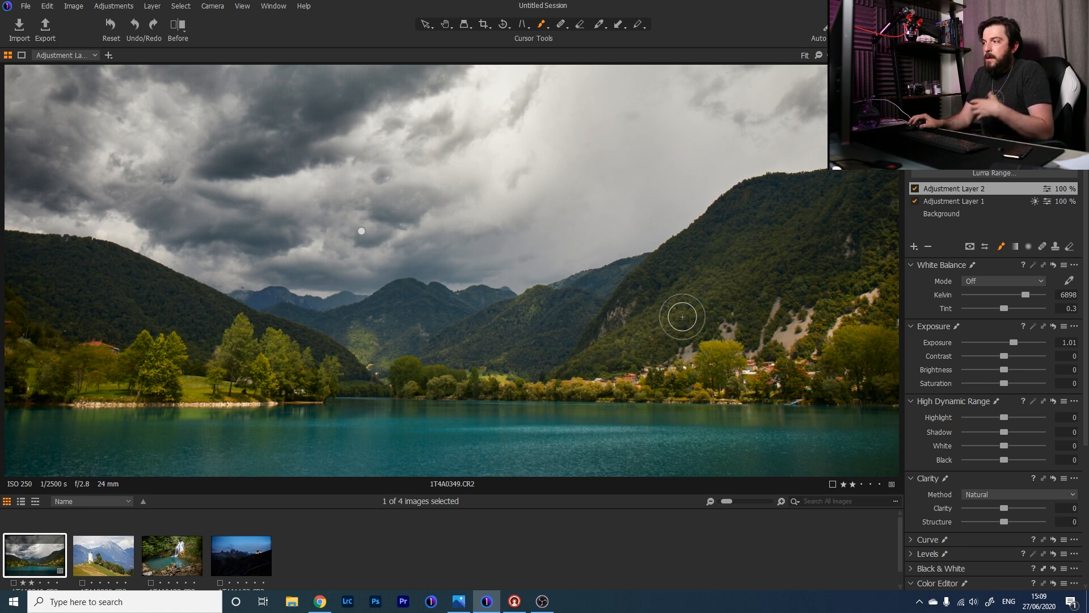
mouse_move(664, 317)
left_mouse_down()
mouse_move(747, 260)
mouse_move(554, 375)
mouse_move(775, 223)
left_mouse_up()
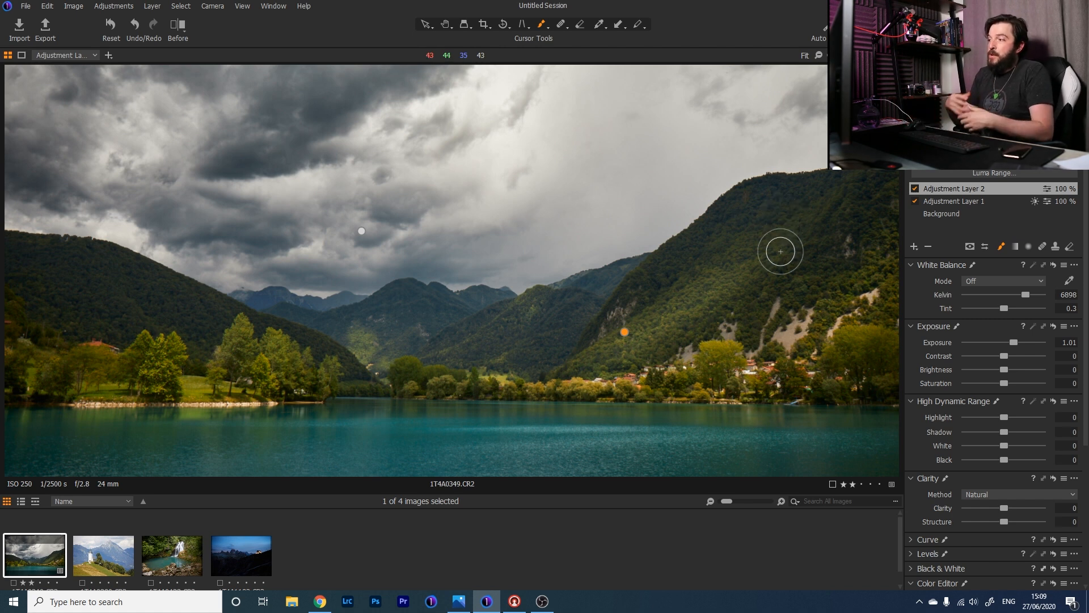
key("ctrl+z")
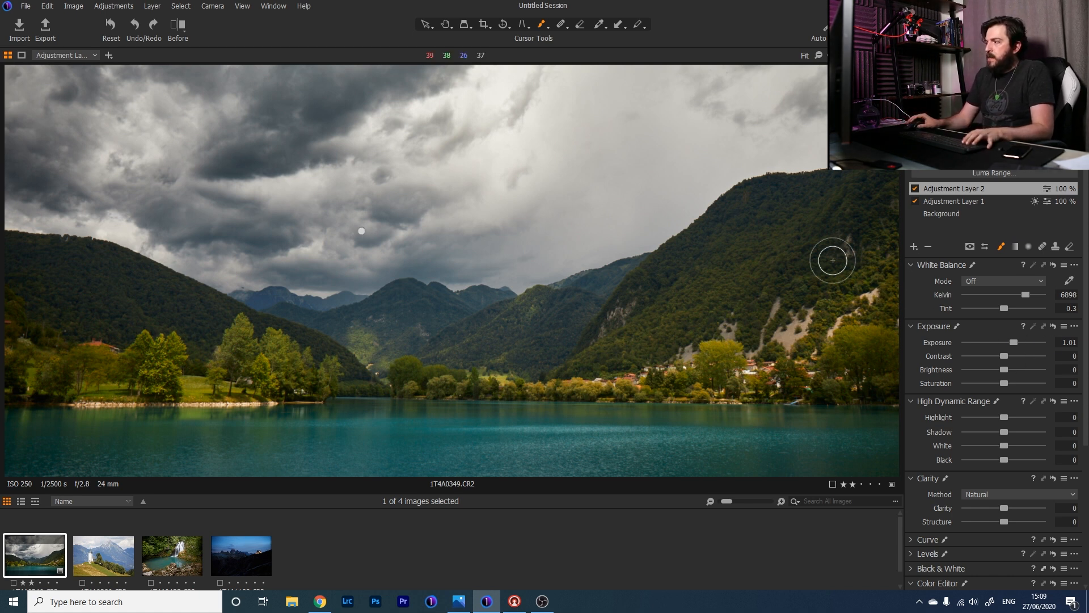
Reduce the brush size and paint the brightening mask onto the slope of the large mountain
right_click(664, 326)
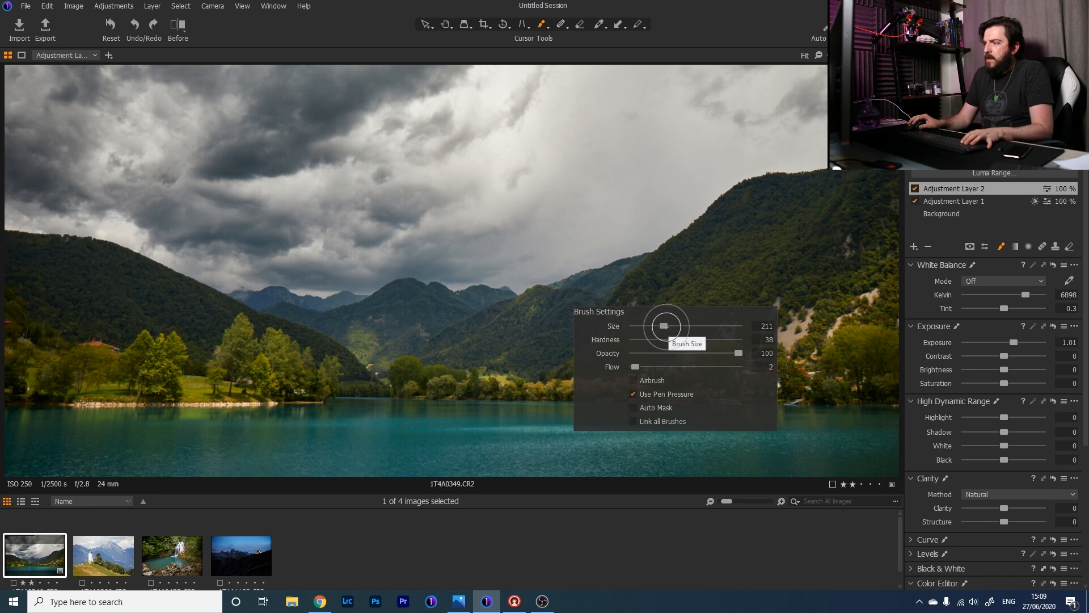
left_click(610, 5)
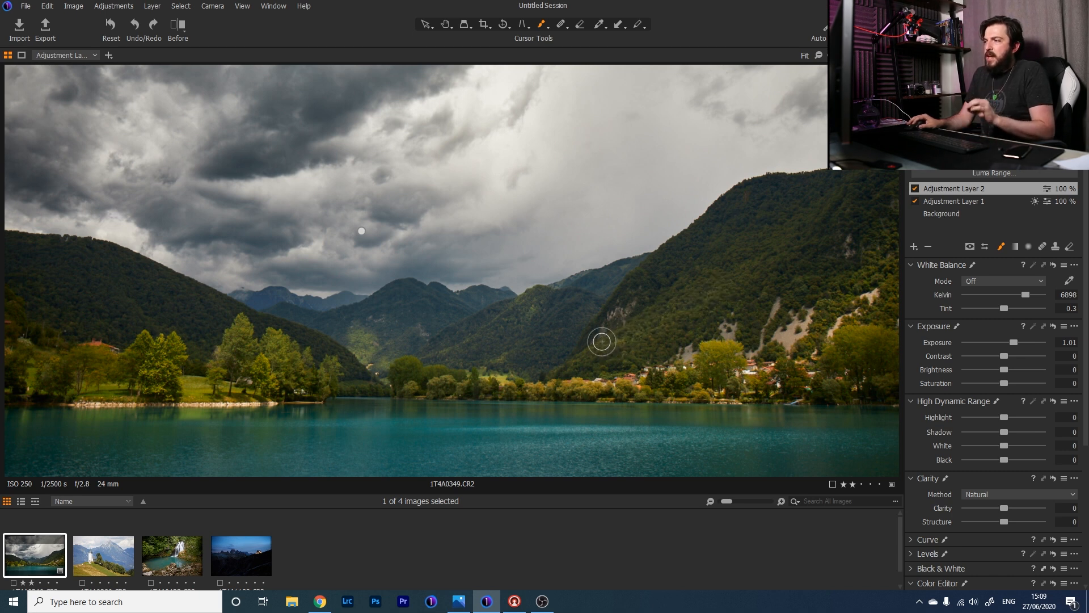
mouse_move(731, 278)
left_mouse_down()
mouse_move(778, 237)
mouse_move(781, 205)
mouse_move(711, 267)
mouse_move(768, 312)
left_mouse_up()
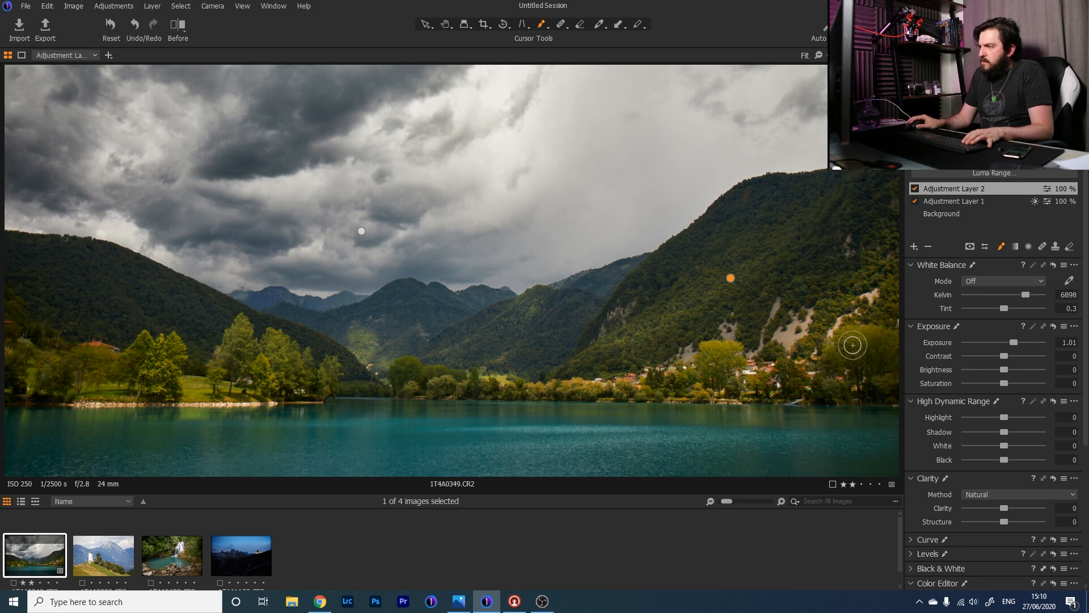
Switch the brightening layer off and on repeatedly to compare its effect on the mountainside
left_click(914, 188)
left_click(914, 188)
left_click(914, 188)
left_click(914, 188)
left_click(914, 187)
left_click(914, 188)
left_click(914, 188)
left_click(915, 188)
left_click(914, 188)
left_click(915, 188)
left_click(914, 188)
left_click(915, 188)
left_click(914, 188)
left_click(914, 187)
Add a third adjustment layer with exposure -0.95 and brush its darkening mask over the large mountain's shaded areas
left_click(915, 248)
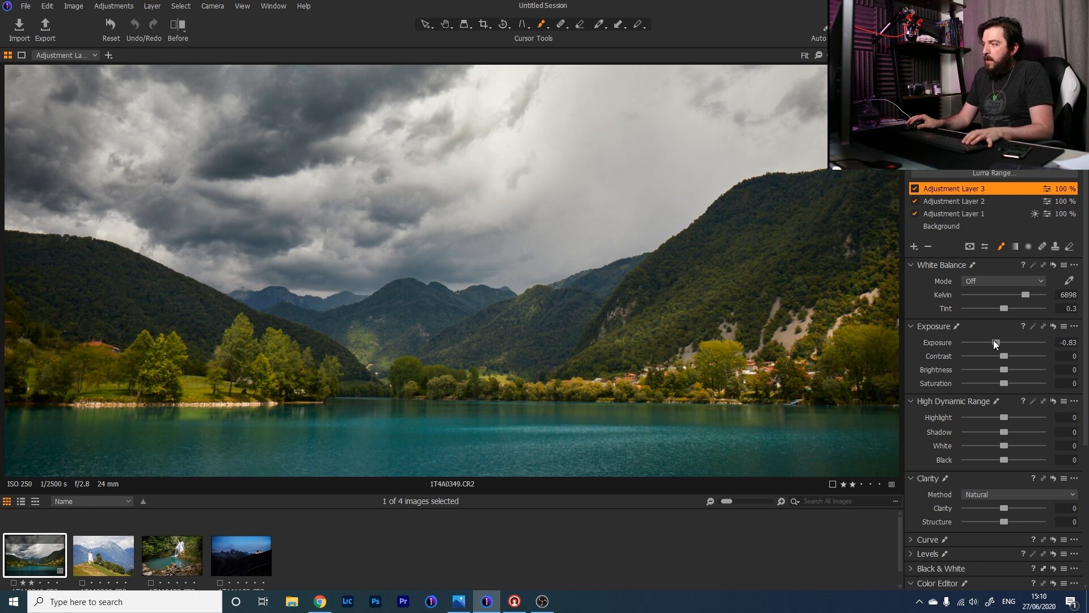
left_click_drag(994, 340, 992, 341)
left_click(743, 303)
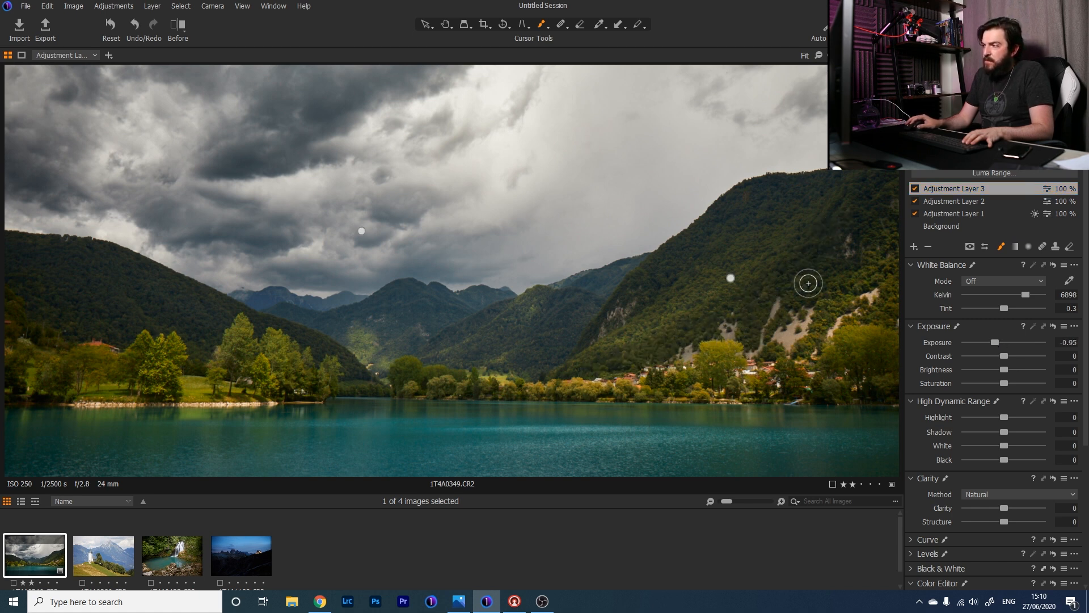
mouse_move(843, 269)
left_mouse_down()
mouse_move(837, 320)
mouse_move(881, 192)
mouse_move(906, 207)
mouse_move(853, 395)
left_mouse_up()
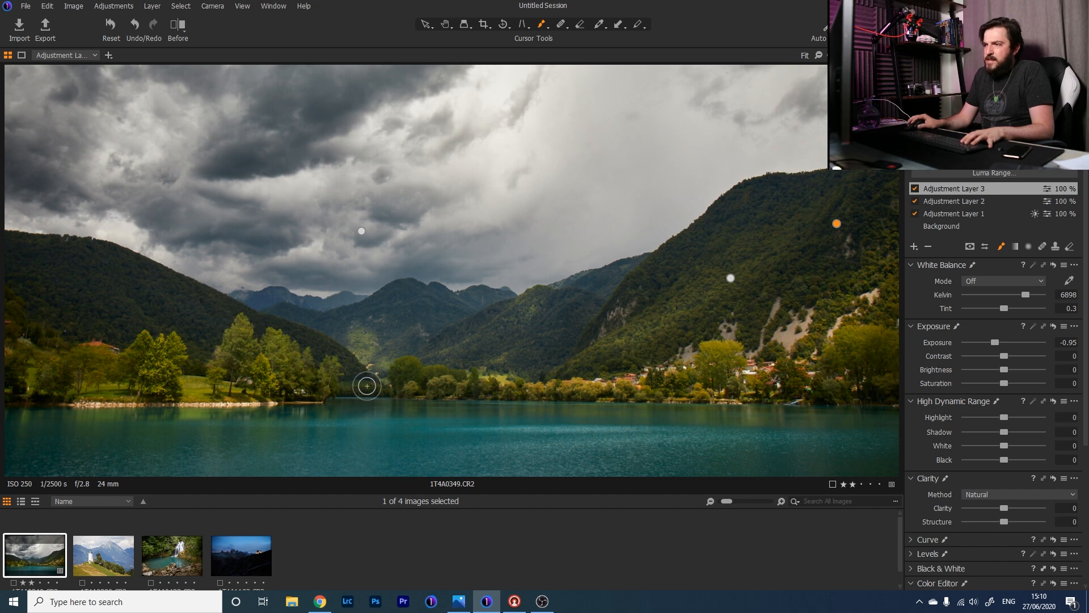
Toggle the darkening and brightening layers to compare the photo with and without the painted adjustments
left_click(915, 188)
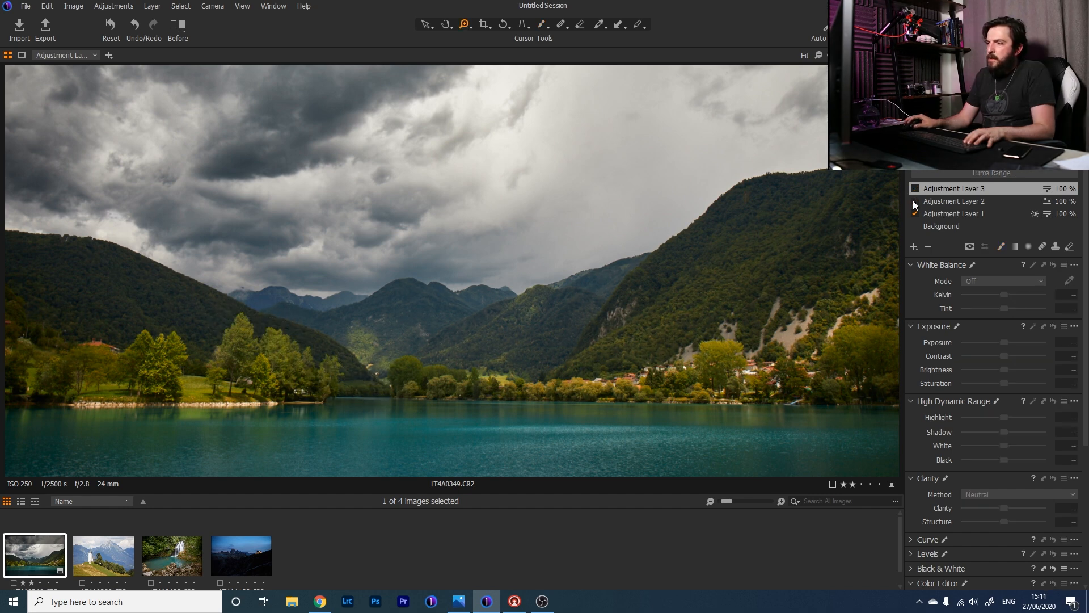
left_click(914, 189)
left_click(915, 201)
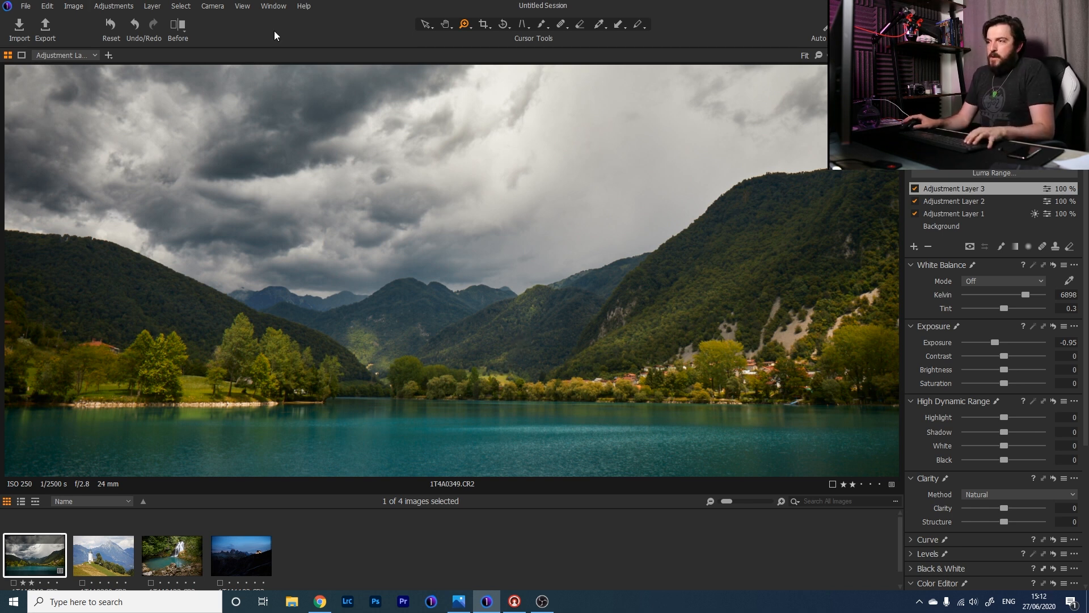
Compare the edited photo with the original by sweeping the before/after split across the whole image
left_click(178, 24)
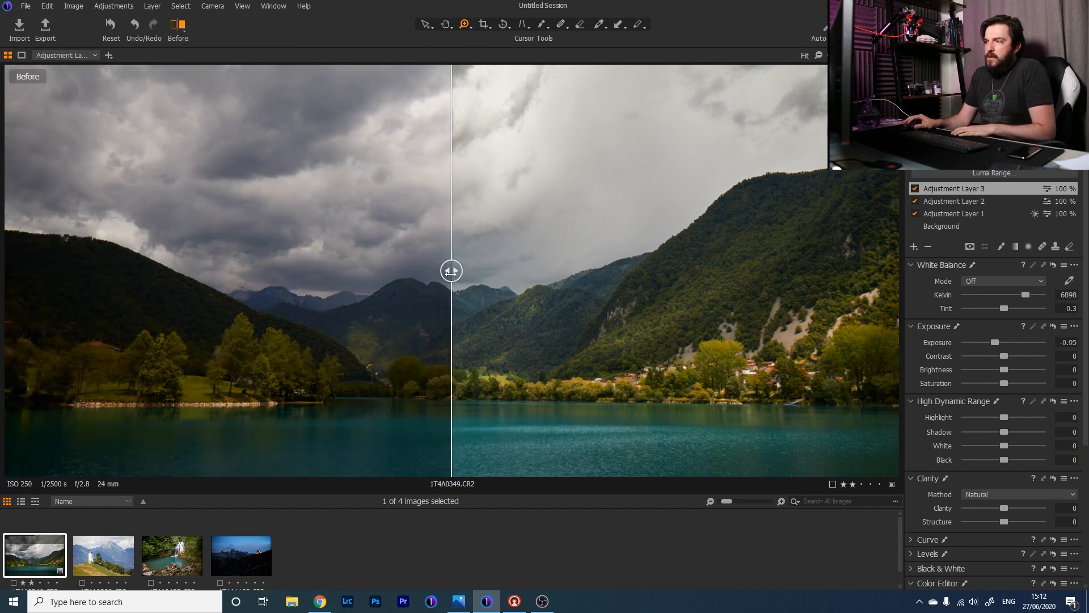
left_click_drag(455, 273, 903, 298)
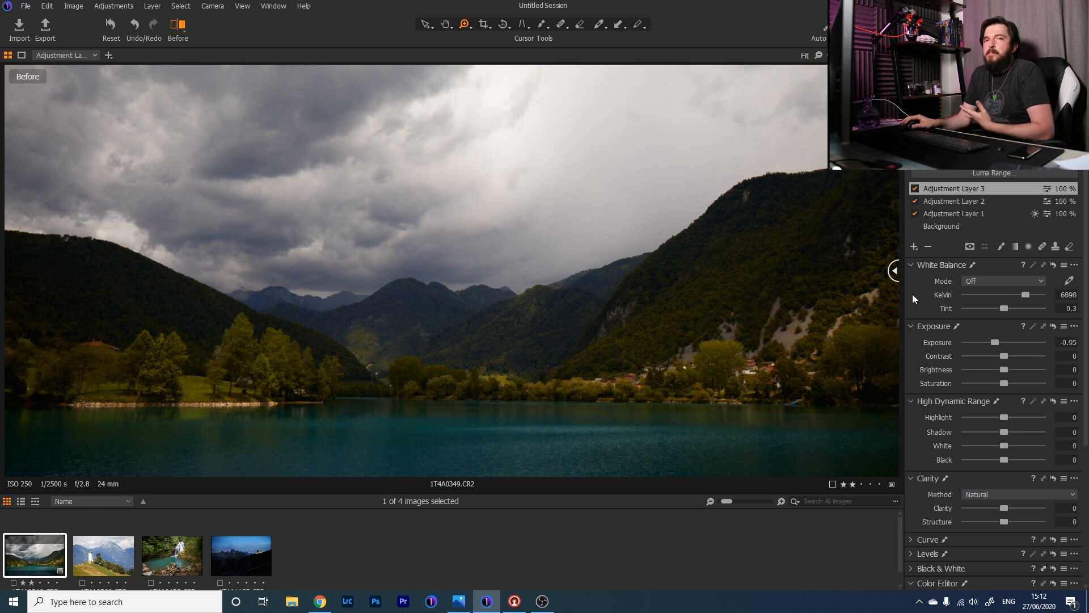
left_click_drag(900, 294, 1, 382)
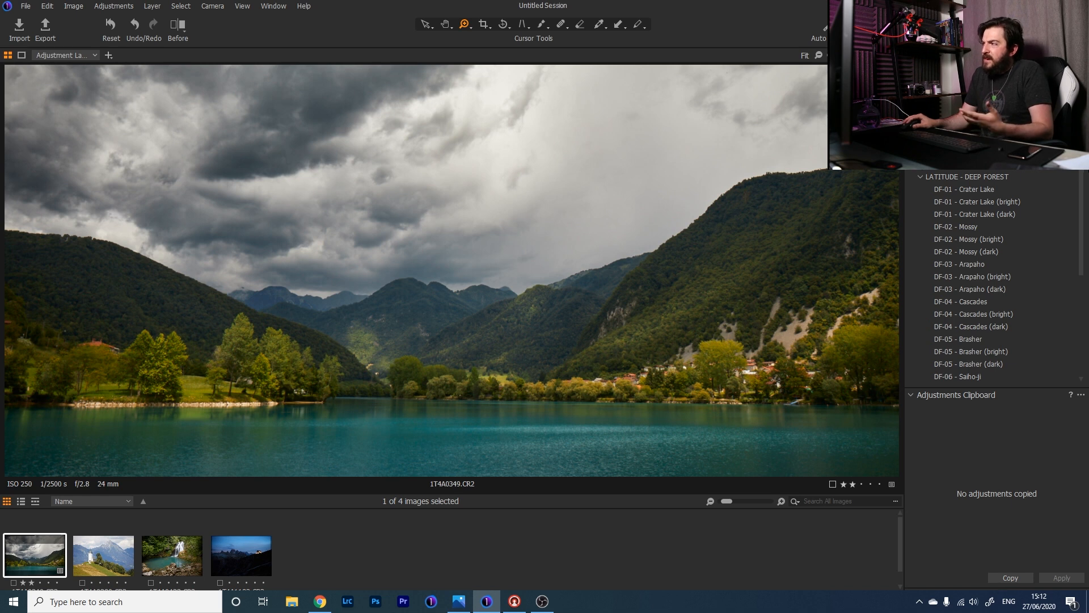
Browse the LATITUDE - DEEP FOREST styles and preview looks such as DF-05 - Brasher (dark) and DF-07 - Schwarzwald (dark) on the photo
scroll(1077, 213, "down", 3)
left_click_drag(1075, 208, 1074, 273)
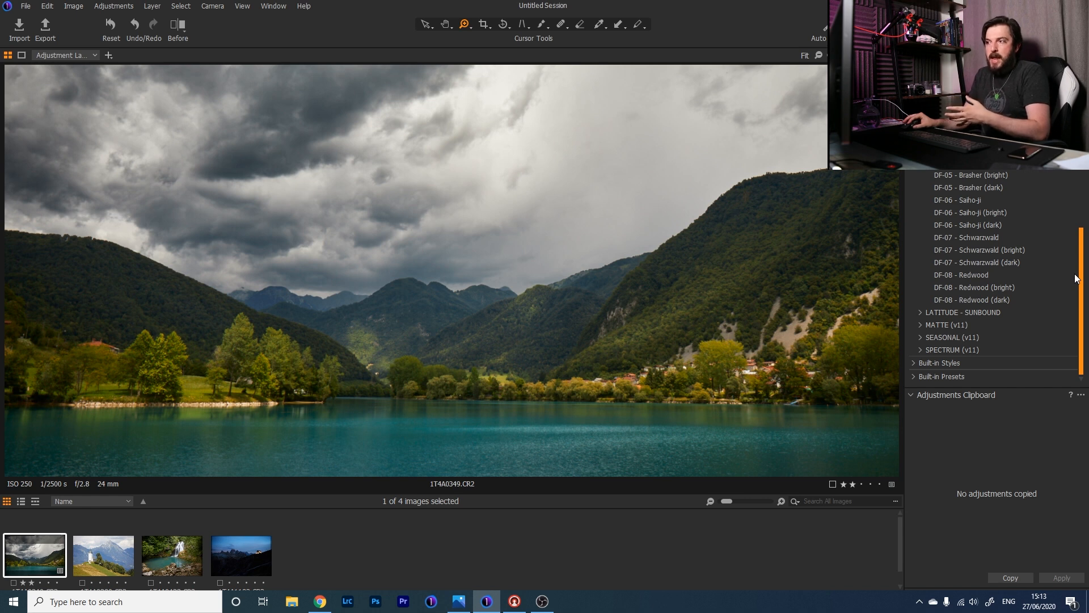
scroll(1074, 273, "up", 3)
scroll(1075, 274, "up", 3)
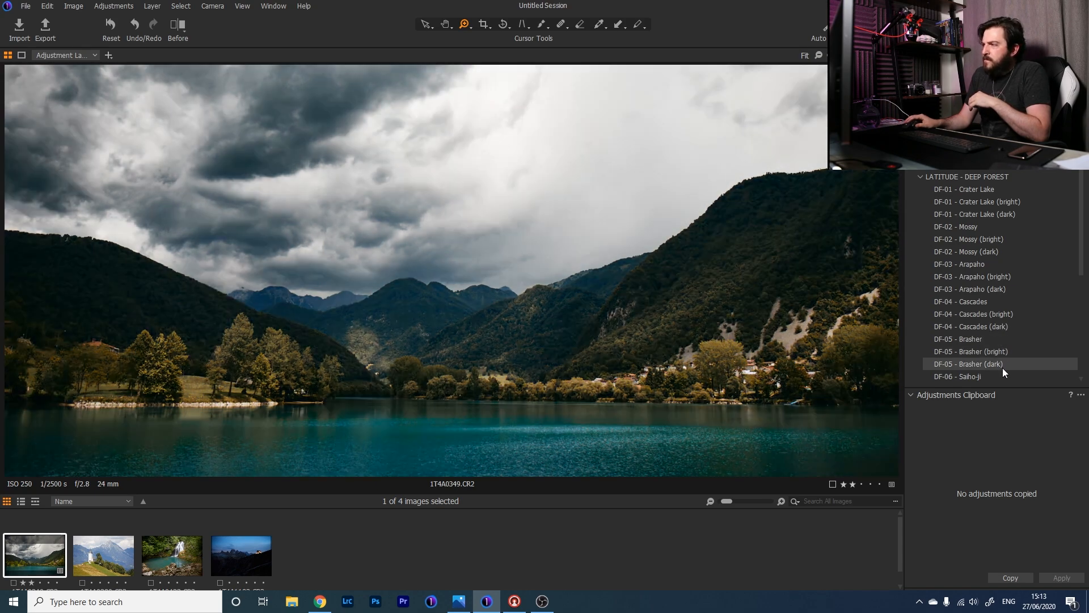
scroll(1003, 368, "down", 2)
scroll(1002, 332, "down", 2)
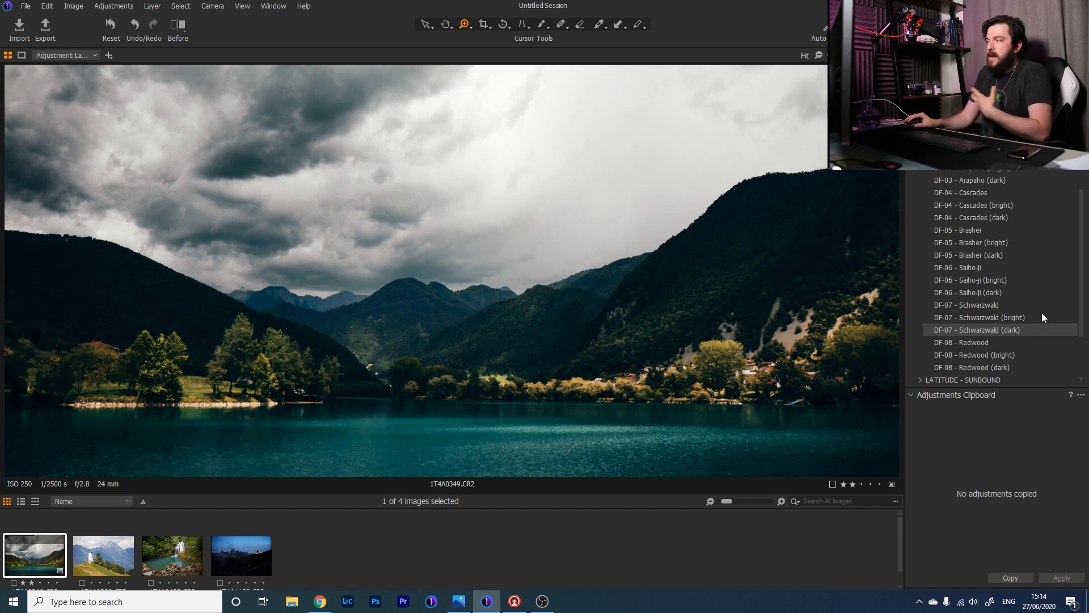
Browse the LATITUDE - SUNBOUND styles and preview looks such as SB-05 - Blue Bay on the lake photo
scroll(1083, 304, "down", 1)
scroll(1084, 305, "down", 3)
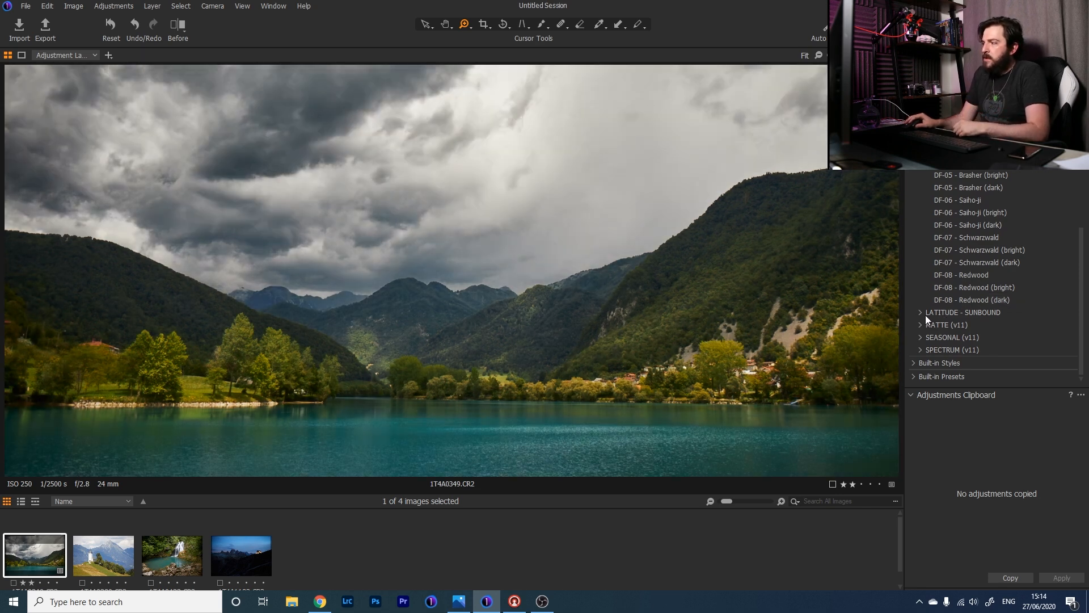
left_click(921, 312)
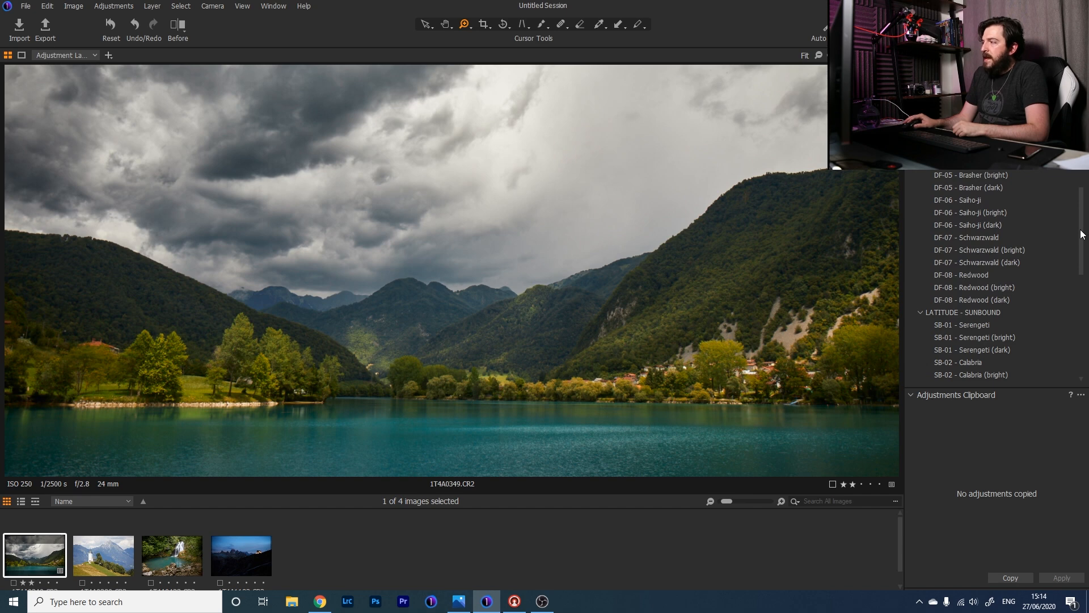
left_click_drag(1081, 233, 1081, 275)
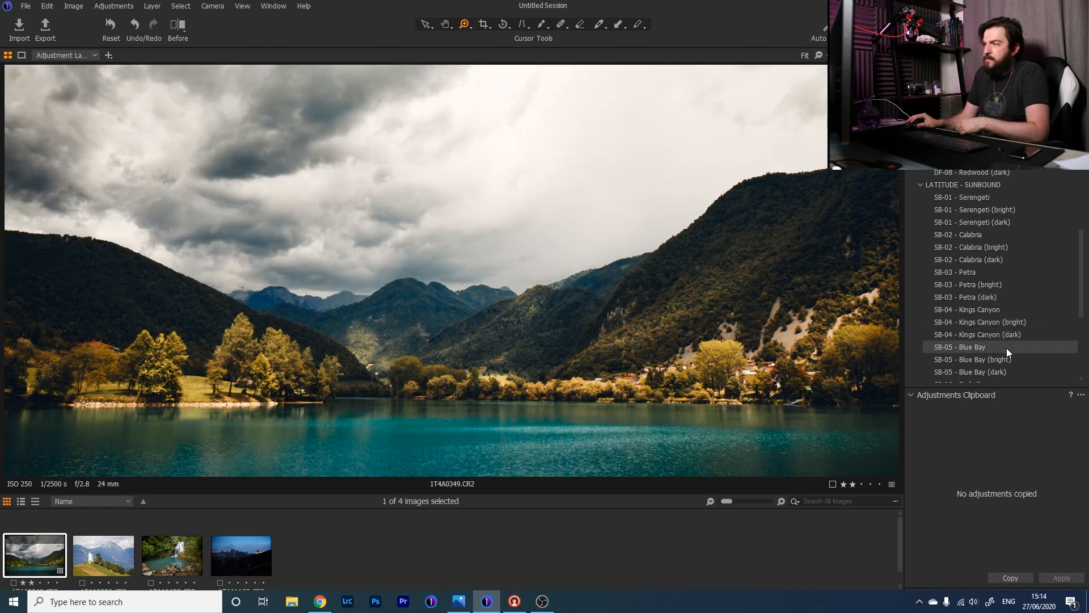
scroll(1005, 359, "down", 8)
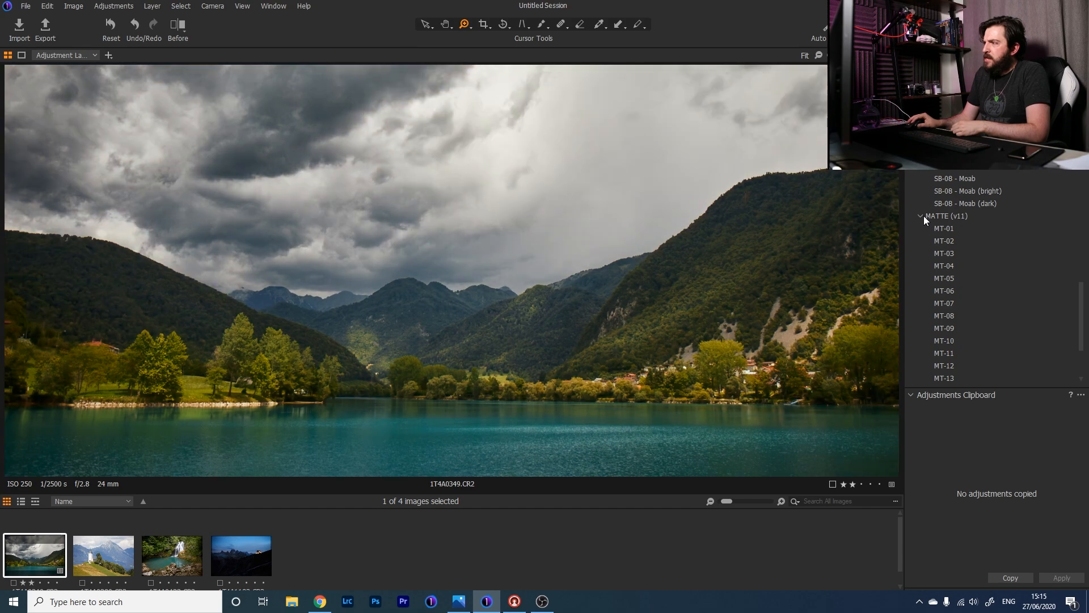
Check the MATTE (v11) and SEASONAL (v11) style groups, preview SN-01, and return to the DEEP FOREST styles
left_click(920, 216)
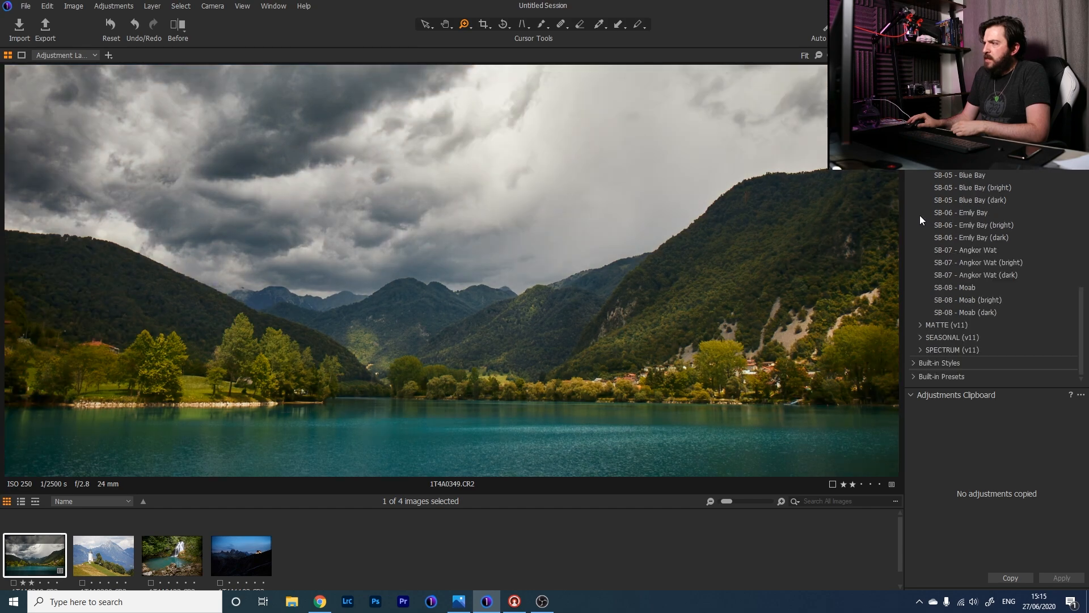
left_click(921, 337)
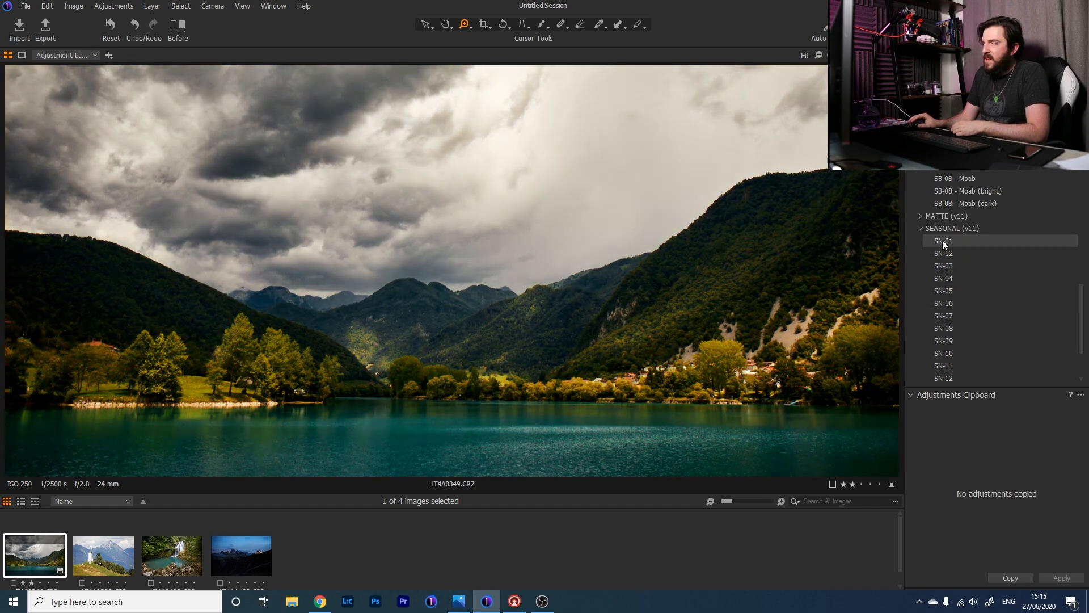
left_click(919, 227)
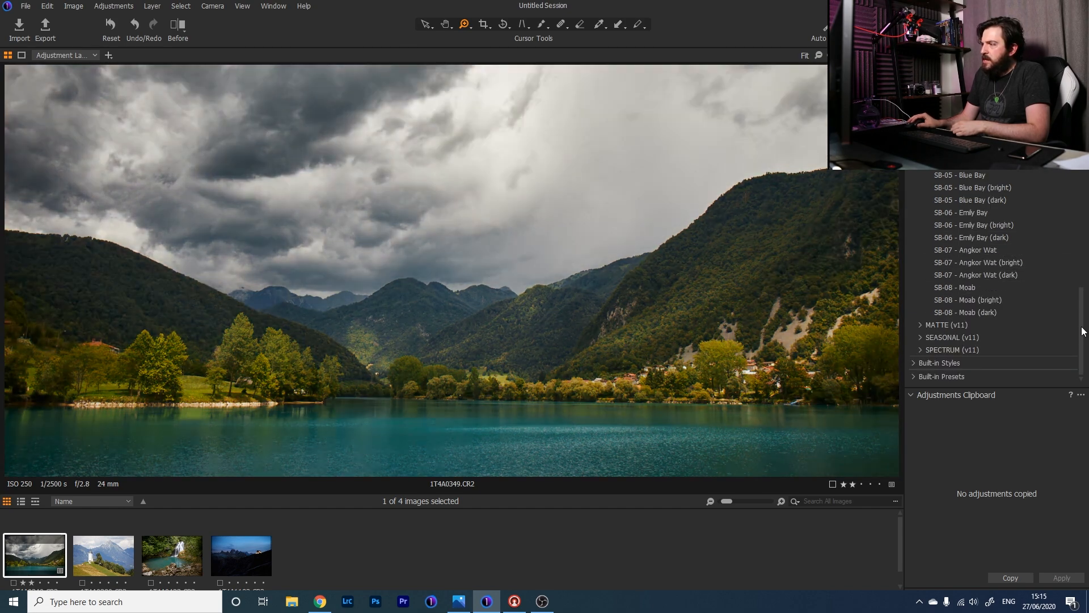
left_click_drag(1083, 329, 1086, 183)
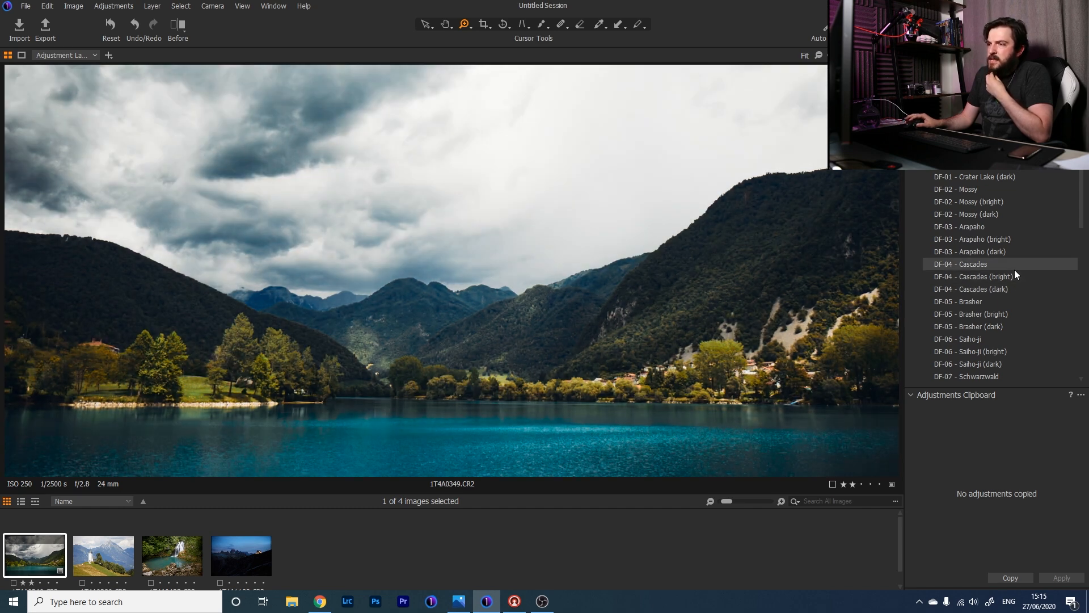
Apply the DF-04 - Cascades style to a new layer and bring the layer list into view
right_click(970, 263)
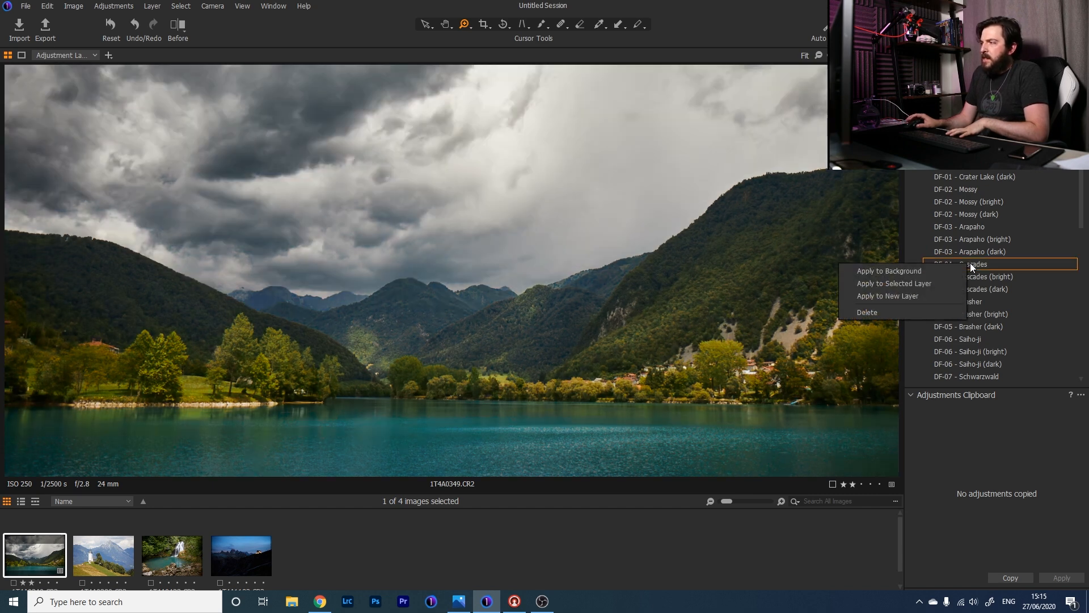
left_click(932, 299)
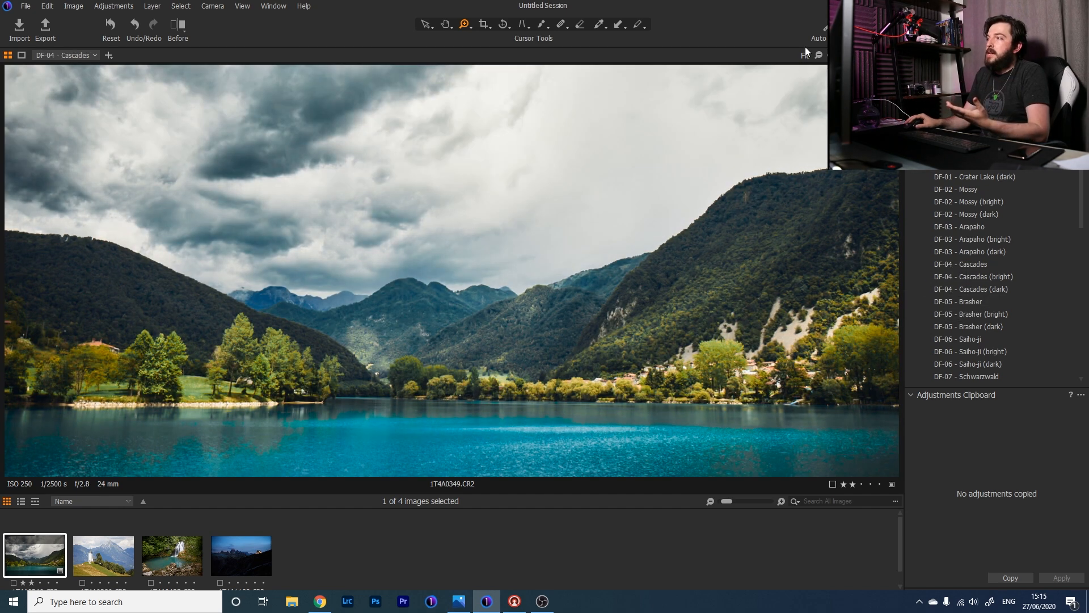
left_click(942, 55)
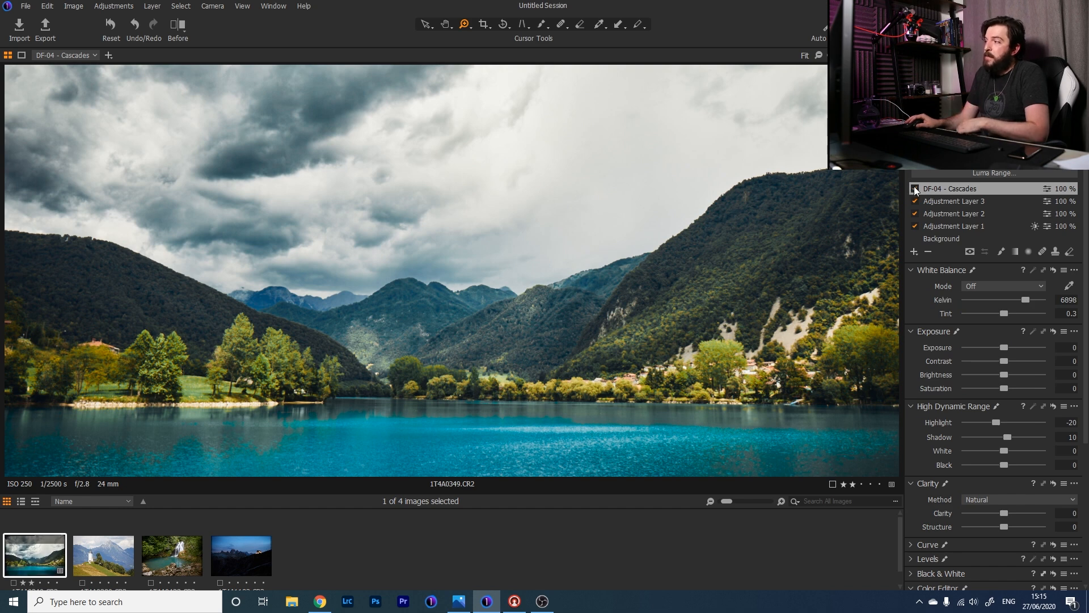
Compare the photo with the DF-04 - Cascades layer off and on, and reduce the layer's opacity to 31 %
left_click(915, 188)
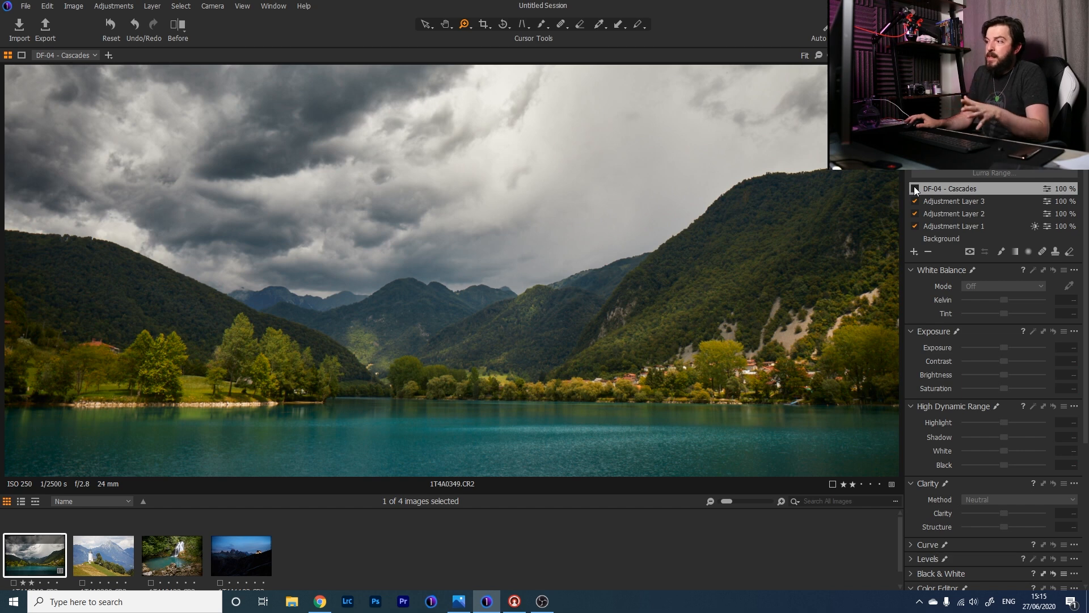
left_click(915, 189)
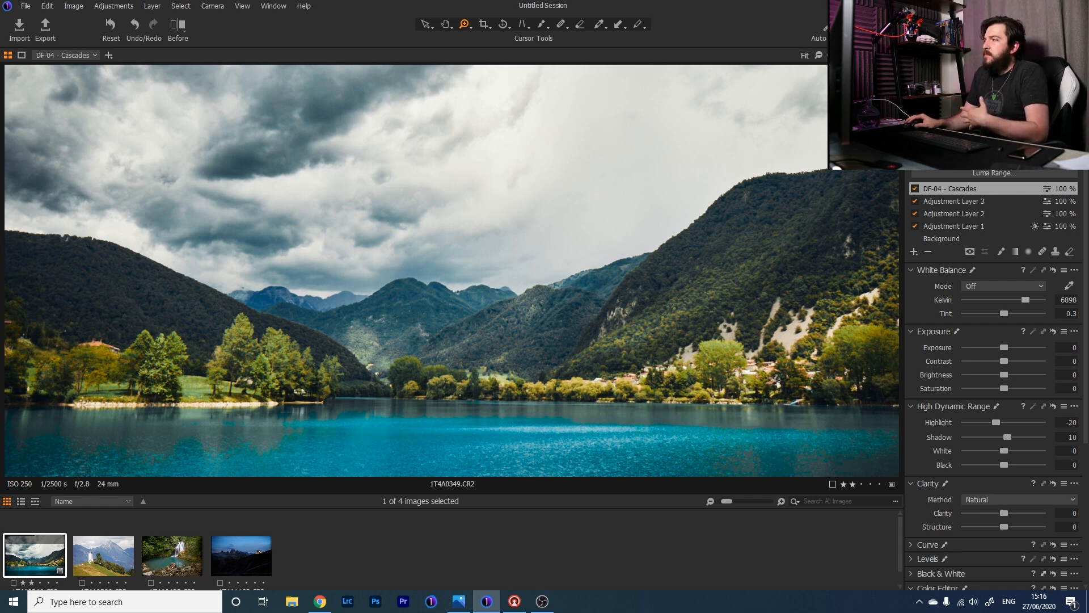
left_click_drag(1041, 160, 986, 164)
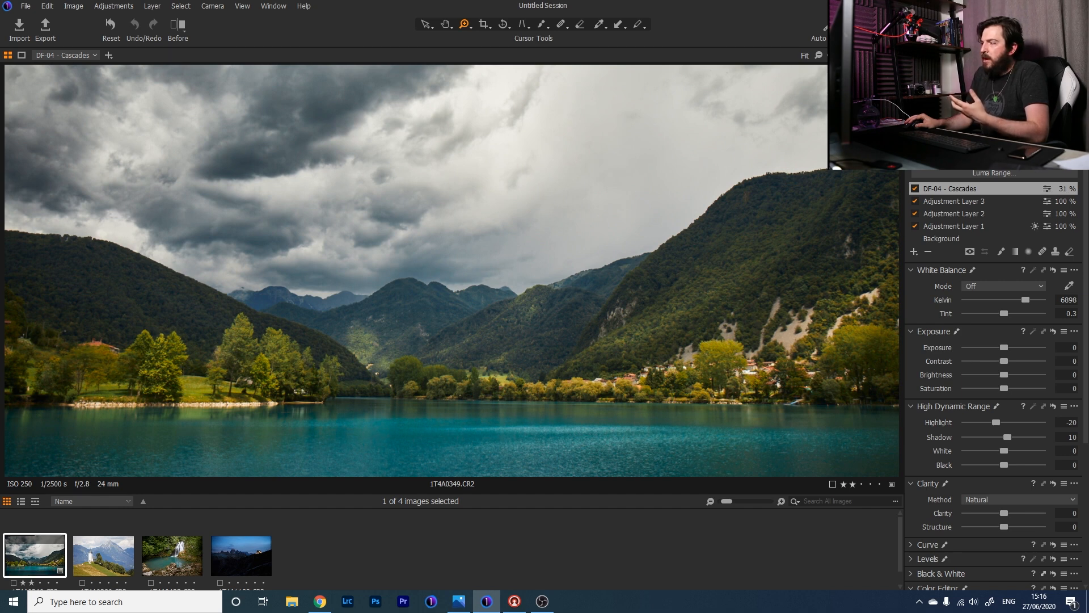
Toggle the DF-04 - Cascades layer repeatedly to judge its effect on the photo at reduced opacity, leaving it enabled
left_click(915, 188)
left_click(914, 188)
left_click(914, 189)
left_click(914, 188)
left_click(914, 188)
left_click(915, 188)
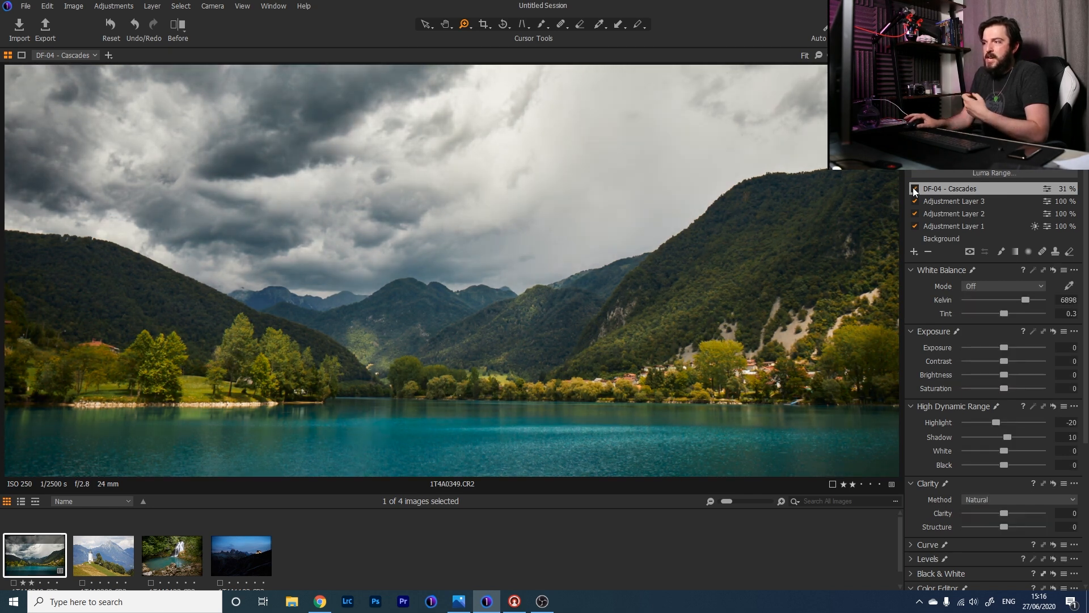
left_click(914, 188)
left_click(915, 188)
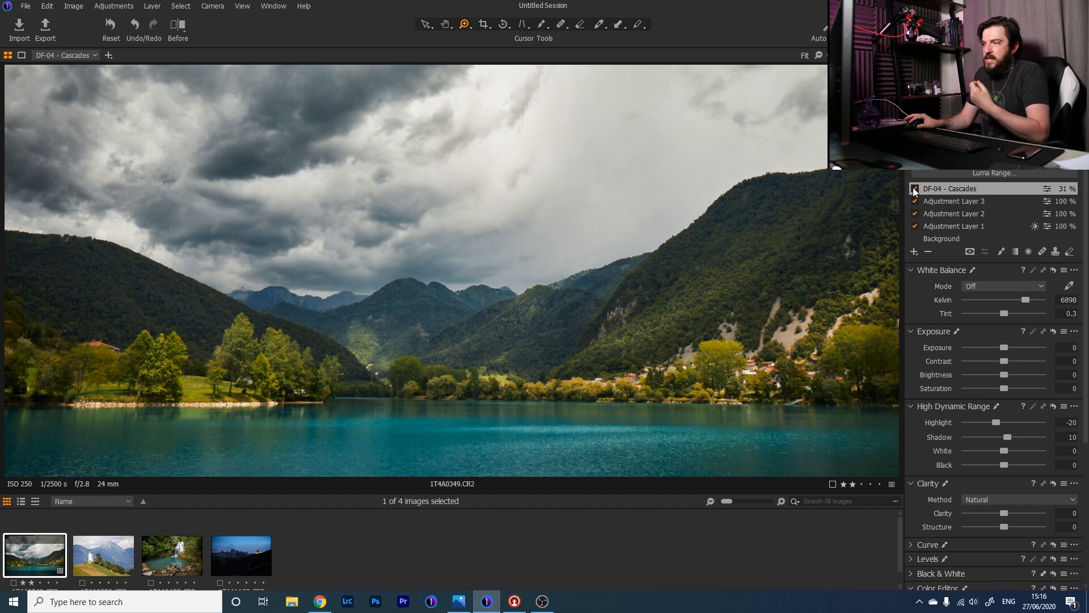
left_click(914, 188)
left_click(914, 188)
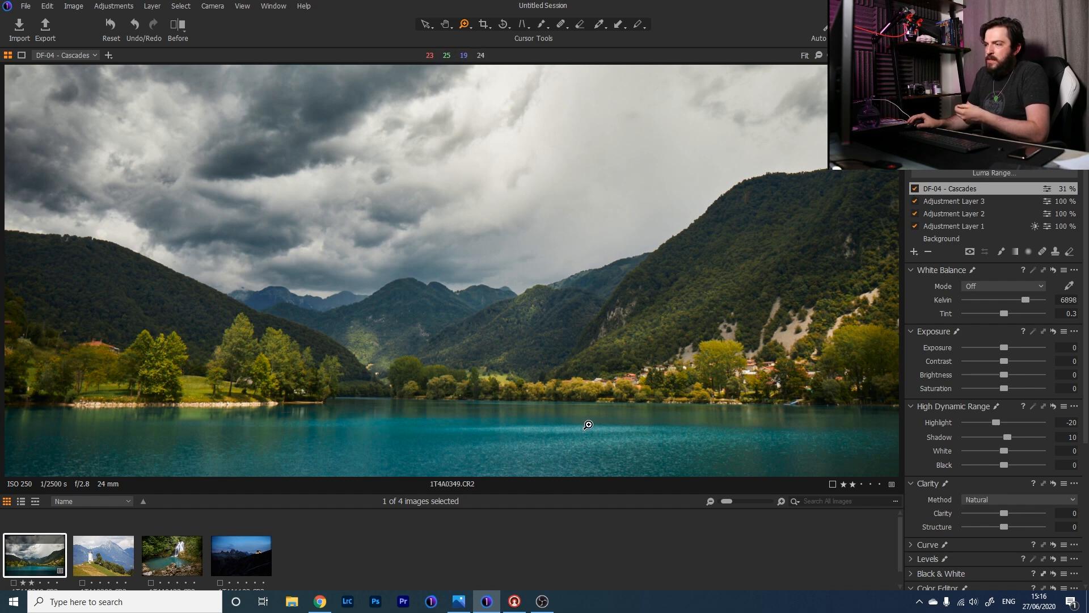
left_click(914, 188)
left_click(915, 188)
left_click(914, 189)
left_click(915, 188)
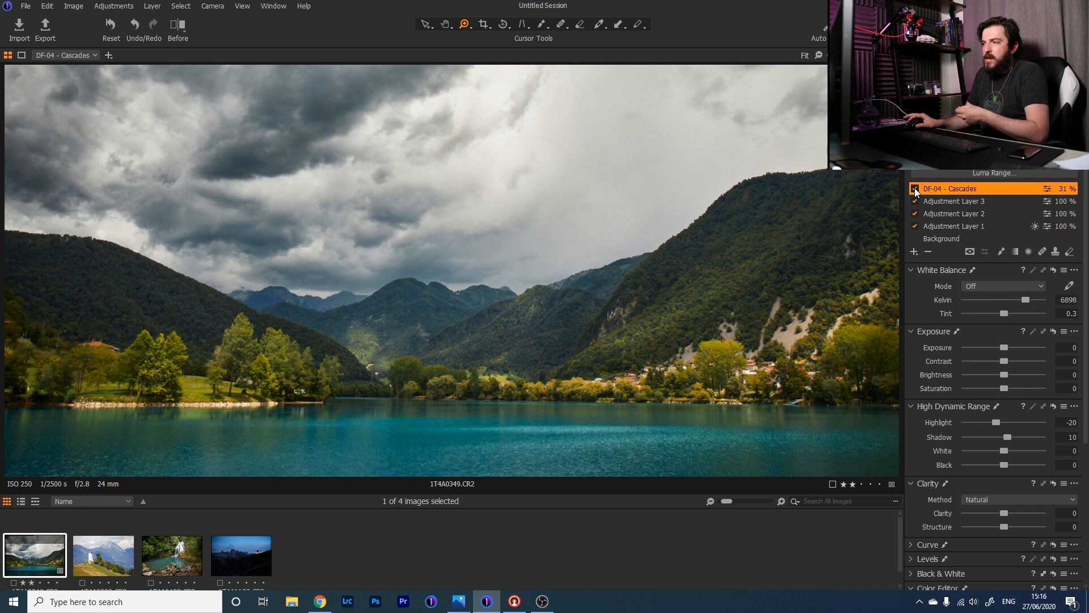
left_click(914, 188)
left_click(915, 188)
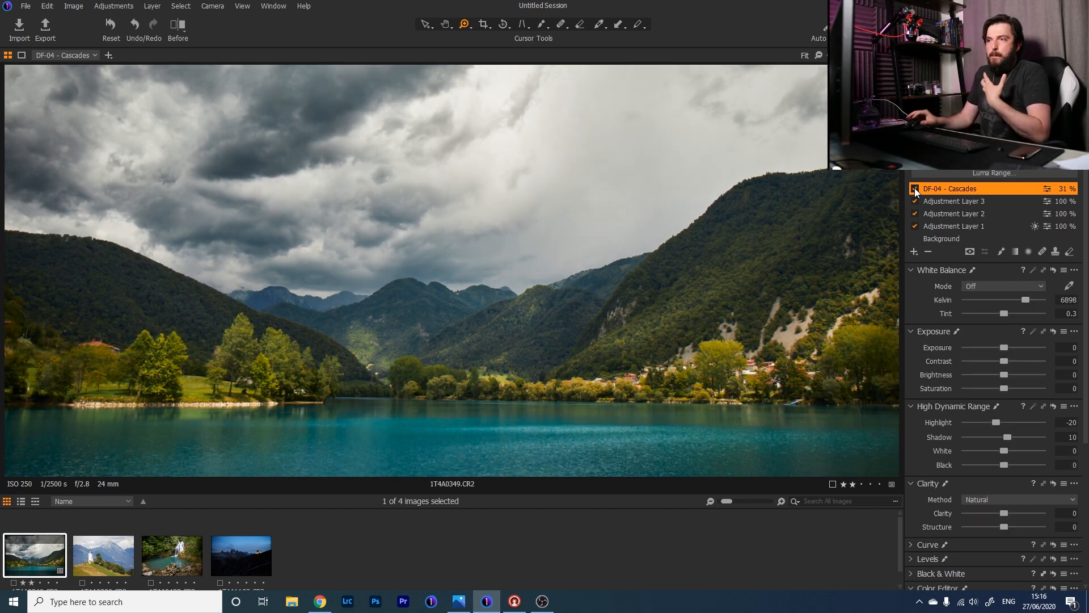
left_click(915, 188)
left_click(914, 188)
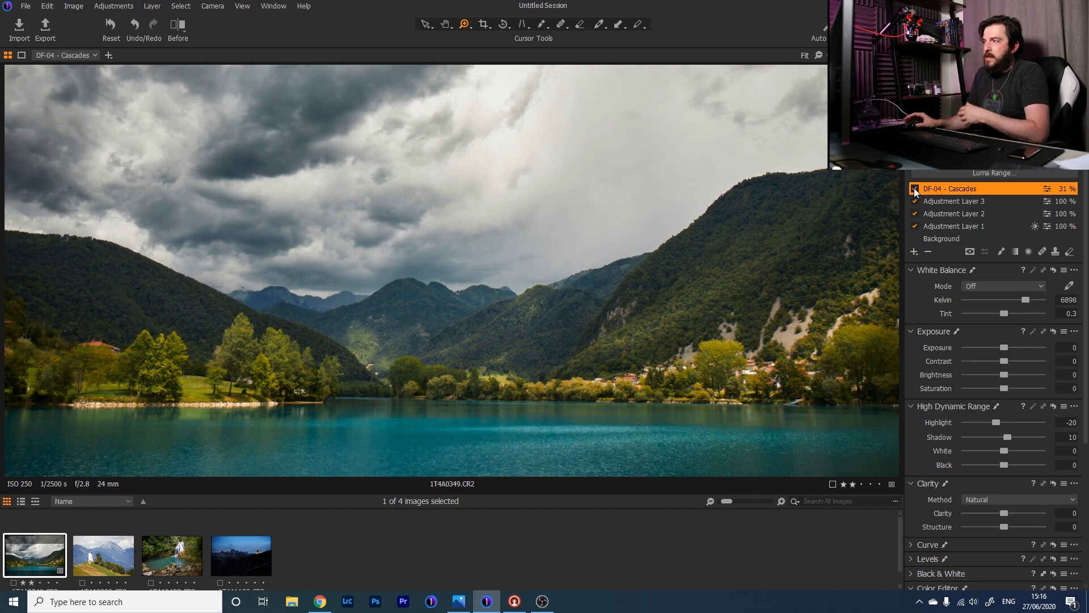
Compare the styled lake photo with the original by sweeping the before/after split across the whole image
left_click(177, 25)
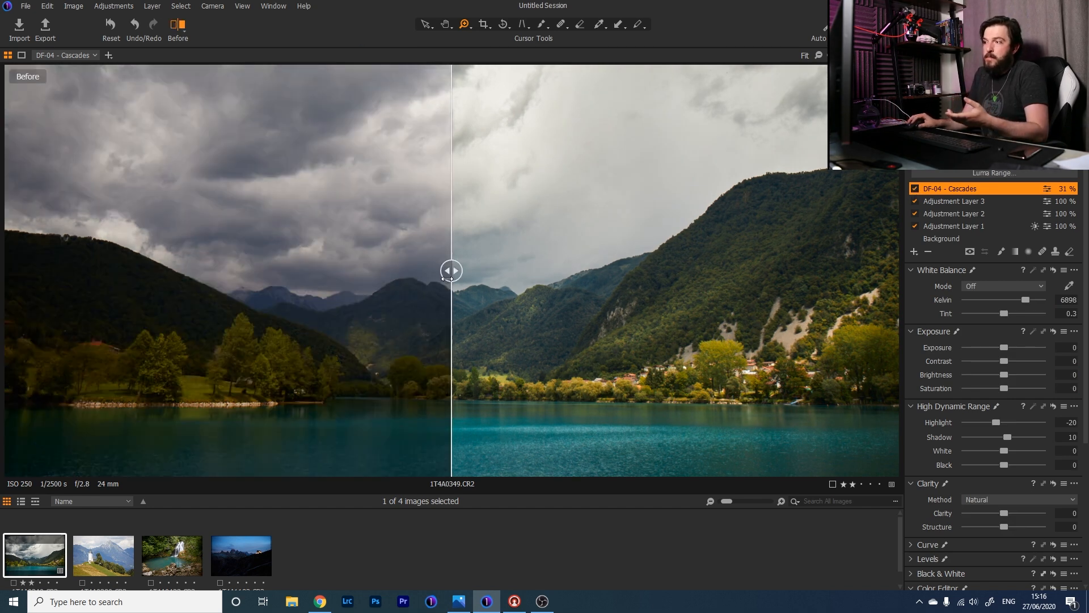
left_click_drag(452, 272, 1025, 323)
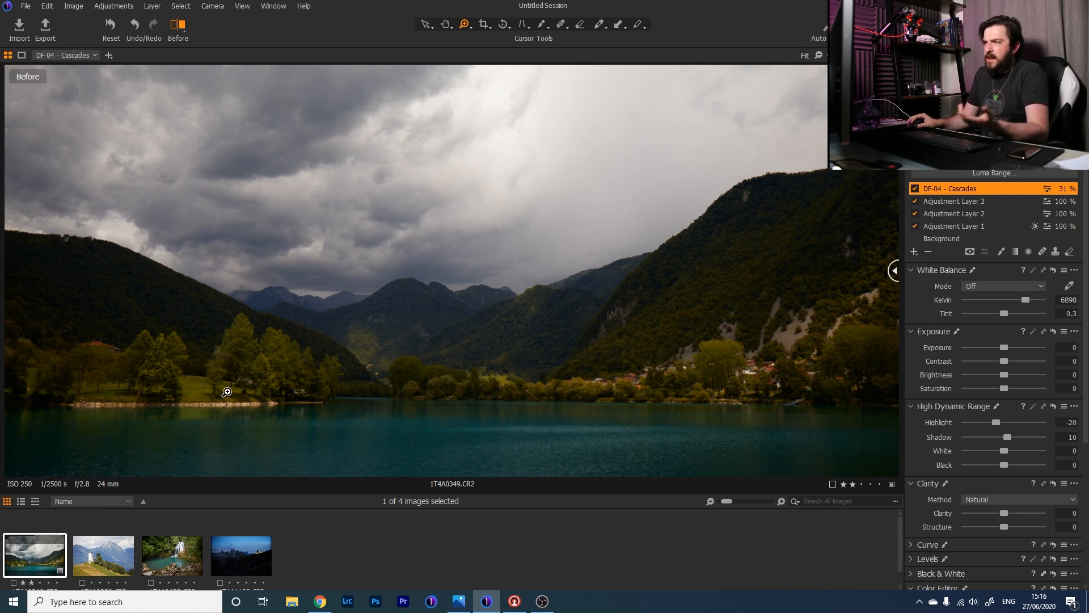
left_click_drag(895, 270, 4, 287)
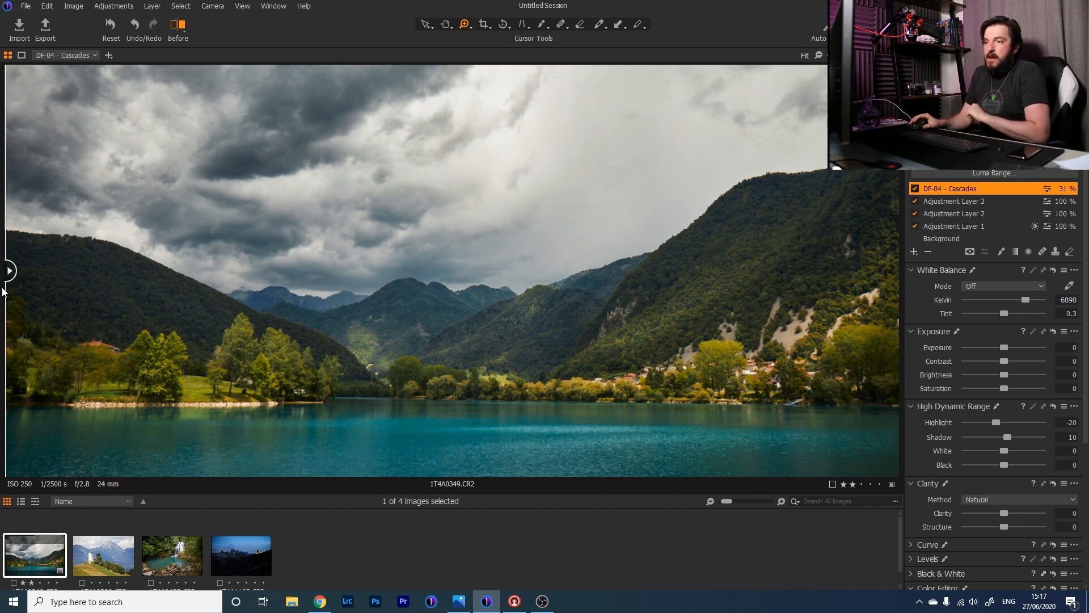
Open the church and mountain photo for cropping and set the crop ratio to 16x9
left_click(97, 549)
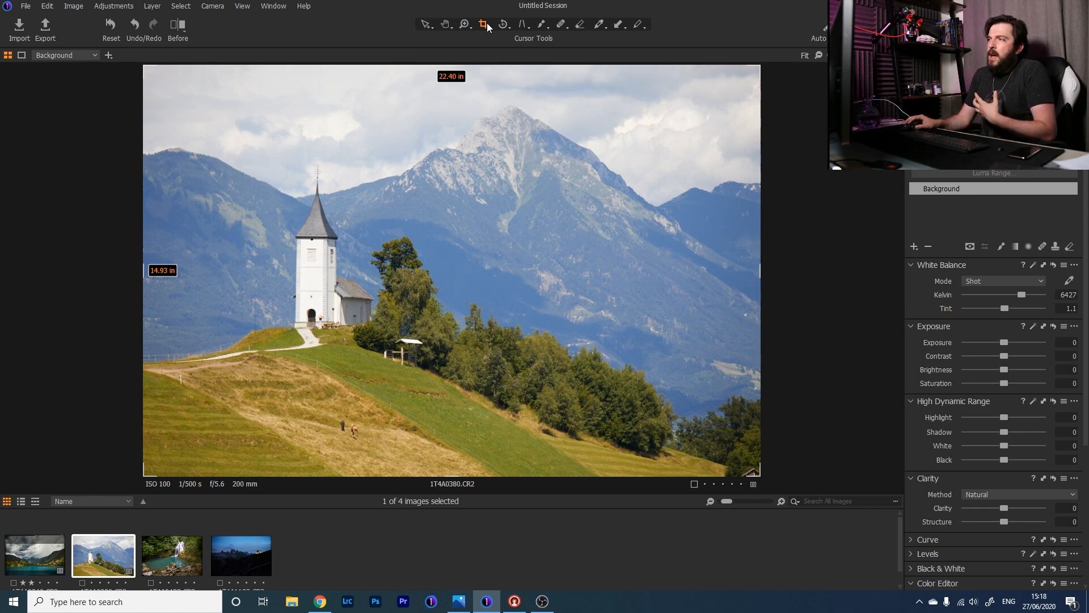
right_click(404, 266)
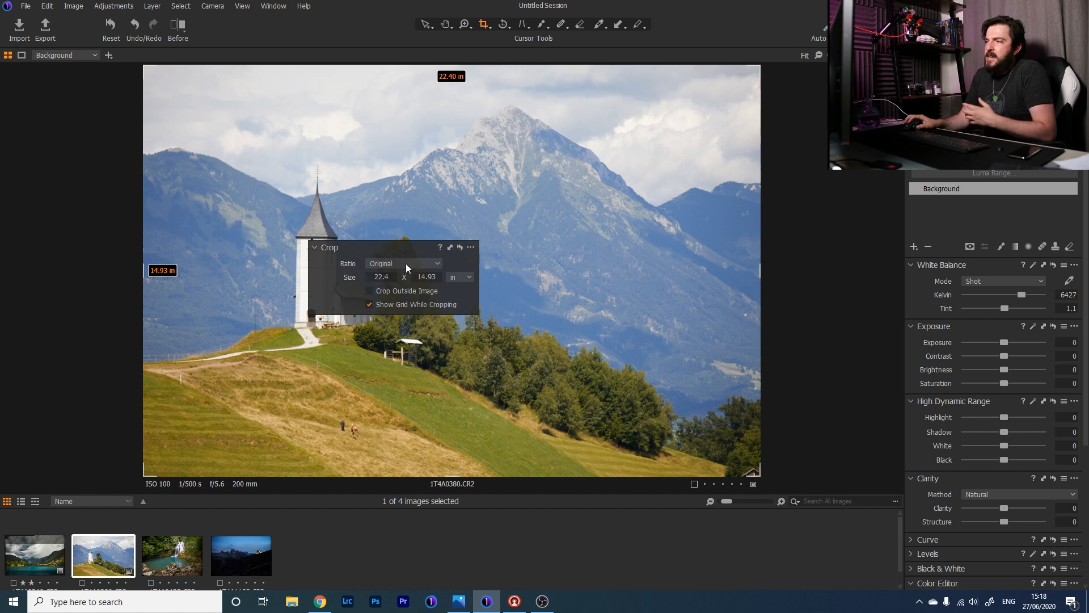
left_click(425, 269)
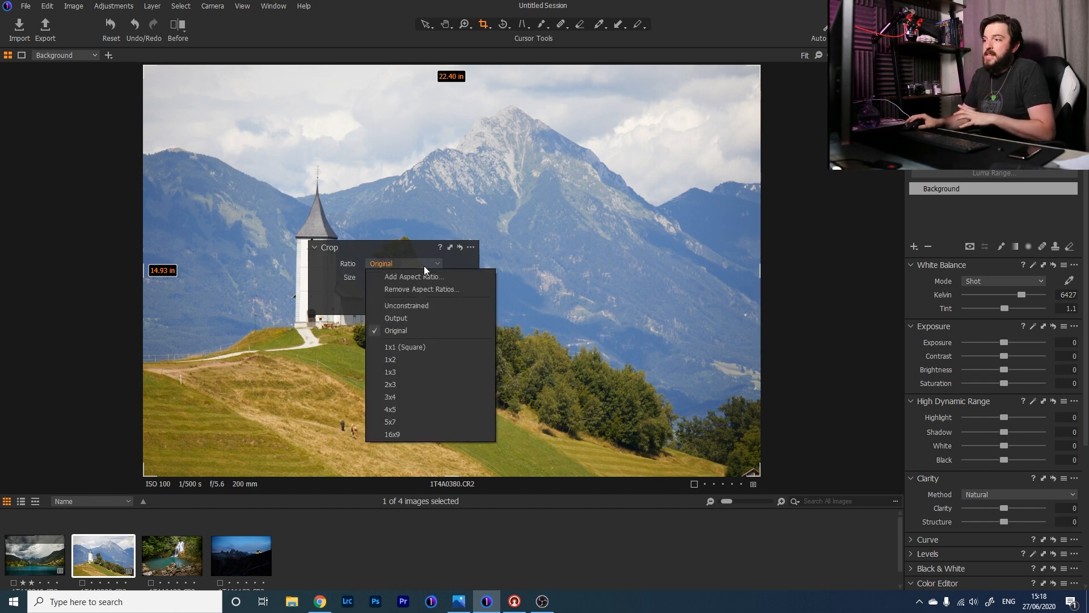
left_click(400, 434)
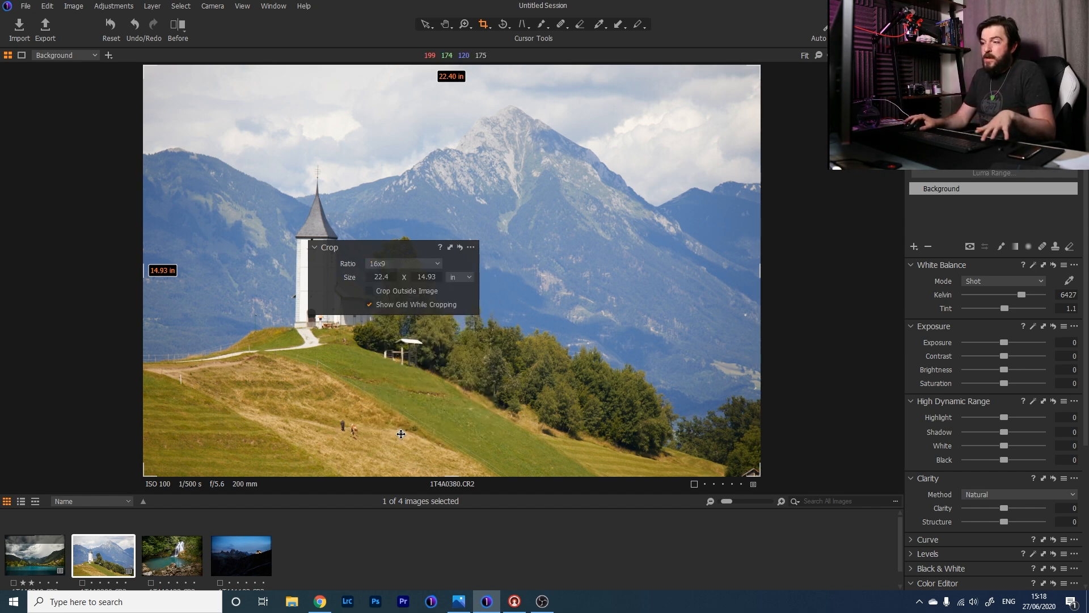
Crop the church photo to about 20.05 x 11.28 in, trimming the lower hillside and the mountain's far side, and view the result
left_click_drag(755, 471, 747, 458)
left_click_drag(566, 236, 562, 227)
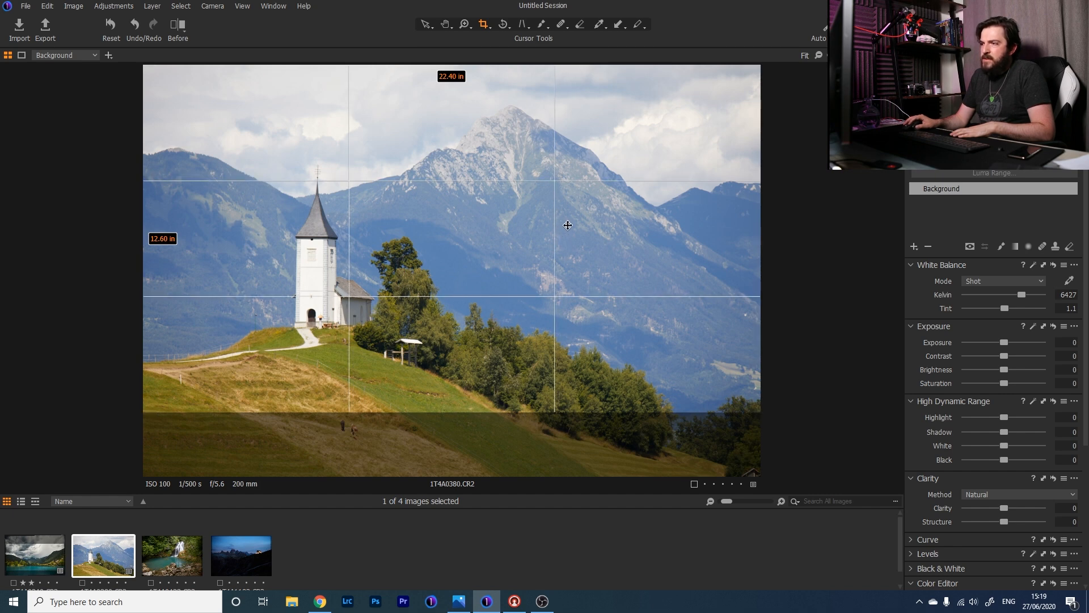
left_click_drag(761, 233, 709, 226)
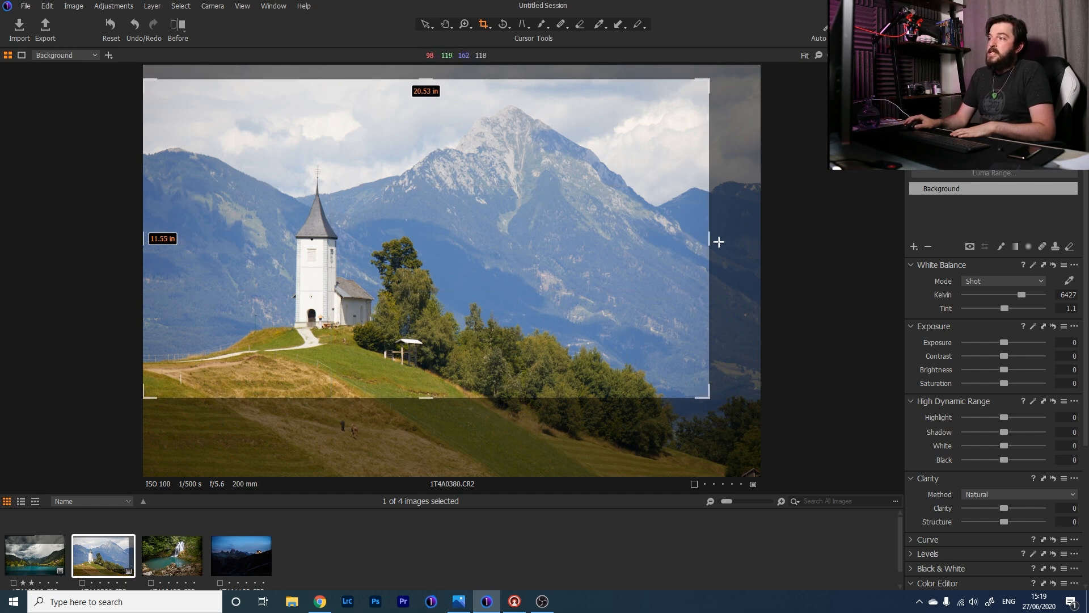
left_click_drag(708, 234, 696, 236)
mouse_move(435, 266)
left_mouse_down()
mouse_move(428, 302)
mouse_move(421, 272)
left_mouse_up()
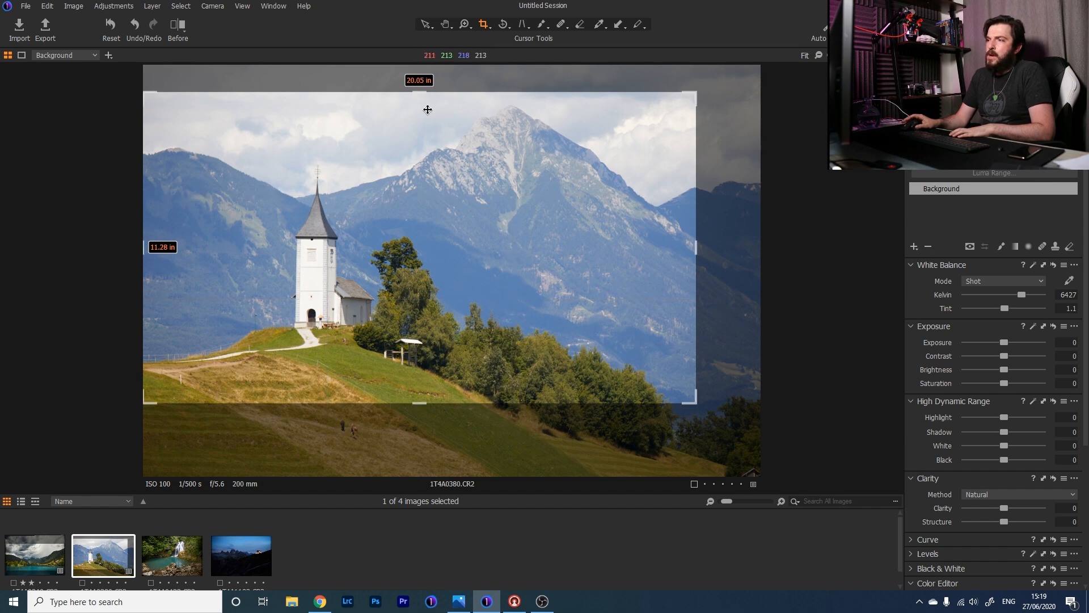
left_click(422, 23)
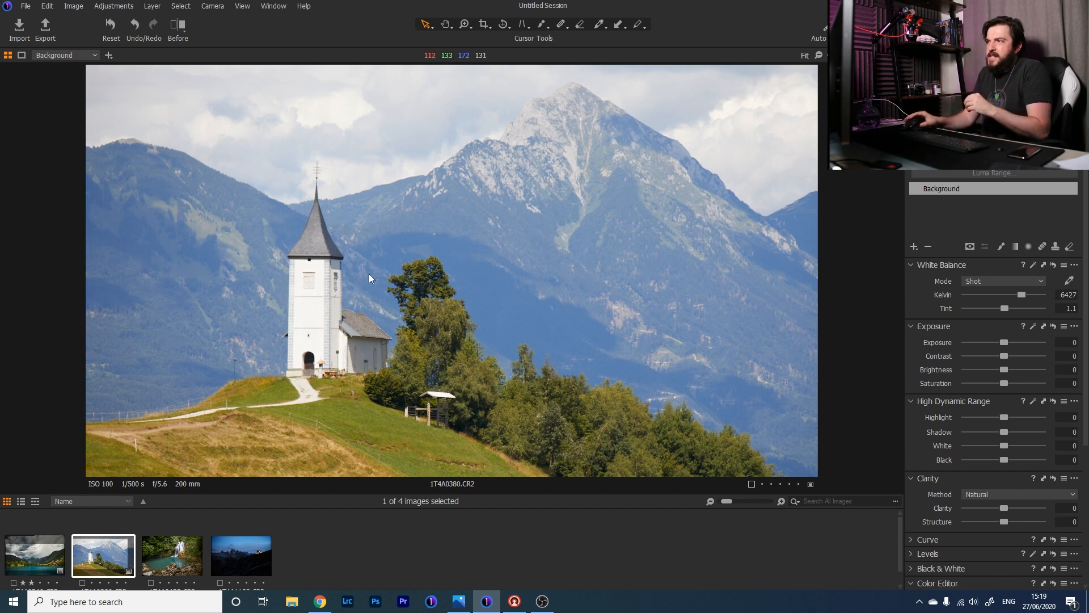
Align the two vertical Keystone guides with the sides of the church tower and apply the perspective correction
left_click(522, 25)
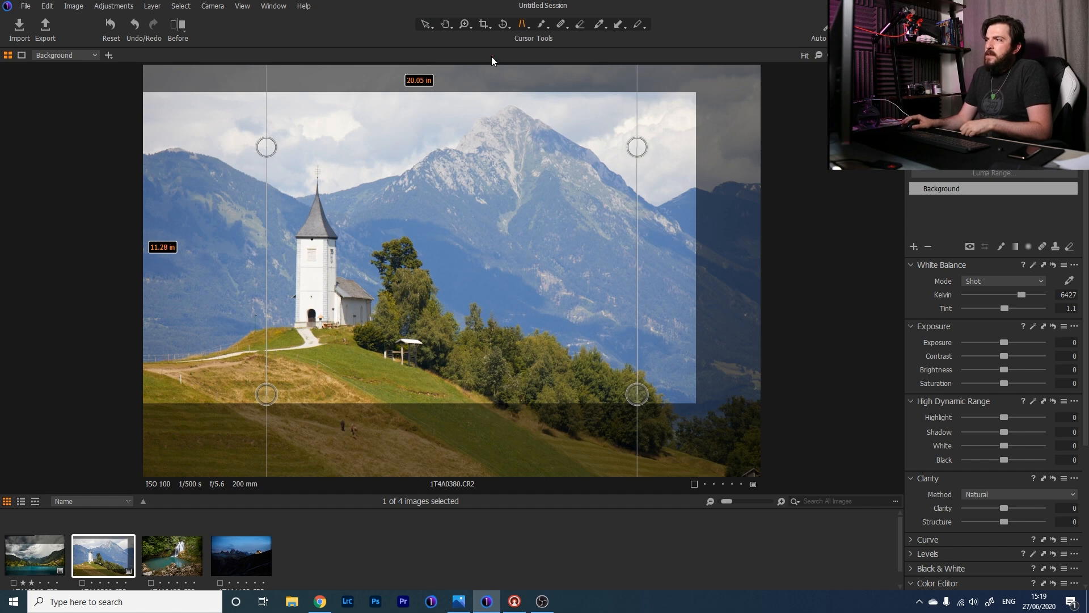
left_click_drag(267, 147, 296, 248)
left_click_drag(266, 400, 299, 307)
left_click_drag(637, 147, 339, 250)
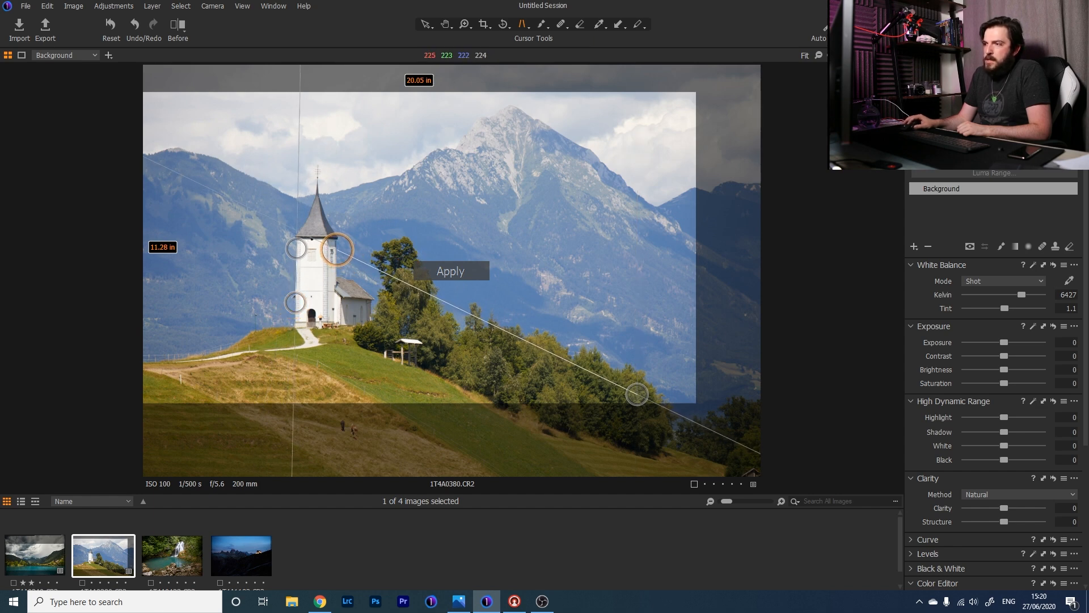
left_click_drag(637, 395, 337, 272)
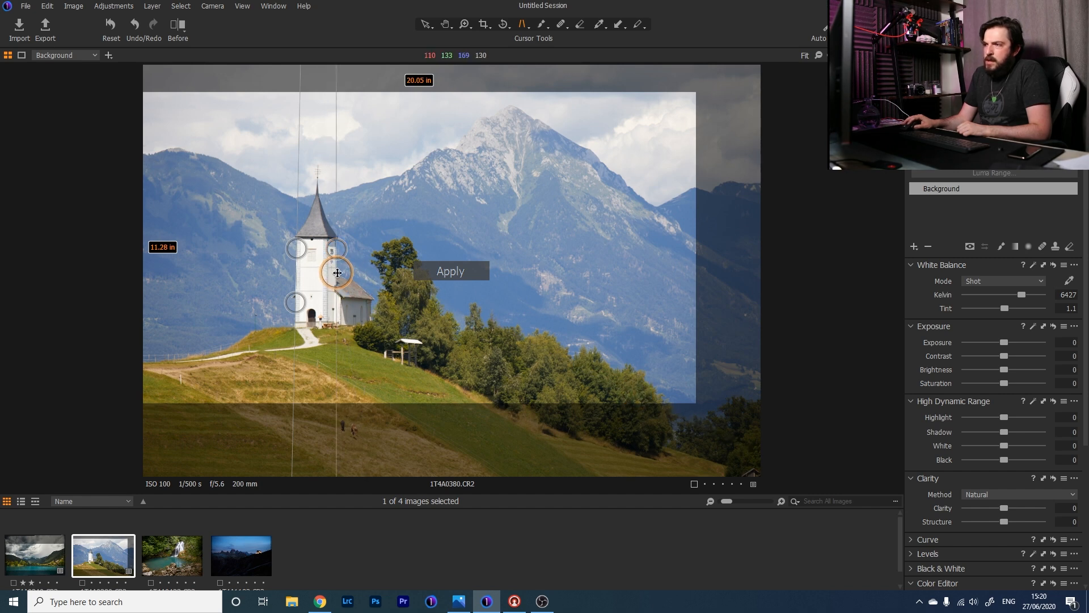
left_click(457, 276)
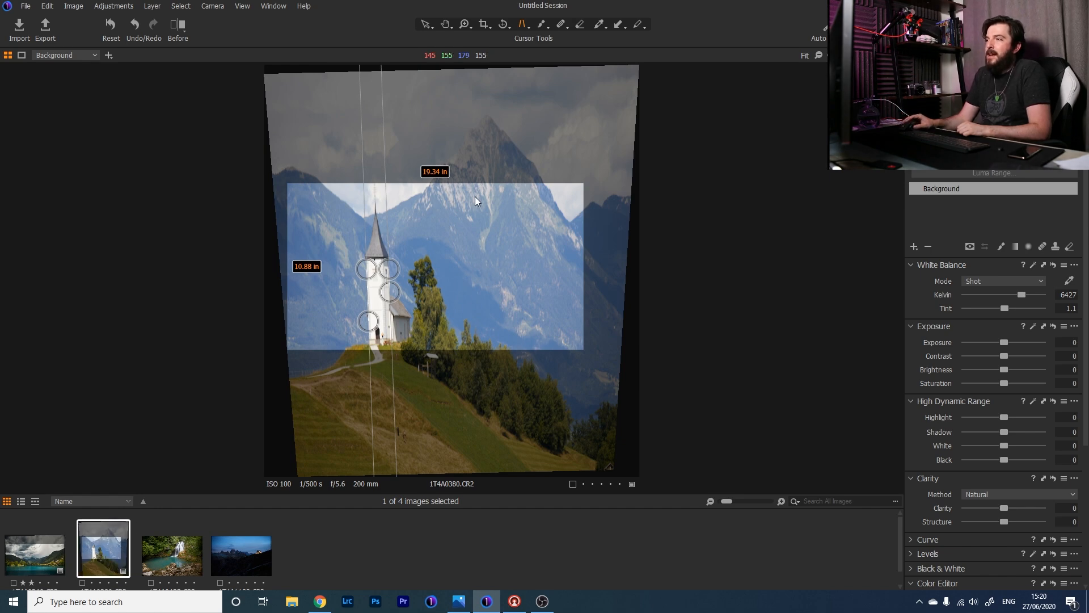
Try a gentler keystone correction by extending the second tower guide down to the hillside, apply it and view the result
left_click(425, 24)
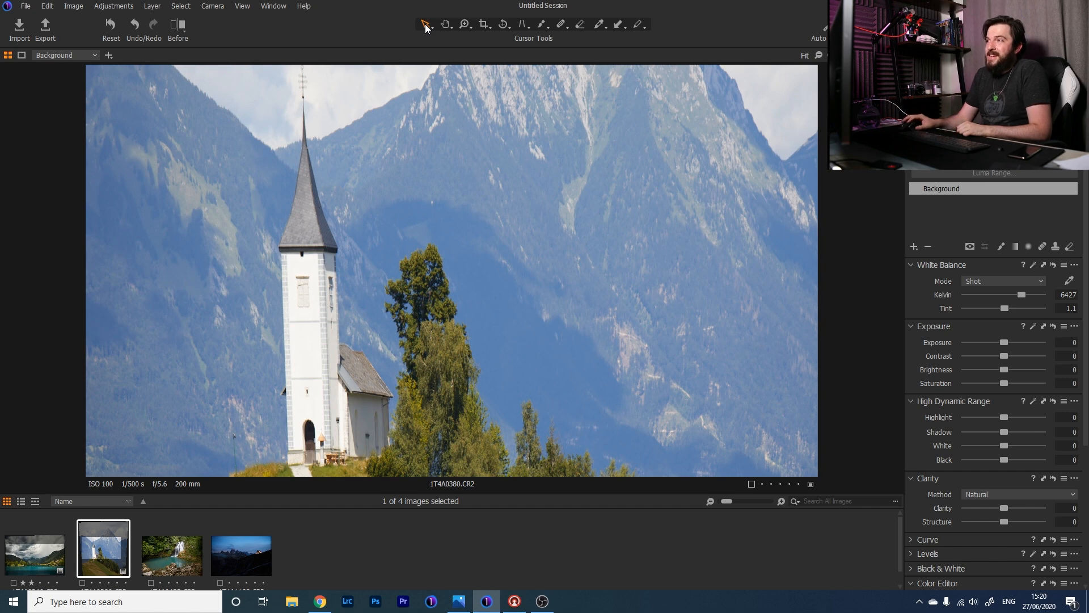
left_click(517, 26)
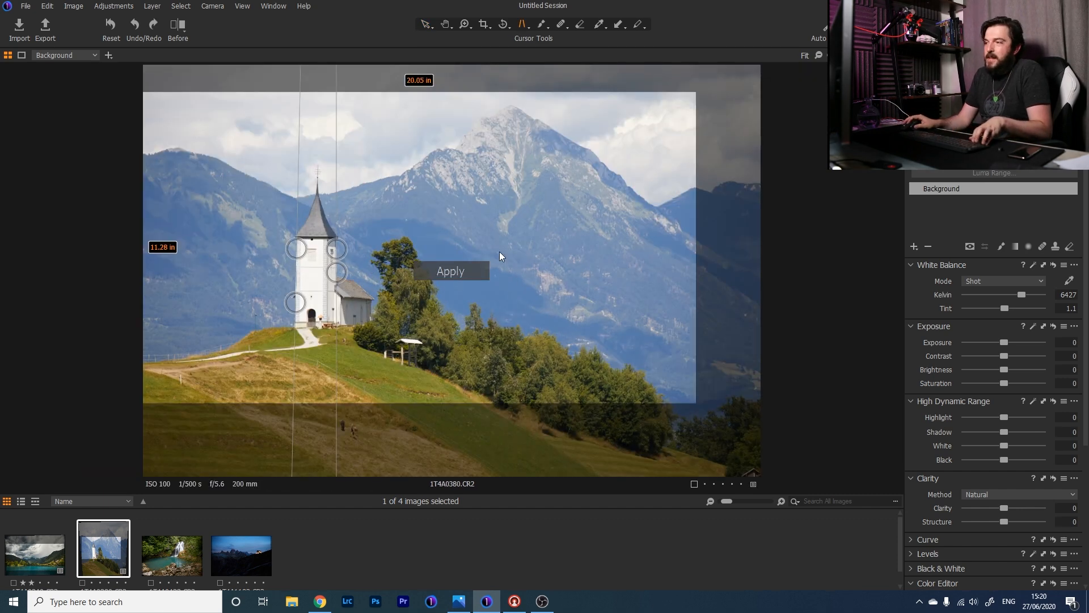
left_click_drag(337, 273, 336, 345)
left_click(448, 269)
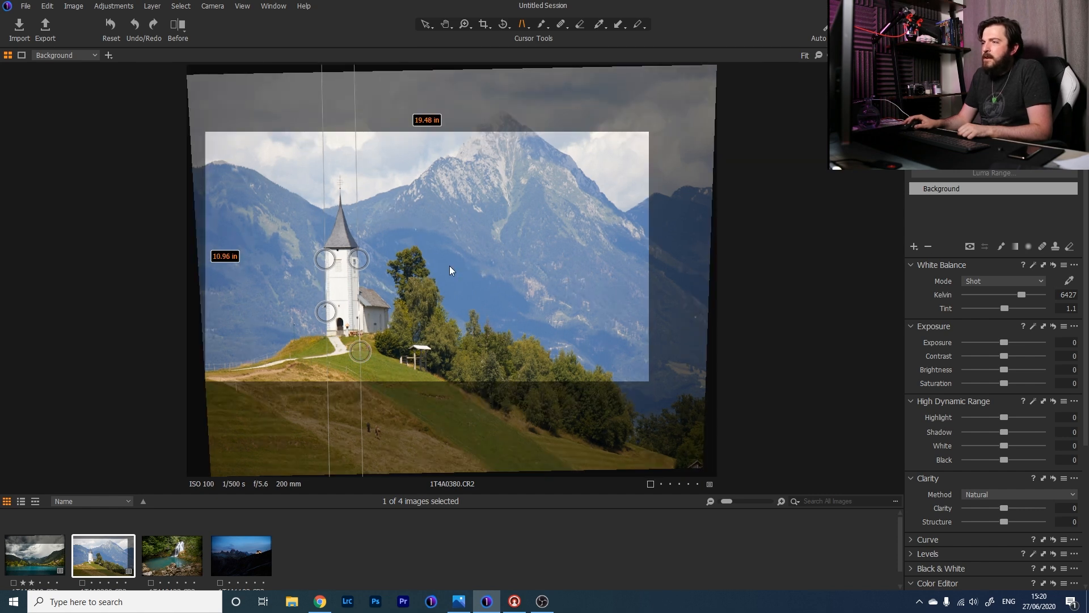
left_click(429, 23)
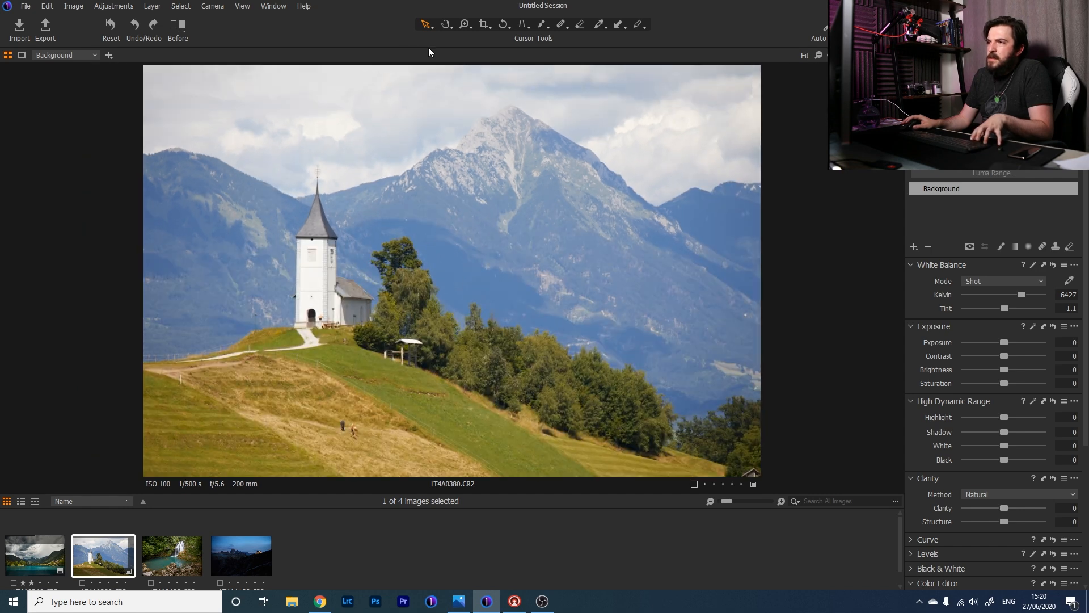
Restore the 16x9 crop, straighten the church photo with a slight counter-clockwise rotation, and view the result
left_click(153, 26)
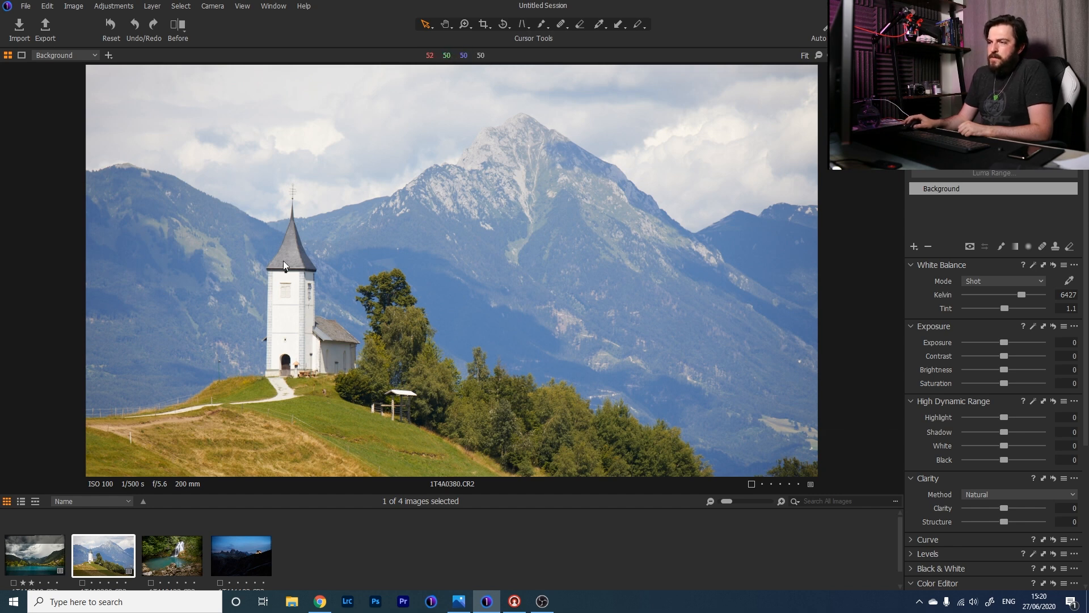
left_click(501, 24)
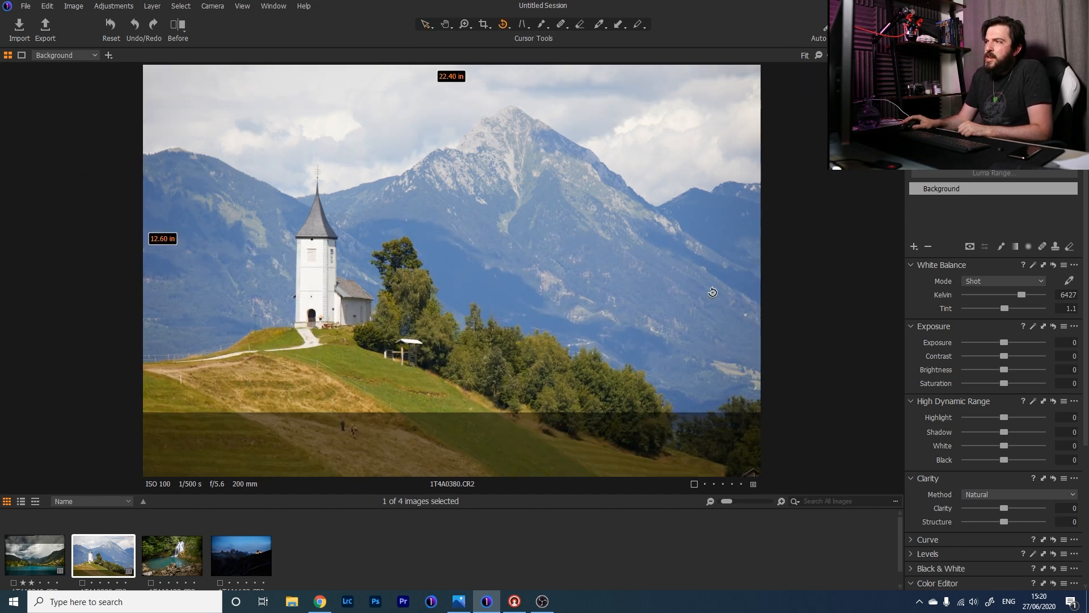
right_click(542, 337)
left_click_drag(551, 337, 550, 336)
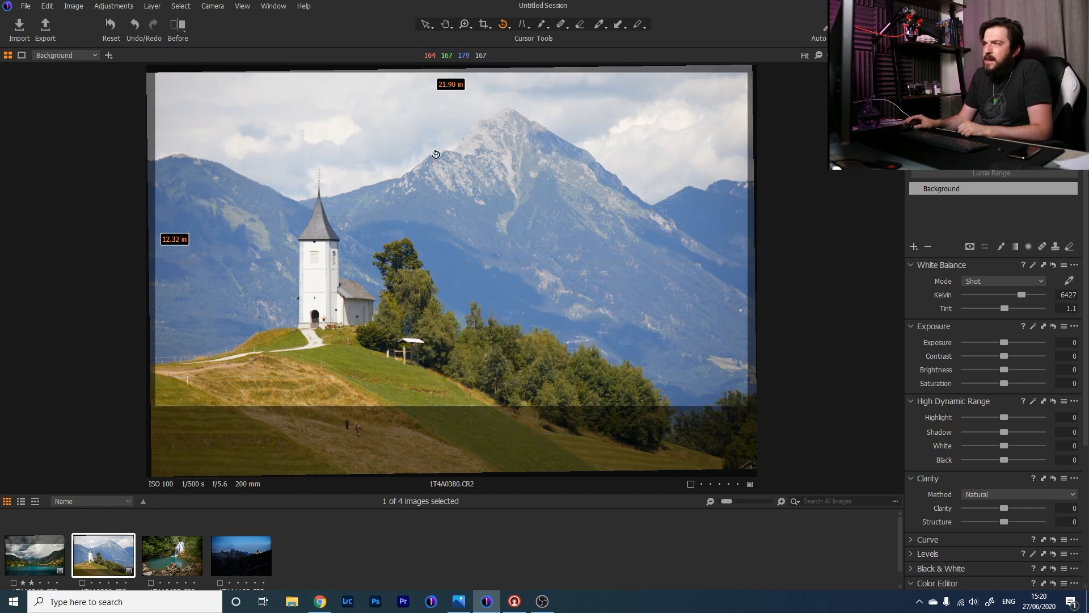
left_click(424, 21)
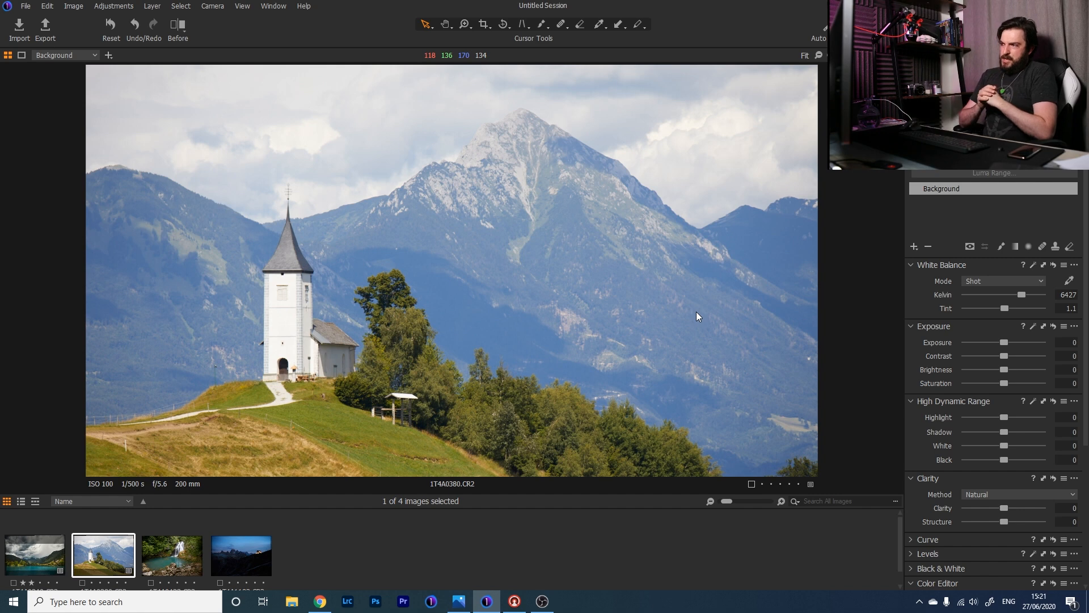
right_click(448, 305)
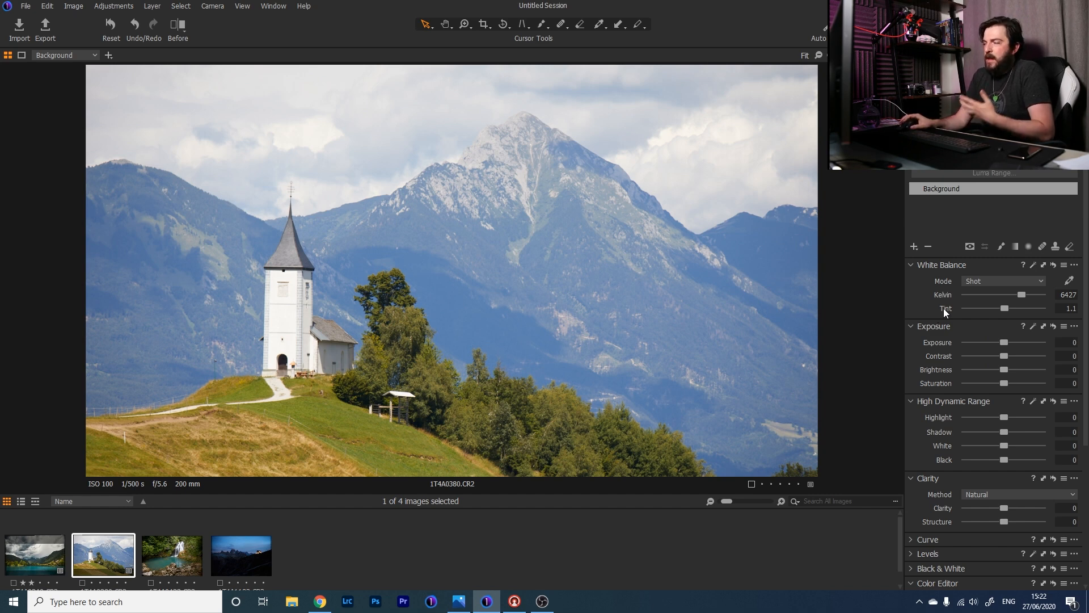
Warm the white balance to 6748 Kelvin with tint 0.4 and compare it with the original white balance
left_click_drag(1022, 295, 1023, 293)
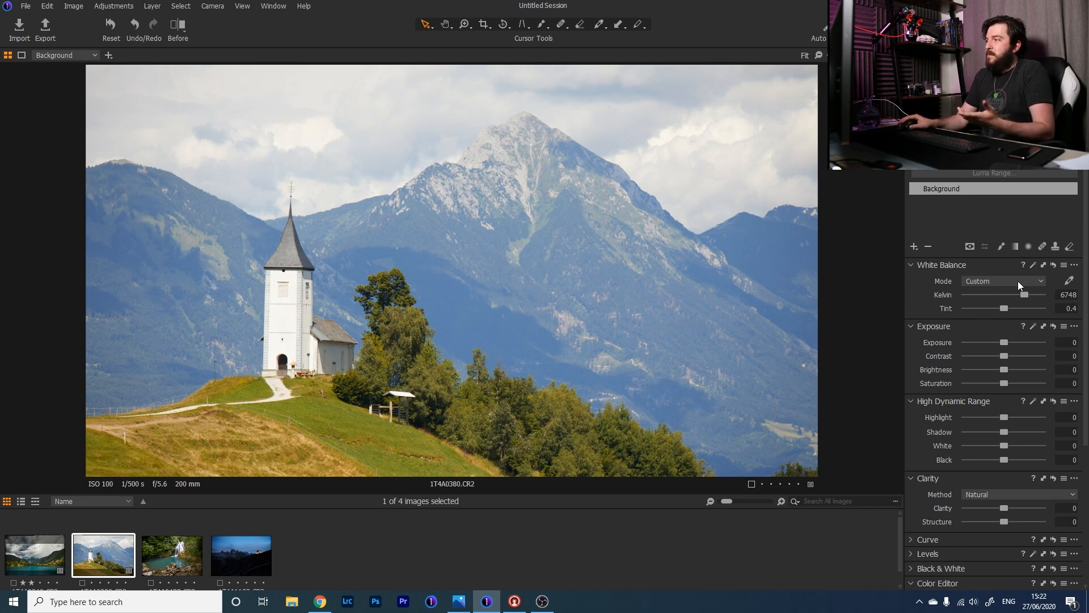
left_click(1052, 264, "alt")
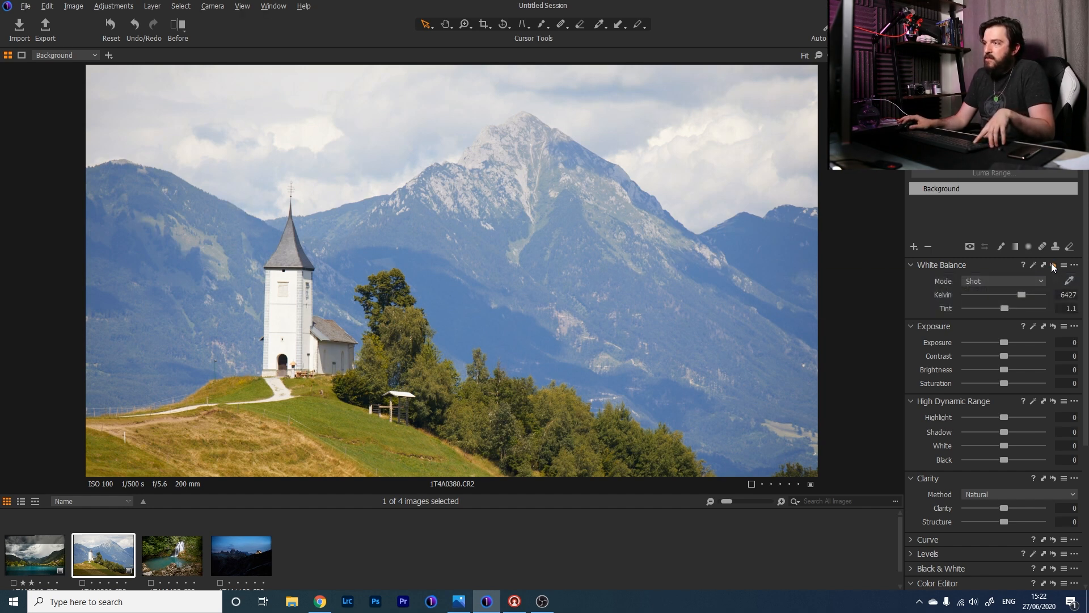
left_click(1052, 263, "alt")
left_click(1052, 263, "alt")
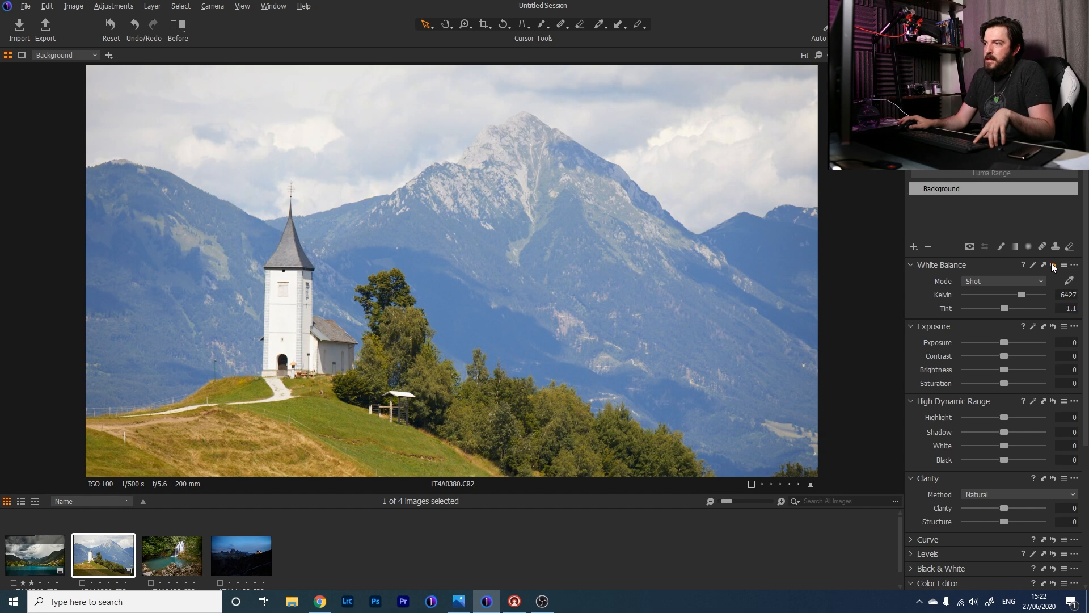
left_click(1052, 263, "alt")
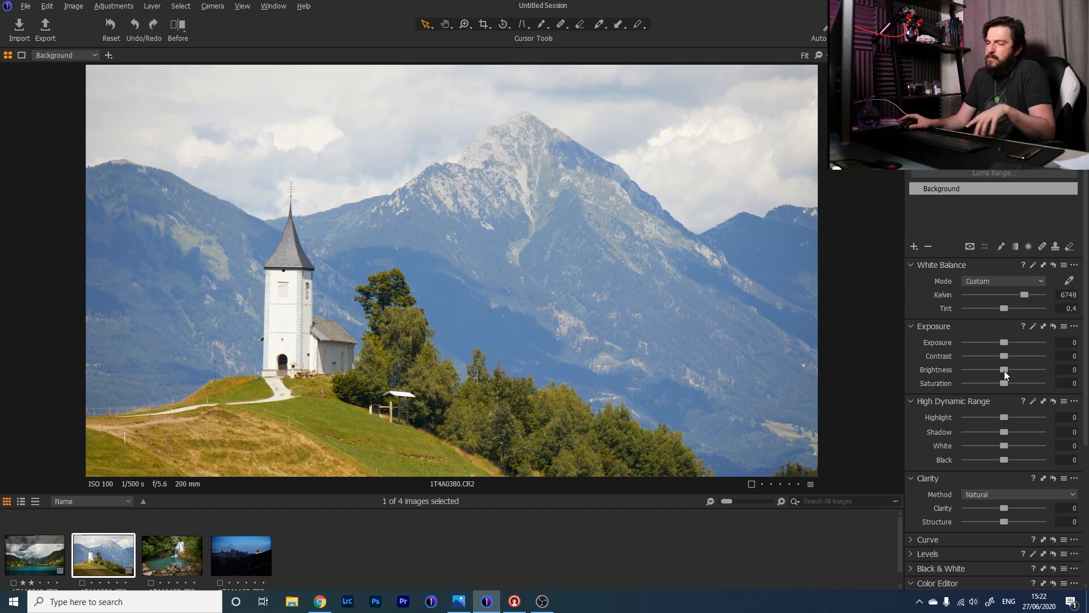
Set the High Dynamic Range highlights to -52 and shadows to -27
left_click_drag(1004, 418, 990, 418)
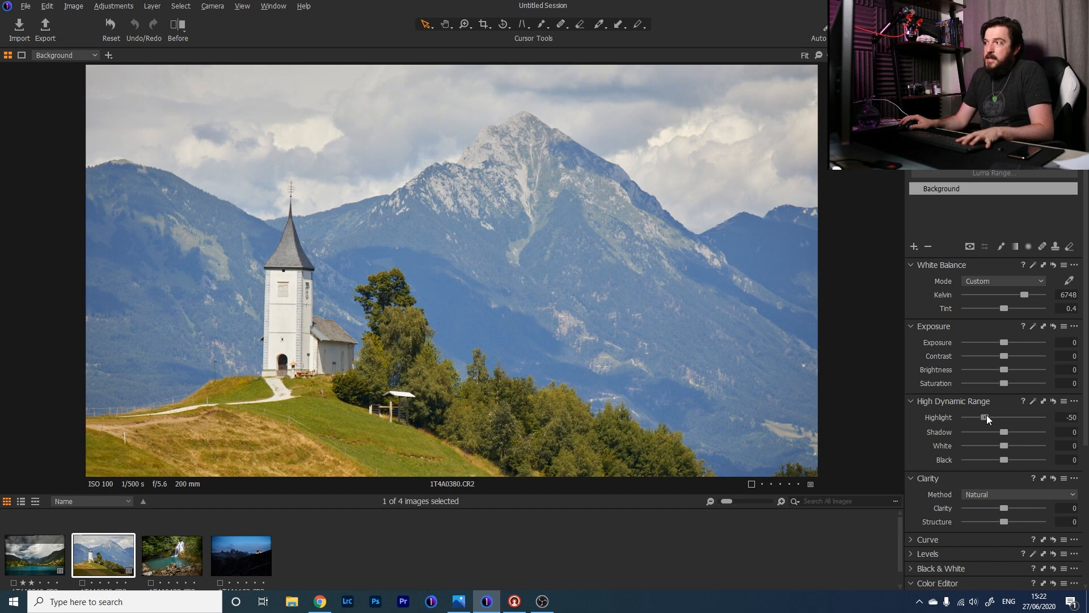
mouse_move(985, 416)
left_mouse_down()
mouse_move(1001, 432)
mouse_move(979, 431)
mouse_move(993, 432)
left_mouse_up()
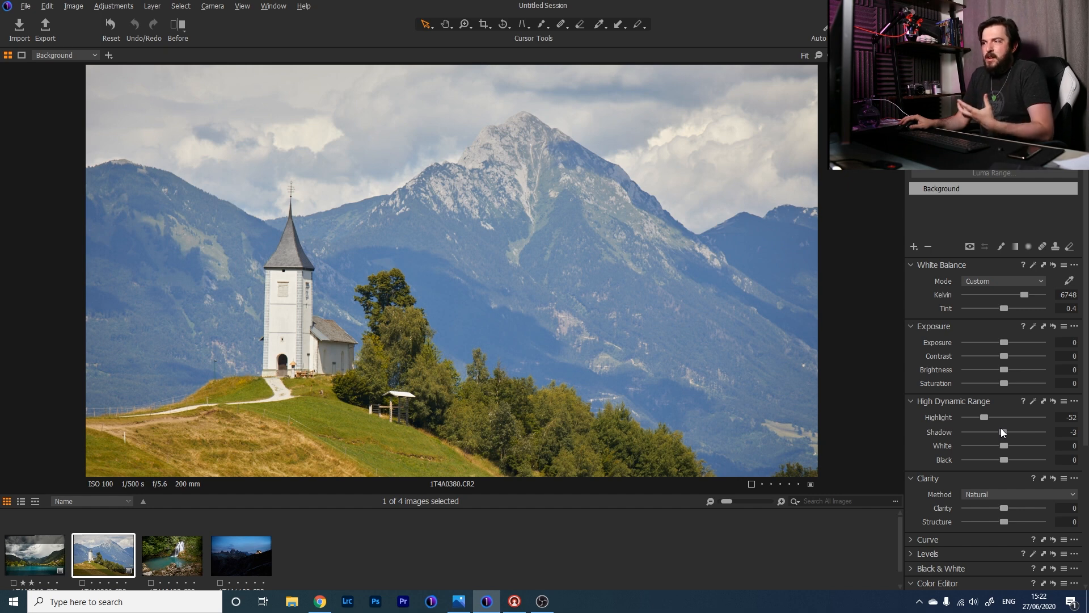
left_click_drag(1001, 432, 995, 431)
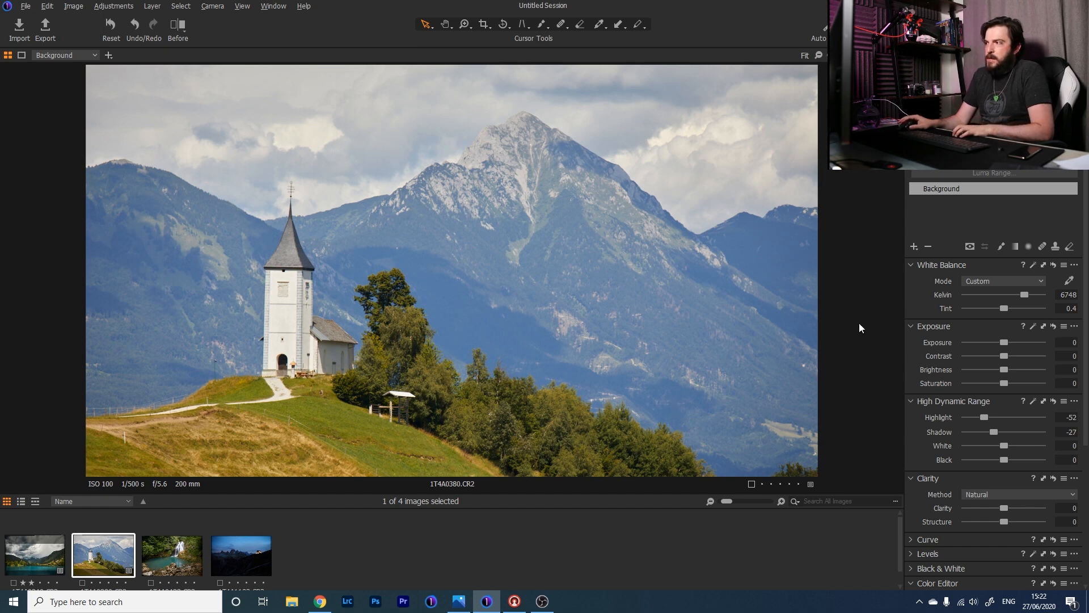
Set the exposure contrast to 7 and the overall saturation to -3
left_click_drag(1006, 357, 1010, 357)
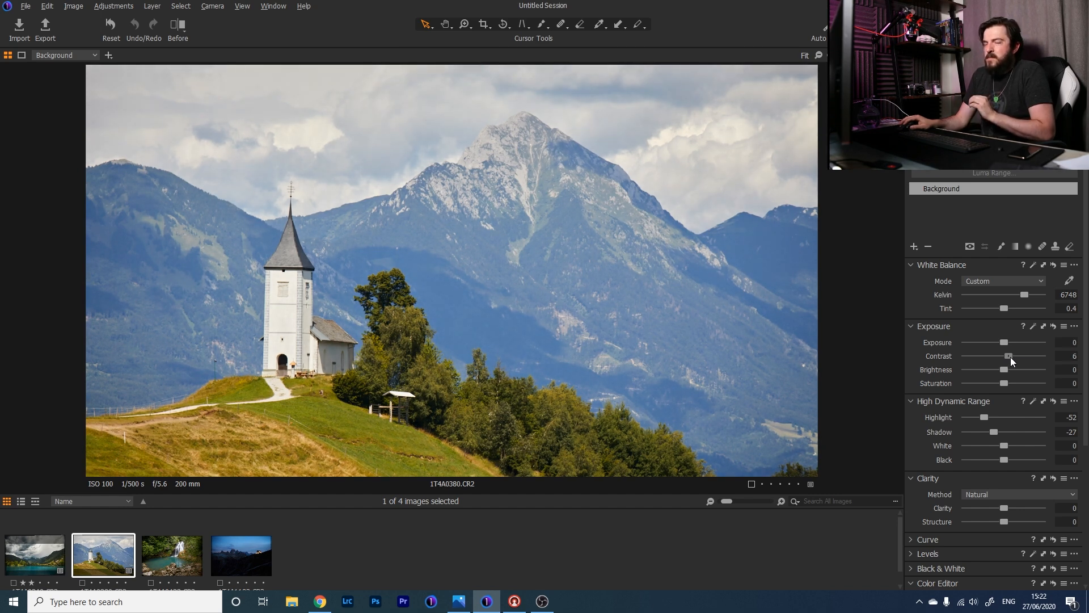
mouse_move(1010, 356)
left_mouse_down()
mouse_move(1022, 356)
mouse_move(1011, 355)
left_mouse_up()
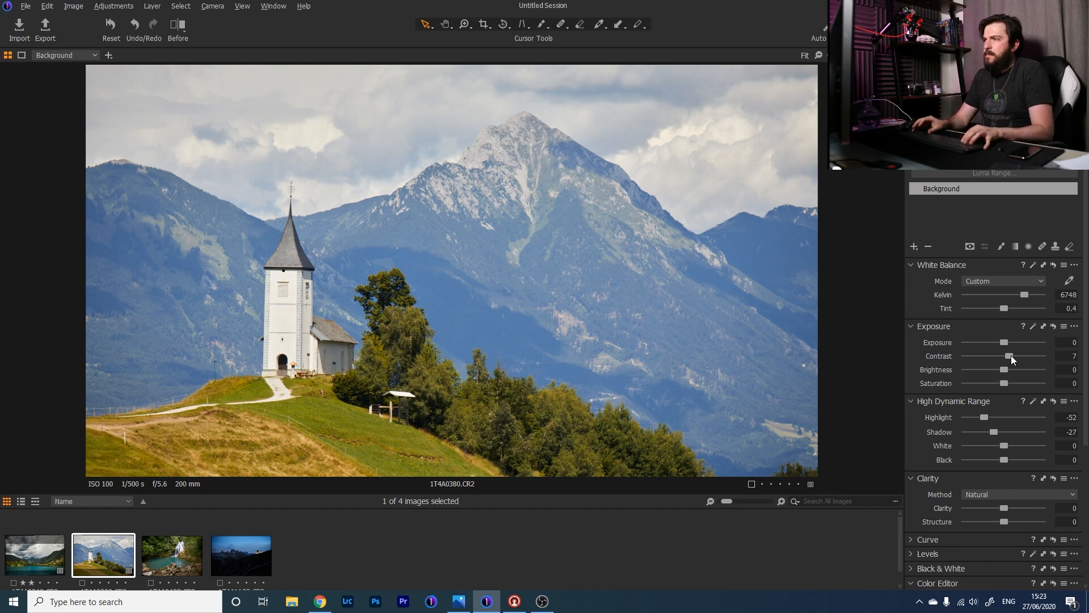
left_click_drag(1085, 253, 1086, 307)
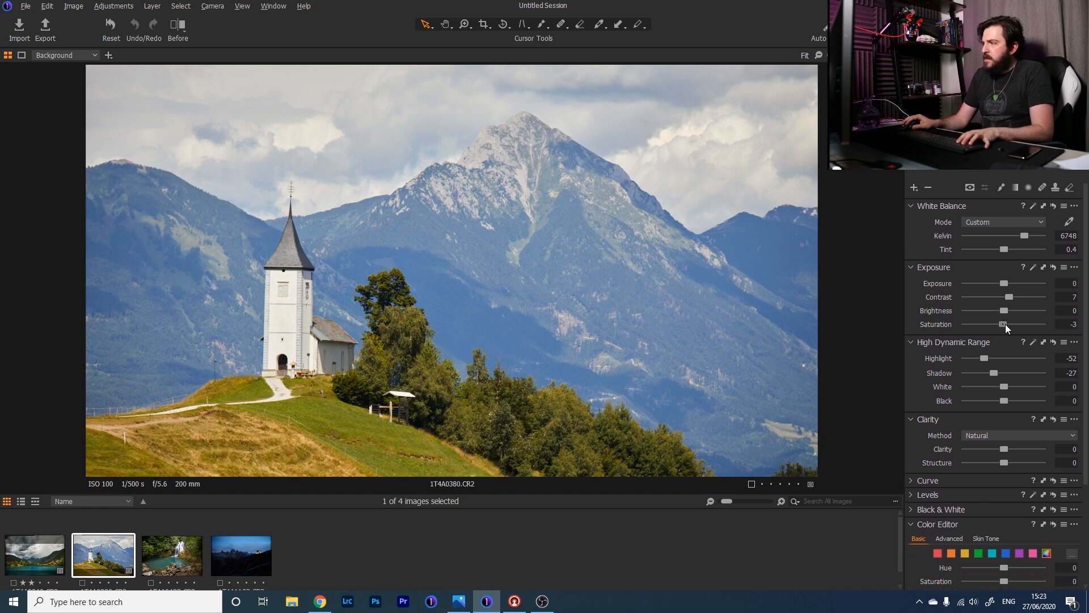
Try the green hue in both directions in the basic Color Editor and settle on -20.4
left_click_drag(1084, 298, 1081, 400)
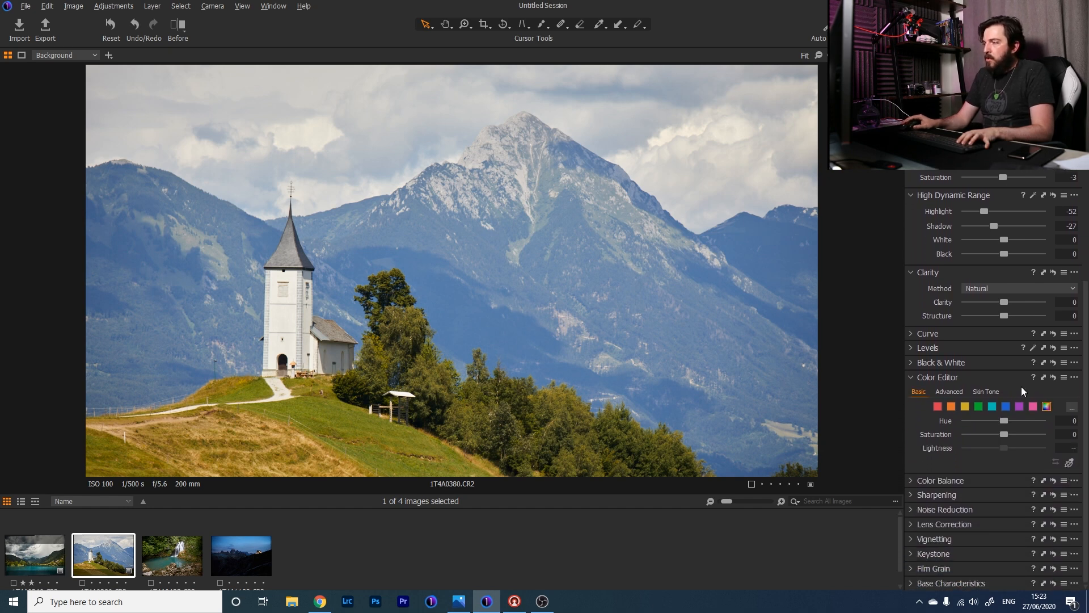
left_click(979, 406)
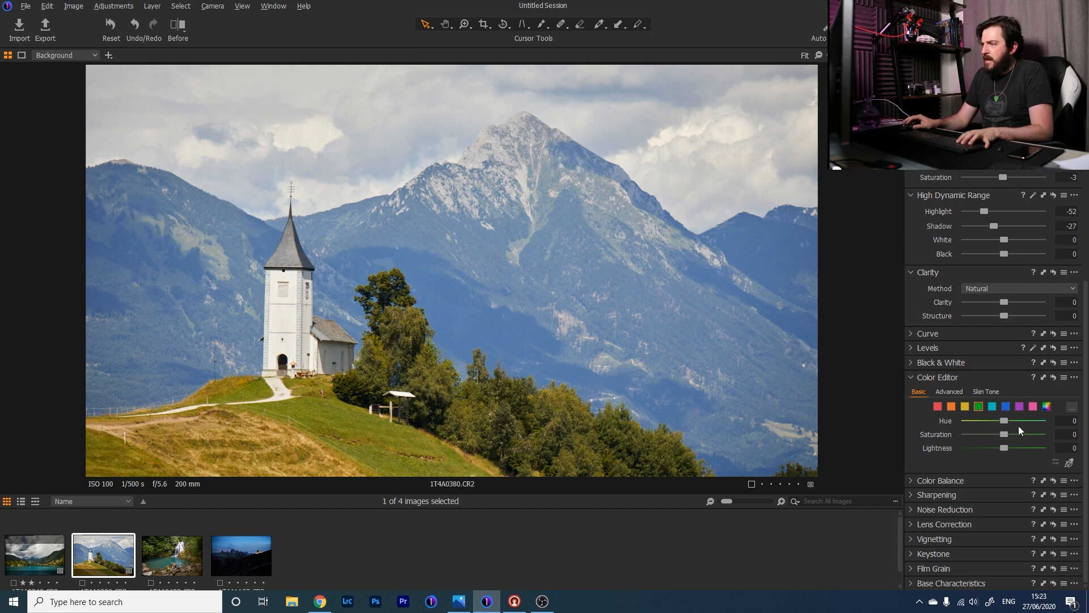
mouse_move(1003, 423)
left_mouse_down()
mouse_move(966, 424)
mouse_move(1001, 423)
mouse_move(997, 437)
left_mouse_up()
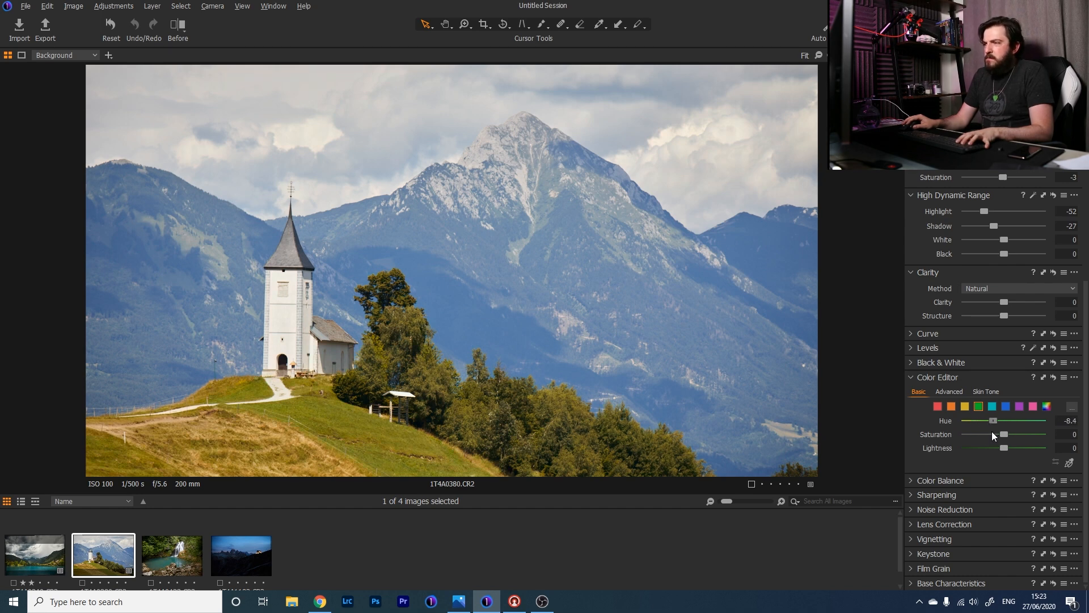
left_click_drag(990, 431, 985, 430)
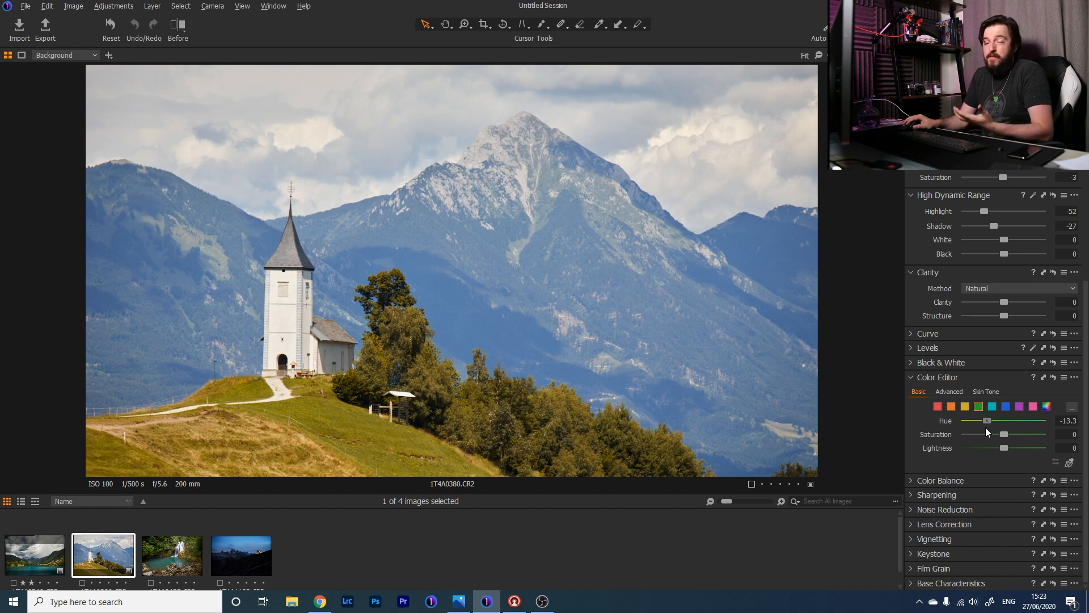
left_click_drag(986, 428, 1000, 423)
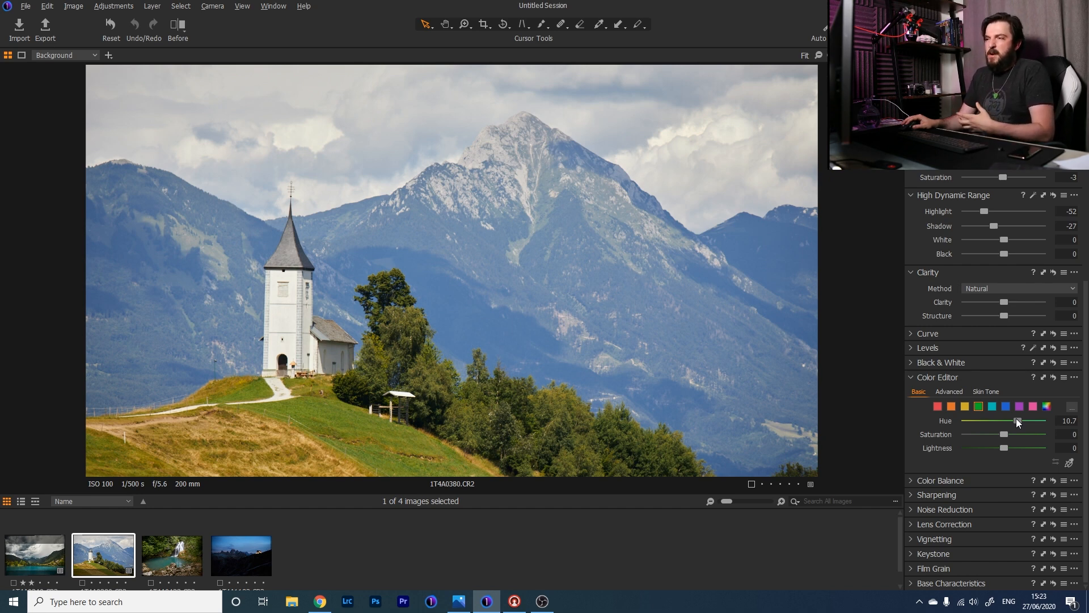
left_click_drag(1016, 418, 1019, 418)
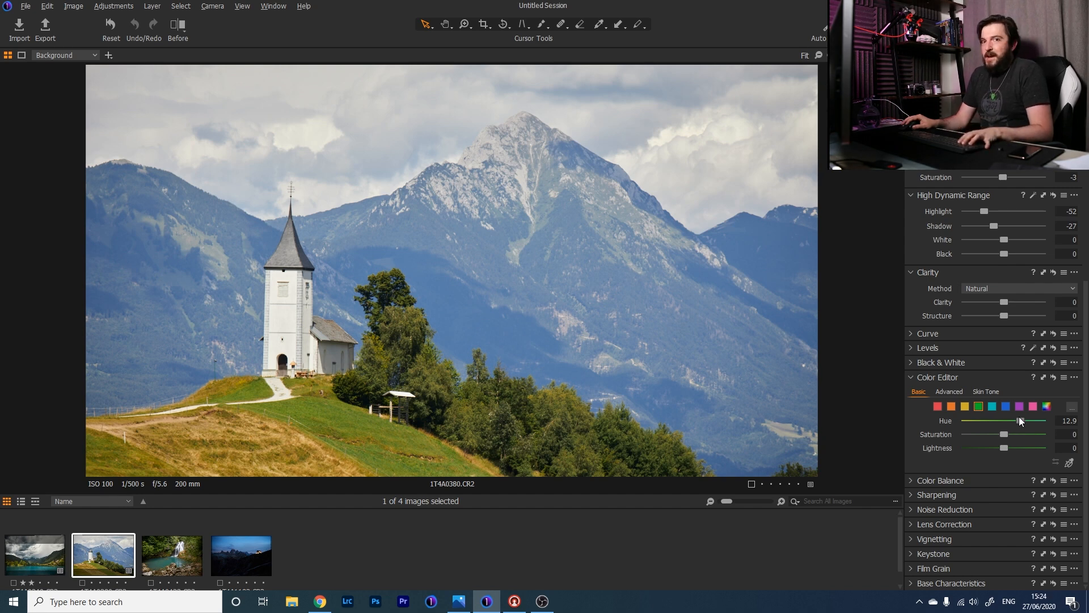
left_click_drag(1019, 416, 976, 422)
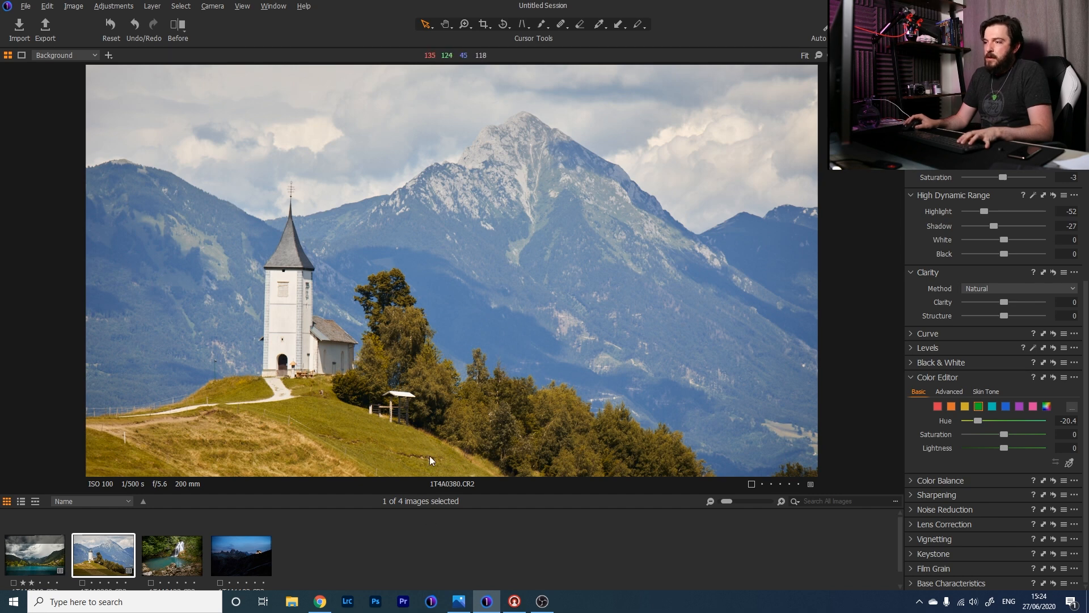
Set the yellow range's hue to -12.9 and its lightness to about 24.4 in the Color Editor
left_click(965, 407)
left_click_drag(1003, 419, 928, 423)
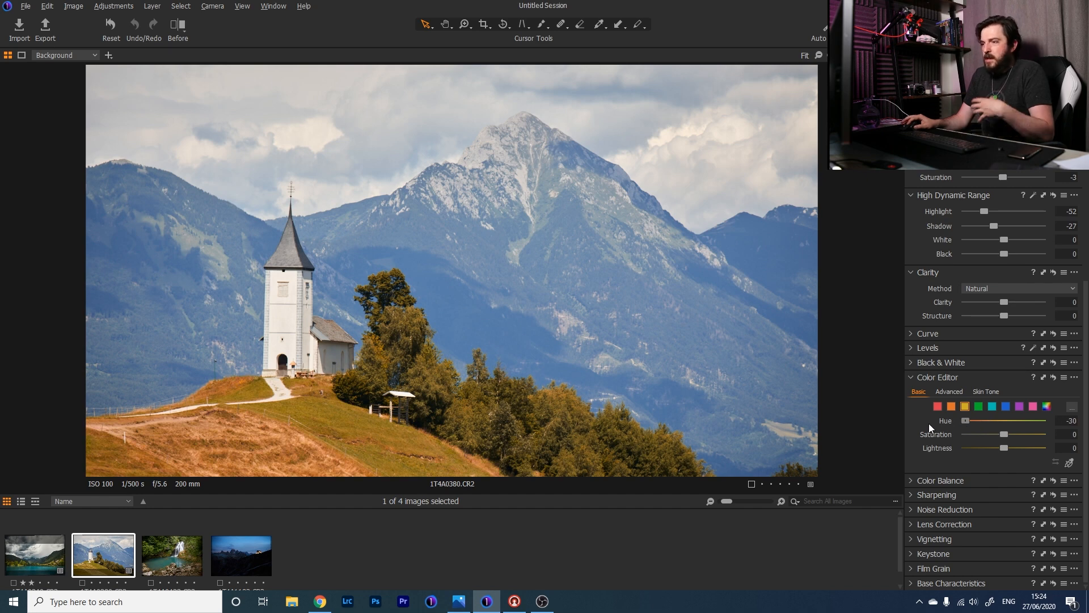
left_click_drag(966, 421, 1024, 448)
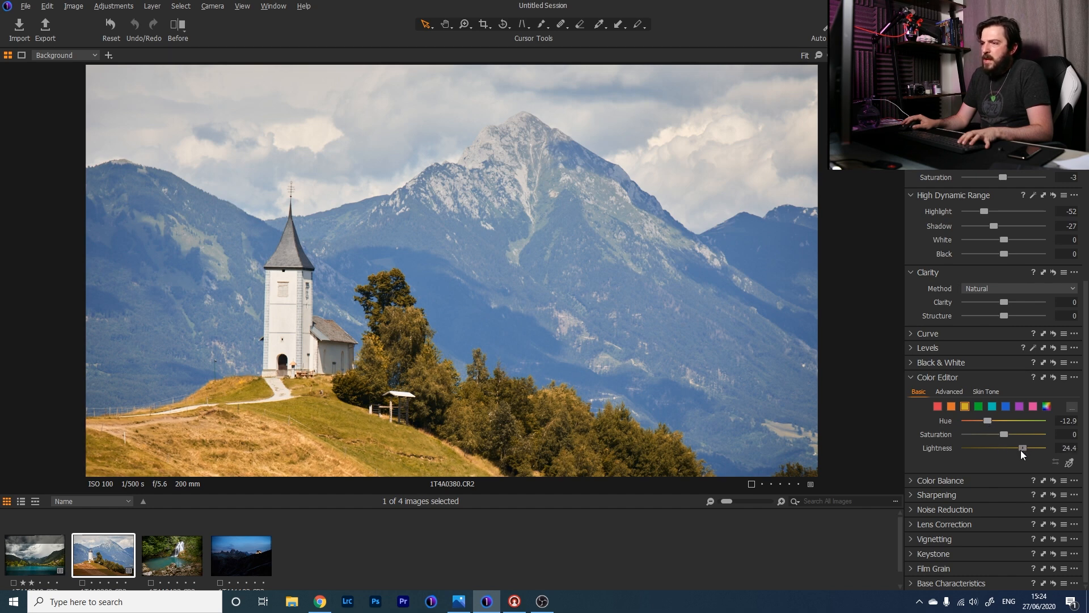
Set the green lightness to -10.4, and the orange hue to -8.4 with saturation -22.5
left_click(978, 406)
mouse_move(1004, 448)
left_mouse_down()
mouse_move(1023, 449)
mouse_move(995, 447)
mouse_move(985, 421)
mouse_move(1025, 427)
mouse_move(952, 436)
mouse_move(1013, 438)
mouse_move(997, 442)
left_mouse_up()
left_click(951, 406)
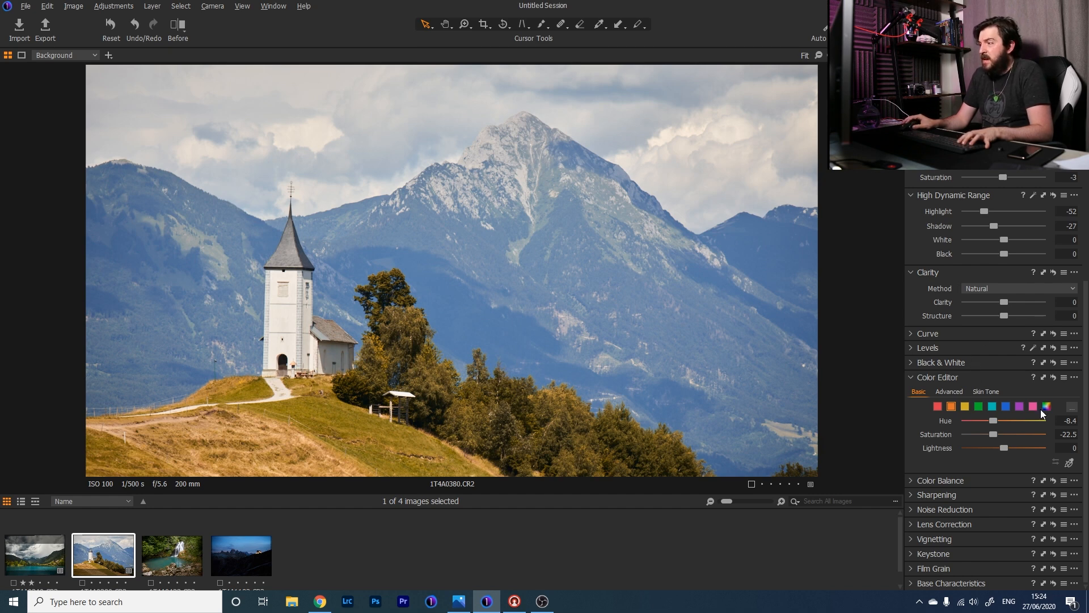
Compare the photo repeatedly with and without the Color Editor adjustments
left_click(1054, 378, "alt")
left_click(1054, 377, "alt")
left_click(1055, 377, "alt")
left_click(1055, 377, "alt")
left_click(1054, 377, "alt")
left_click(1054, 377, "alt")
left_click(1054, 377, "alt")
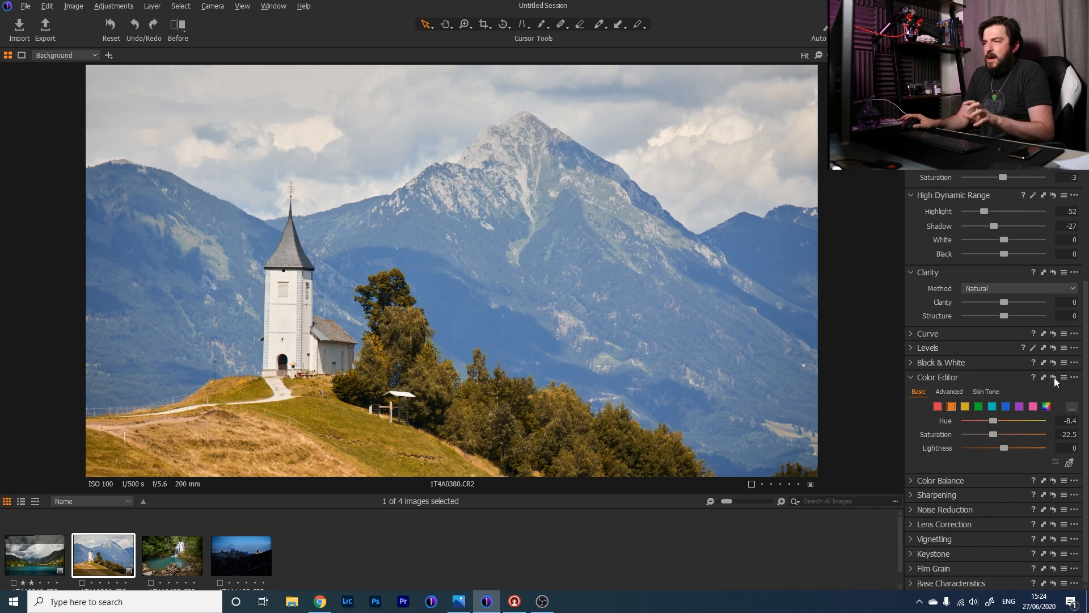
Set the orange lightness to 9.6 and the blue hue to -4 in the Color Editor
mouse_move(1010, 444)
left_mouse_down()
mouse_move(983, 451)
mouse_move(1012, 450)
left_mouse_up()
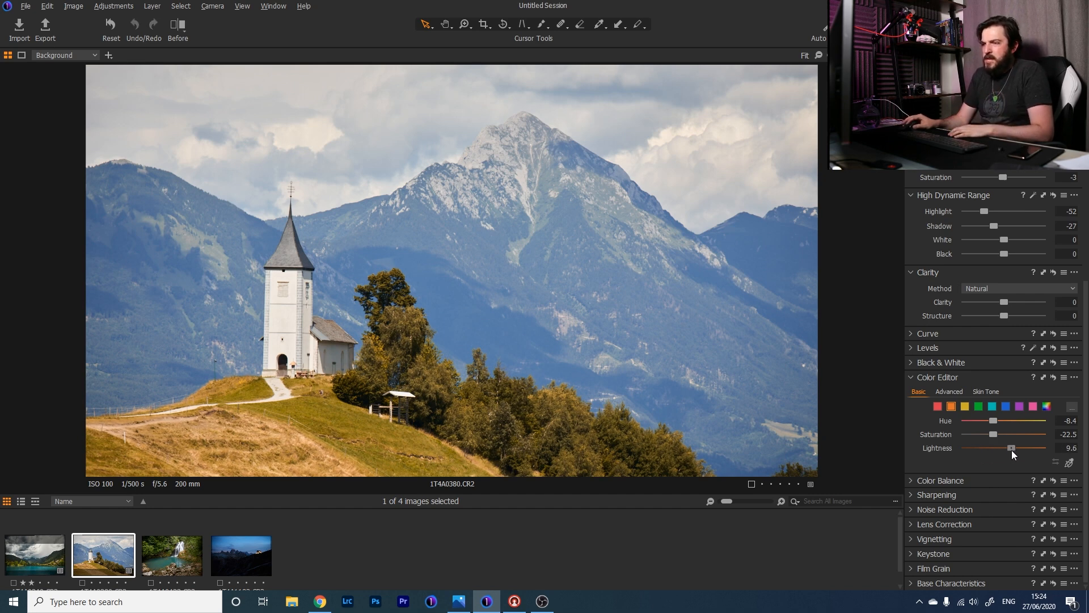
left_click(1006, 407)
mouse_move(1001, 421)
left_mouse_down()
mouse_move(1025, 423)
mouse_move(979, 418)
mouse_move(1002, 420)
left_mouse_up()
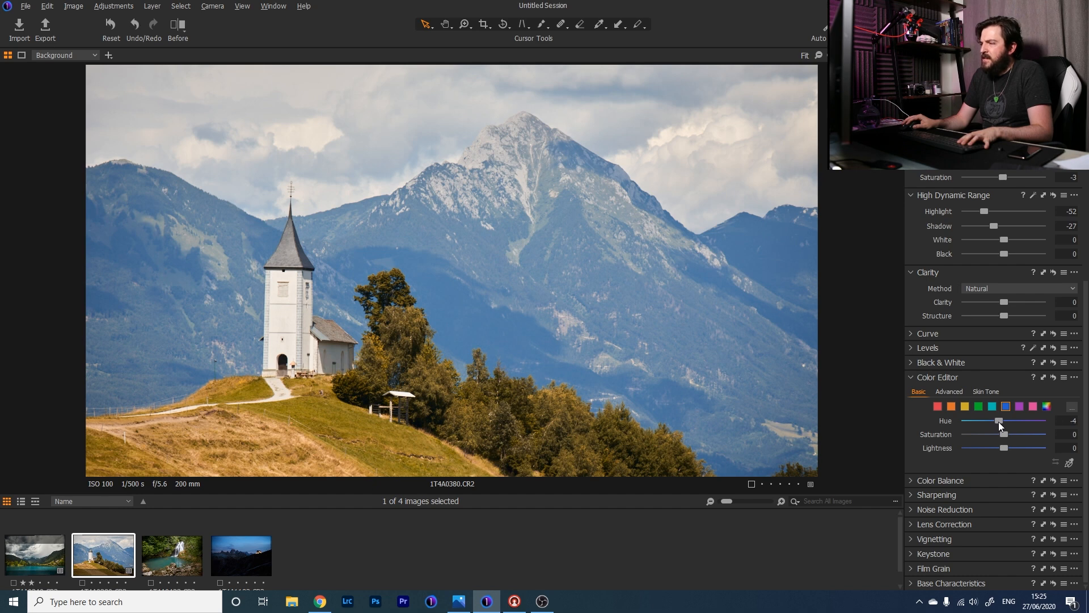
Lower the cyan hue in the Color Editor and review the green range's adjustments
left_click(993, 407)
mouse_move(1006, 421)
left_mouse_down()
mouse_move(943, 424)
mouse_move(1024, 427)
mouse_move(921, 425)
mouse_move(1023, 425)
mouse_move(963, 426)
mouse_move(1022, 429)
mouse_move(993, 436)
left_mouse_up()
left_click(978, 406)
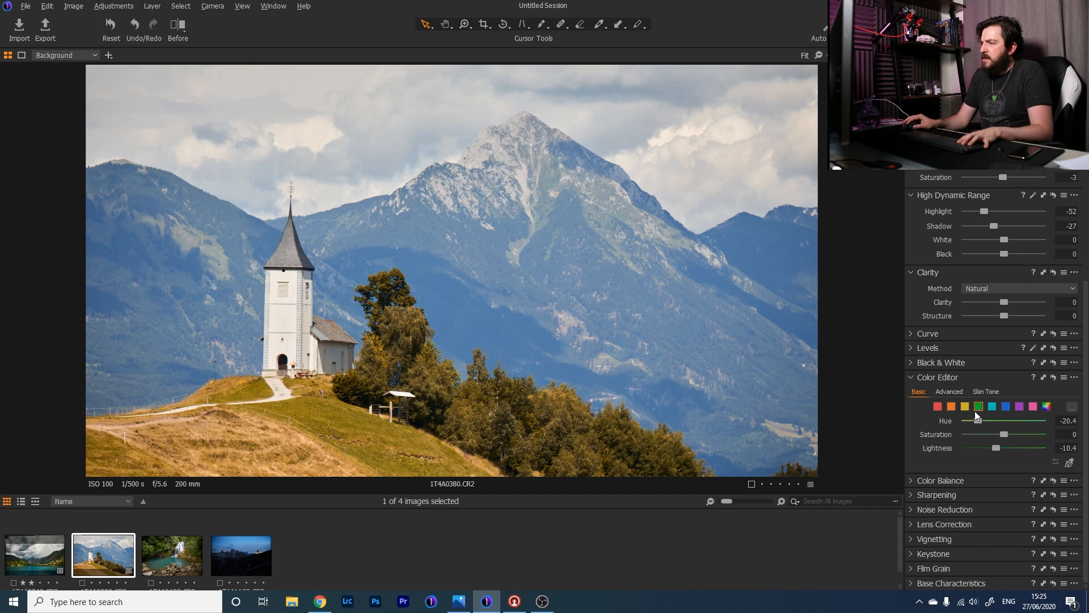
Lower the purple hue strongly and set the pink hue to -22.2 in the Color Editor
left_click(1020, 406)
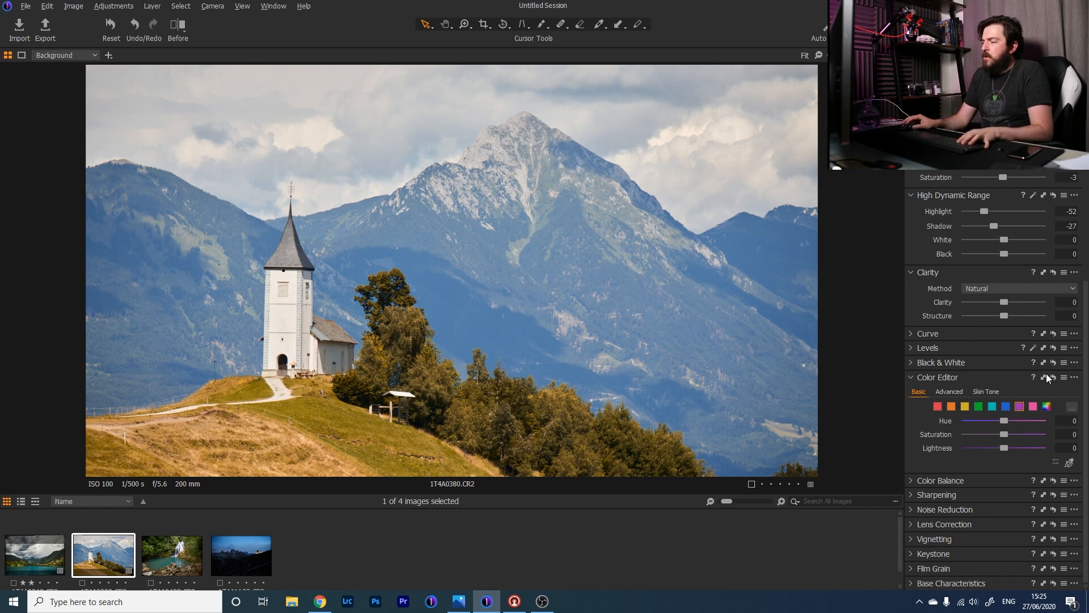
left_click_drag(1005, 420, 969, 419)
left_click(1031, 409)
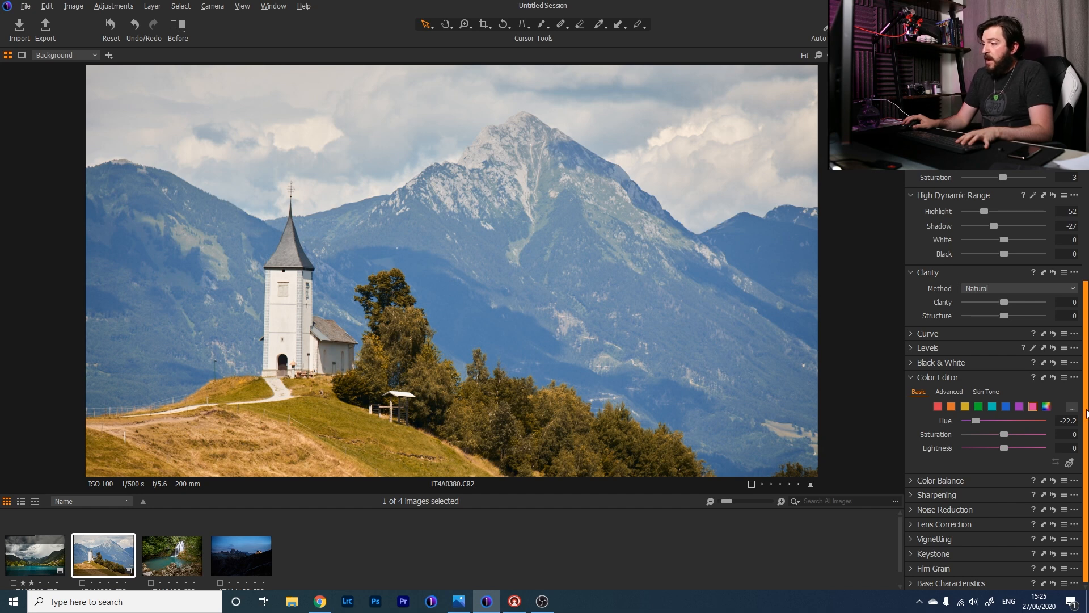
Add a new adjustment layer and draw a linear gradient mask down from the sky, centring it near the summit with its lower edge across the church
scroll(1087, 413, "up", 5)
left_click(914, 247)
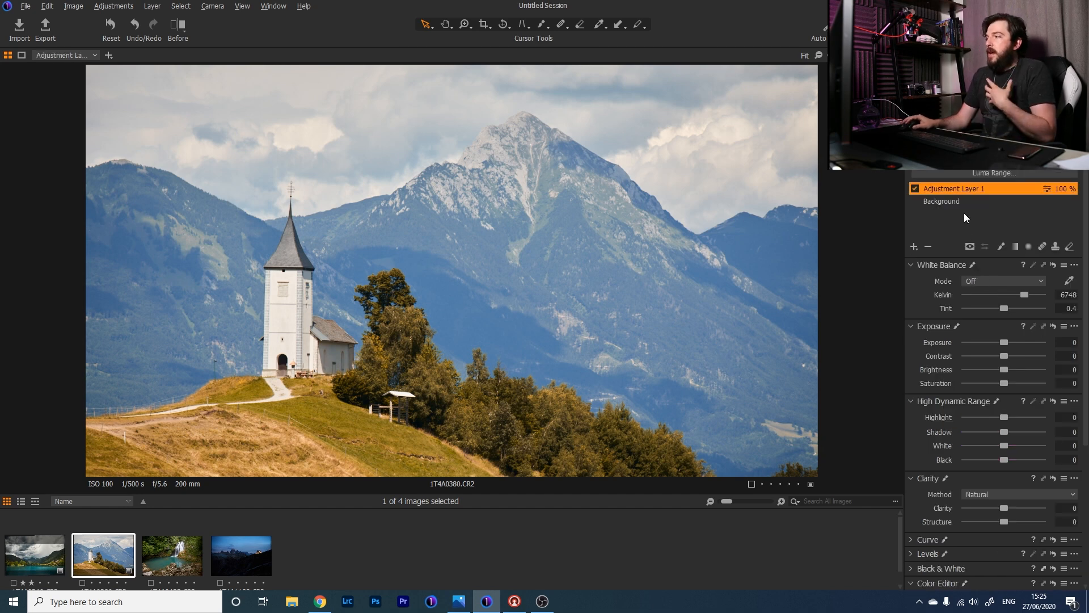
left_click(1016, 248)
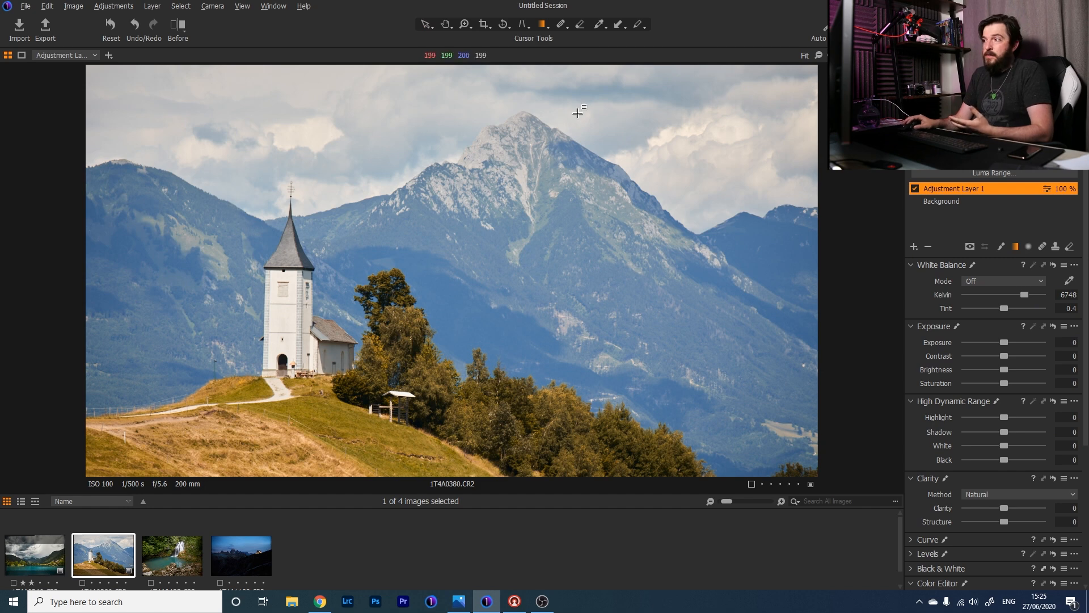
left_click_drag(457, 70, 451, 371)
left_click_drag(452, 218, 477, 121)
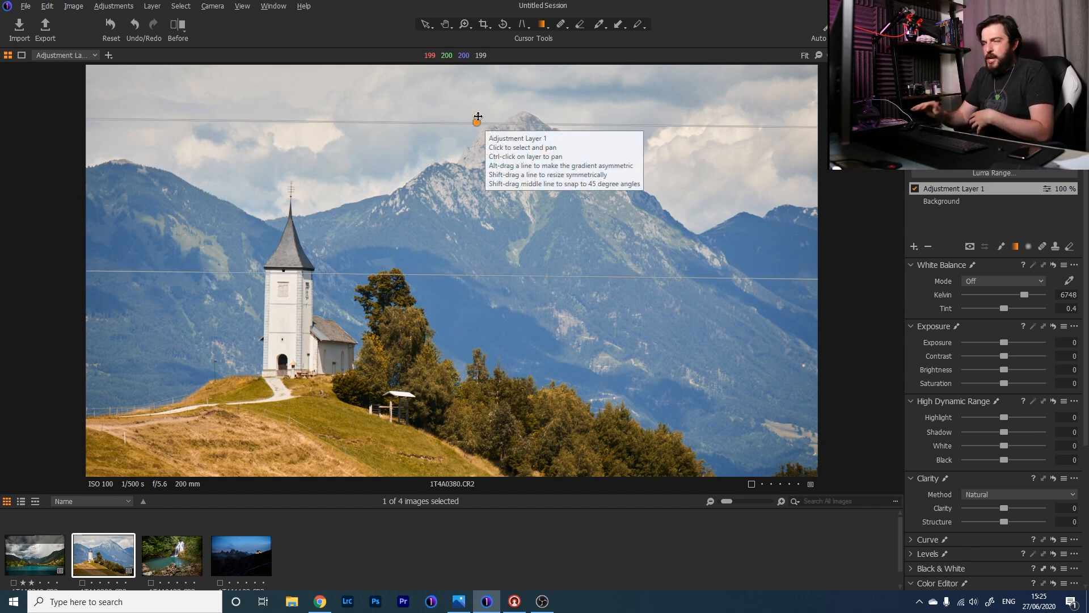
left_click_drag(438, 276, 436, 314)
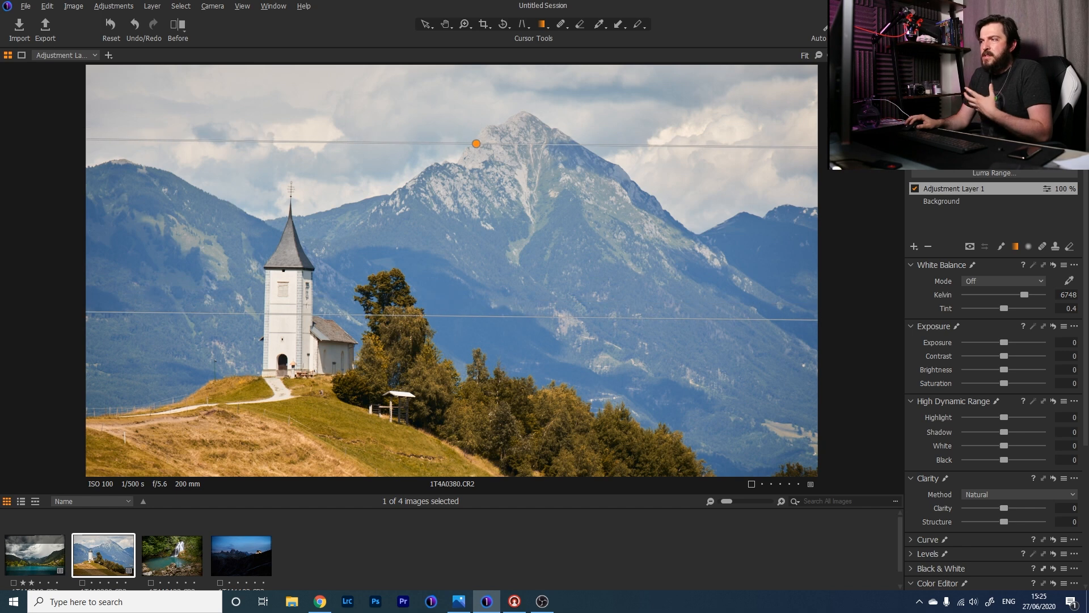
left_click_drag(478, 143, 479, 119)
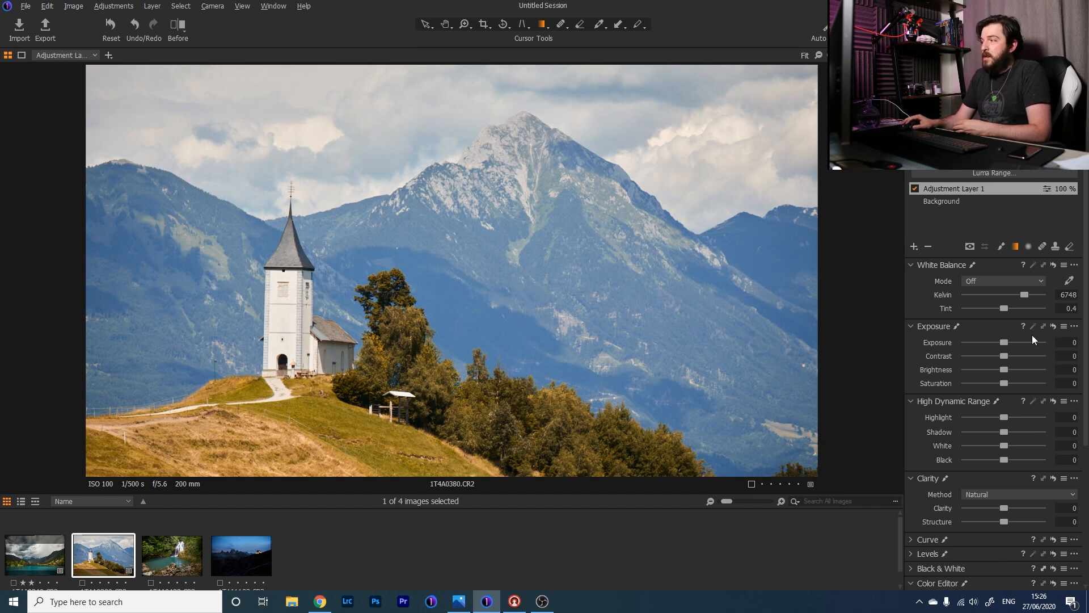
Set the sky gradient layer's exposure to -0.71, contrast to 21 and clarity to 56
left_click_drag(1008, 340, 1017, 357)
mouse_move(1029, 356)
left_mouse_down()
mouse_move(1040, 359)
mouse_move(1022, 359)
left_mouse_up()
left_click_drag(1006, 509, 1017, 505)
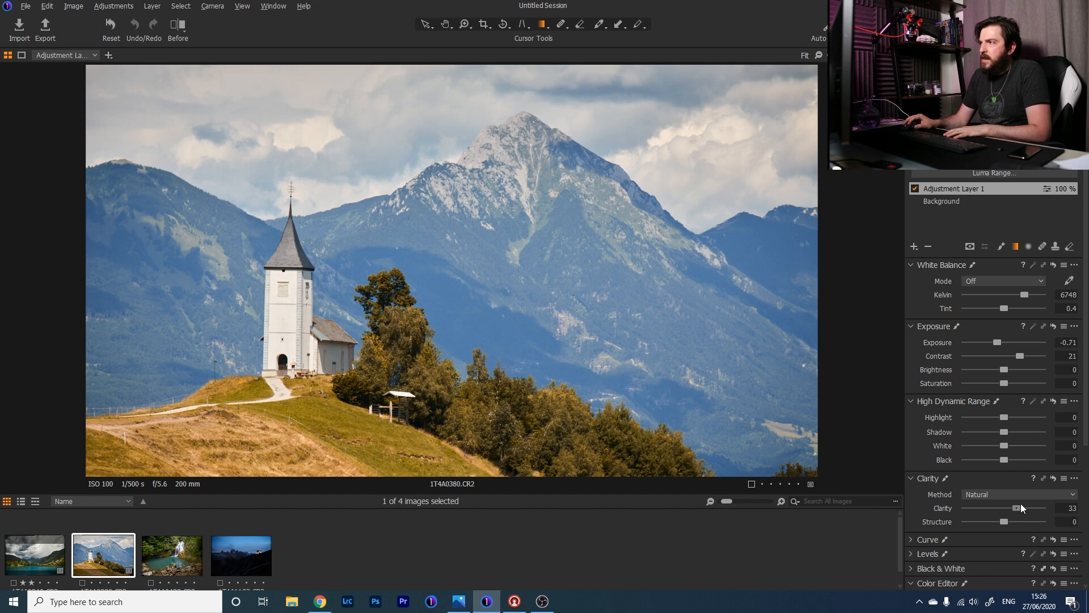
left_click_drag(1023, 504, 1030, 503)
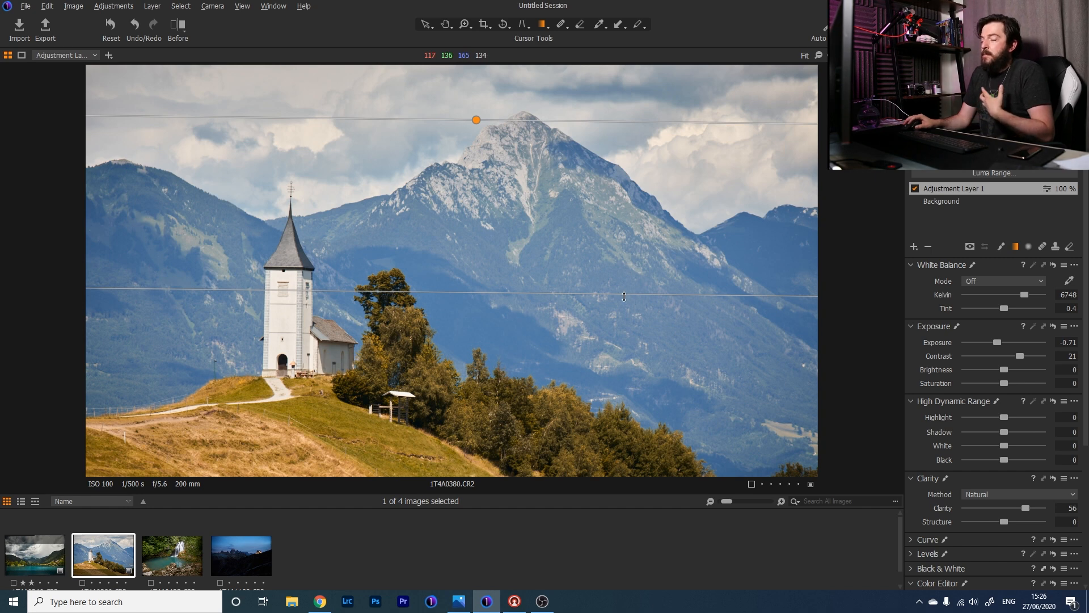
Reshape the sky gradient mask so its centre line sits just above the summit and its lower edge crosses the church tower
left_click_drag(624, 296, 511, 245)
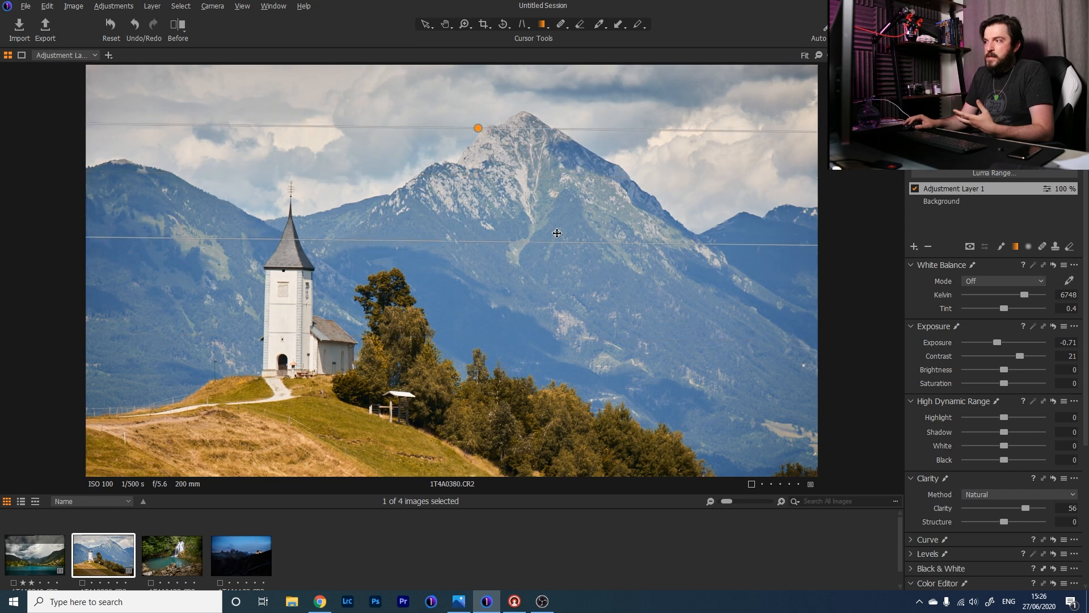
left_click_drag(480, 129, 514, 245)
left_click_drag(542, 354, 563, 257)
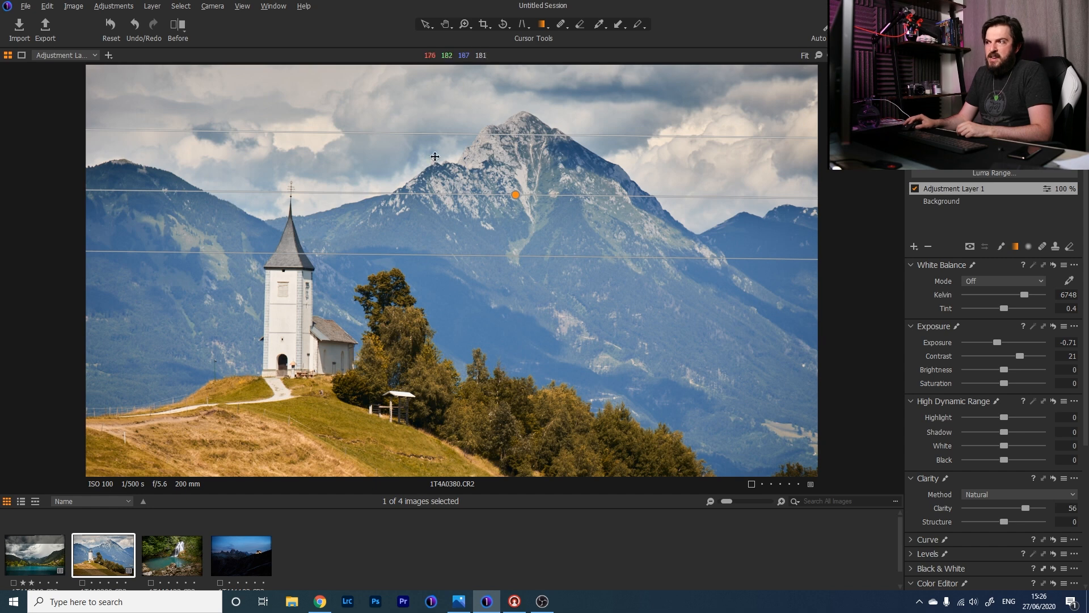
left_click_drag(498, 256, 499, 410)
left_click_drag(524, 147, 490, 3)
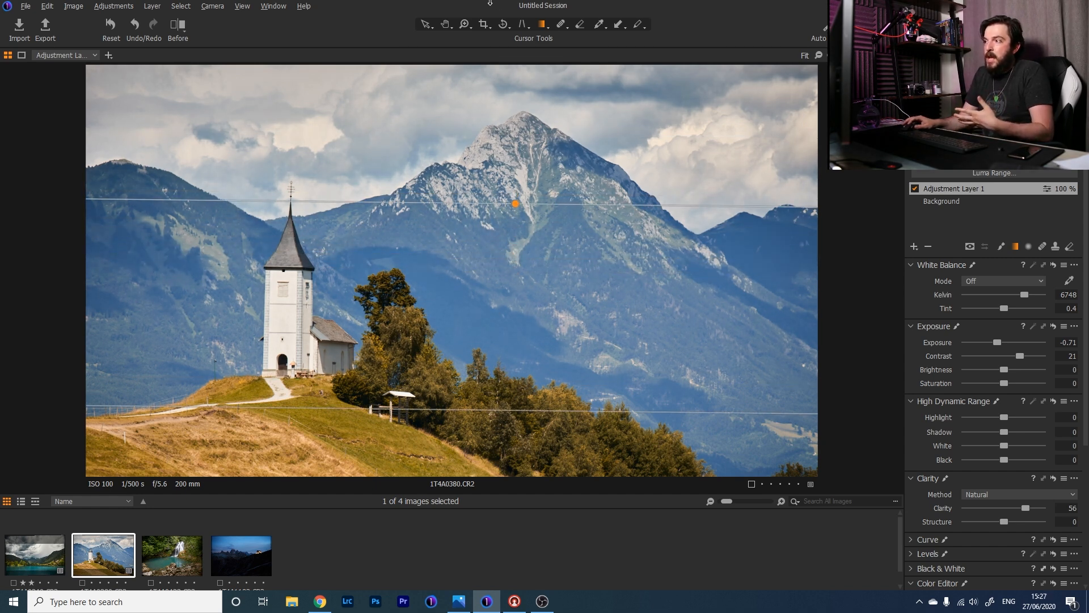
left_click_drag(516, 196, 520, 97)
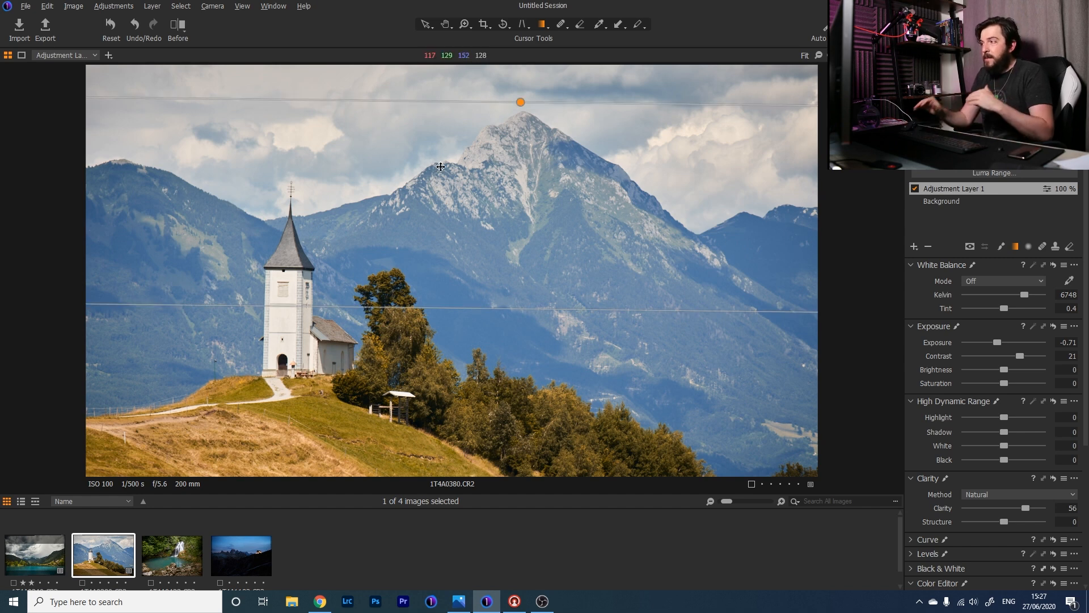
Set the sky gradient layer's brightness to 7, contrast to 44 and High Dynamic Range shadow to -100
left_click_drag(1009, 370, 1041, 358)
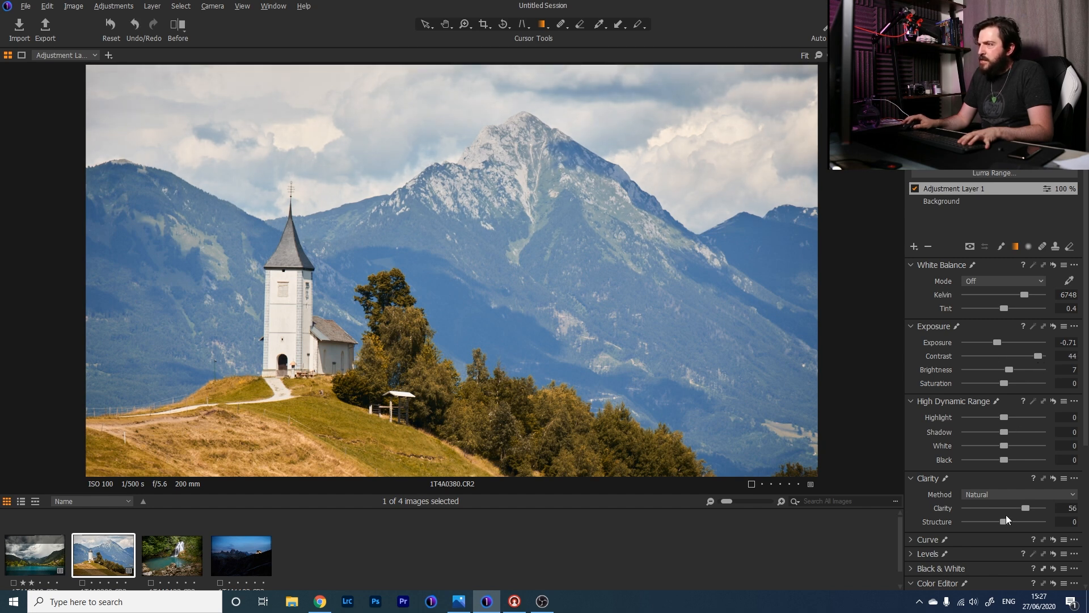
left_click_drag(1010, 433, 952, 426)
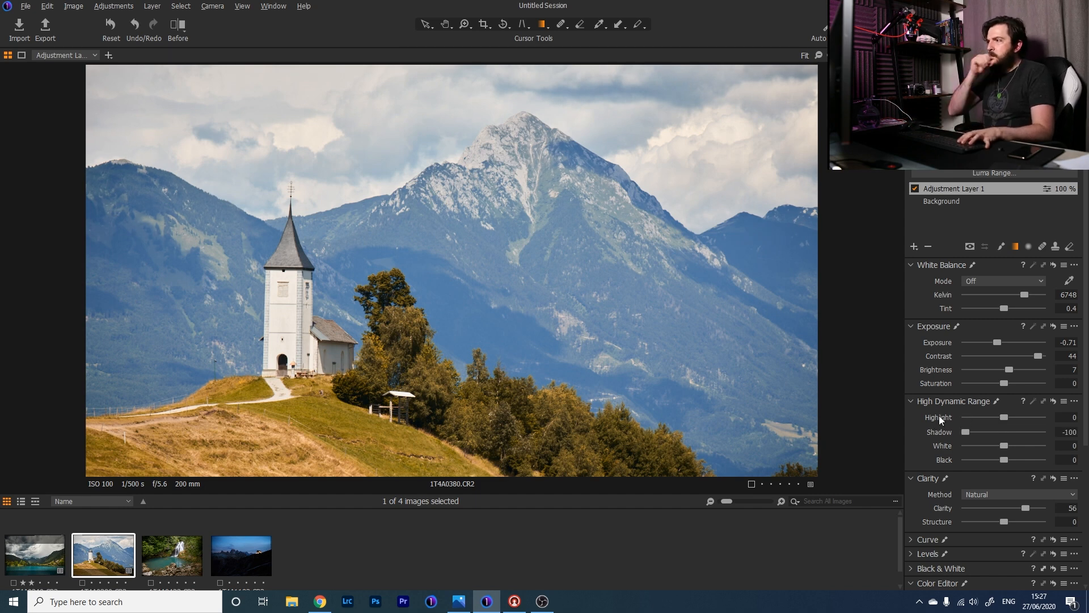
Compare the photo repeatedly with and without the sky gradient layer
left_click(932, 187)
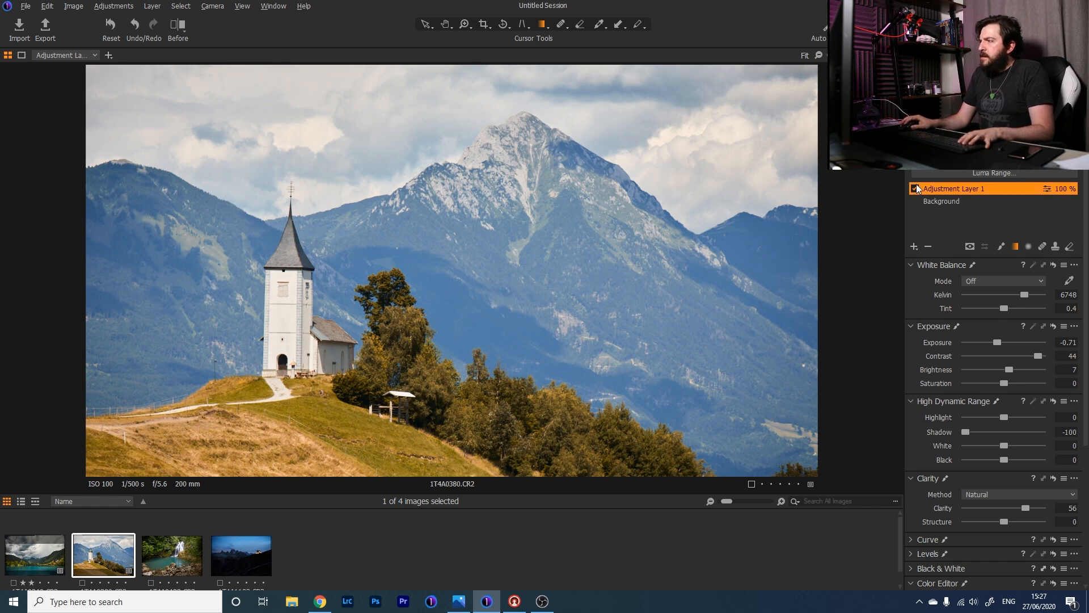
left_click(916, 188)
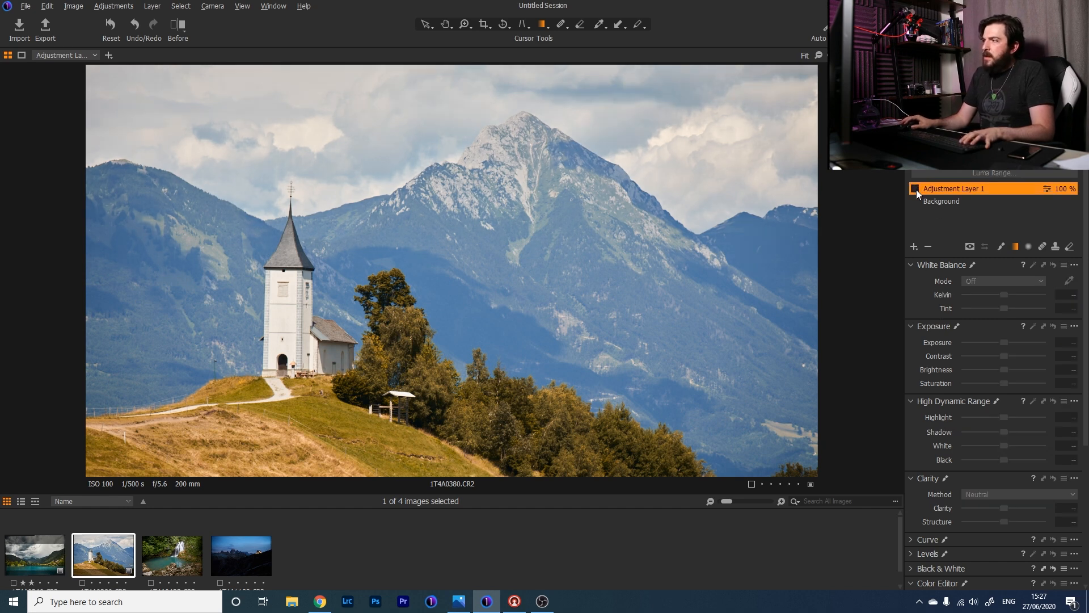
left_click(916, 189)
left_click(916, 189)
left_click(916, 189)
left_click(916, 189)
left_click(916, 189)
left_click(916, 189)
left_click(915, 189)
left_click(916, 189)
left_click(916, 189)
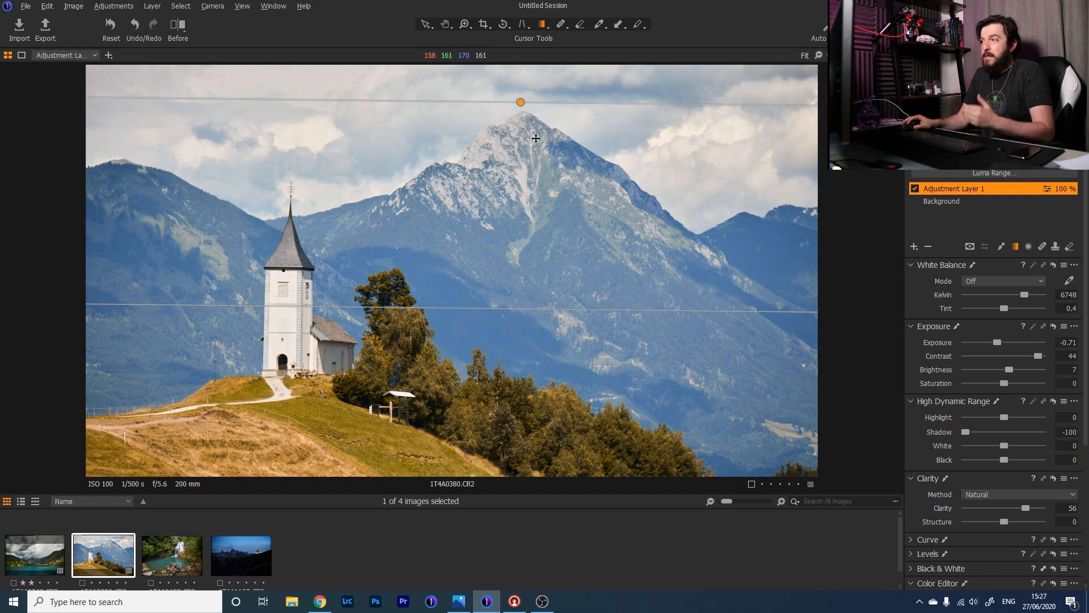
left_click(916, 189)
left_click(916, 189)
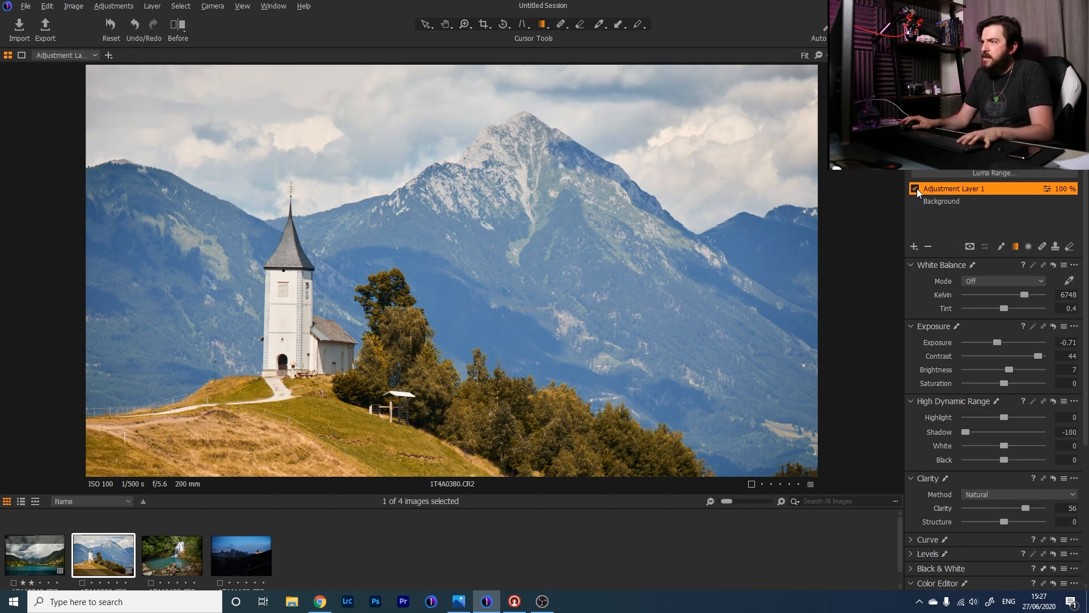
Add a second adjustment layer with a linear gradient rising from the hillside foreground and set its exposure to -0.95
left_click(915, 247)
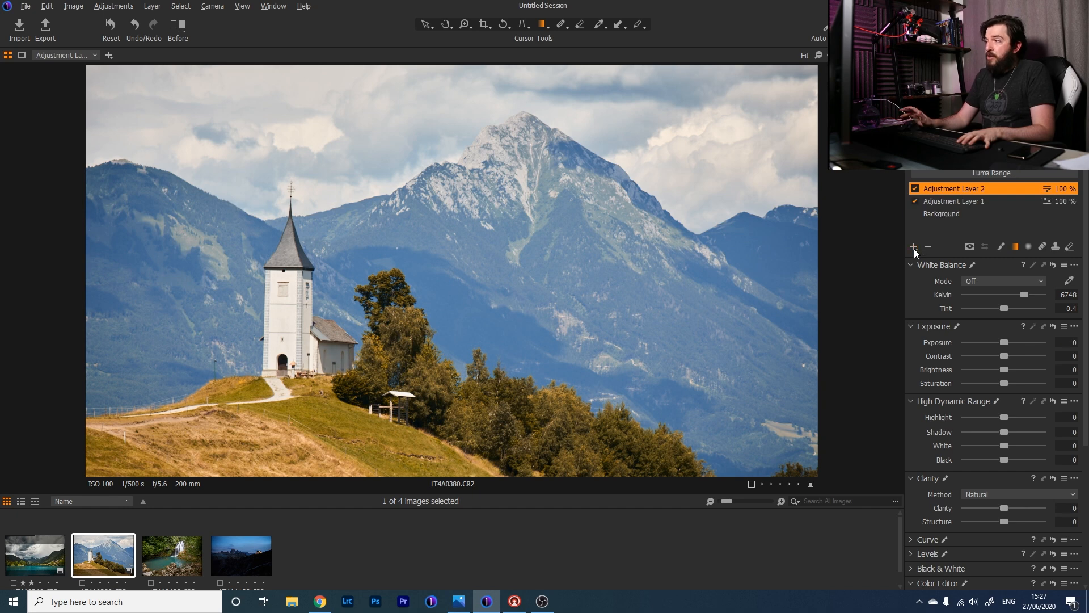
left_click(1028, 246)
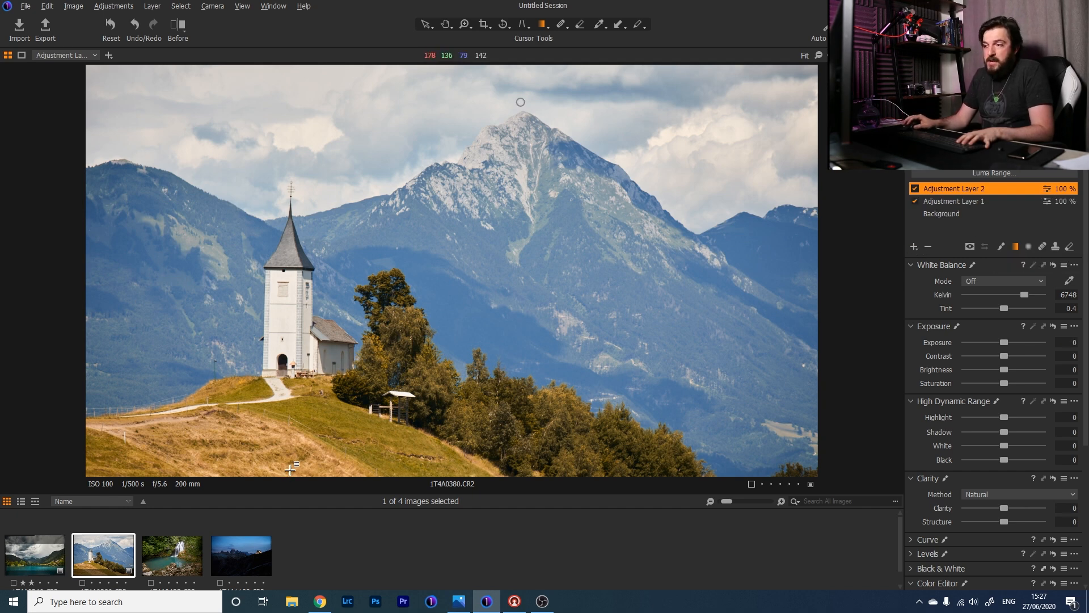
left_click_drag(294, 471, 302, 366)
left_click_drag(1004, 339, 995, 340)
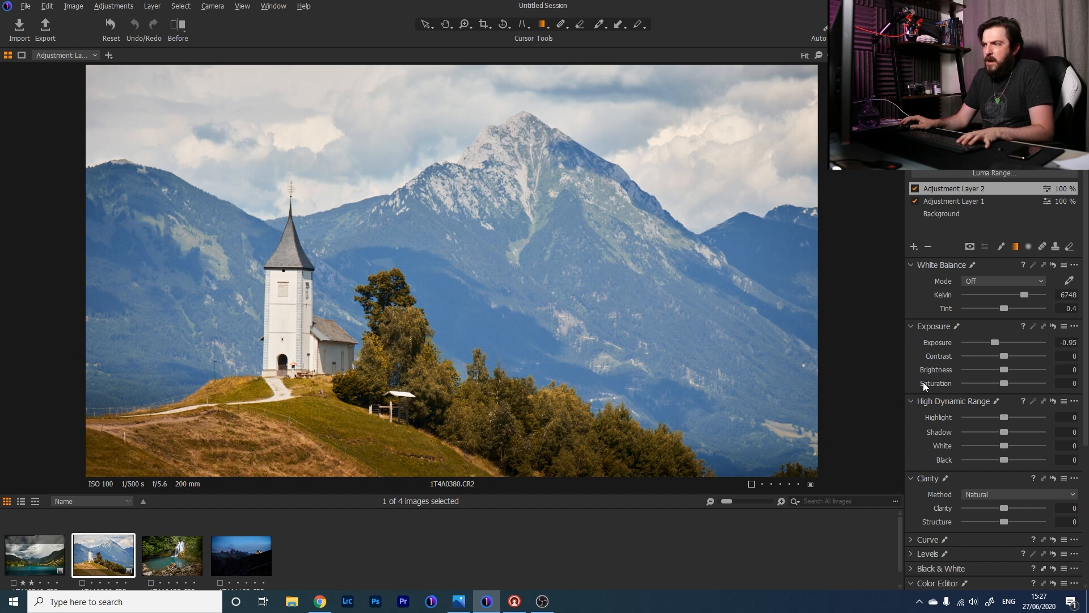
Reposition and tilt the foreground gradient to follow the hillside slope, and lower its exposure to -1.13
left_click_drag(295, 418, 299, 394)
left_click_drag(132, 451, 150, 484)
left_click_drag(321, 323, 322, 331)
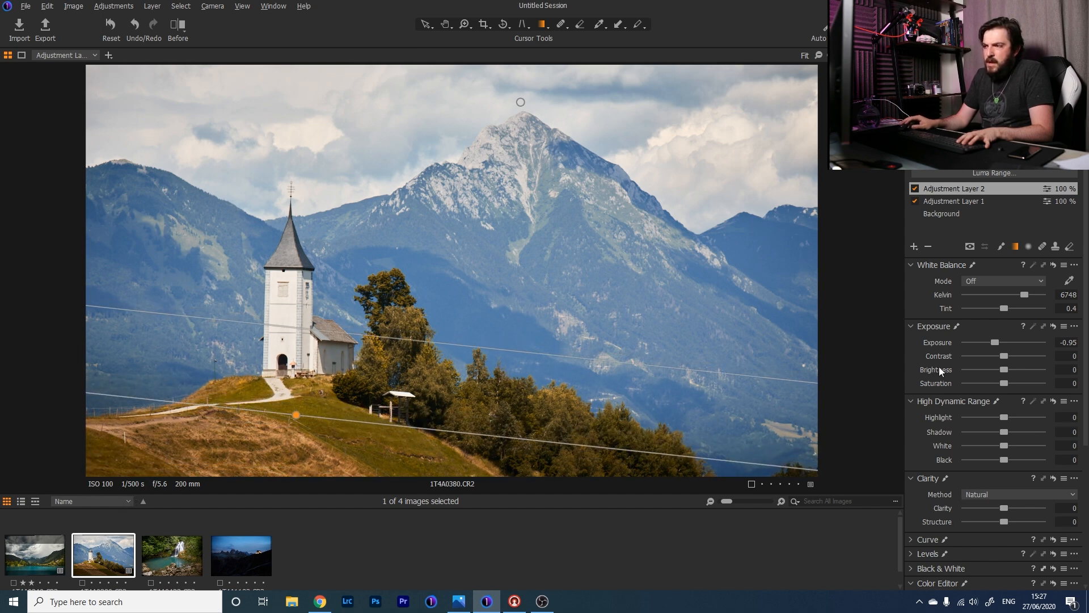
left_click_drag(993, 341, 991, 340)
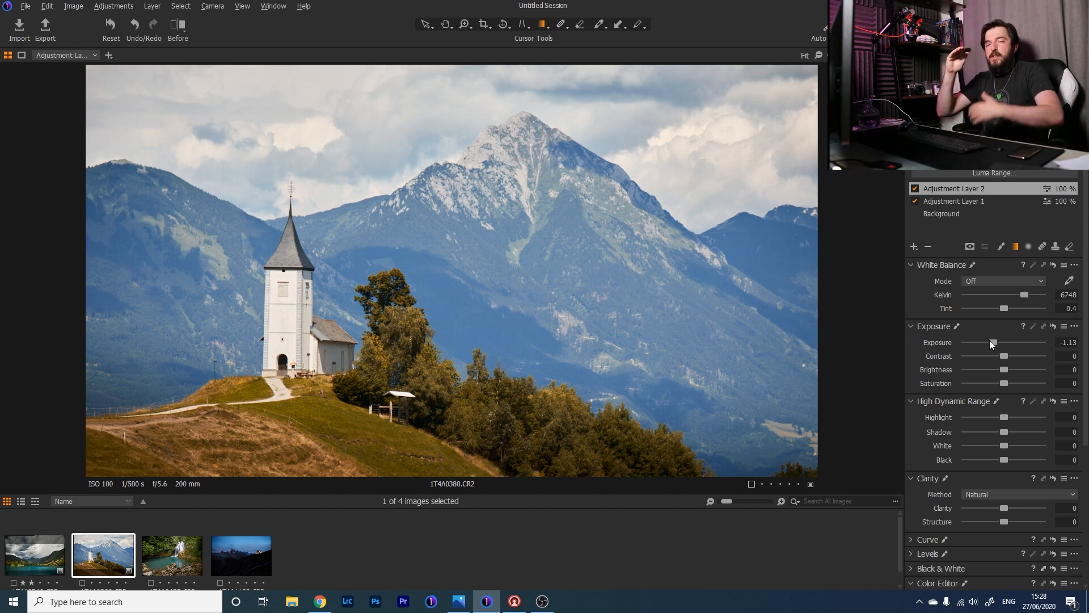
key("g")
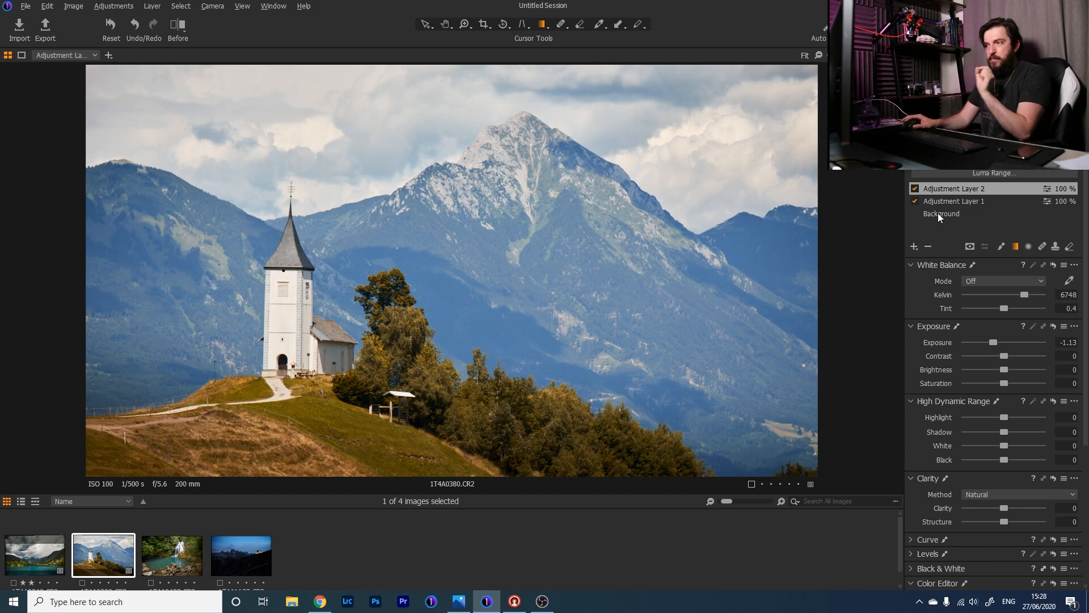
Compare the original and edited photo by sweeping the before/after split across the whole image
left_click(177, 24)
left_click_drag(451, 271, 874, 306)
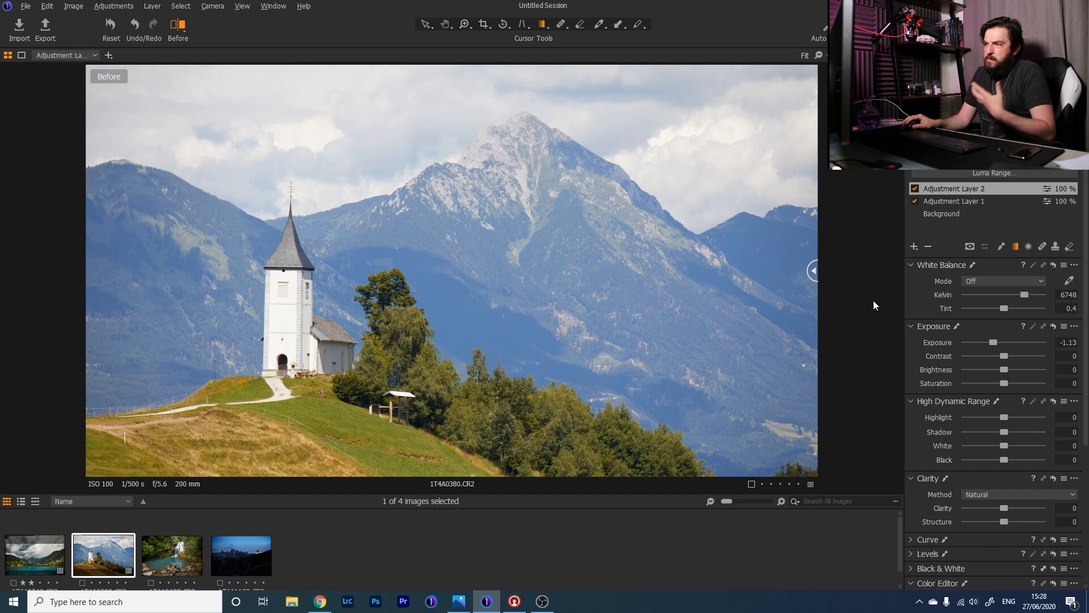
left_click_drag(874, 301, 79, 317)
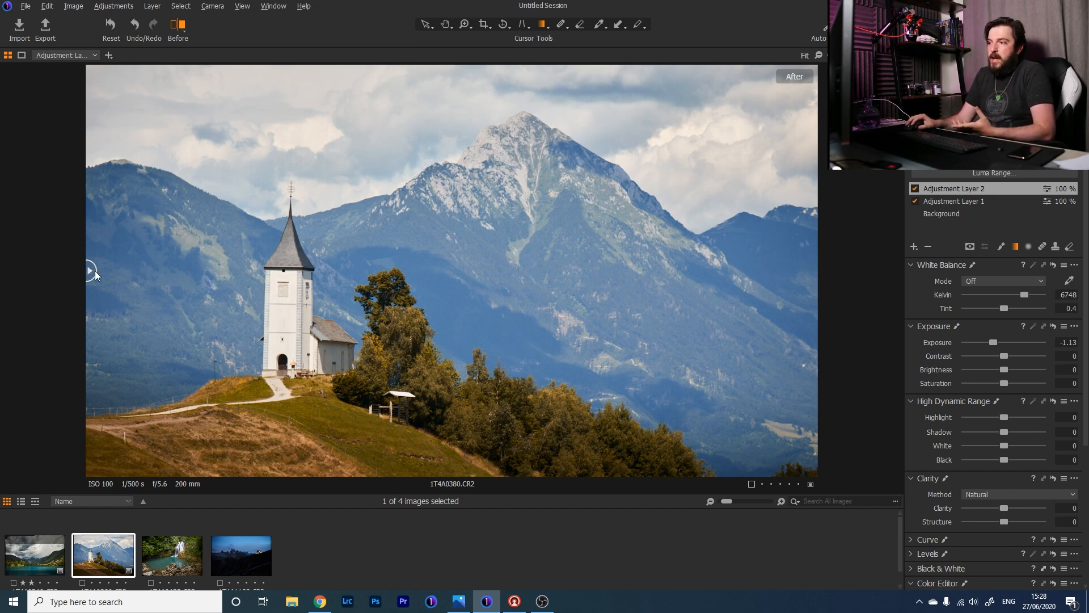
left_click_drag(94, 271, 20, 310)
left_click(184, 22)
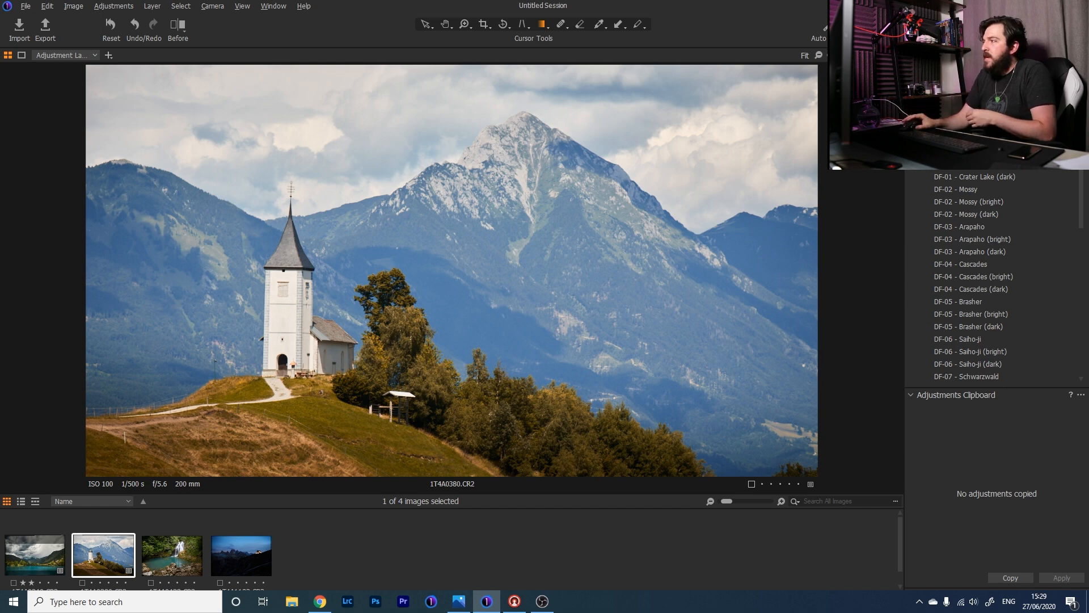
Preview the film styles and apply FL-04 (-) as a new layer, accepting partial application without the film grain
scroll(993, 278, "down", 5)
scroll(993, 278, "up", 5)
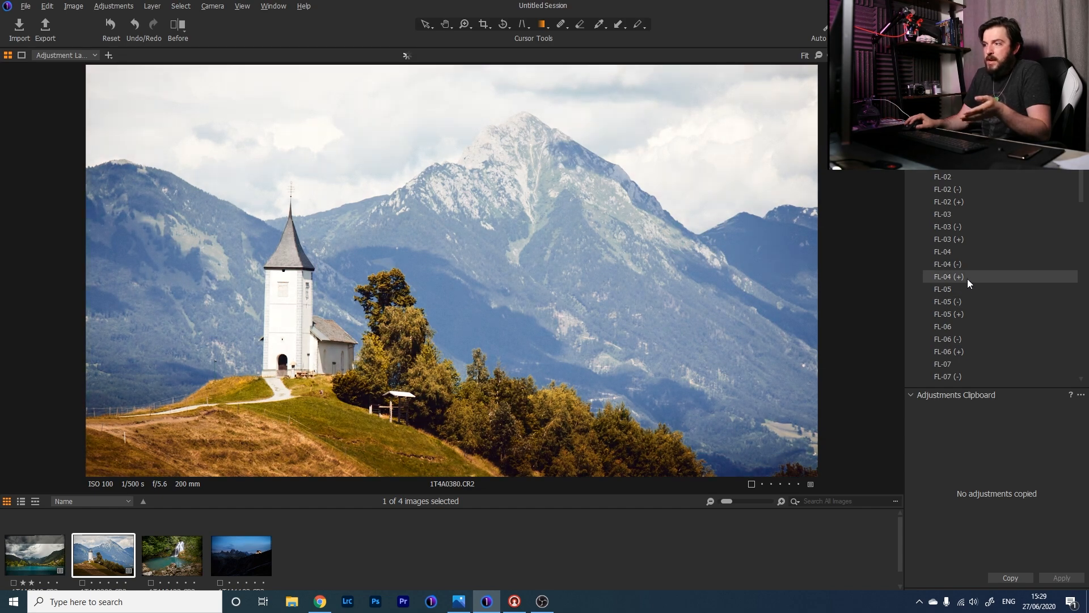
scroll(1071, 217, "down", 4)
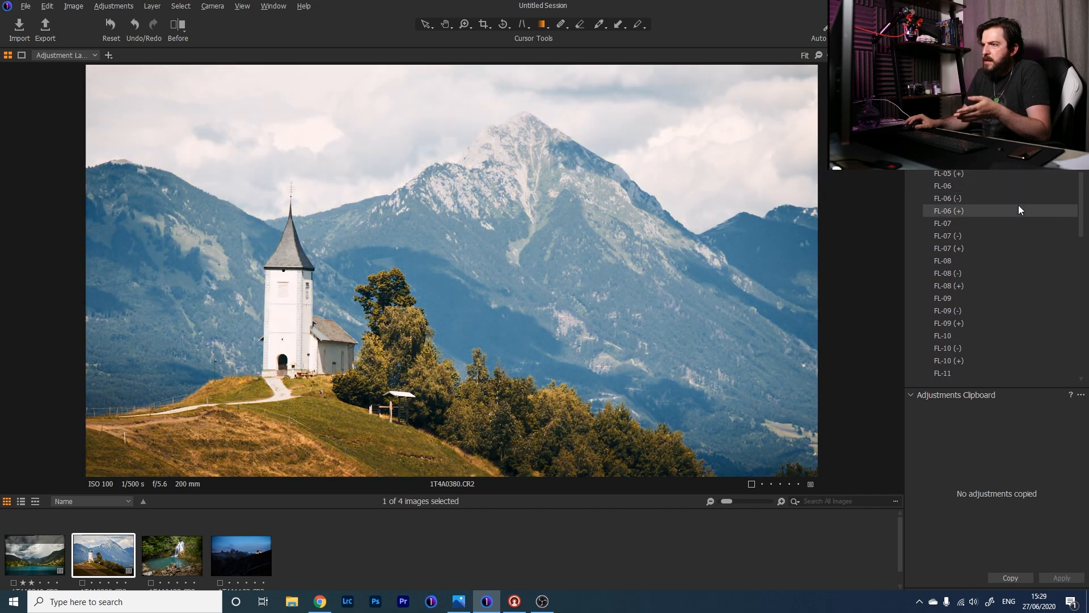
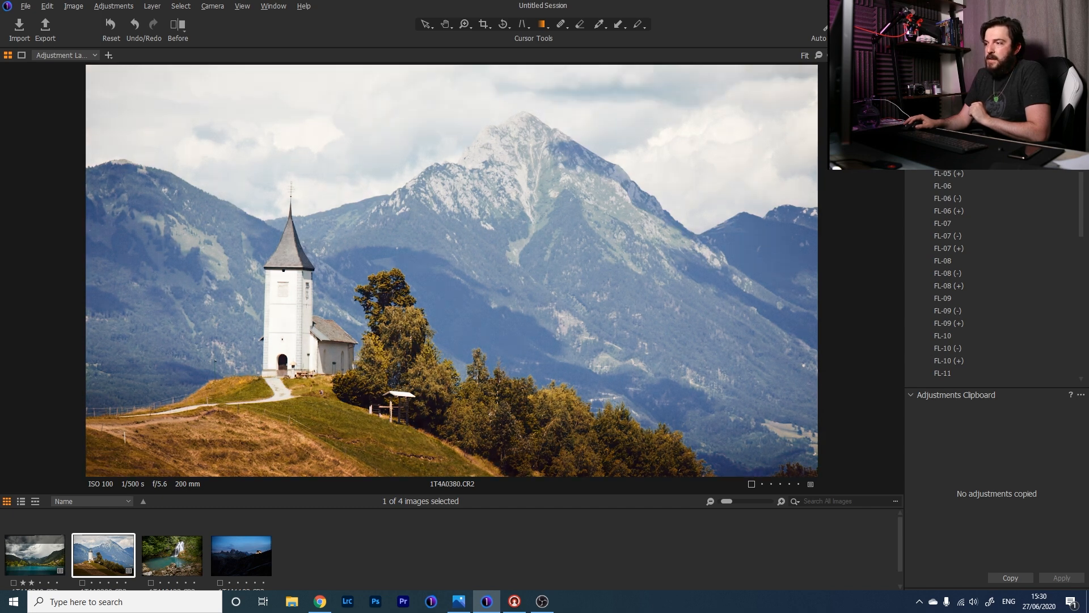
right_click(999, 141)
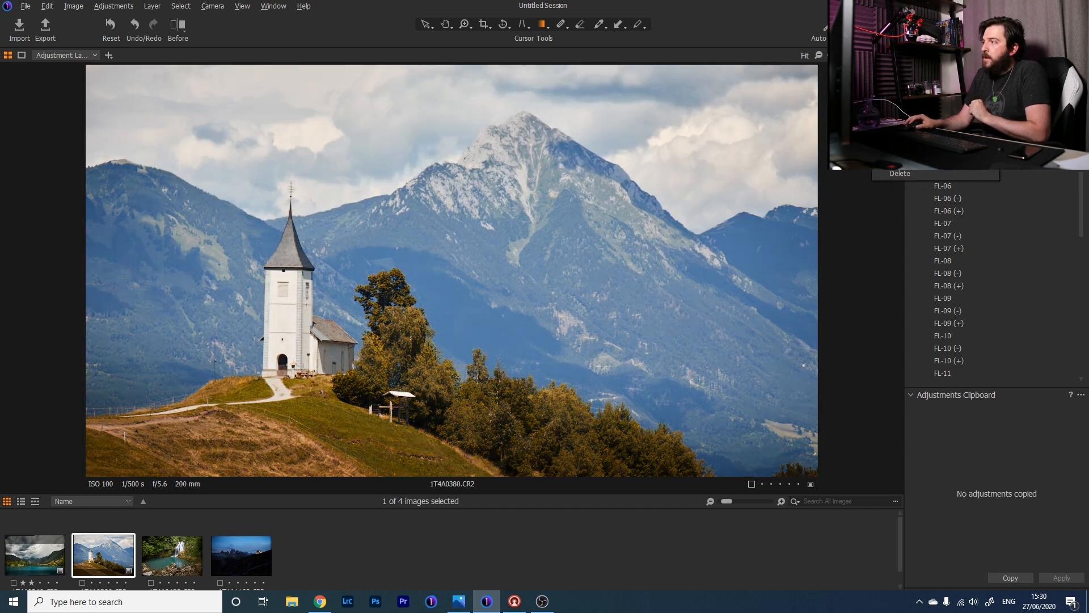
left_click(935, 136)
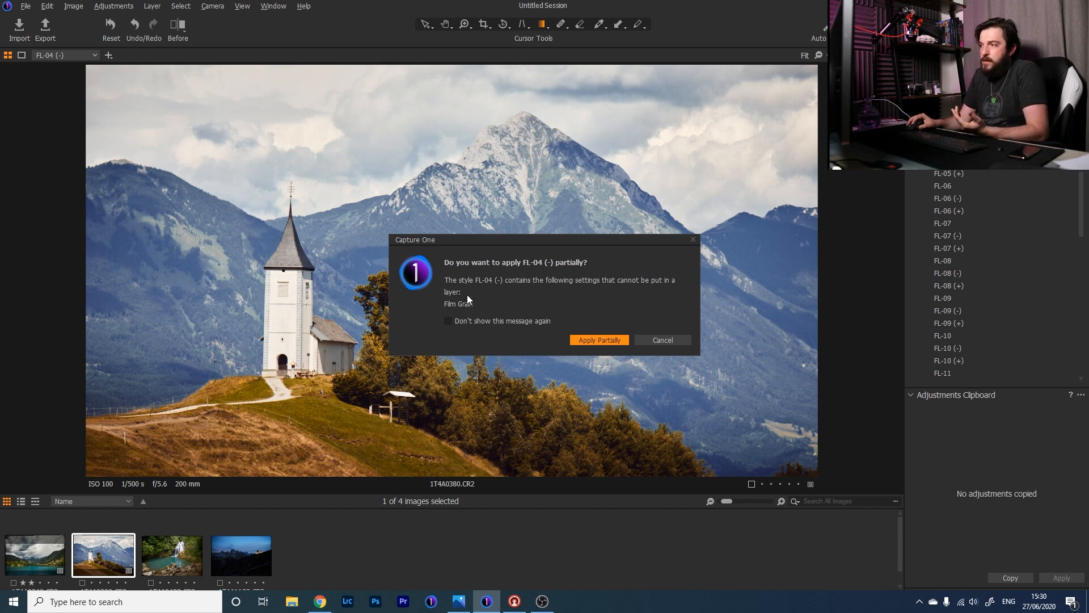
left_click(583, 340)
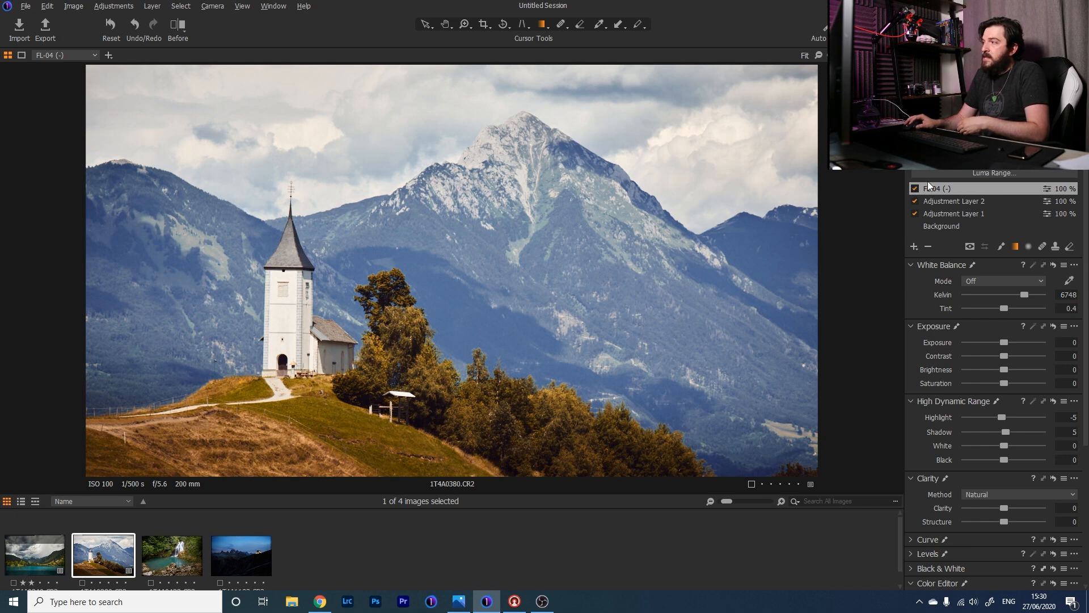
Compare the photo repeatedly with and without the FL-04 (-) style layer
left_click(919, 190)
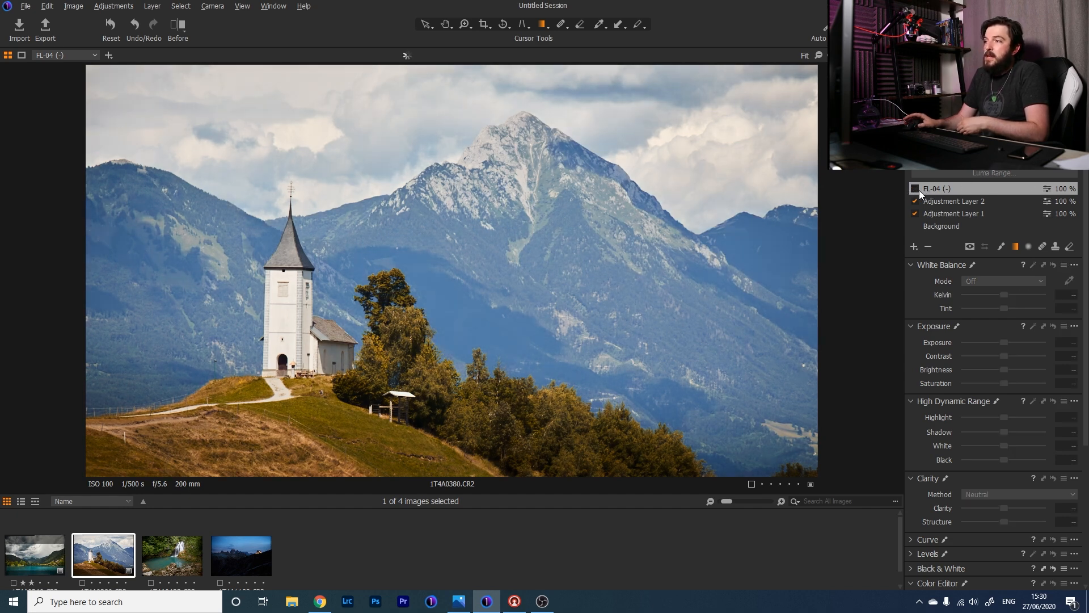
left_click(919, 189)
left_click(919, 190)
left_click(919, 190)
left_click(919, 190)
left_click(919, 189)
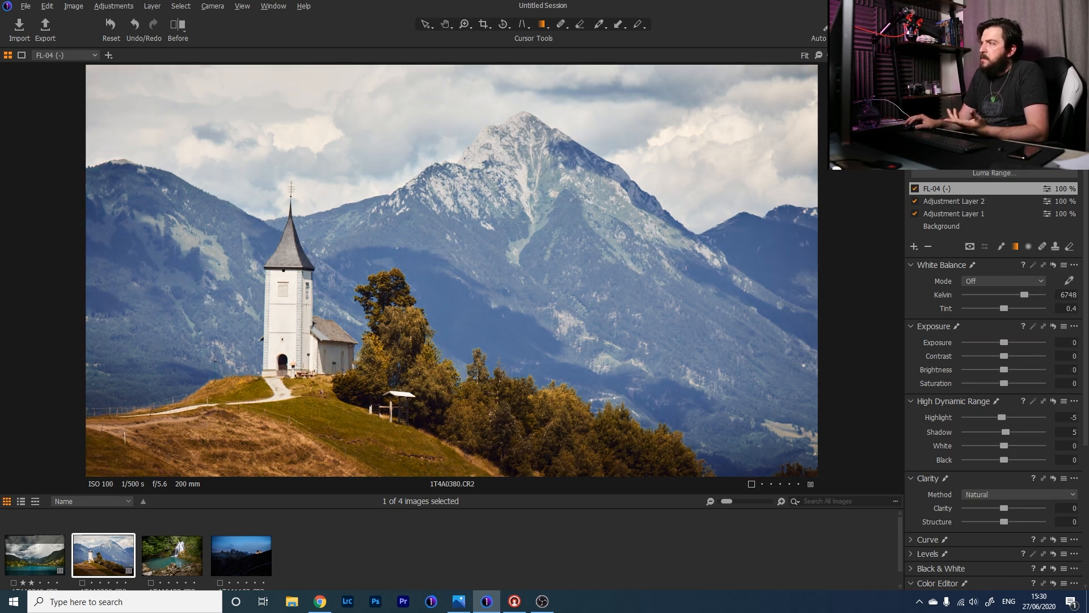
Set the FL-04 (-) style layer's opacity to 79%
left_click_drag(1016, 171, 934, 173)
mouse_move(1016, 169)
left_mouse_down()
mouse_move(1002, 171)
mouse_move(1020, 169)
left_mouse_up()
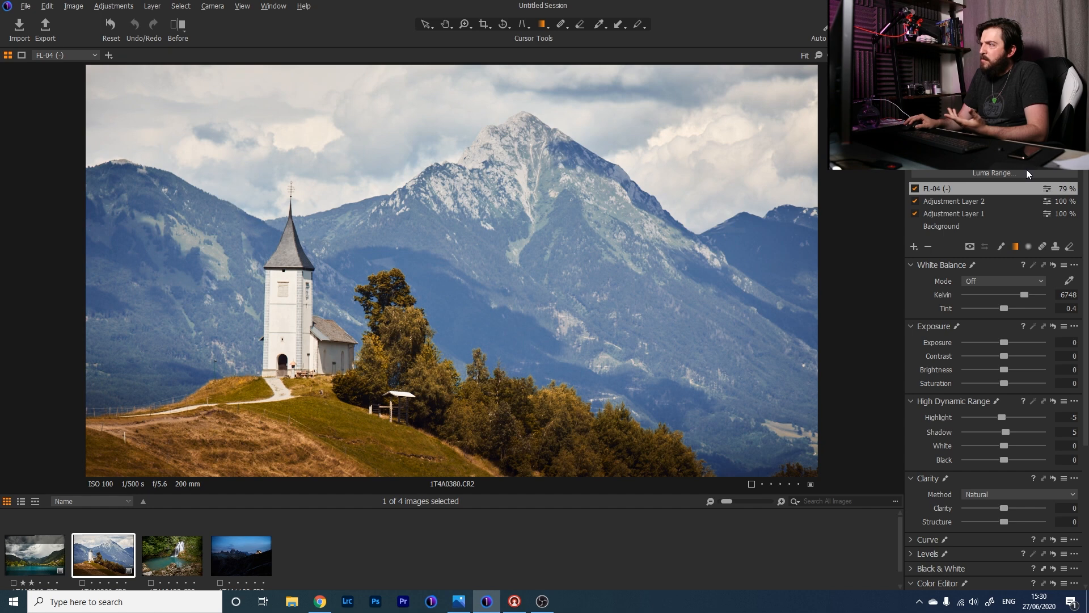
Set the FL-04 (-) style layer's opacity to 80% and compare the photo with and without the layer
mouse_move(1020, 168)
left_mouse_down()
mouse_move(1040, 169)
mouse_move(1027, 172)
left_mouse_up()
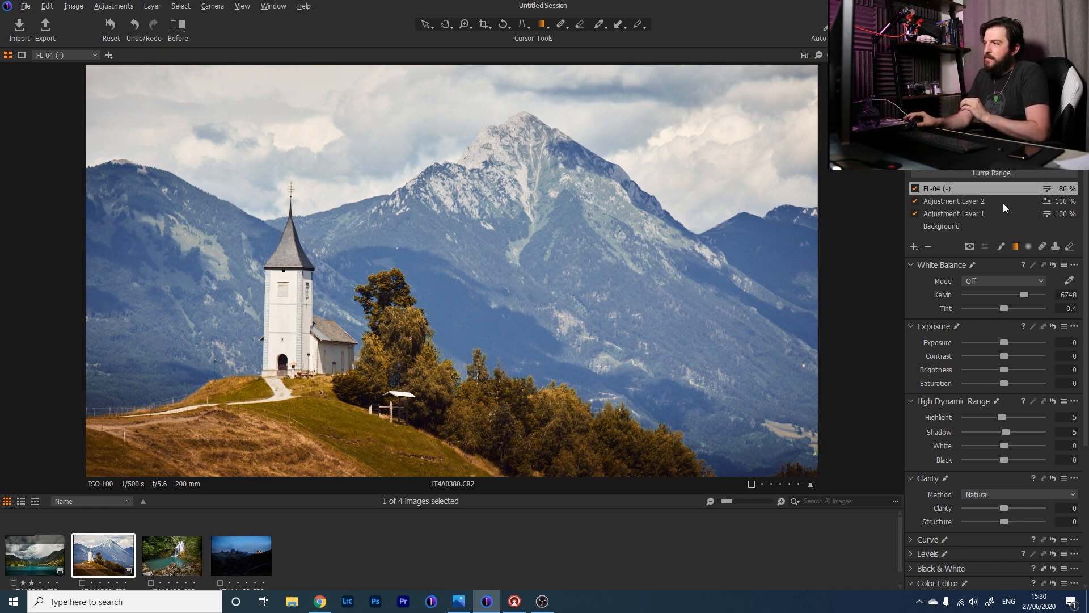
left_click(914, 189)
left_click(915, 188)
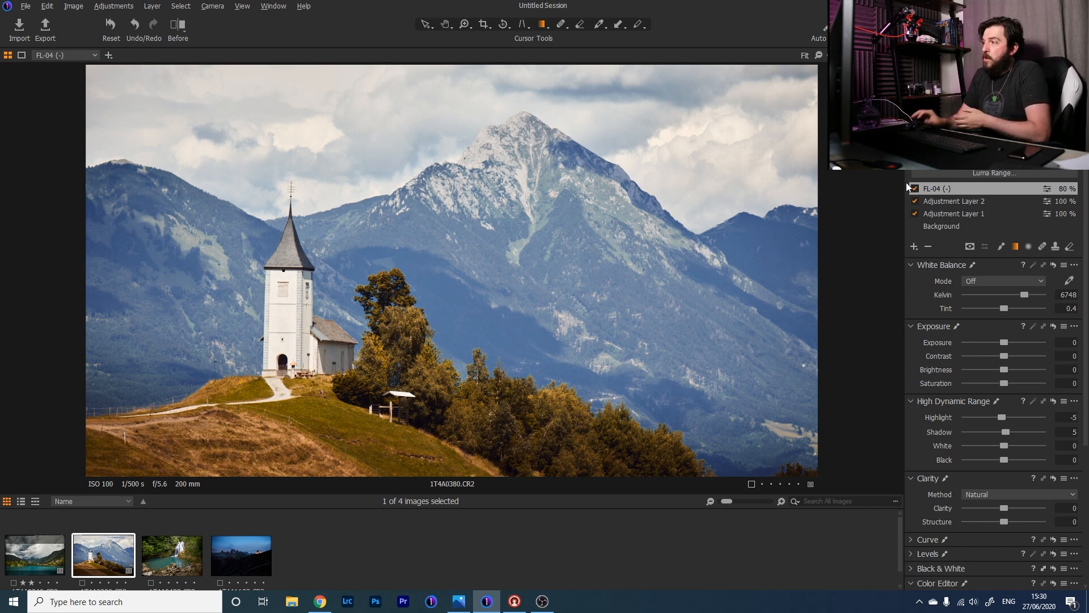
Add a new brushed adjustment layer for the mountain with exposure -0.12, contrast 7 and clarity 33
left_click(913, 247)
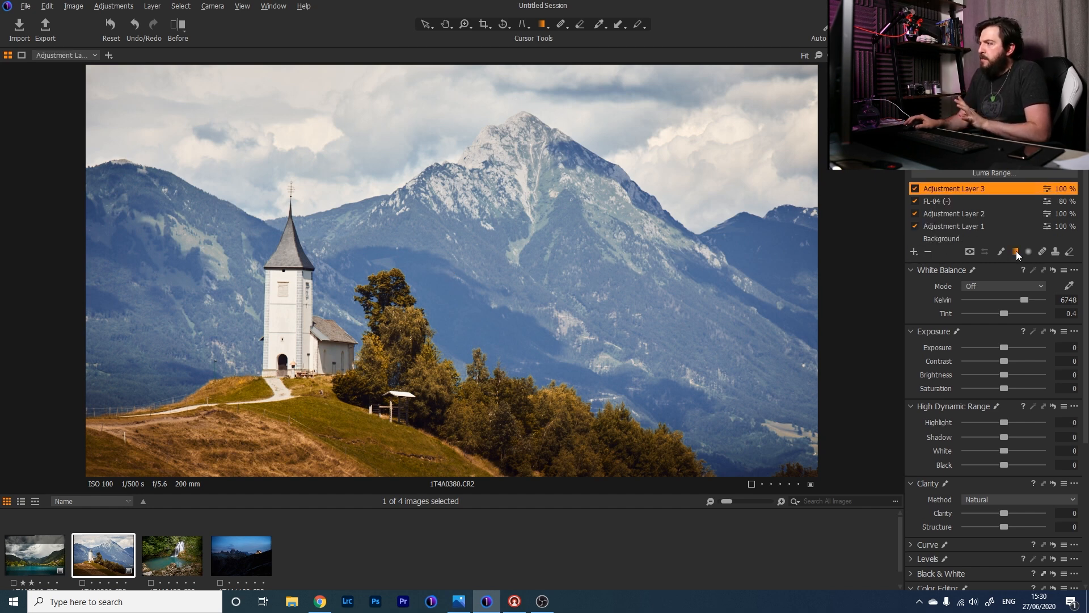
left_click(1001, 251)
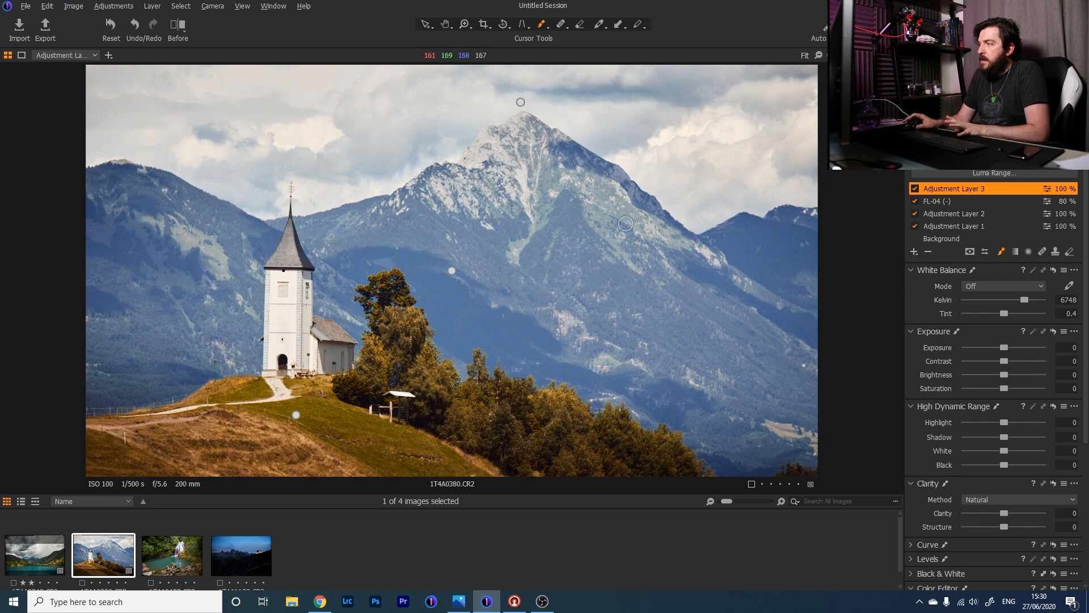
scroll(543, 211, "up", 1)
scroll(543, 212, "down", 1)
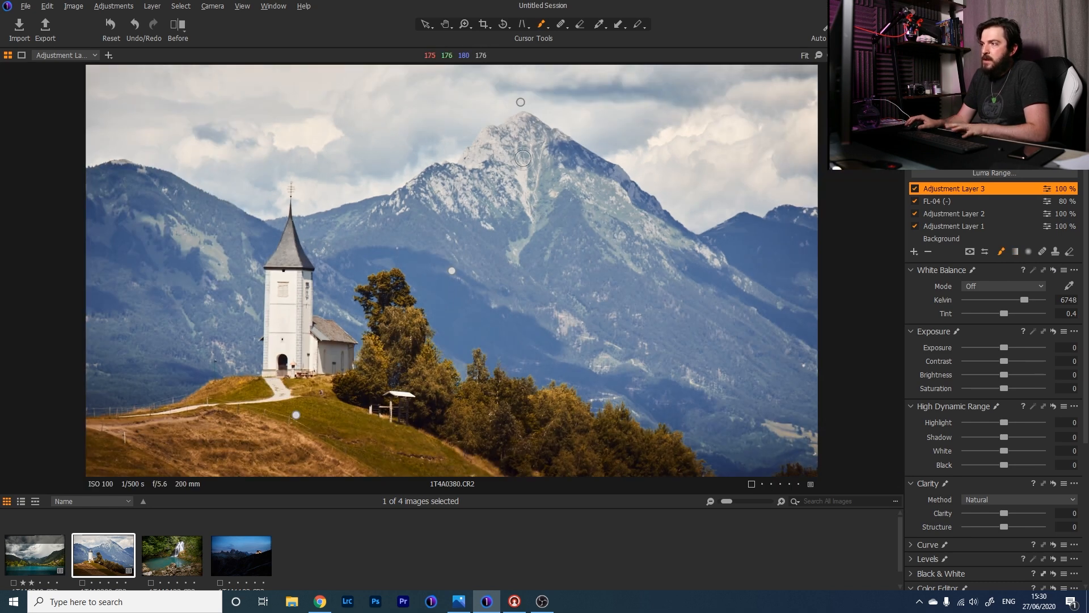
scroll(523, 155, "up", 2)
scroll(527, 154, "up", 1)
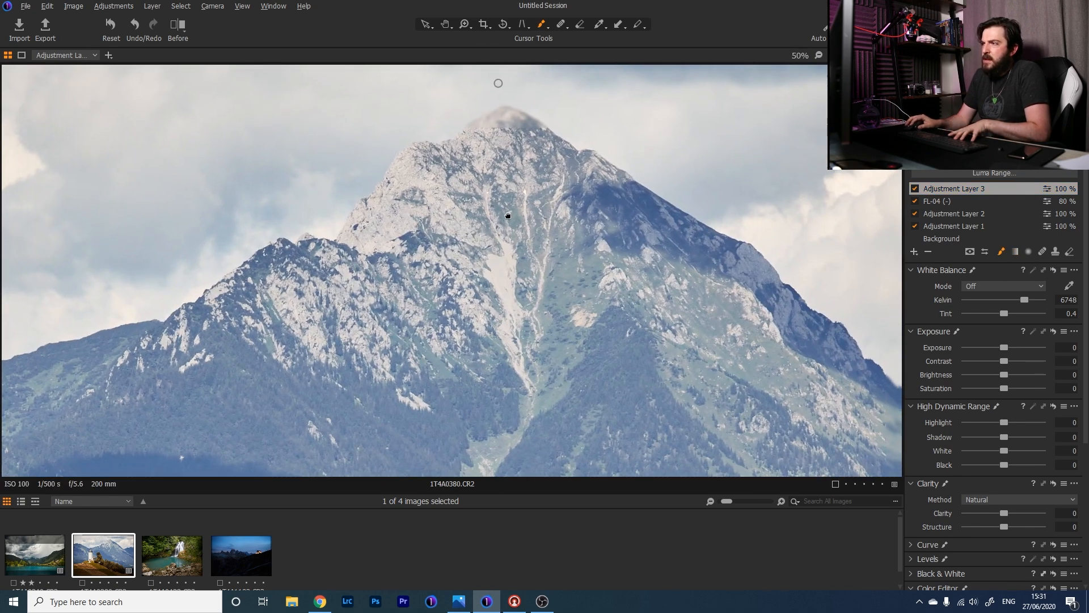
scroll(500, 214, "down", 1)
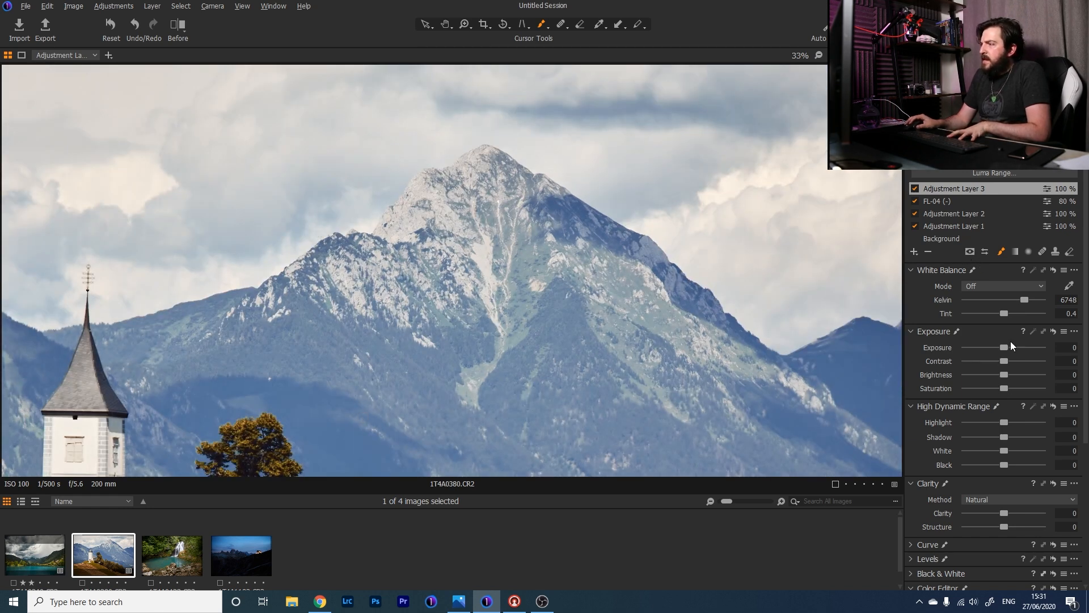
left_click_drag(1006, 349, 1003, 349)
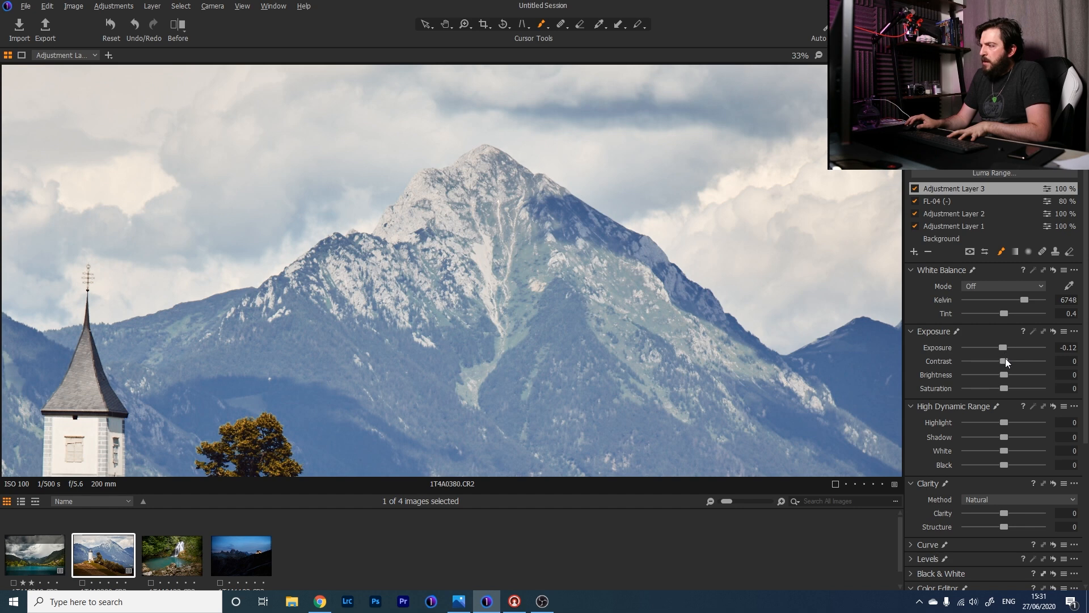
left_click_drag(1004, 513, 1017, 513)
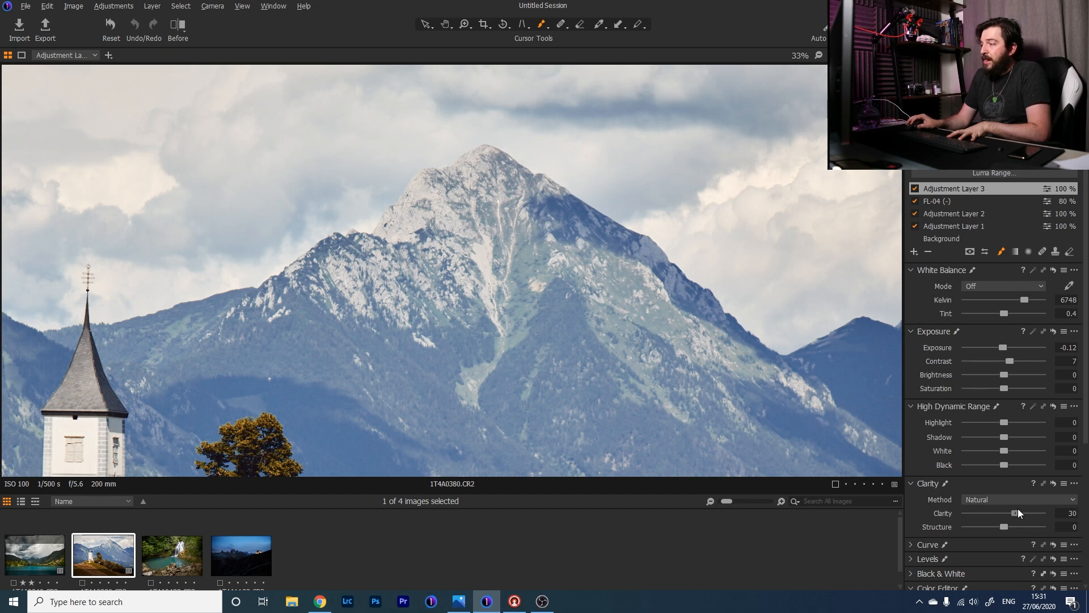
Brush Adjustment Layer 3 onto the rocky peak and refine it to exposure -0.06, contrast 10, shadow -24 and black -10
right_click(479, 266)
mouse_move(567, 298)
left_mouse_down()
mouse_move(454, 299)
mouse_move(471, 298)
left_mouse_up()
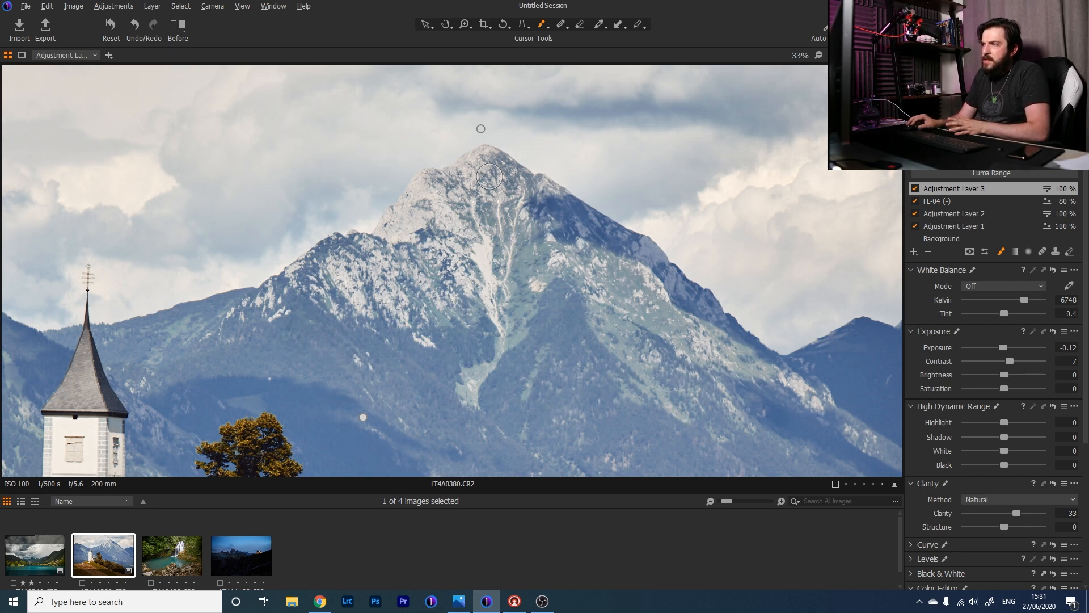
mouse_move(1004, 362)
left_mouse_down()
mouse_move(1025, 360)
mouse_move(1016, 362)
left_mouse_up()
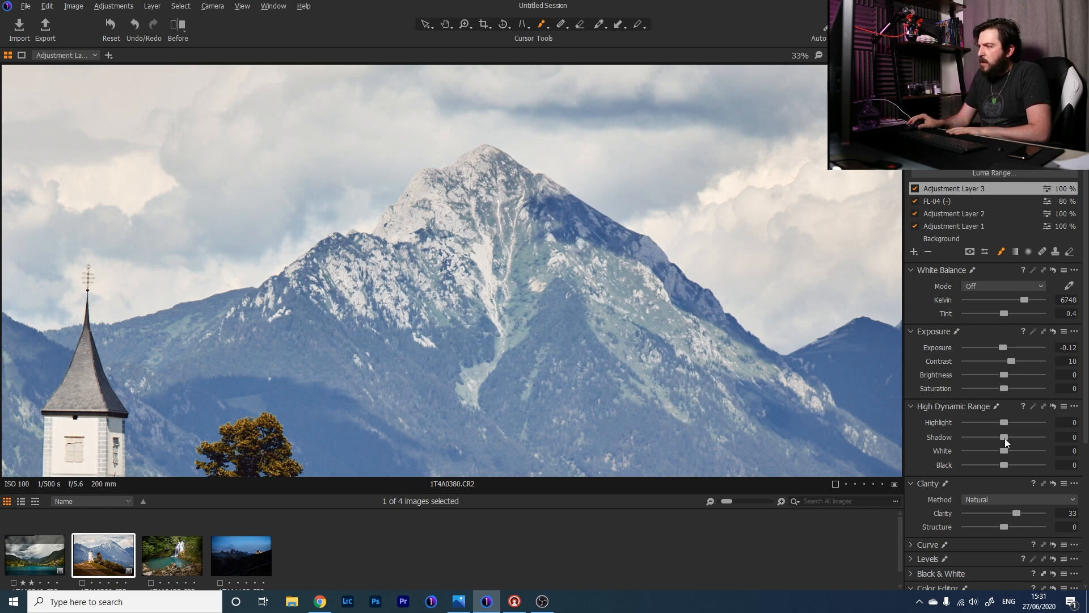
left_click_drag(1003, 437, 1001, 464)
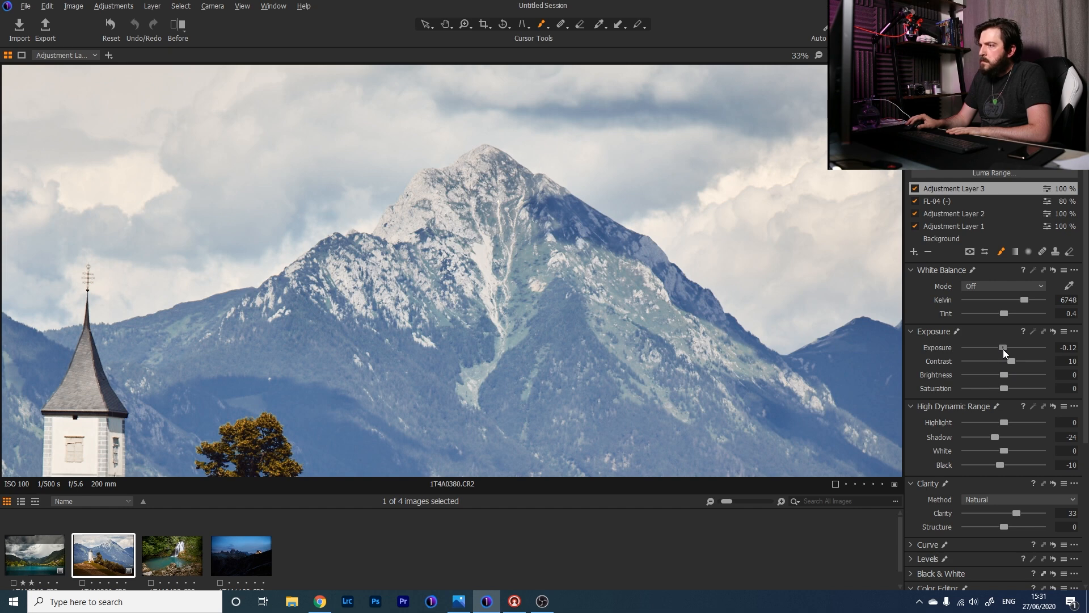
left_click_drag(1003, 349, 1003, 349)
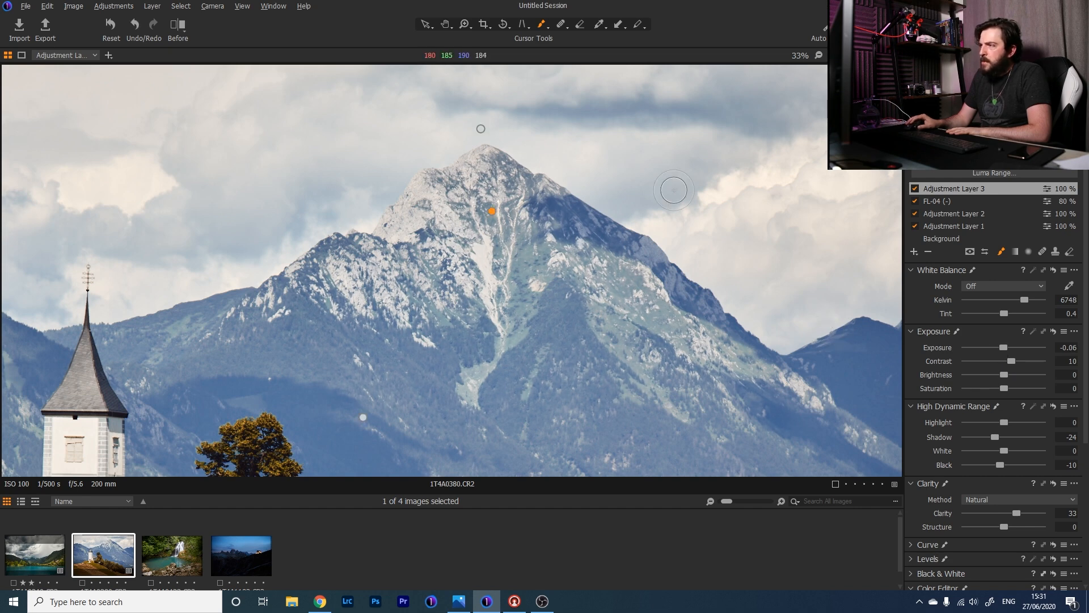
Reselect the mask brush and set its flow to 24 for painting Adjustment Layer 3 on the mountain
key("z")
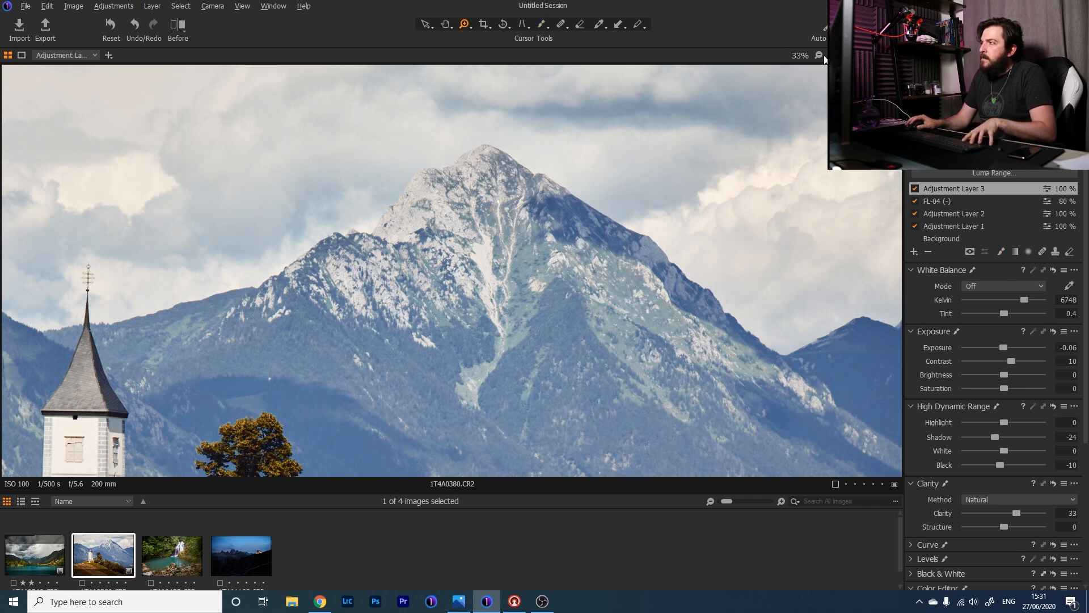
right_click(792, 100)
left_click(821, 58)
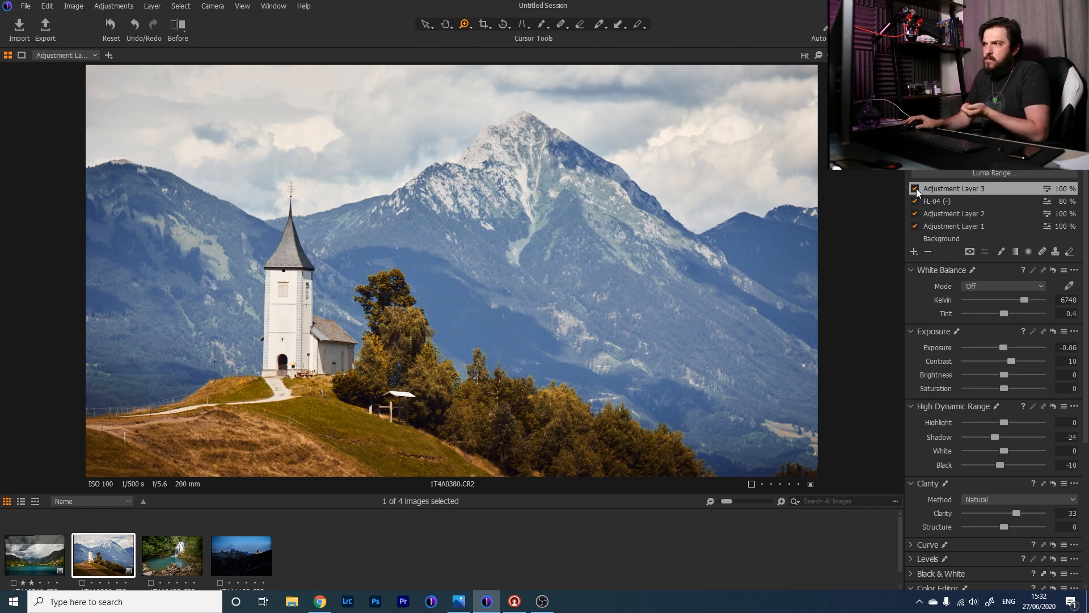
left_click(1004, 251)
right_click(514, 216)
left_click_drag(507, 215, 510, 215)
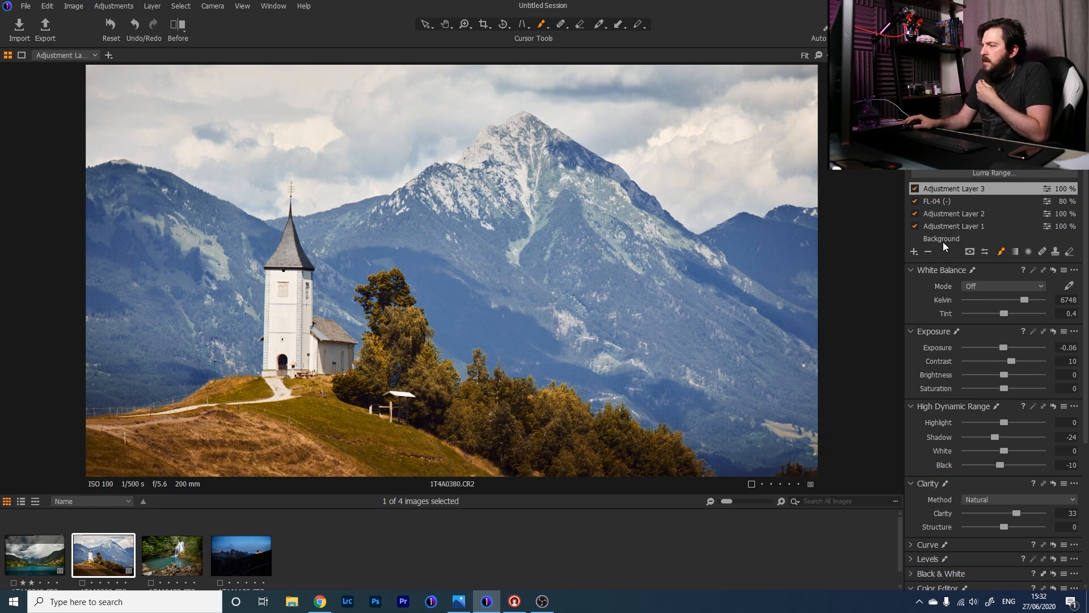
Add a new adjustment layer with exposure -0.65, try one brush stroke below the peak and undo that stroke
left_click(914, 251)
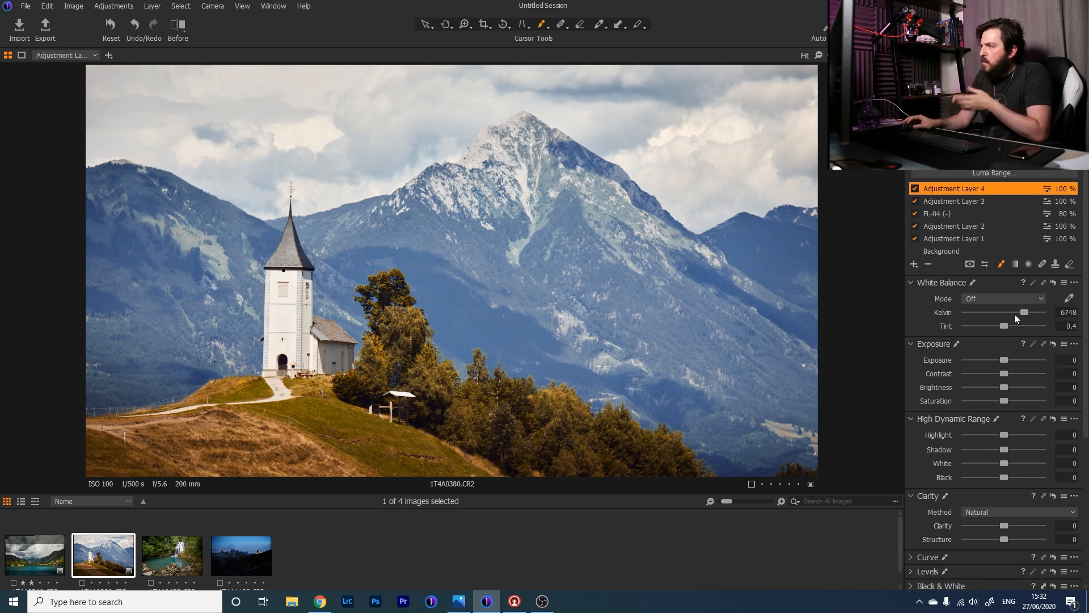
left_click_drag(1004, 363, 998, 362)
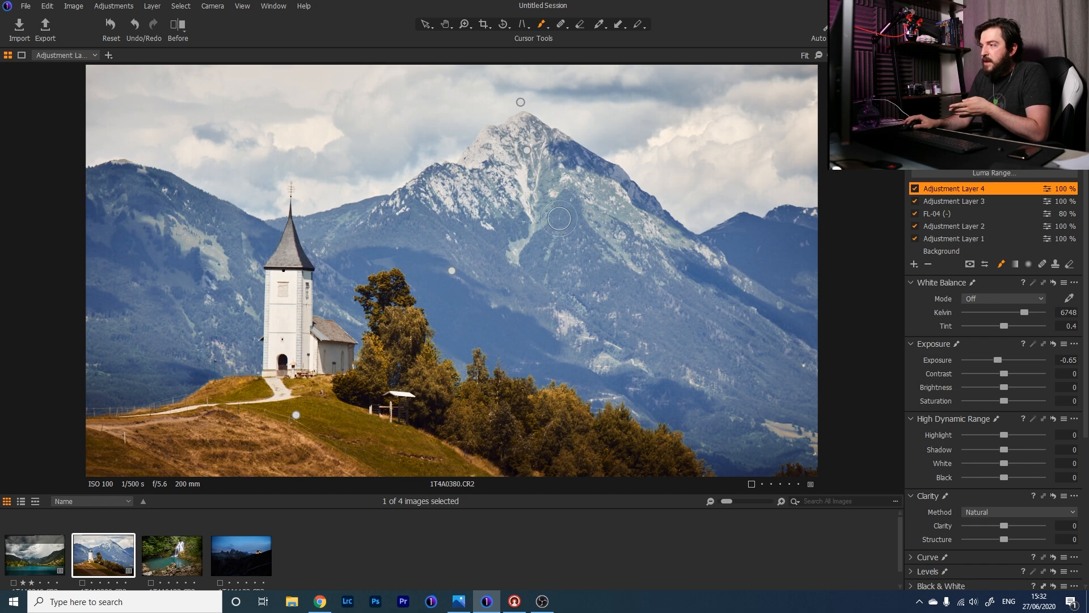
left_click_drag(539, 210, 531, 256)
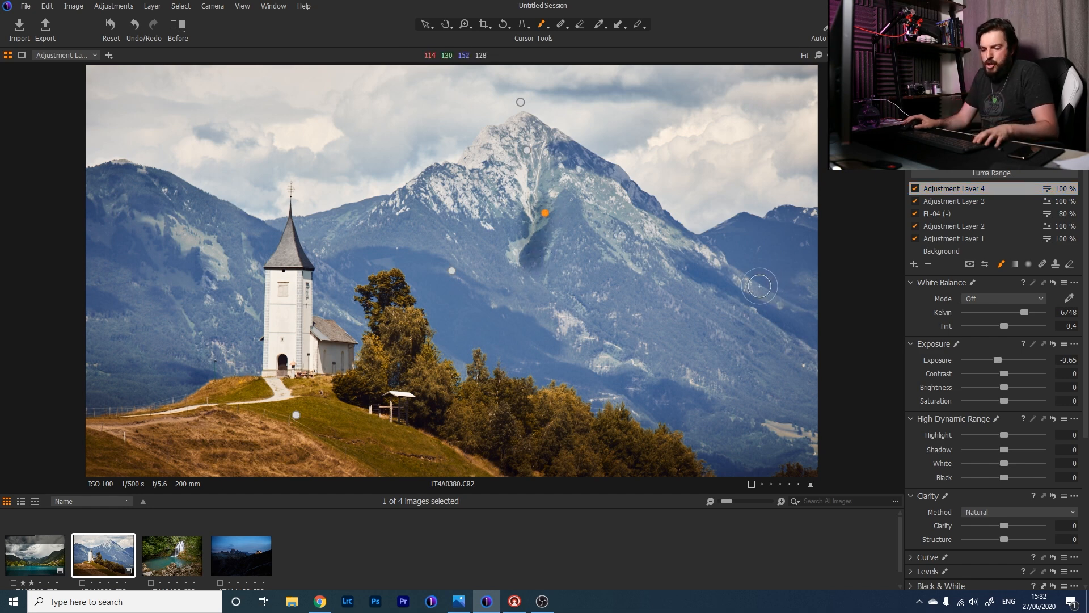
key("ctrl+z")
Lower the brush flow and brush Adjustment Layer 4's darkening softly over the mountain's slopes and peak
right_click(624, 283)
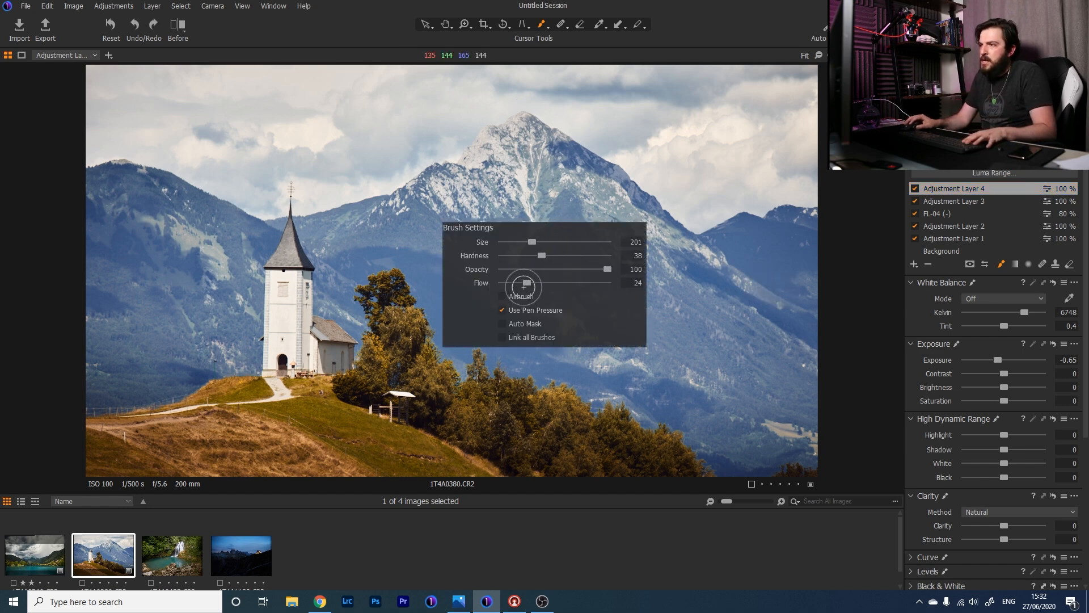
left_click_drag(525, 283, 503, 283)
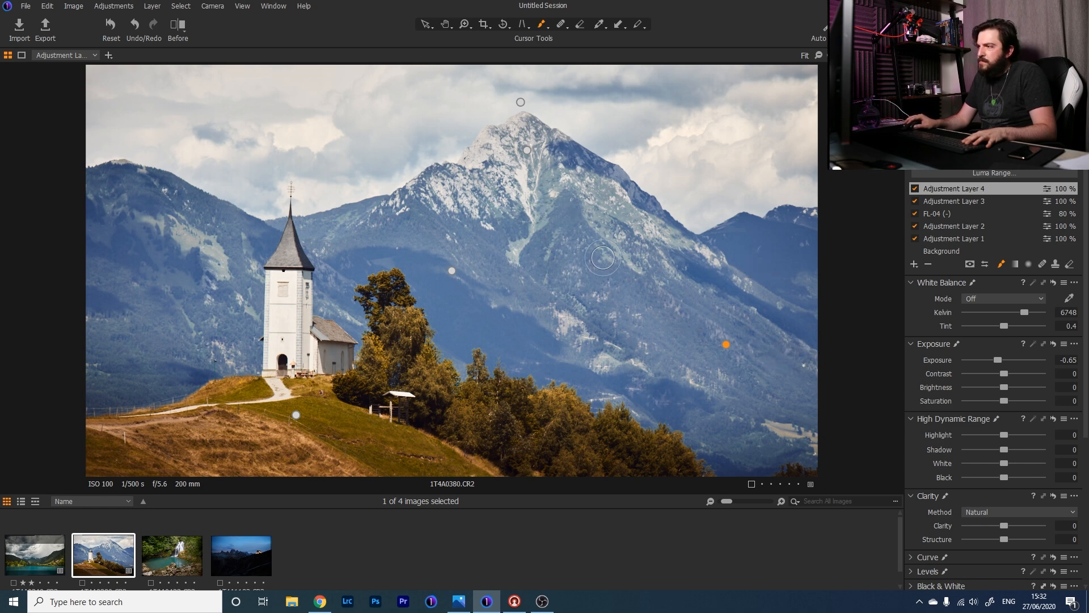
left_click_drag(492, 146, 498, 159)
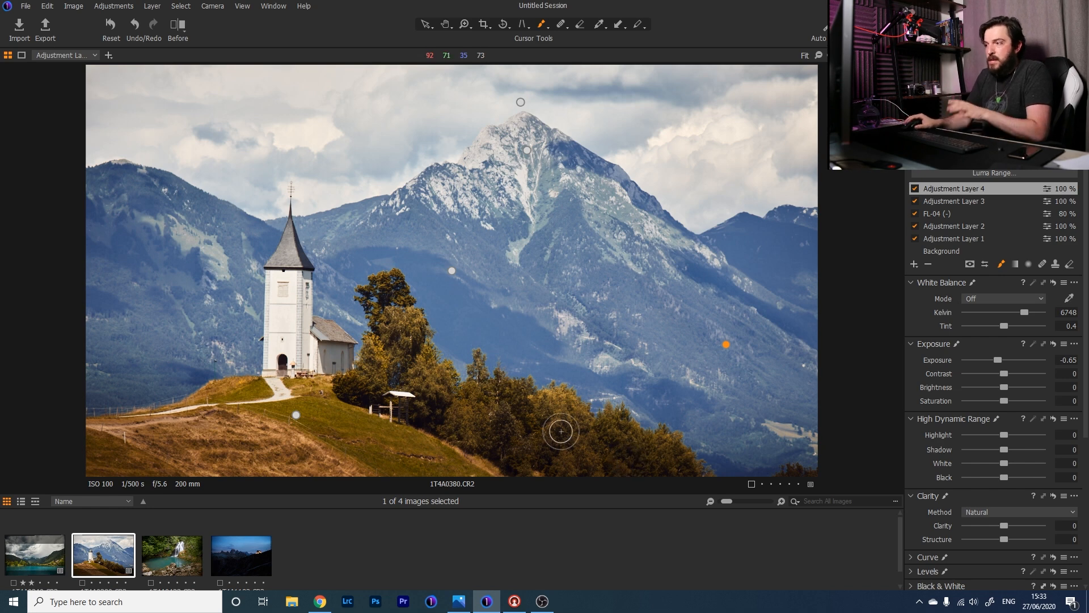
Compare the photo with and without Adjustment Layer 4, and with and without Adjustment Layer 3
left_click(913, 186)
left_click(914, 186)
left_click(914, 186)
left_click(914, 186)
left_click(914, 186)
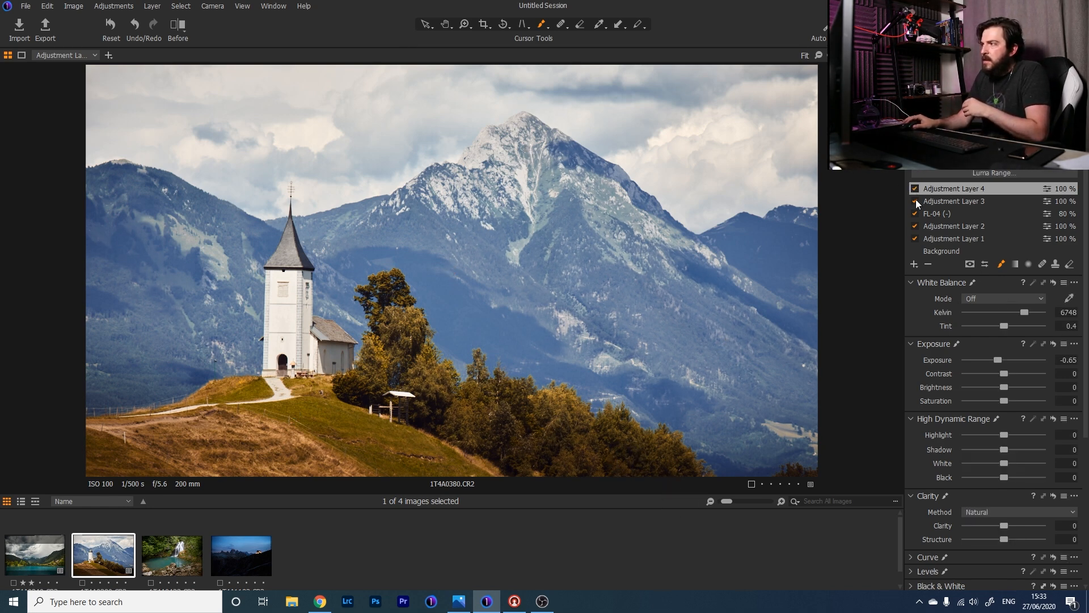
left_click(916, 200)
left_click(915, 199)
Set Adjustment Layer 3's opacity to 79% and Adjustment Layer 4's contrast to 17
left_click(965, 202)
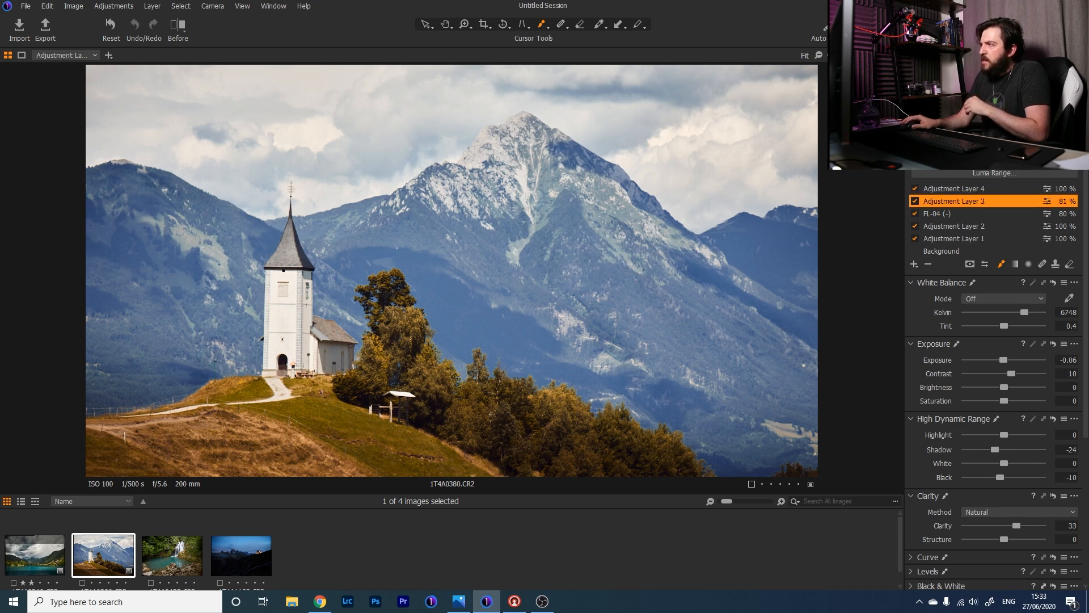
left_click(955, 186)
mouse_move(1006, 373)
left_mouse_down()
mouse_move(1038, 369)
mouse_move(1002, 366)
mouse_move(1017, 361)
left_mouse_up()
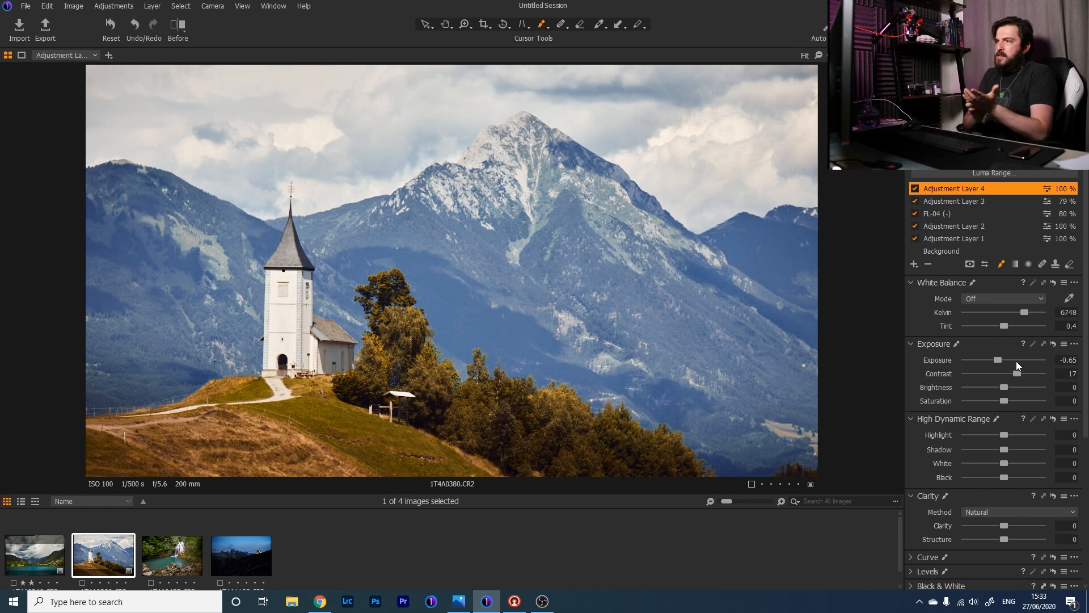
Compare the photo with and without Adjustment Layer 4 and the FL-04 (-) style layer
left_click(914, 189)
left_click(915, 189)
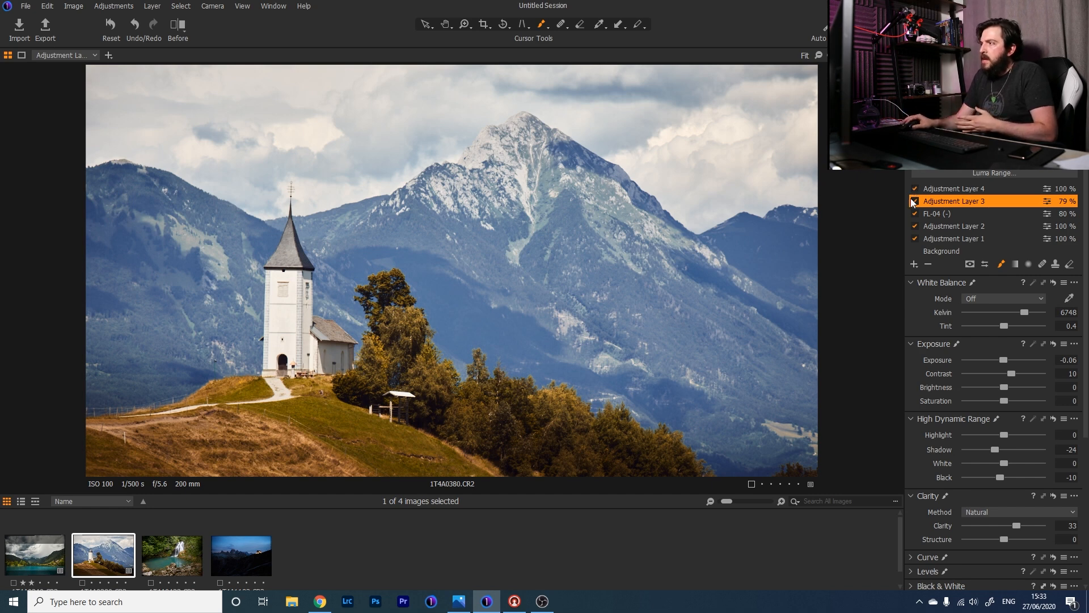
left_click(915, 214)
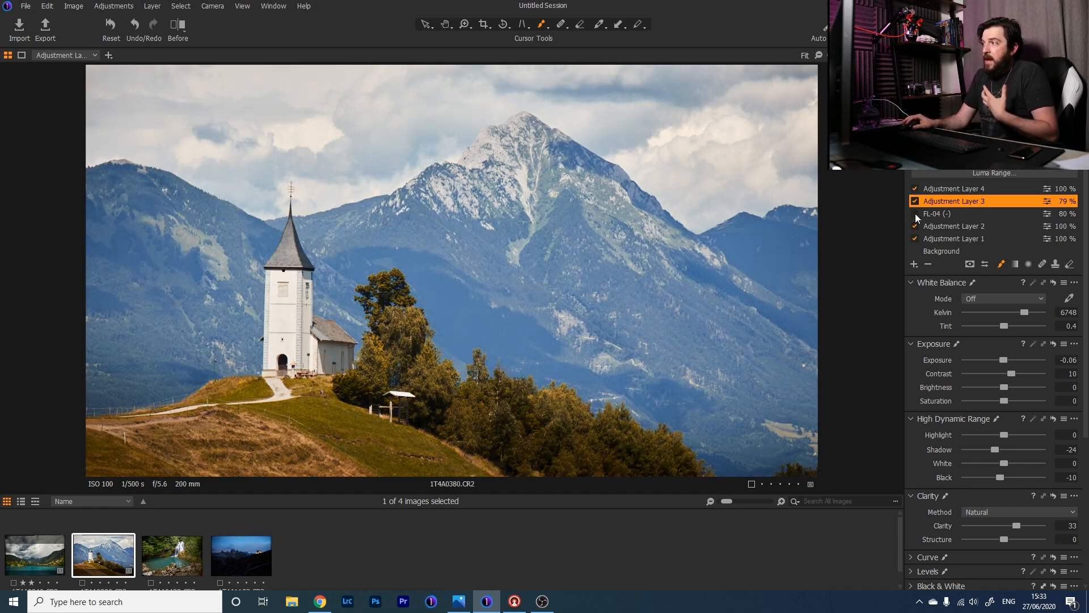
left_click(915, 213)
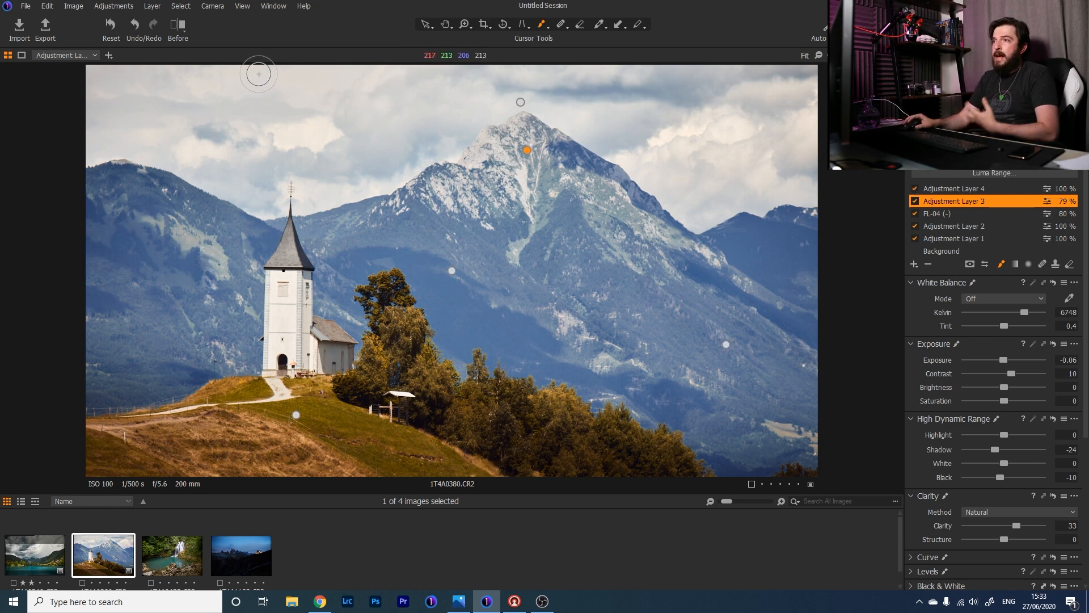
Compare the original and finished church photo by sweeping the before/after split across the full image
left_click(176, 24)
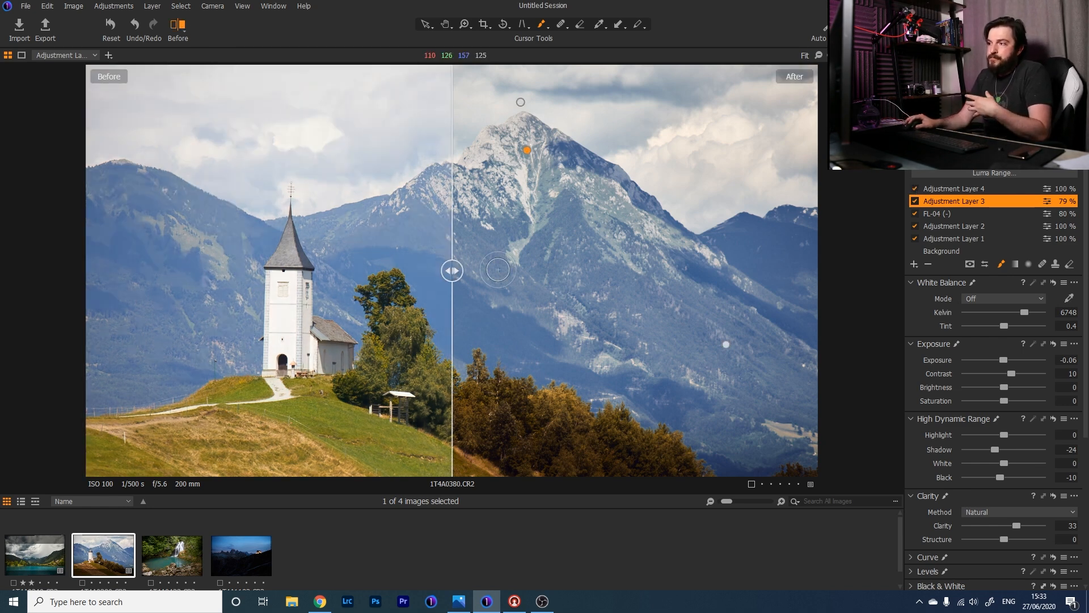
left_click_drag(449, 270, 898, 295)
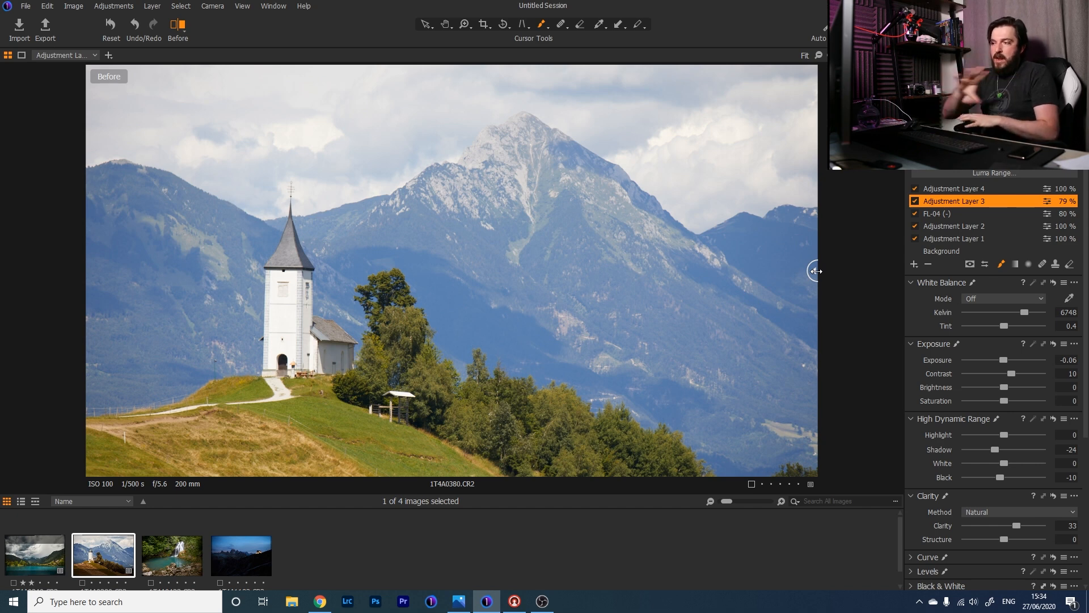
left_click_drag(816, 270, 43, 328)
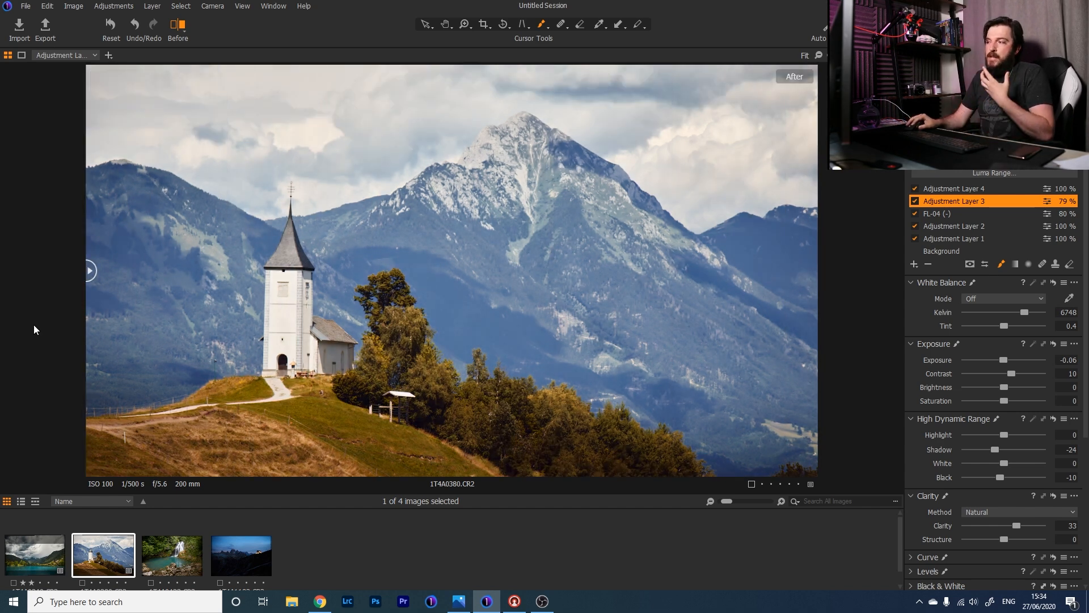
left_click_drag(34, 326, 1, 332)
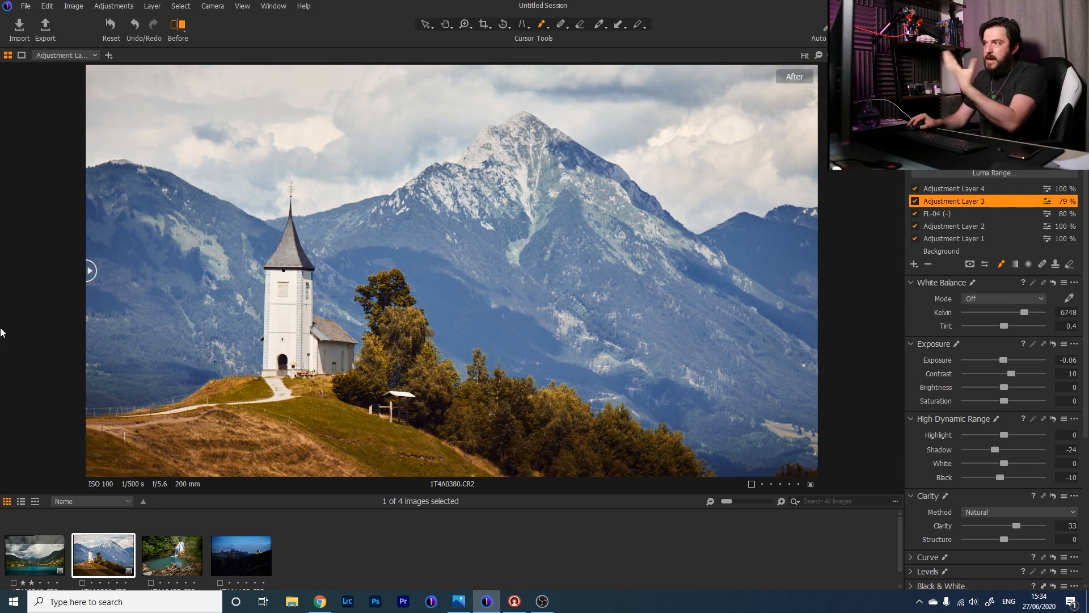
left_click_drag(1, 332, 69, 394)
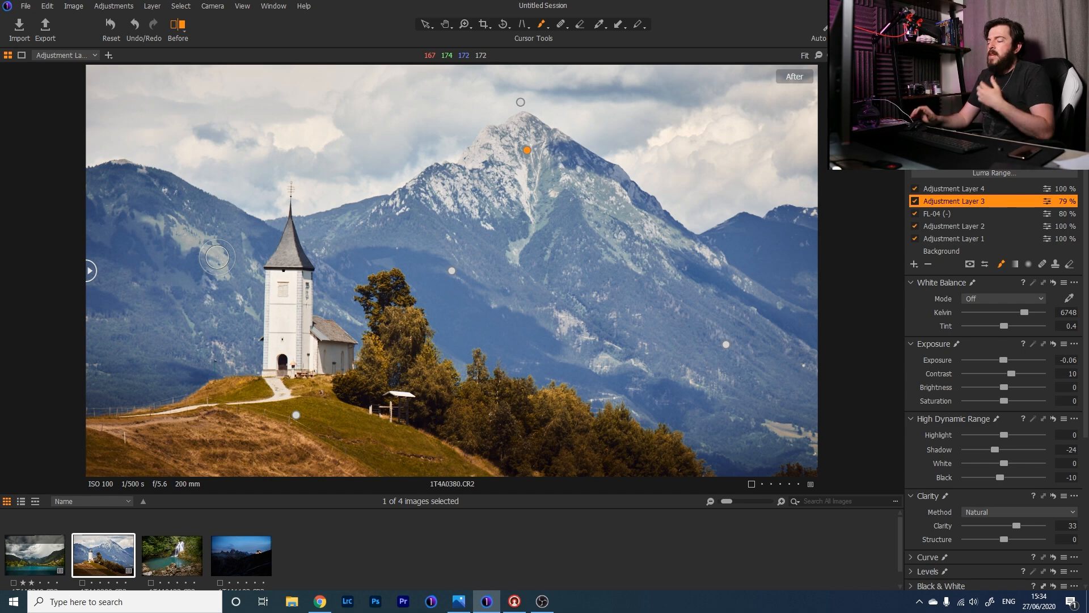
Open the waterfall photo 1T4A0432.CR2 and turn off the before/after comparison
left_click(182, 555)
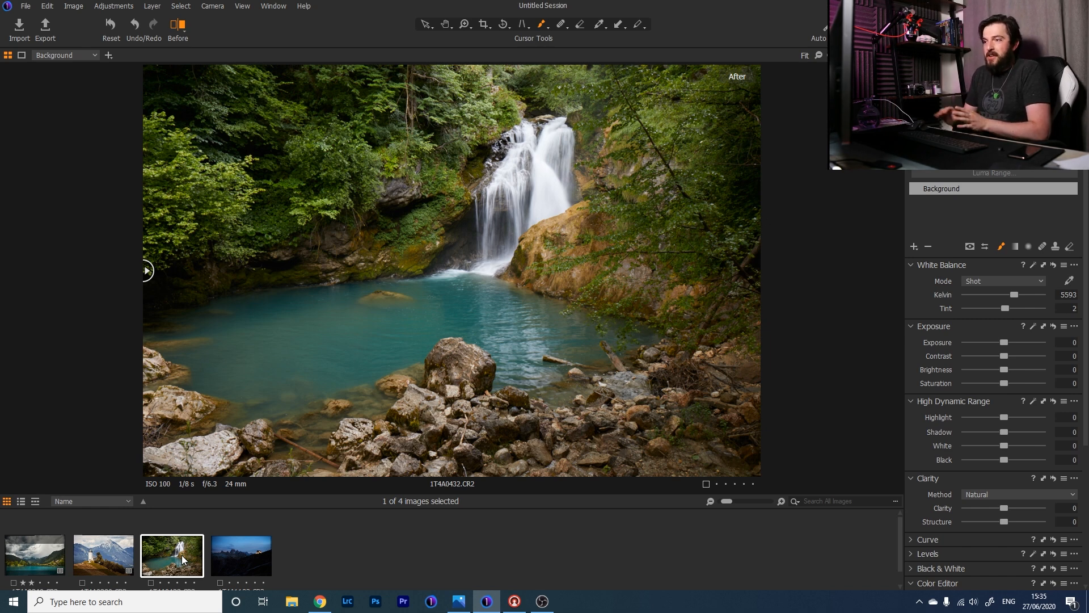
left_click(184, 26)
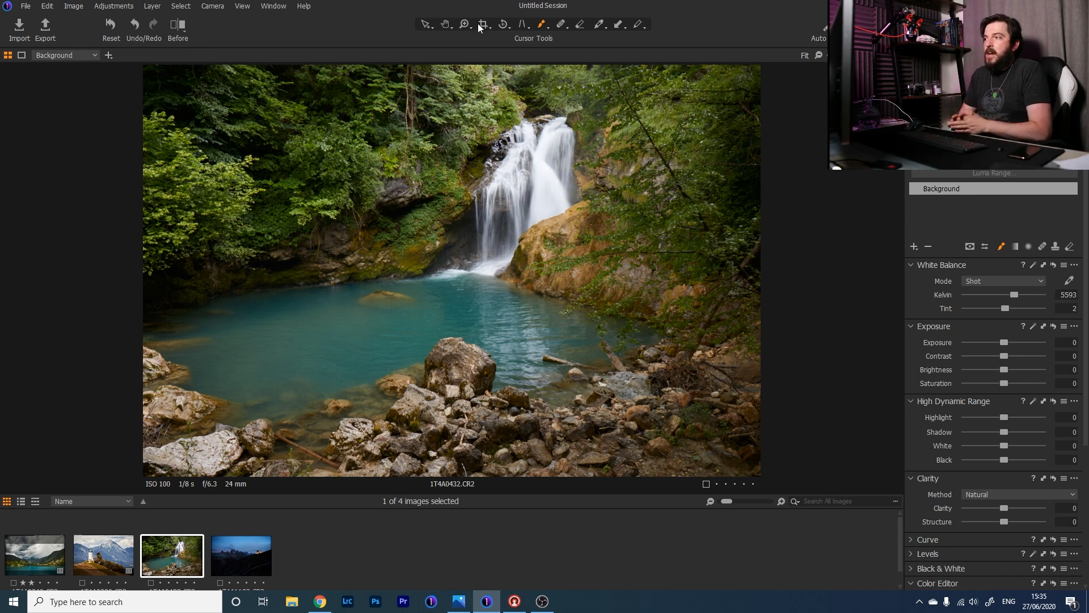
Straighten the waterfall photo by rotating it about 1.5 degrees
left_click(503, 26)
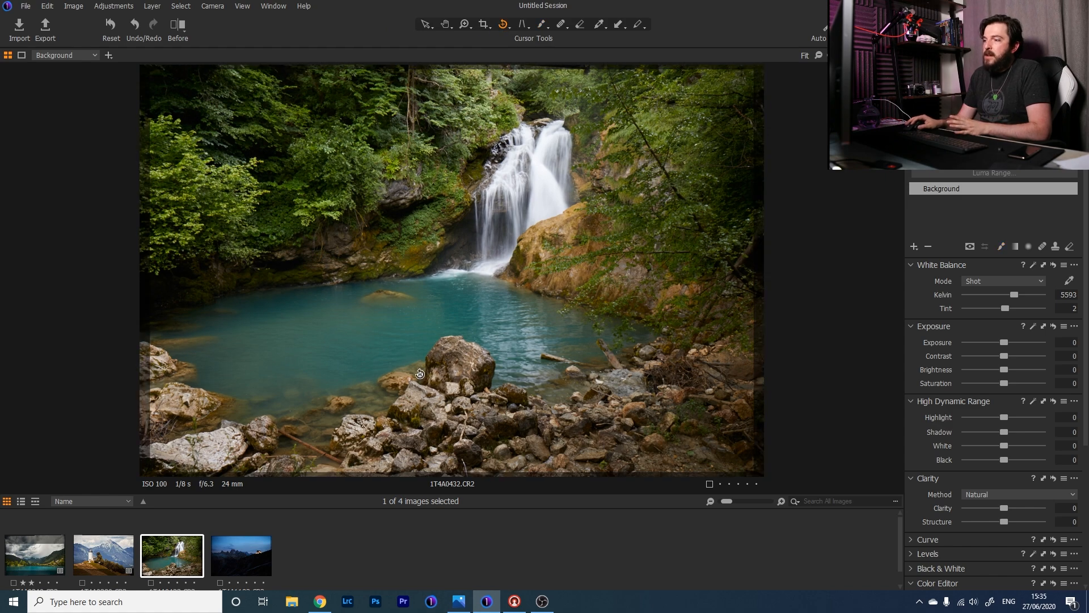
right_click(694, 262)
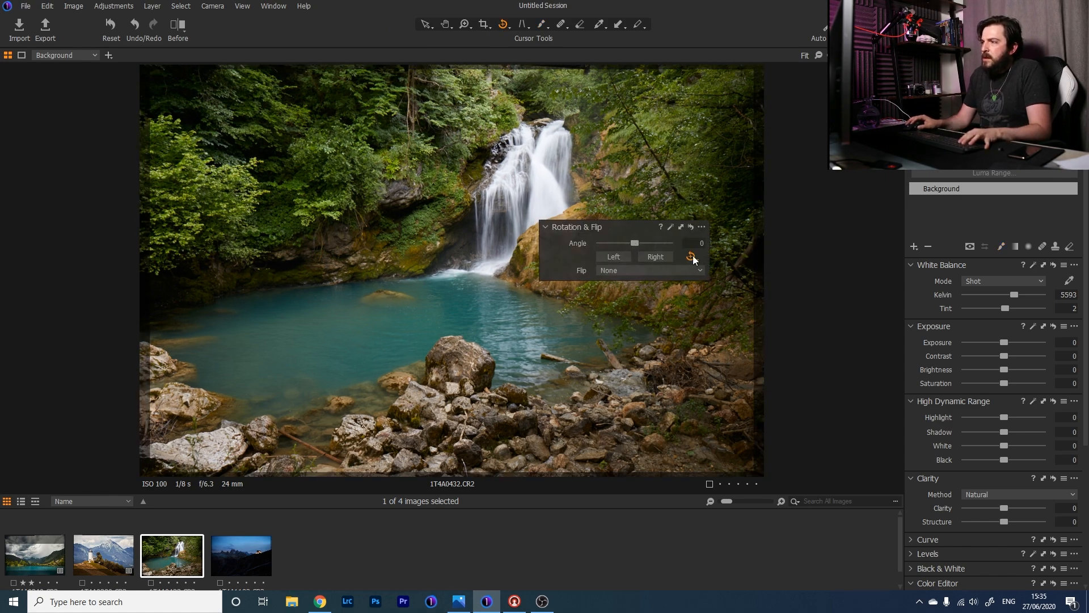
left_click_drag(639, 243, 637, 242)
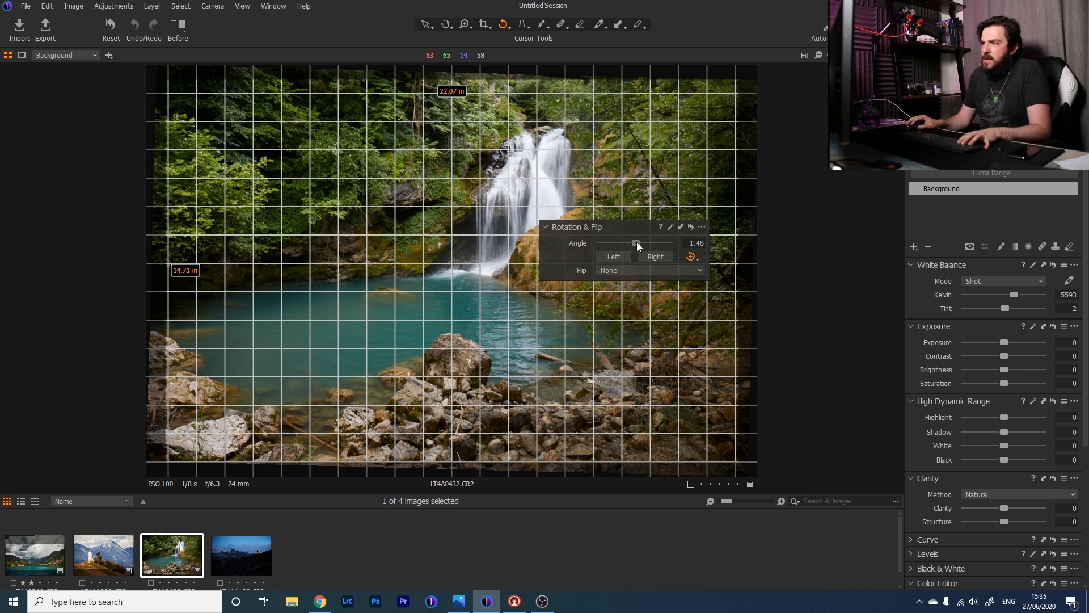
left_click_drag(637, 242, 637, 242)
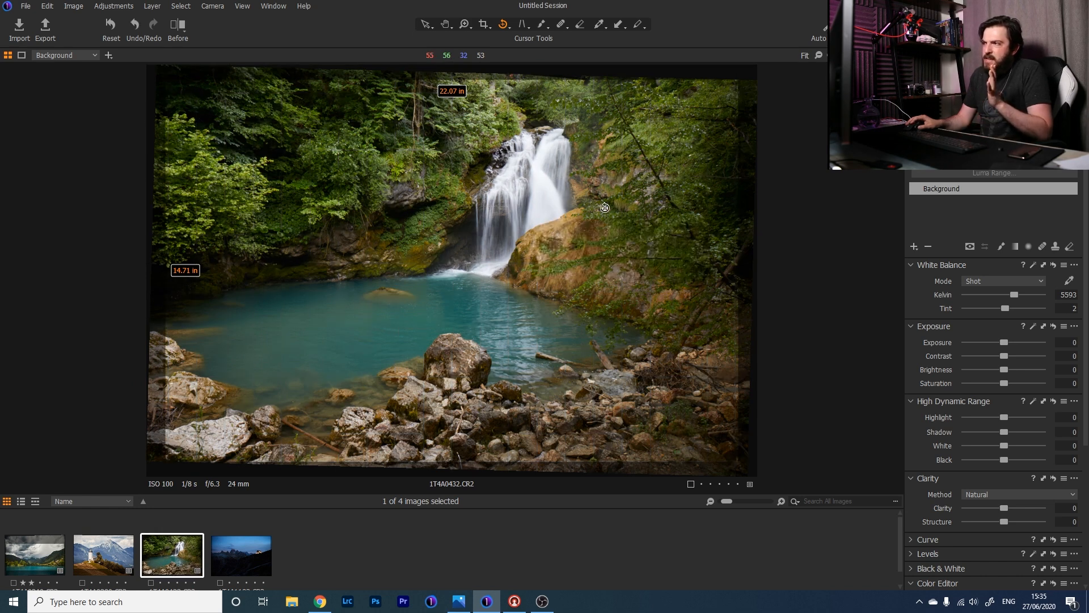
left_click(425, 24)
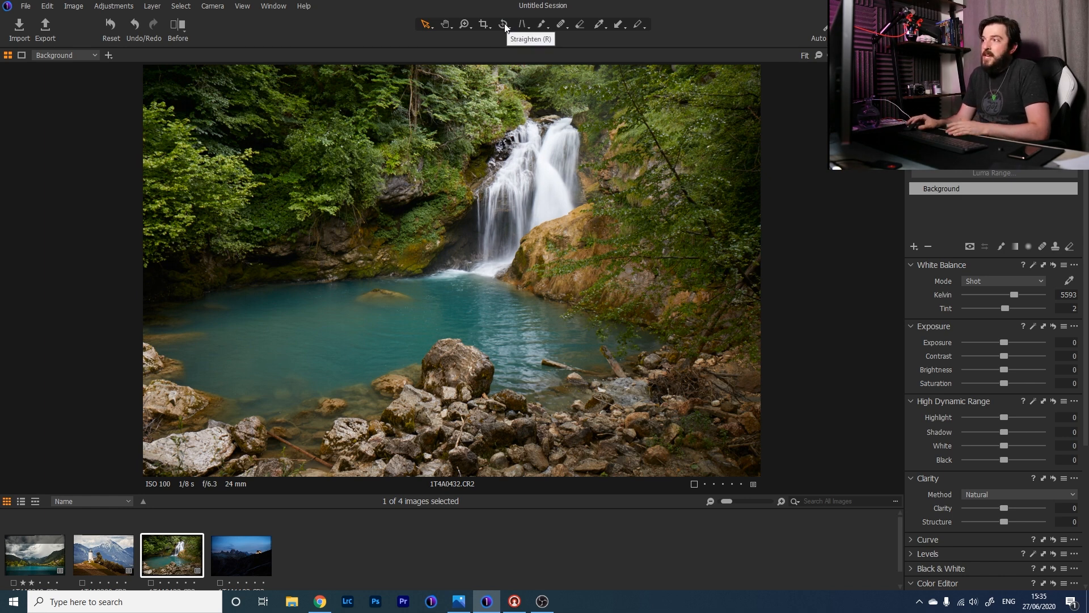
Start cropping the waterfall photo and switch the crop's aspect ratio from 16x9 to Original
left_click(483, 25)
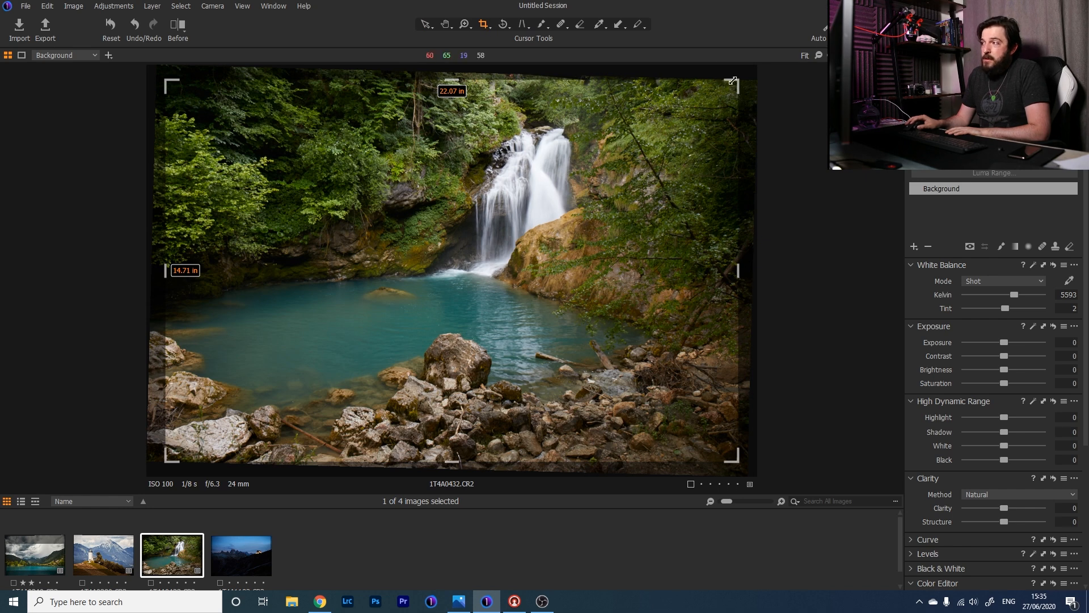
left_click_drag(734, 80, 730, 80)
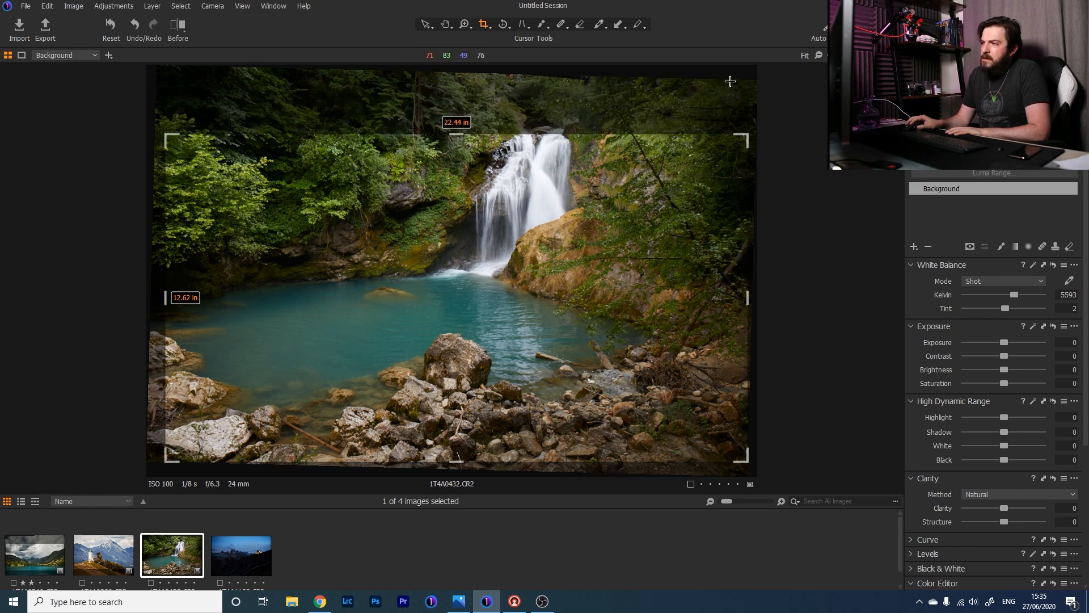
right_click(478, 208)
left_click(478, 208)
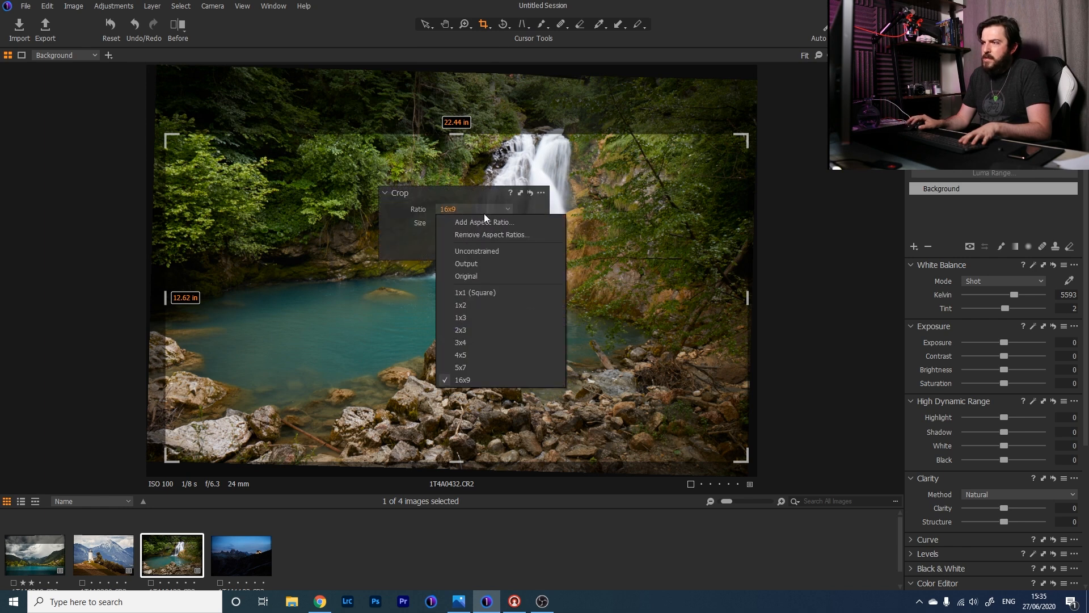
left_click(492, 275)
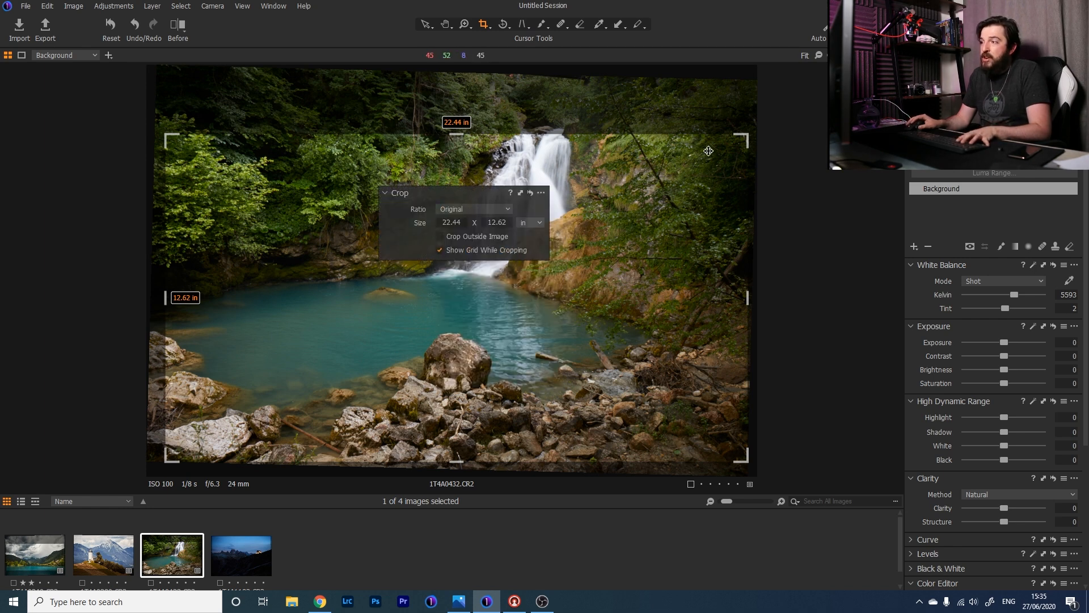
Crop the waterfall photo to about 19.81 x 13.20 in, trimming mainly the dark trees at its right edge and the foreground rocks
left_click_drag(747, 137, 701, 94)
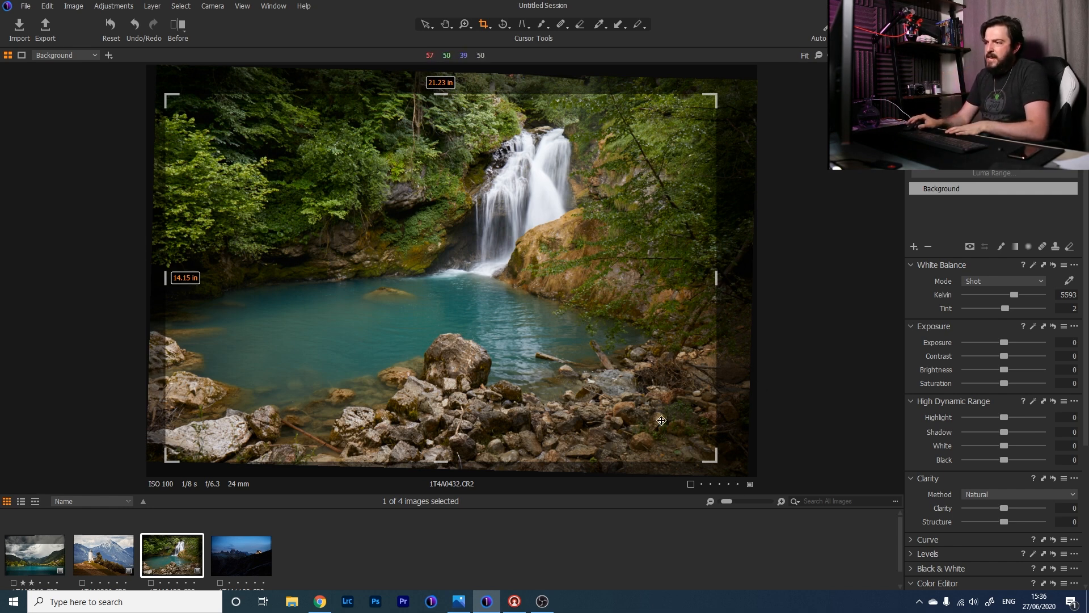
left_click_drag(716, 461, 687, 432)
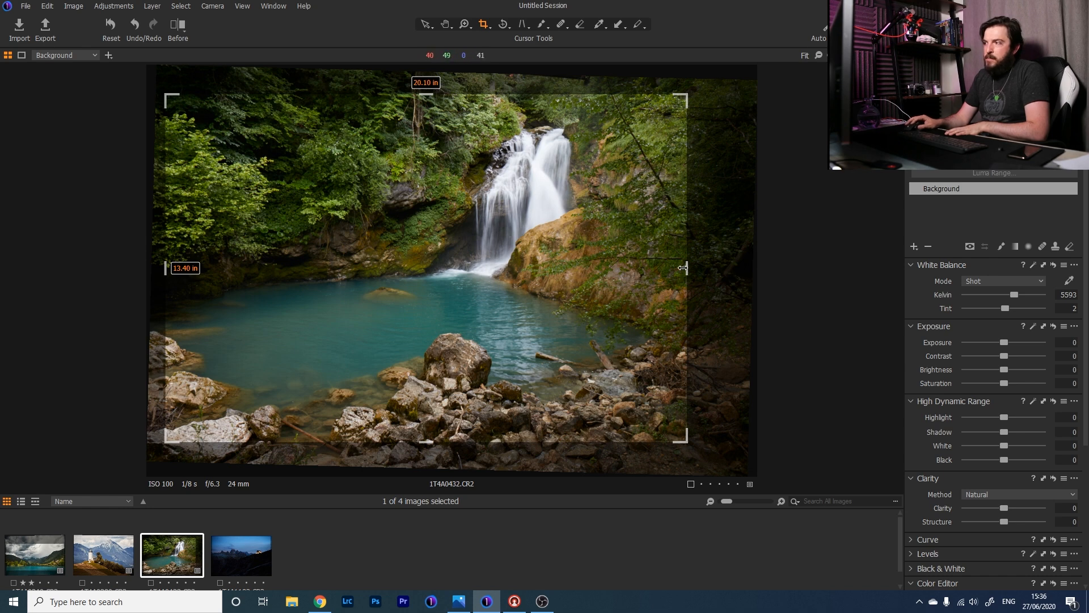
left_click_drag(682, 267, 680, 268)
left_click_drag(316, 312, 282, 306)
left_click_drag(283, 307, 268, 308)
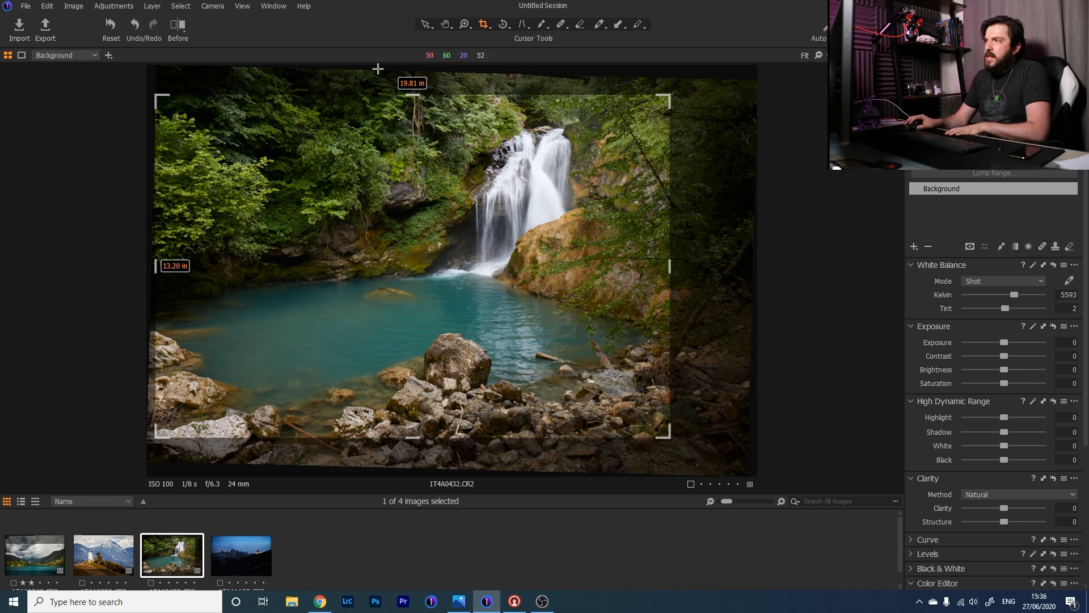
left_click(425, 24)
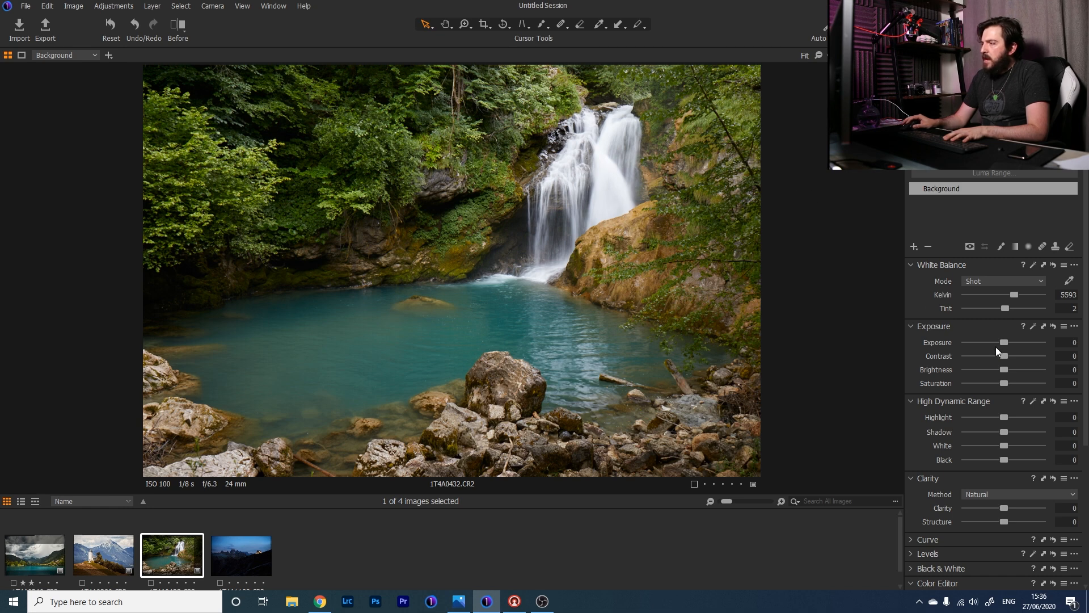
Set the background's highlight to -31, contrast to 3 and shadow to -13
left_click_drag(1003, 417, 938, 421)
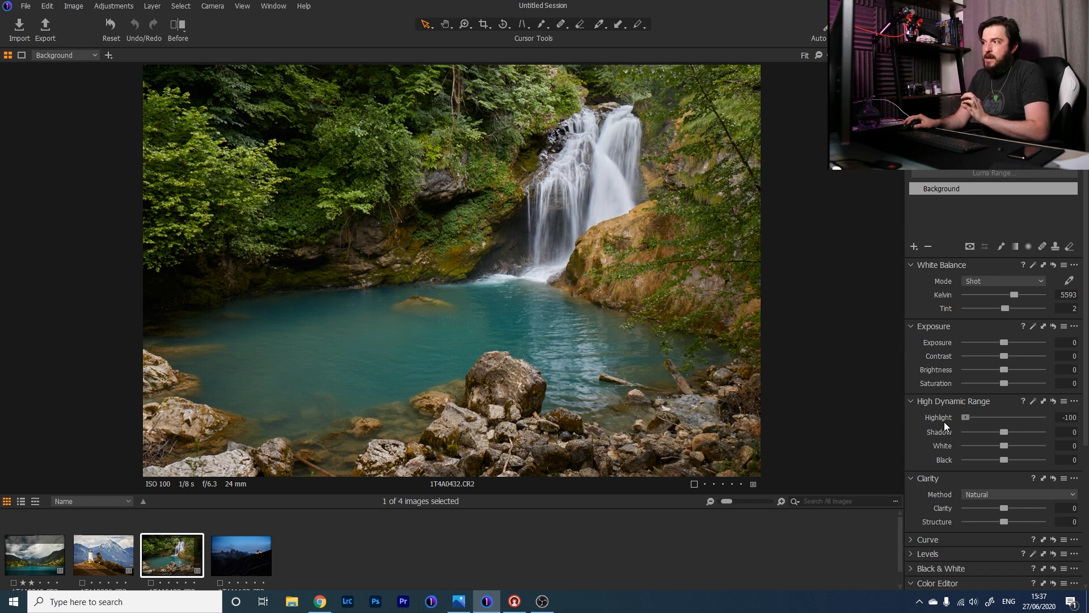
left_click_drag(965, 418, 997, 423)
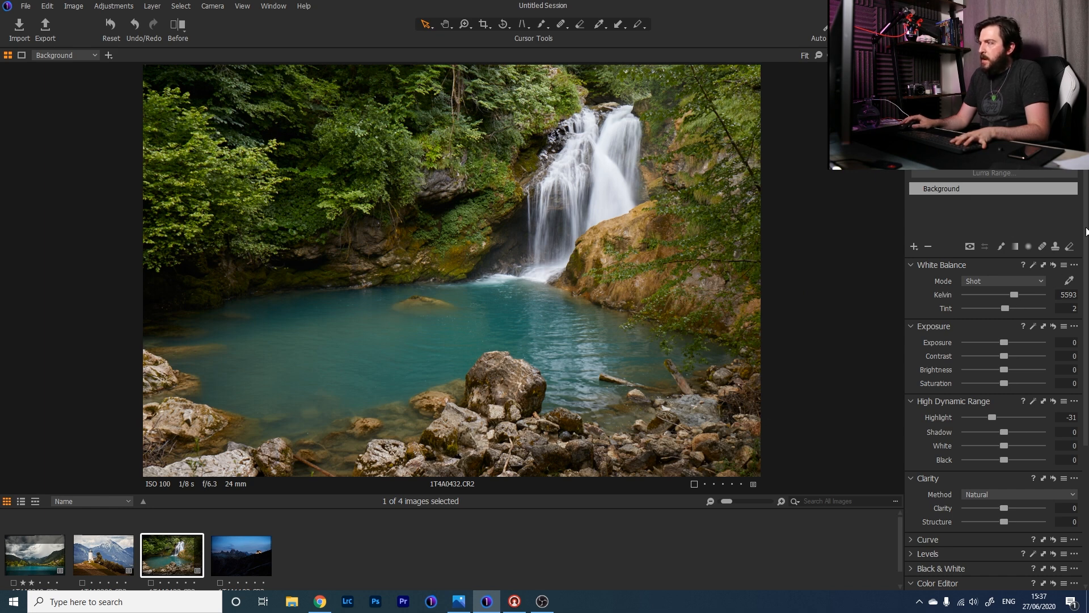
scroll(1087, 270, "down", 2)
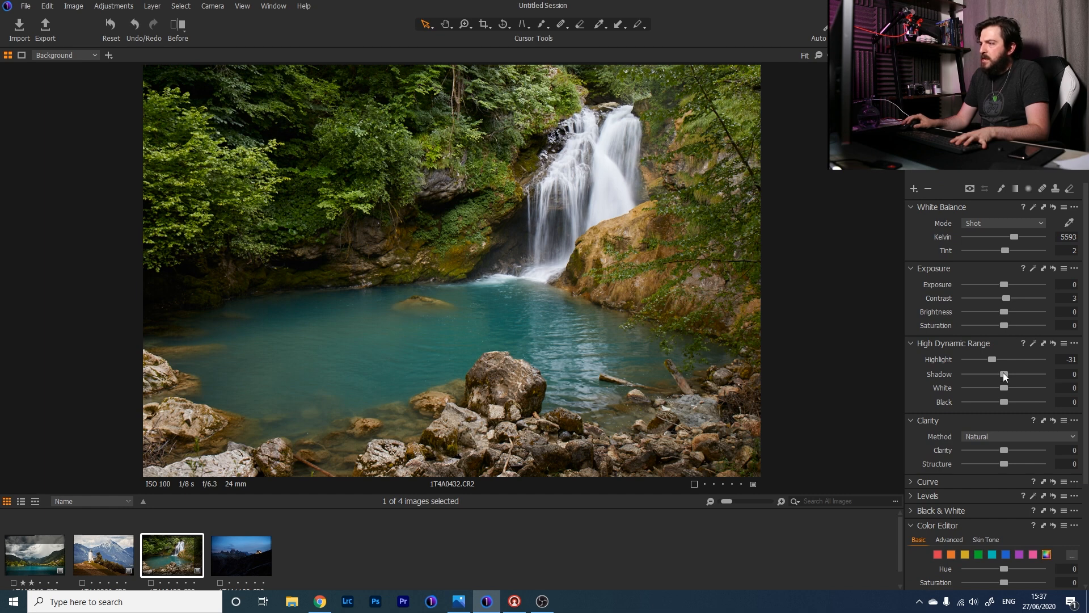
left_click_drag(1004, 375, 1000, 374)
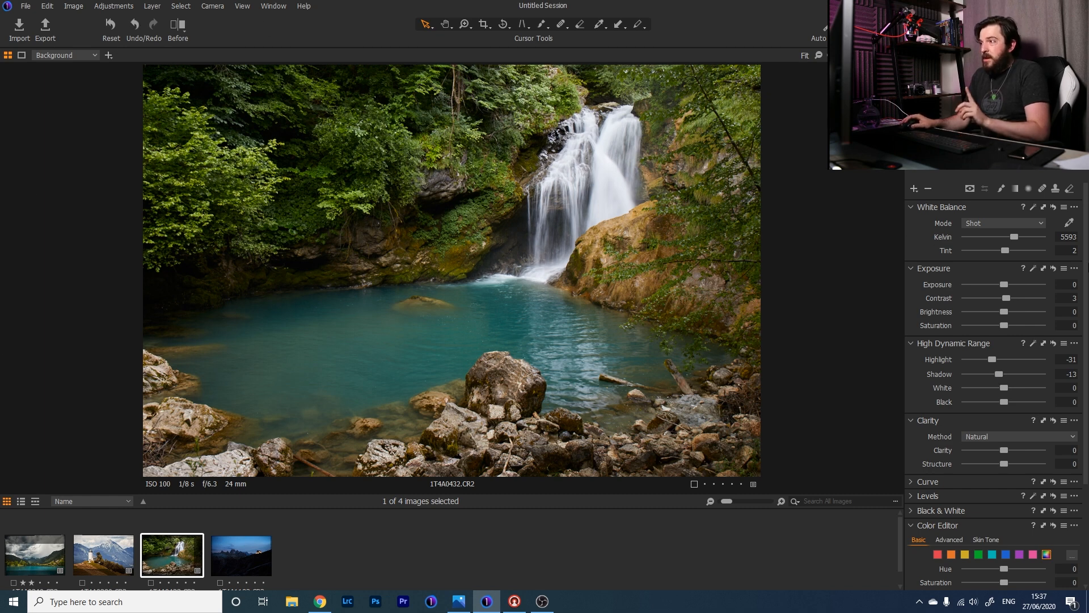
Darken the photo's edges with a vignetting amount of -0.89, using the Elliptic on Crop method
scroll(1086, 300, "down", 2)
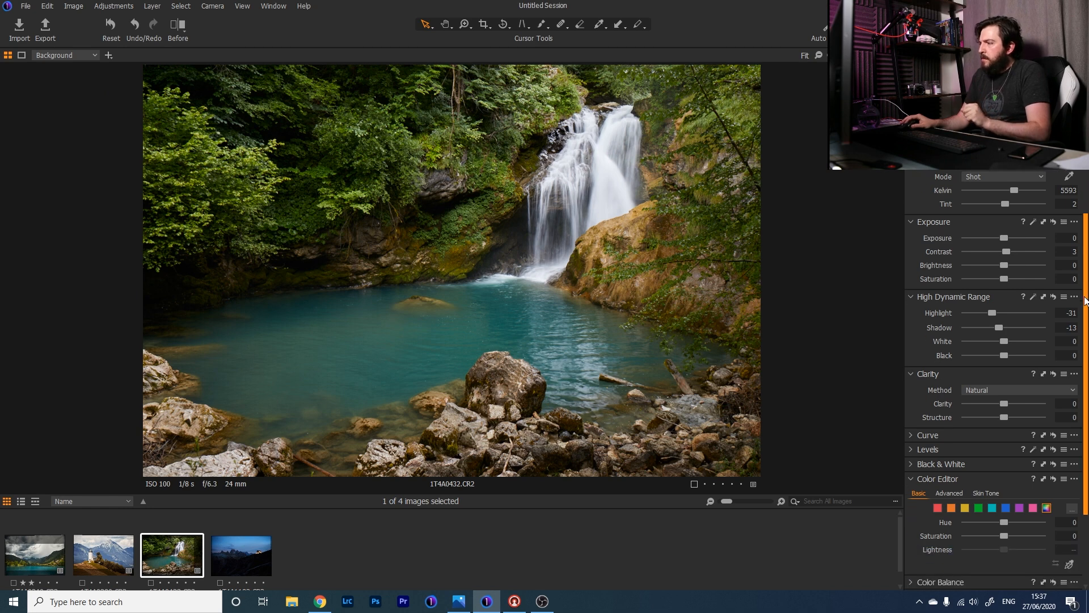
scroll(1086, 301, "down", 4)
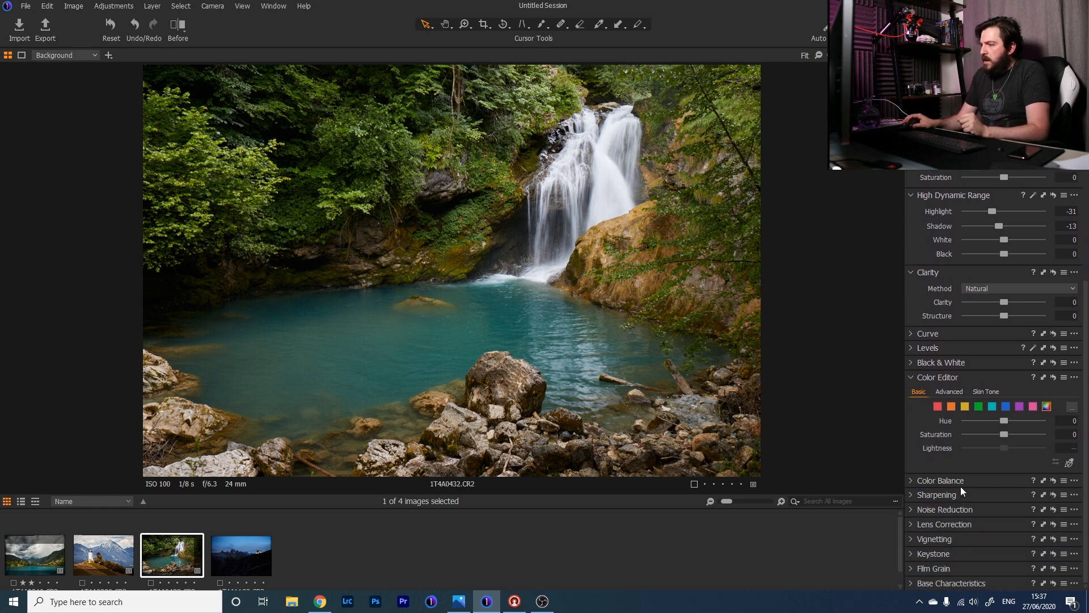
left_click(911, 539)
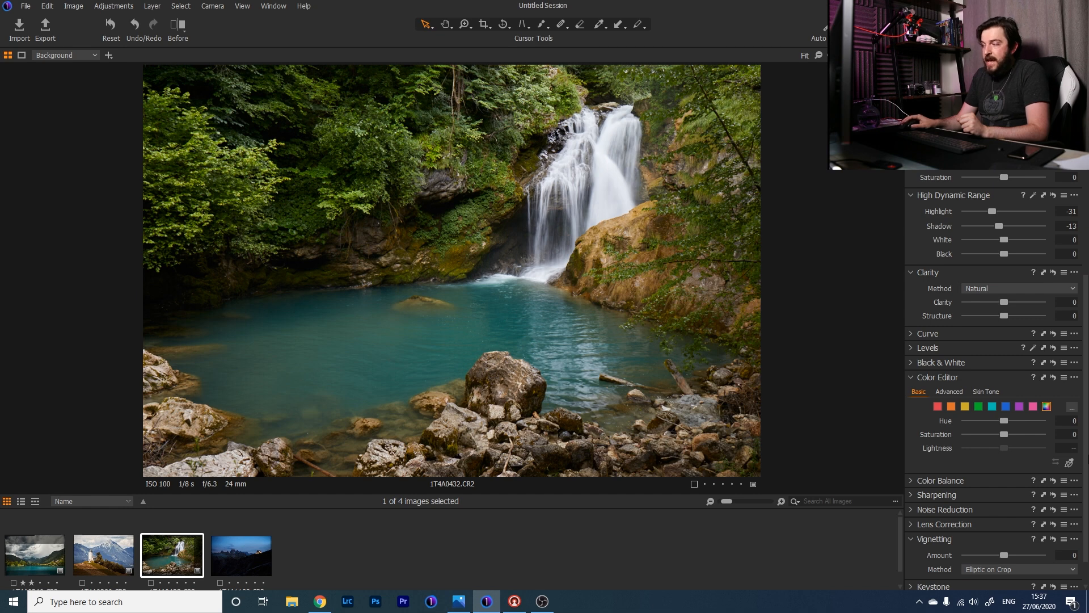
scroll(1063, 509, "down", 1)
left_click_drag(1003, 522, 997, 523)
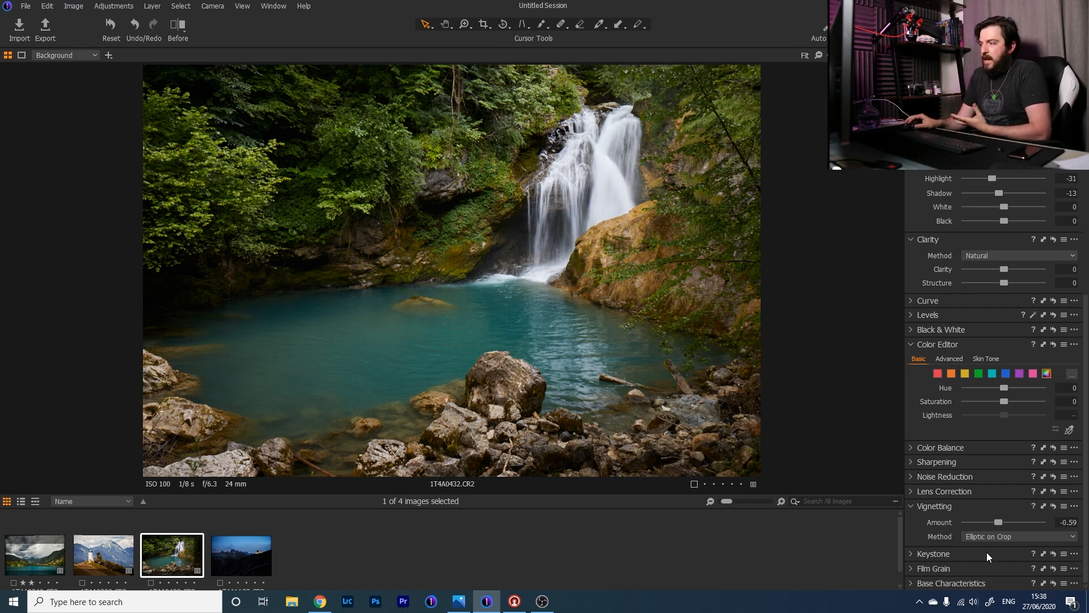
left_click_drag(1000, 521, 897, 536)
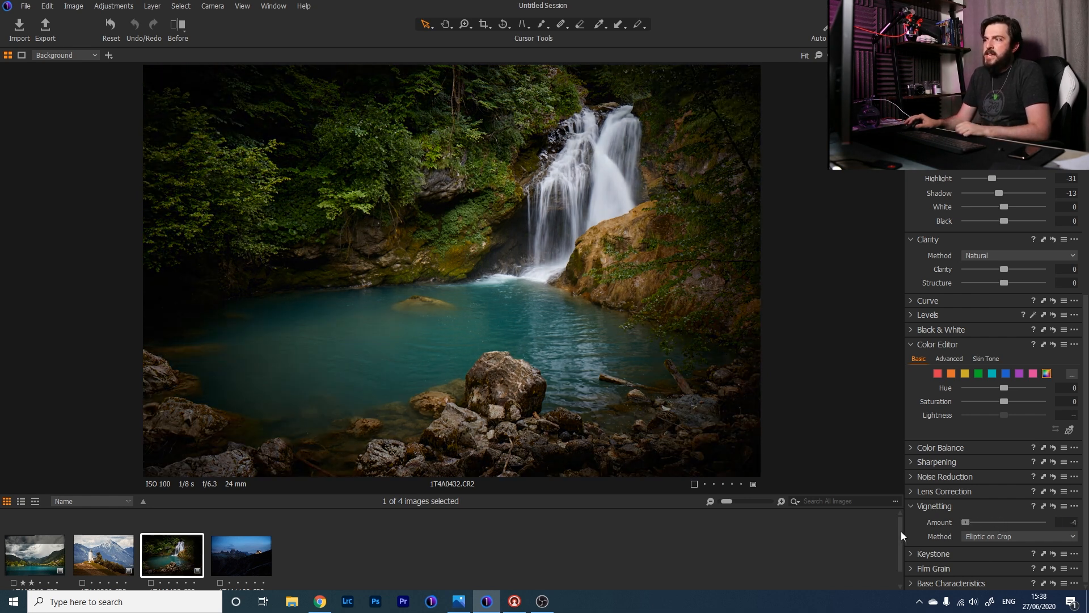
left_click_drag(965, 523, 999, 518)
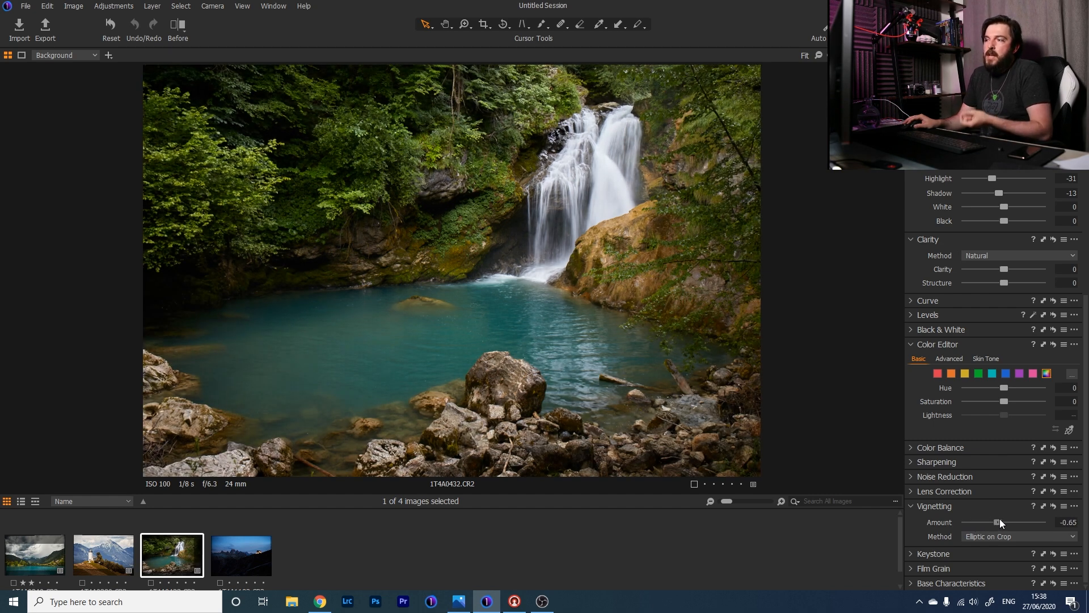
left_click_drag(1000, 519, 999, 519)
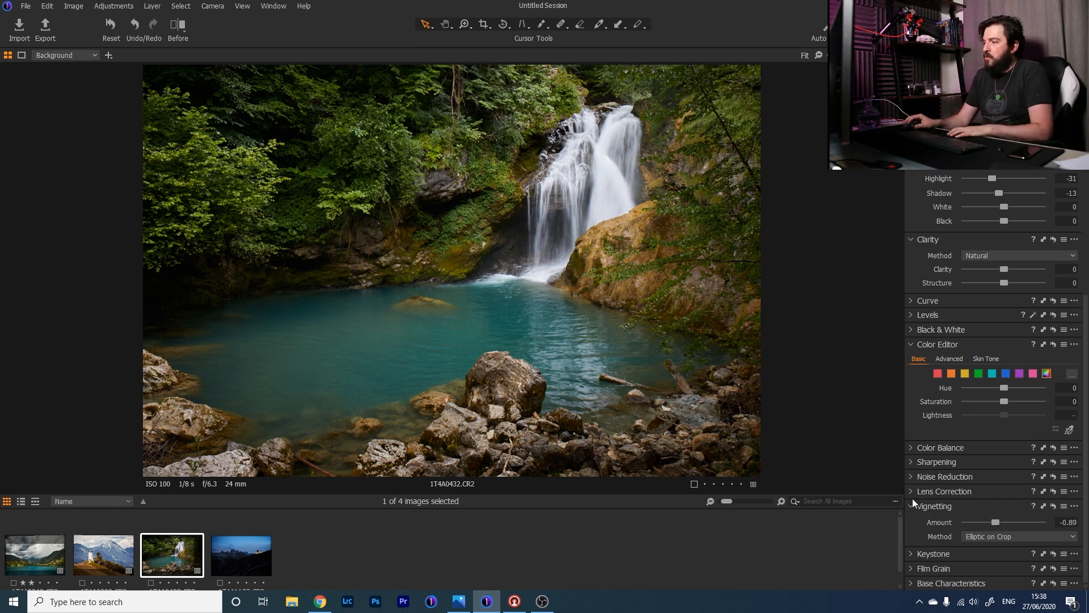
Compare the waterfall photo with and without vignetting by temporarily resetting the adjustment several times
left_click(1054, 506)
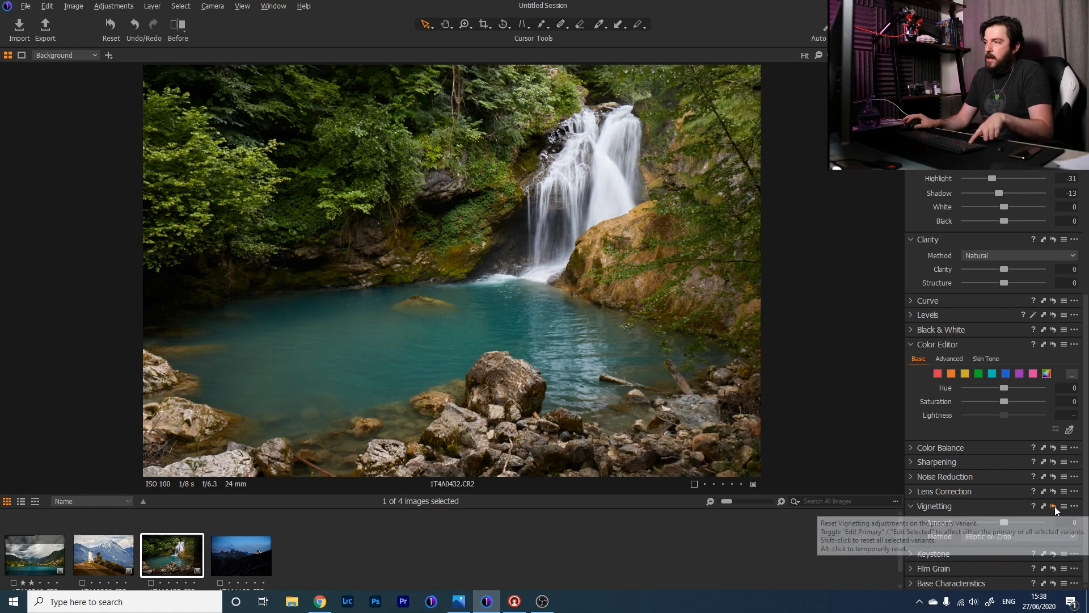
left_click(1054, 506, "alt")
left_click(1055, 506, "alt")
left_click(1054, 507, "alt")
left_click(1054, 506, "alt")
left_click(1055, 506, "alt")
left_click(1054, 506, "alt")
left_click(1054, 506, "alt")
left_click(1054, 507, "alt")
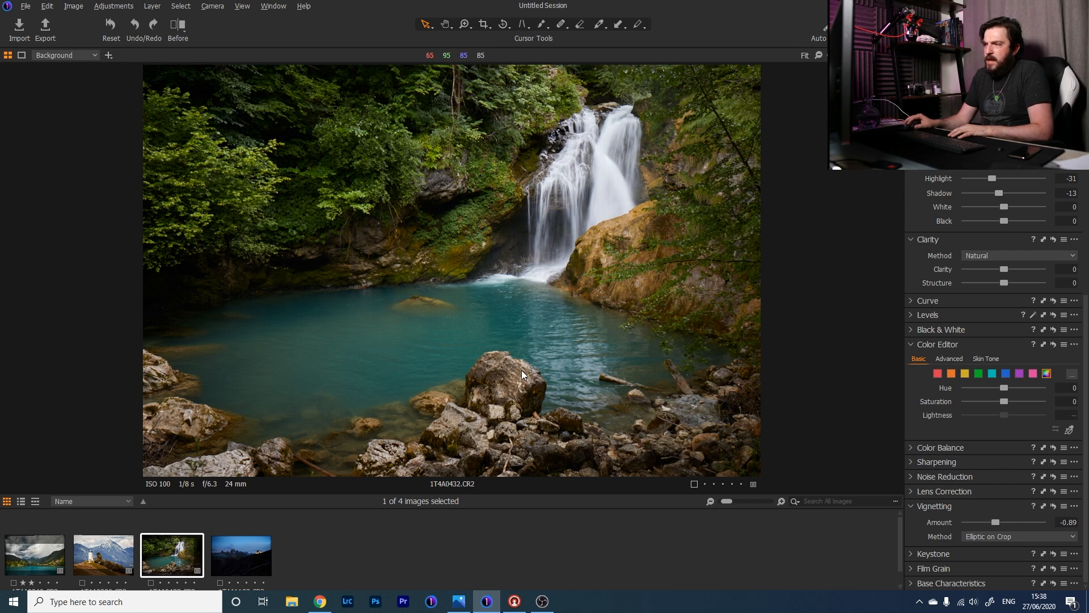
Set the cyan color range to hue 3.1, saturation 11.9 and lightness 22.2 to brighten the pool
left_click(990, 375)
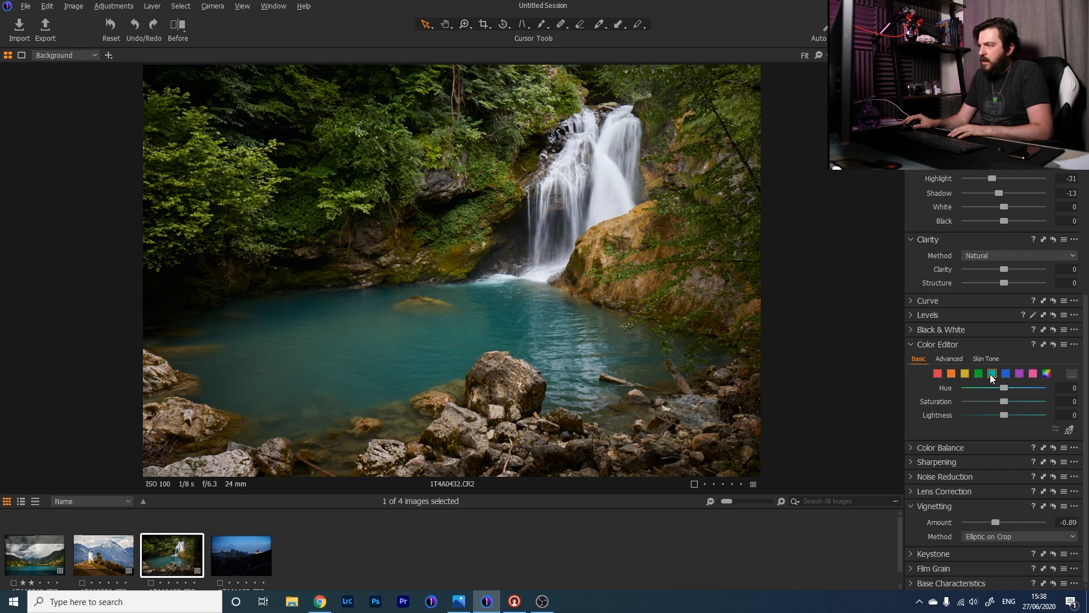
left_click_drag(1004, 387, 1008, 413)
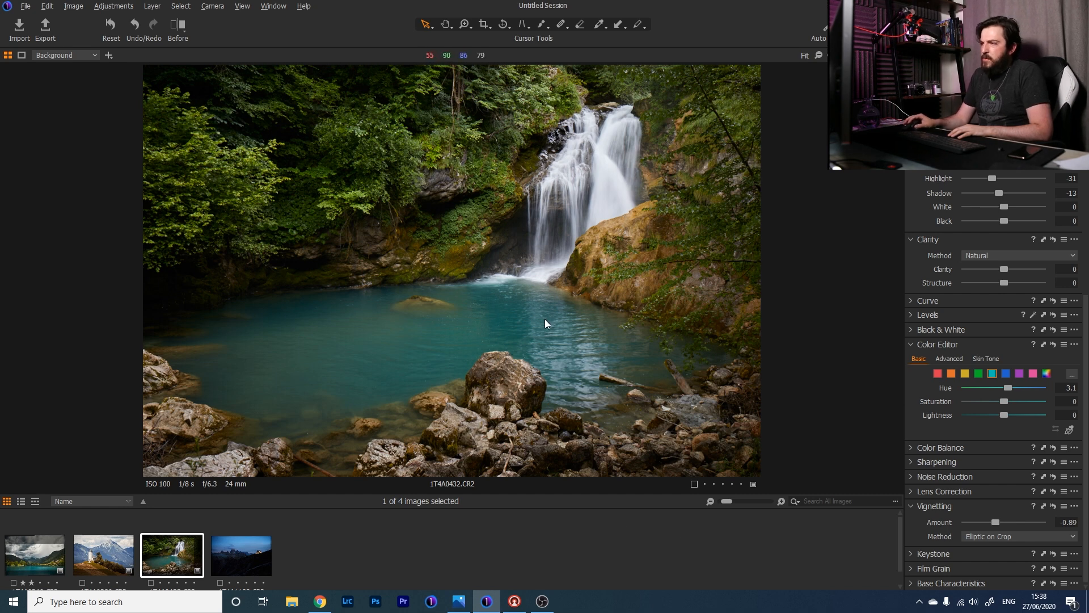
mouse_move(1009, 415)
left_mouse_down()
mouse_move(1026, 415)
mouse_move(1012, 404)
left_mouse_up()
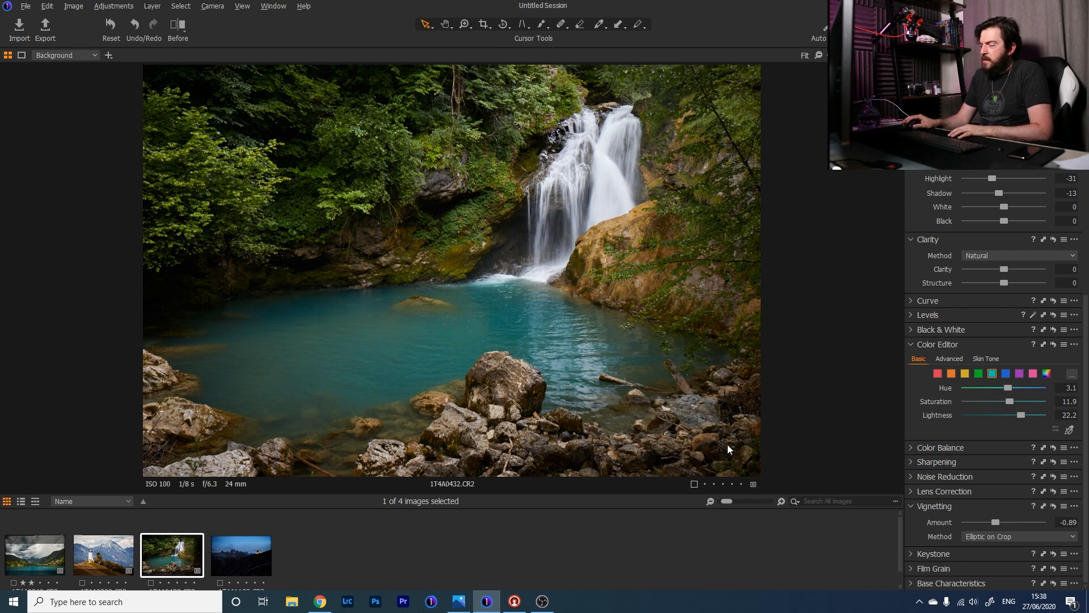
Shift the foliage colors by setting the green range's hue to -16 and adjusting the yellow range's hue
left_click(980, 374)
mouse_move(1003, 387)
left_mouse_down()
mouse_move(945, 403)
mouse_move(985, 397)
left_mouse_up()
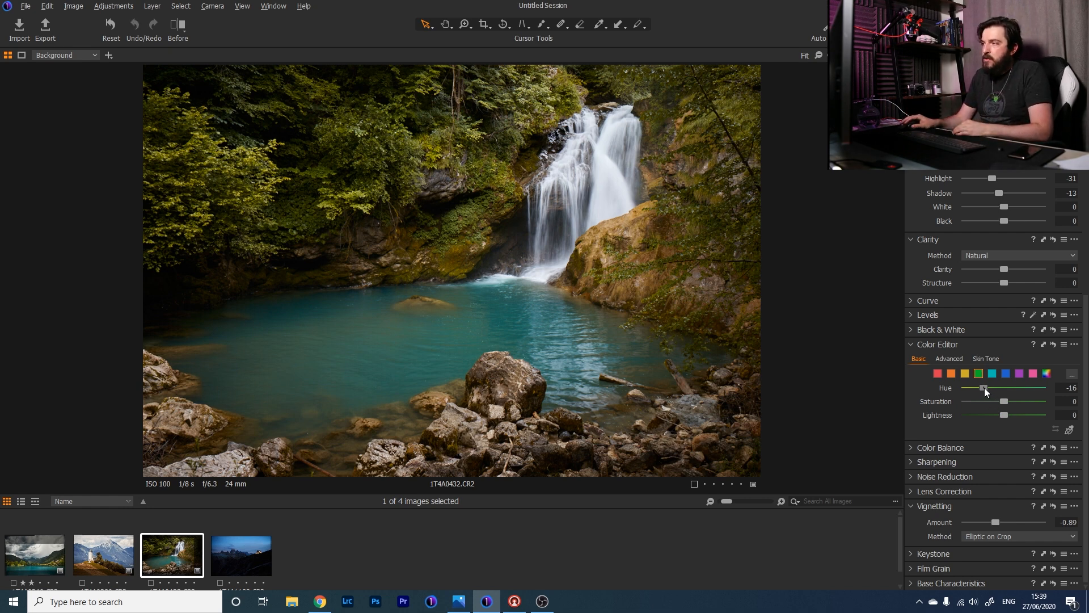
left_click(966, 374)
mouse_move(1009, 388)
left_mouse_down()
mouse_move(975, 389)
mouse_move(1022, 386)
mouse_move(958, 390)
mouse_move(1005, 389)
left_mouse_up()
Set the orange color range to hue -2.2, saturation -11.3 and lightness -21.5
left_click(952, 374)
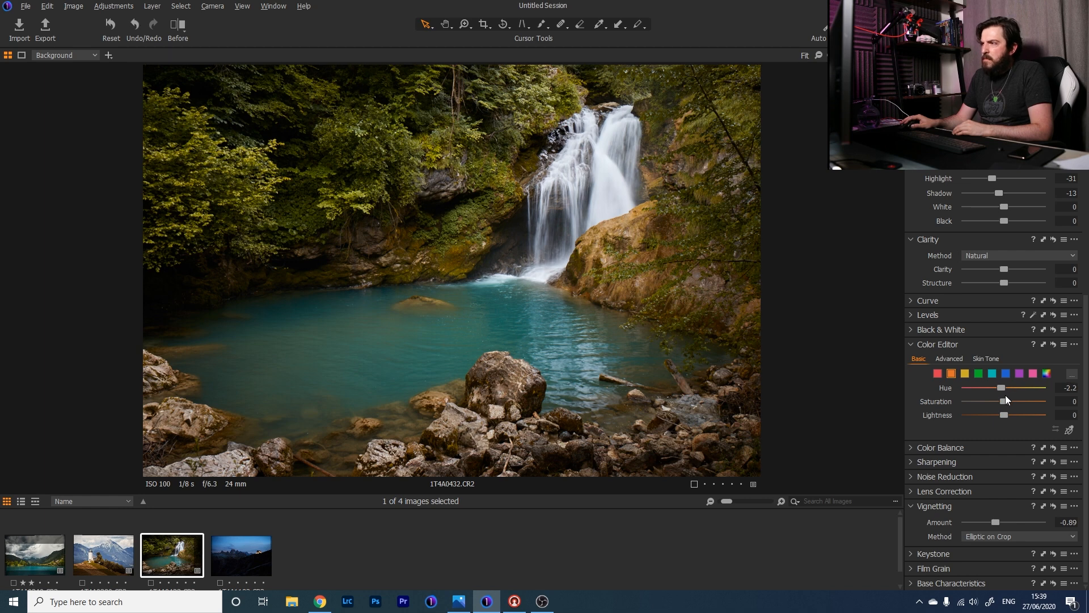
left_click_drag(1004, 399, 925, 404)
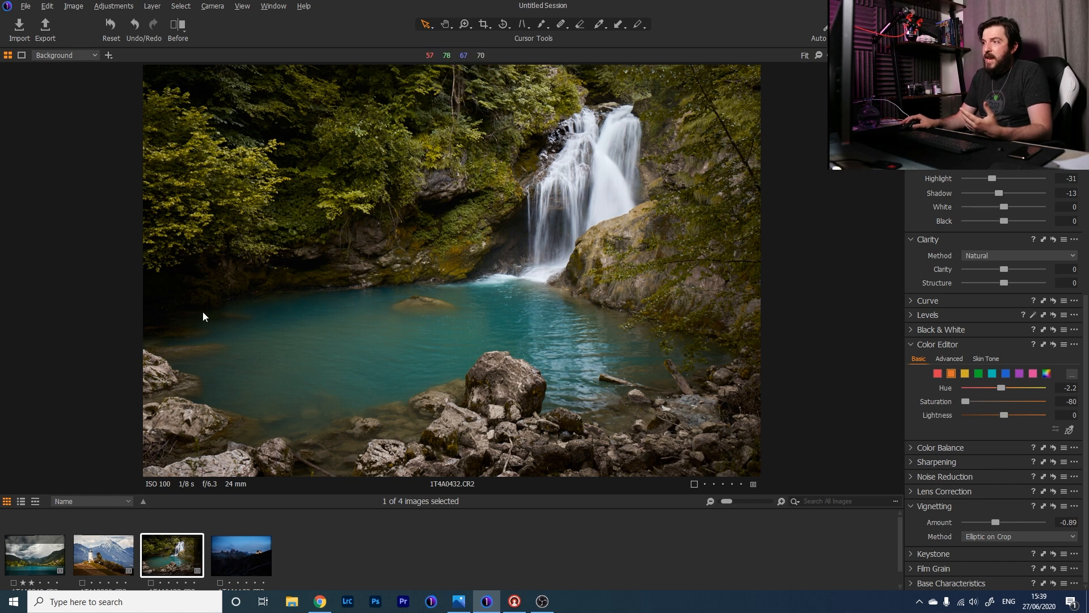
left_click_drag(978, 400, 997, 400)
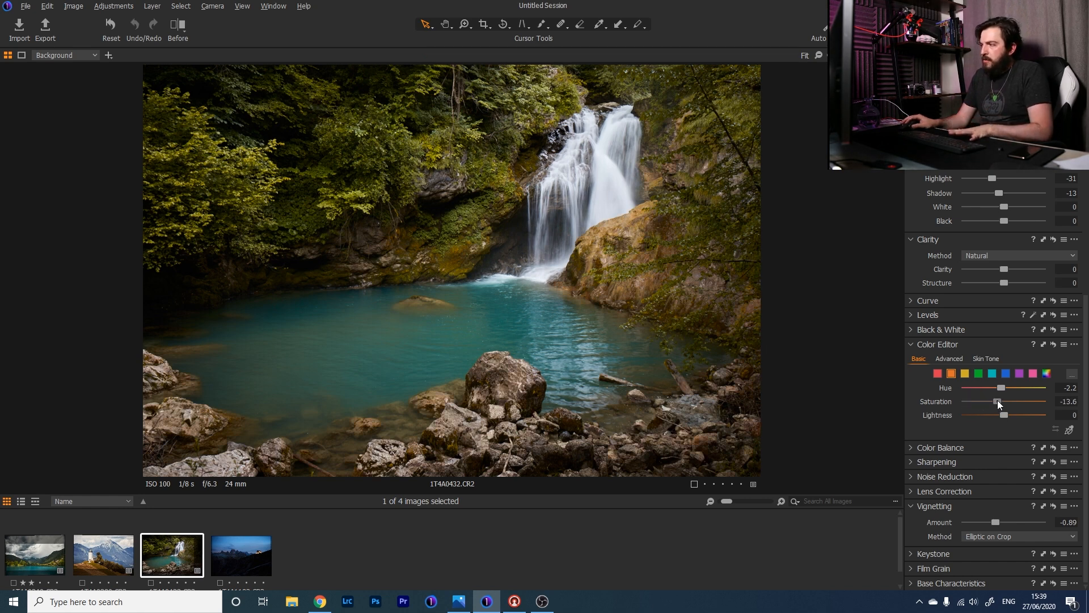
left_click_drag(1006, 417, 938, 406)
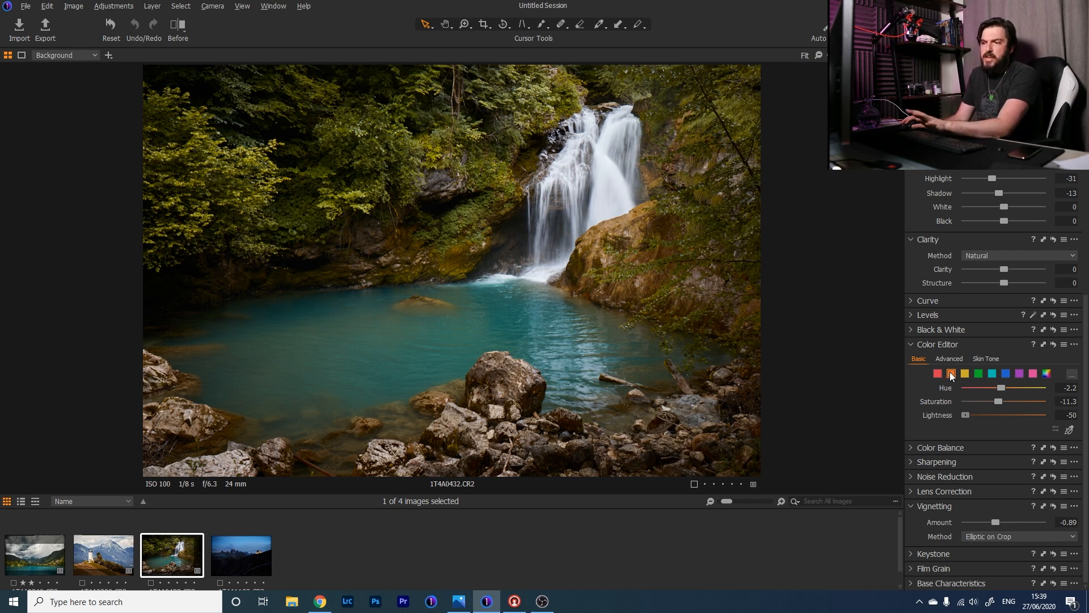
left_click_drag(965, 415, 988, 430)
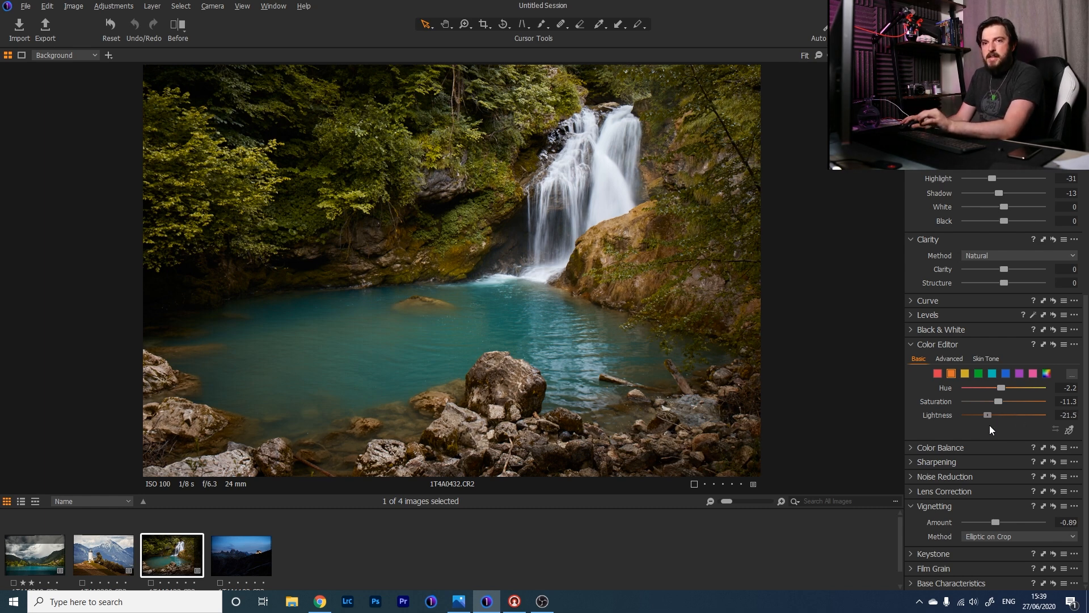
Set the orange color range's lightness to 23 to brighten the rocks beside the waterfall
left_click_drag(989, 423, 965, 434)
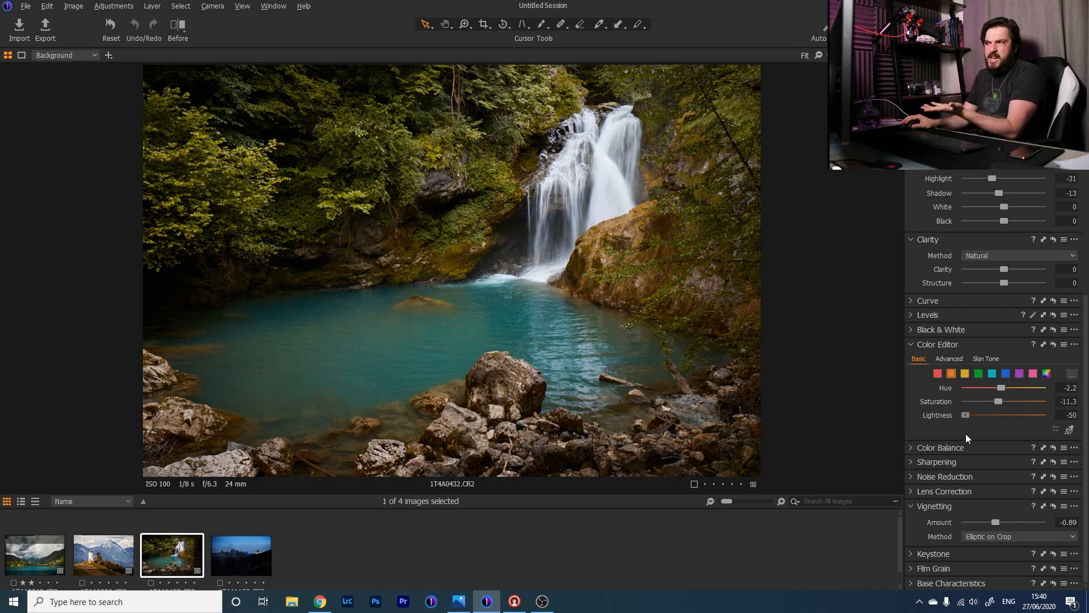
left_click_drag(966, 433, 1023, 426)
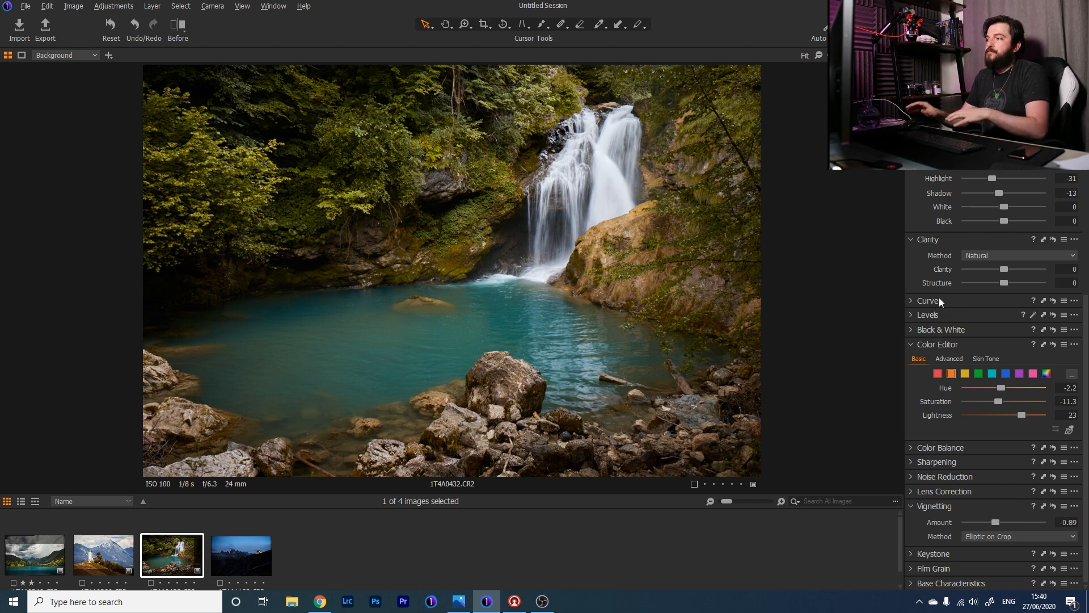
Compare the waterfall photo with and without the color edits by temporarily resetting the Color Editor several times
left_click(1053, 344, "alt")
left_click(1054, 344, "alt")
left_click(1053, 343, "alt")
left_click(1054, 344, "alt")
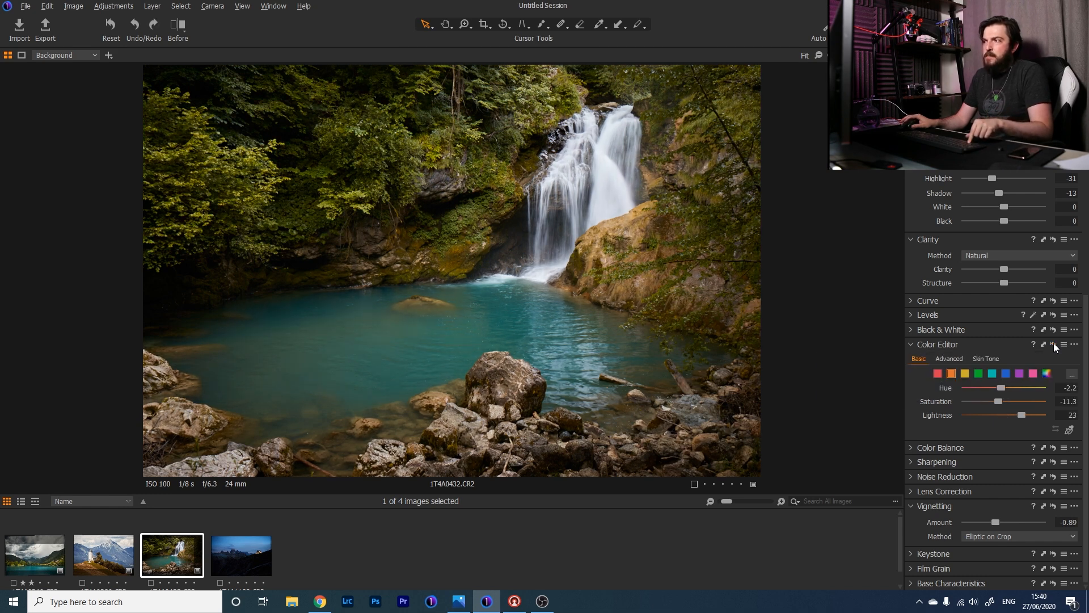
left_click(1054, 344, "alt")
left_click(1054, 344, "alt")
left_click(1053, 344, "alt")
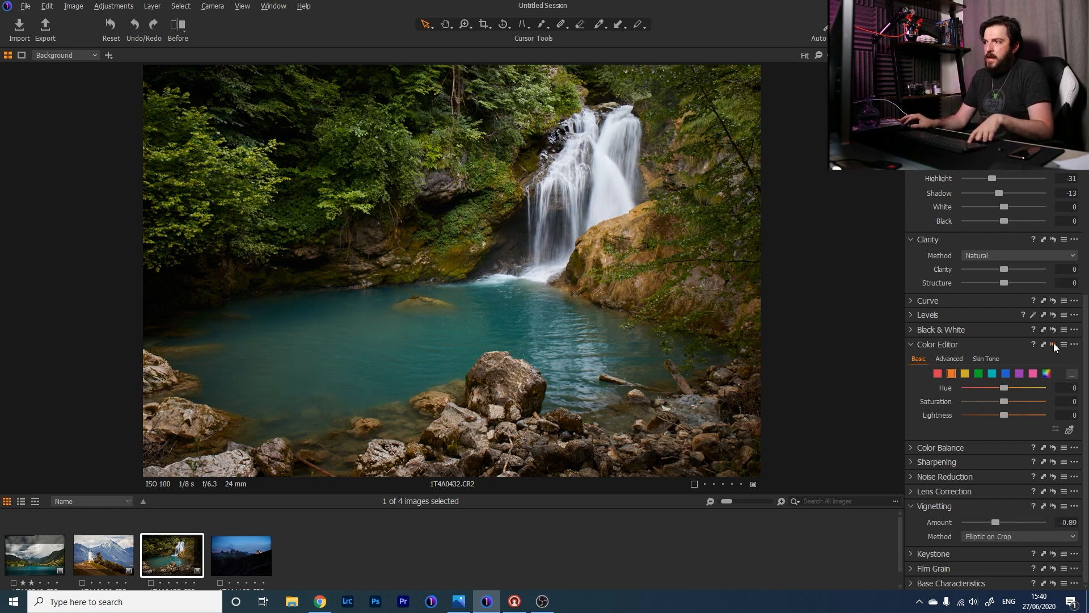
left_click(1053, 344, "alt")
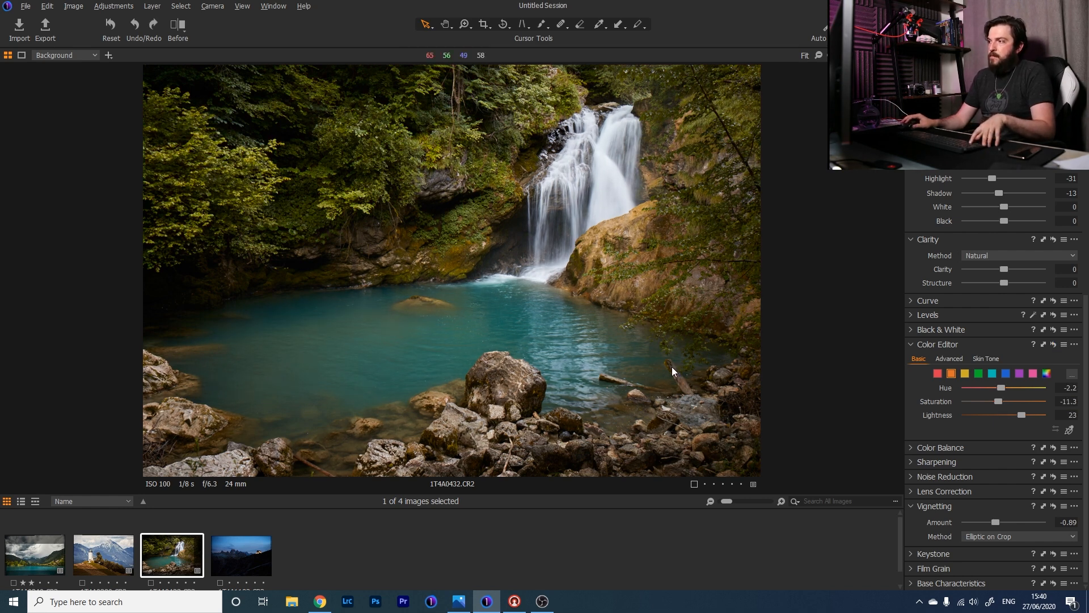
Inspect the waterfall's water and surrounding rocks up close, ending with the falls framed at 25% zoom
key("z")
left_click(618, 171)
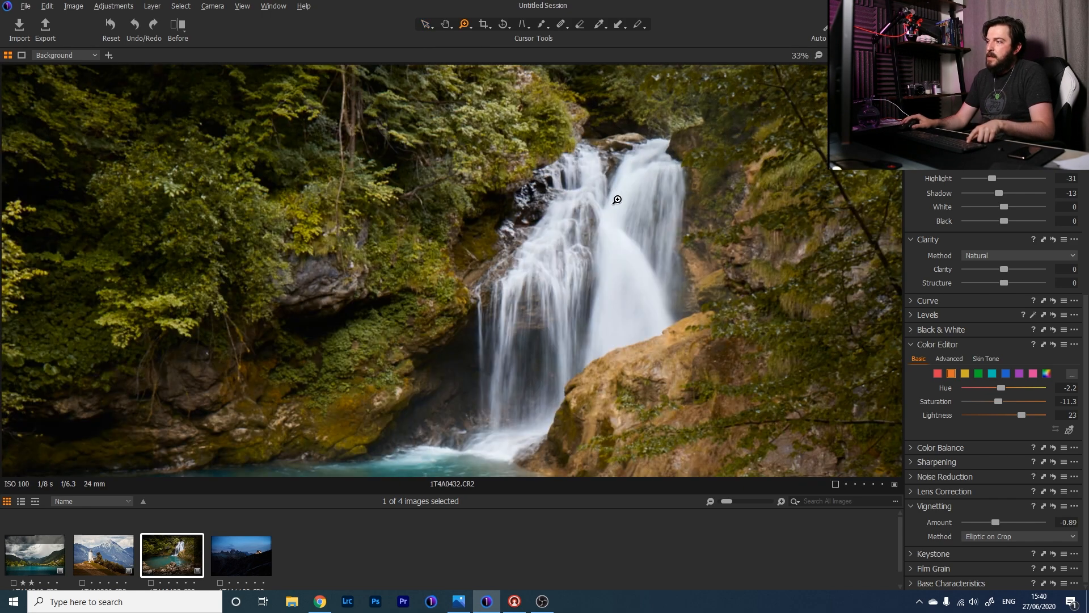
left_click(572, 217)
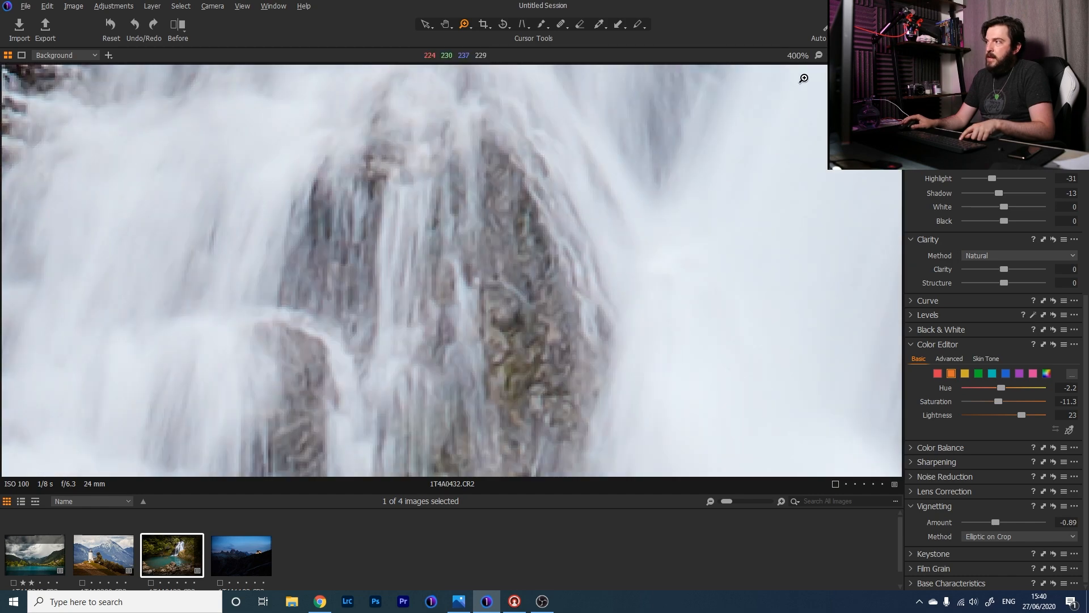
left_click(818, 55)
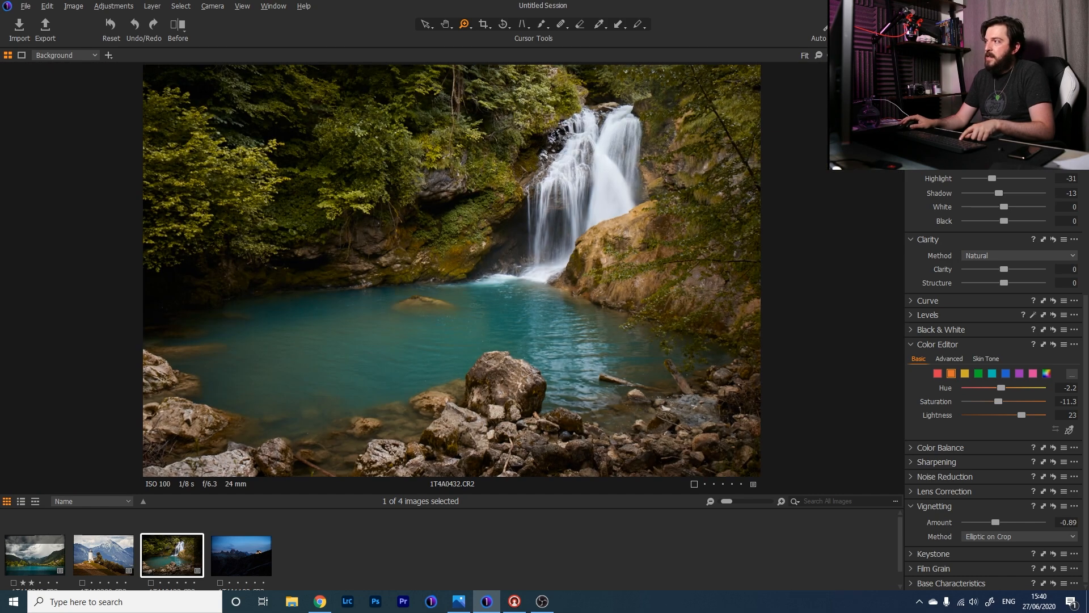
left_click(818, 56)
left_click_drag(801, 130, 480, 260)
left_click(819, 56)
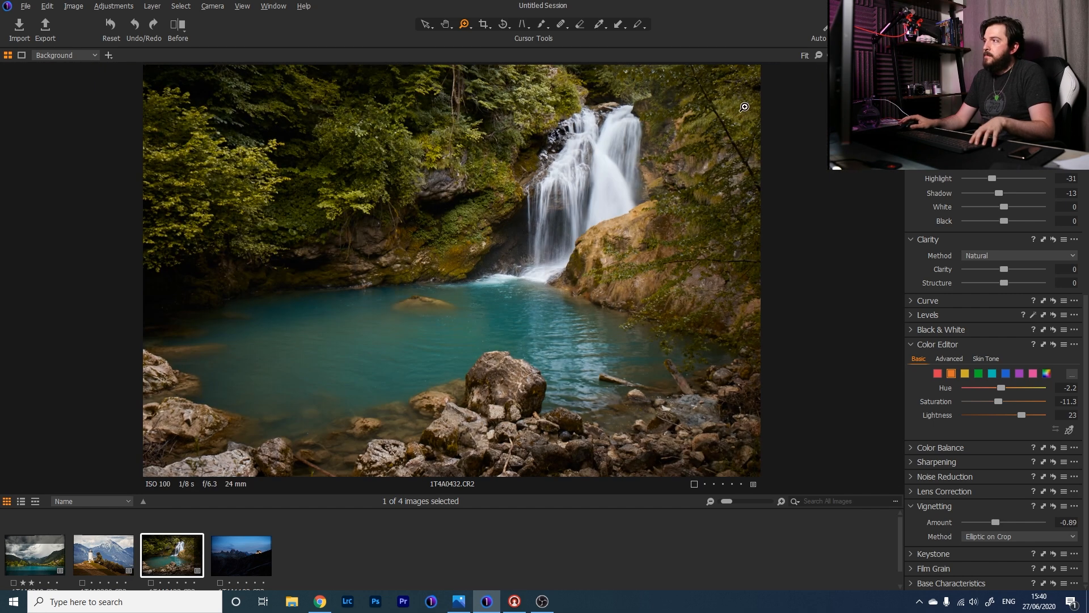
left_click(610, 187)
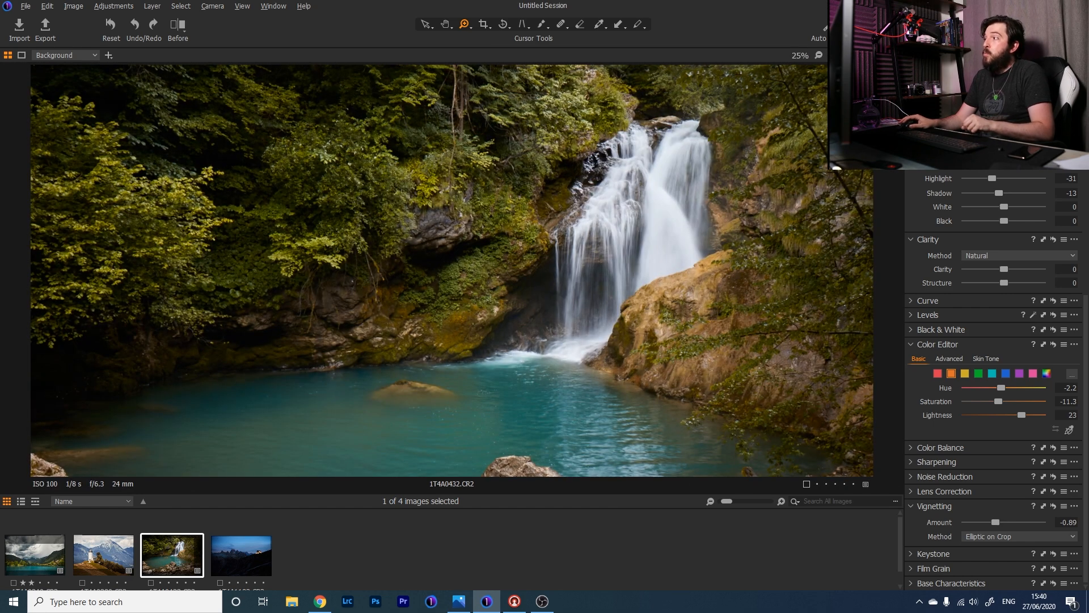
scroll(954, 236, "up", 5)
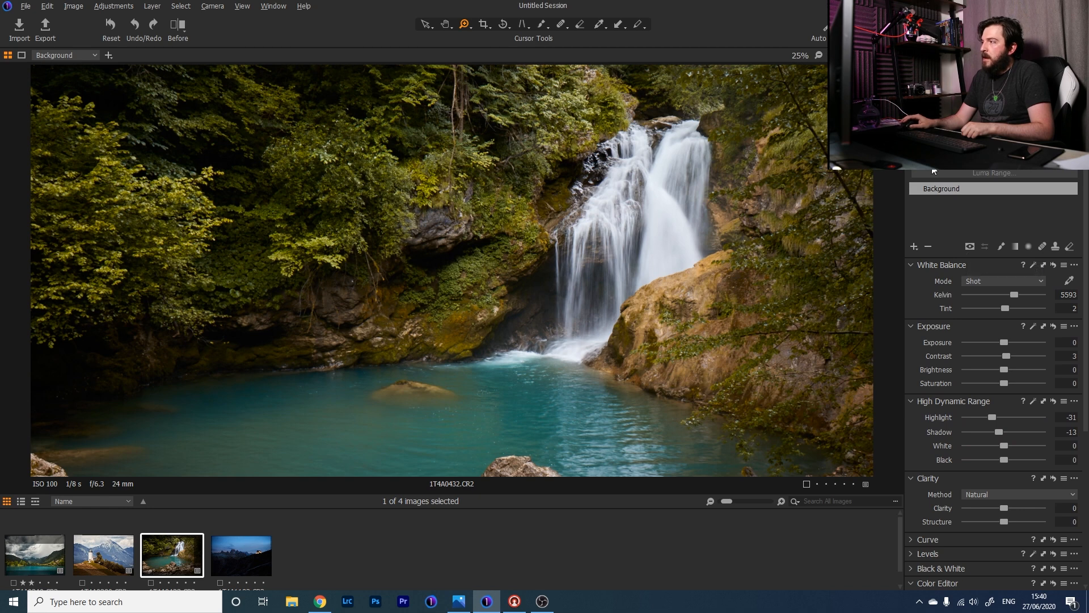
Create a new adjustment layer and paint a brush mask over the waterfall, adjusting the brush settings for it
left_click(914, 247)
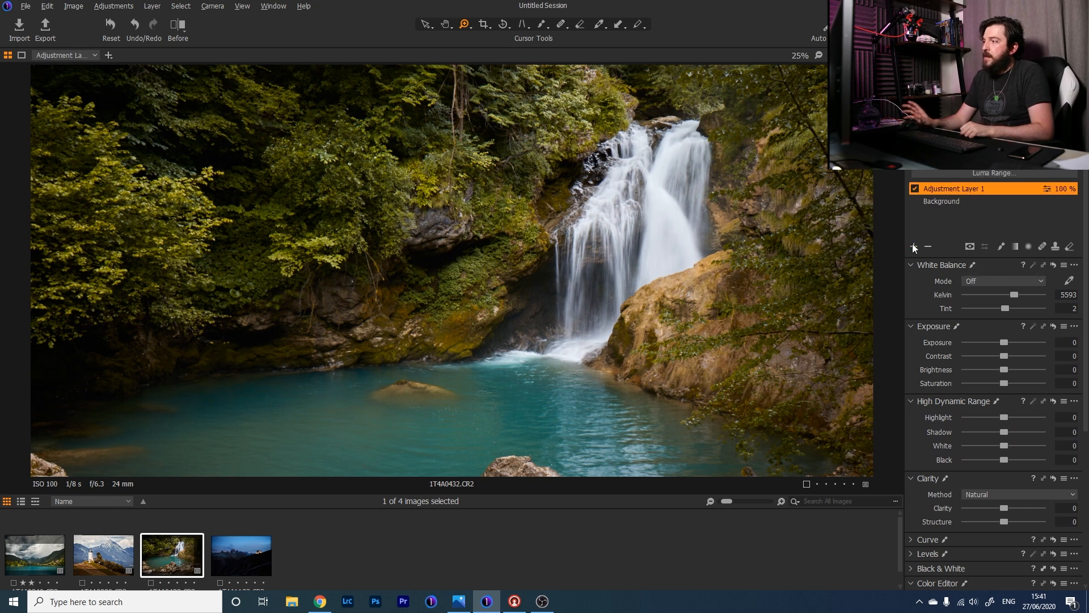
left_click(1002, 247)
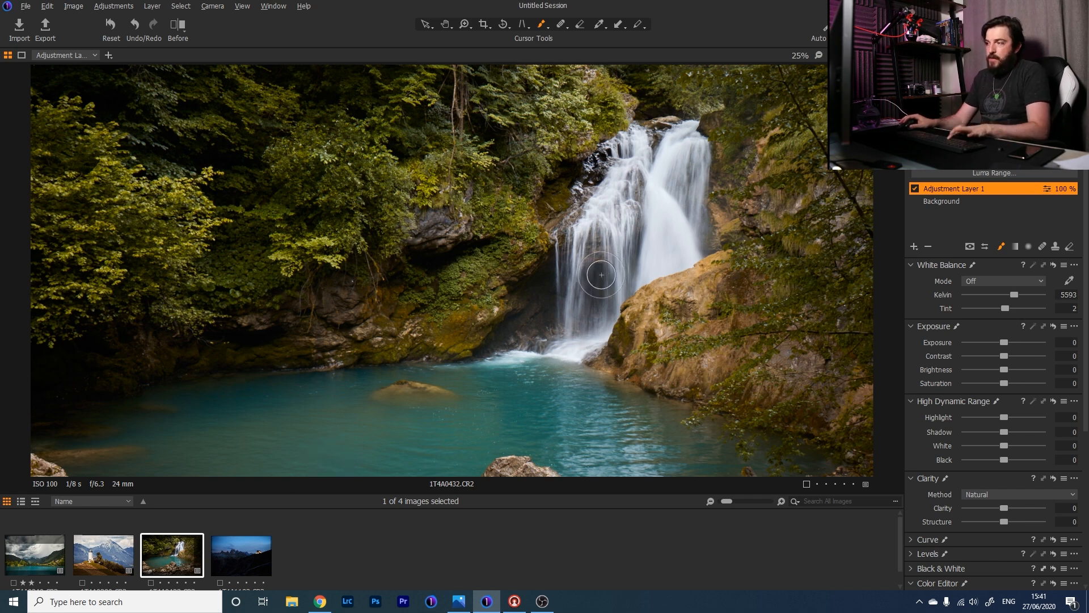
mouse_move(604, 227)
left_mouse_down()
mouse_move(592, 268)
mouse_move(620, 219)
left_mouse_up()
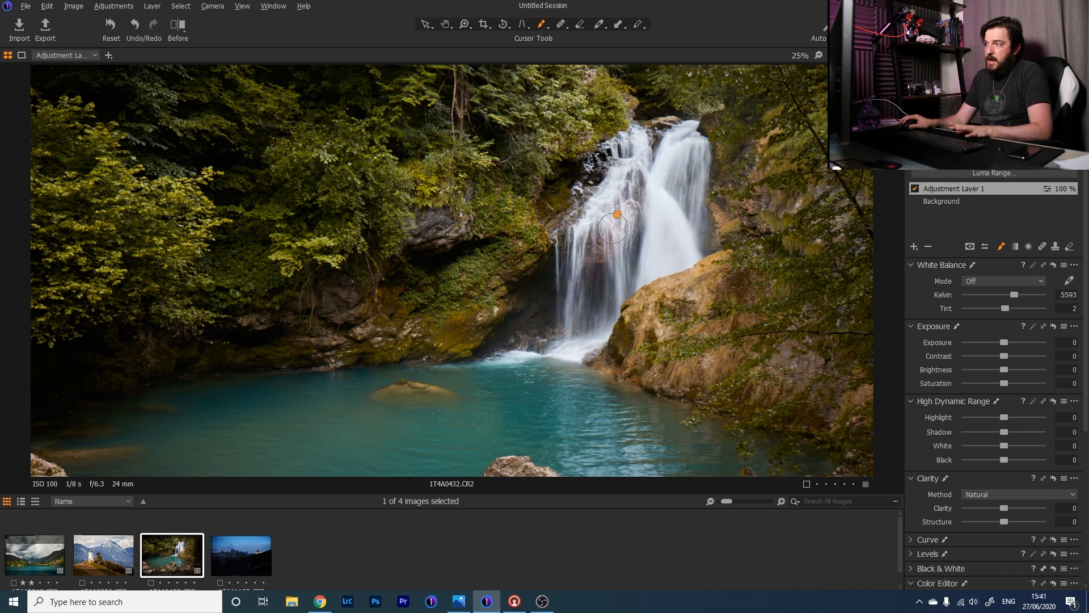
right_click(594, 262)
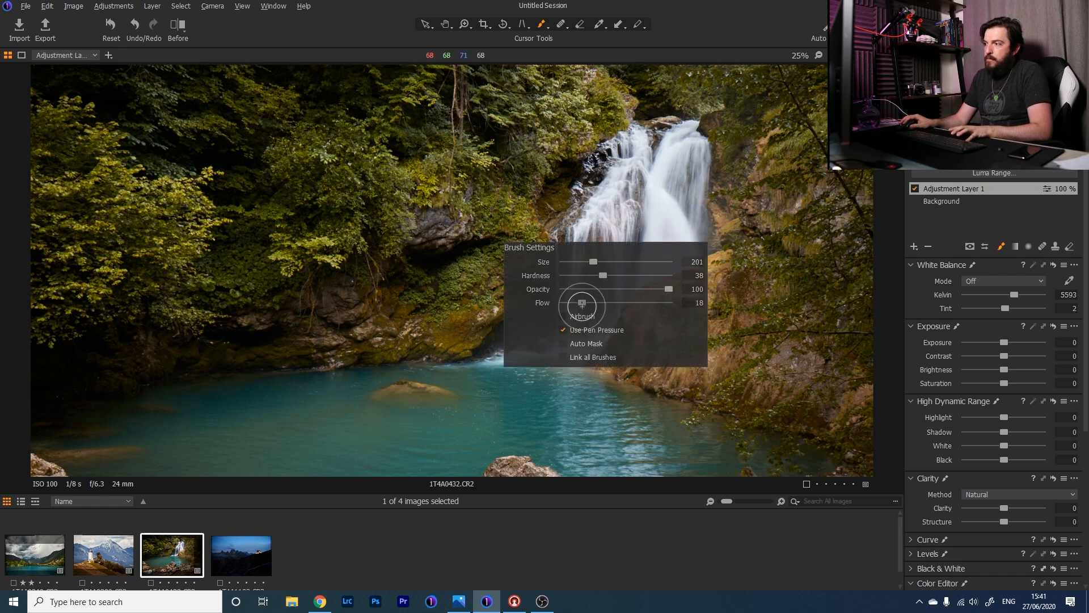
mouse_move(684, 176)
left_mouse_down()
mouse_move(664, 189)
mouse_move(682, 243)
mouse_move(699, 241)
mouse_move(655, 253)
mouse_move(612, 294)
mouse_move(631, 256)
mouse_move(668, 270)
mouse_move(619, 270)
left_mouse_up()
right_click(631, 262)
mouse_move(627, 165)
left_mouse_down()
mouse_move(626, 215)
mouse_move(649, 189)
mouse_move(673, 215)
mouse_move(694, 201)
mouse_move(668, 256)
mouse_move(634, 261)
mouse_move(672, 254)
mouse_move(595, 310)
mouse_move(589, 350)
mouse_move(501, 359)
mouse_move(594, 279)
mouse_move(575, 235)
mouse_move(589, 214)
mouse_move(614, 246)
mouse_move(626, 231)
mouse_move(623, 194)
mouse_move(605, 182)
mouse_move(630, 141)
mouse_move(639, 136)
mouse_move(623, 161)
mouse_move(637, 176)
mouse_move(686, 129)
mouse_move(684, 185)
mouse_move(700, 163)
mouse_move(563, 288)
mouse_move(545, 322)
left_mouse_up()
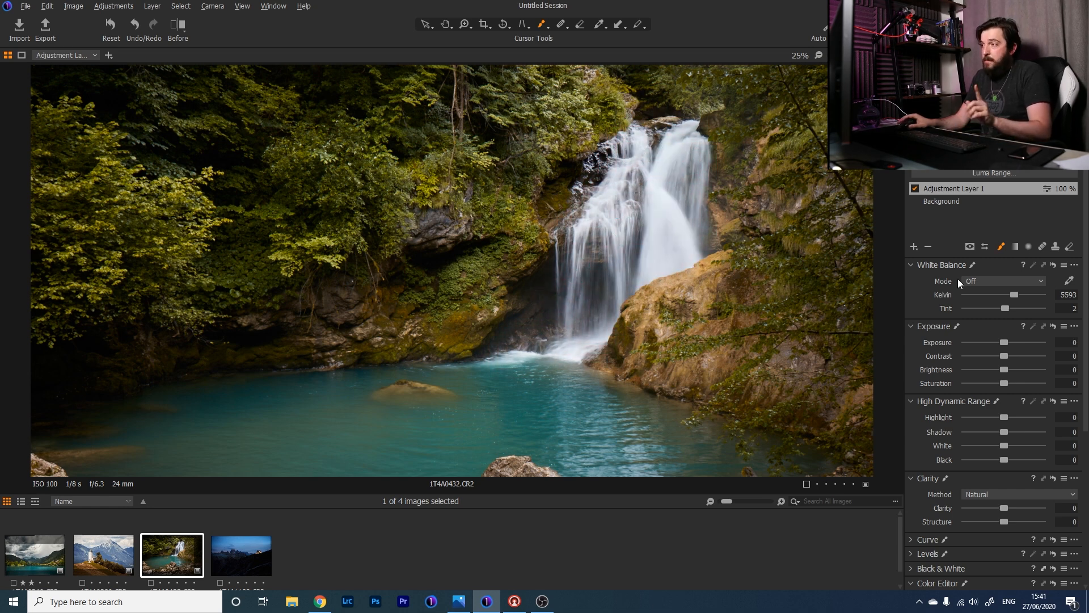
Set the waterfall layer's exposure to 0.24, contrast to 3, clarity to 30, structure to 31, highlight to -100 and white to 37
left_click_drag(1006, 343, 1006, 343)
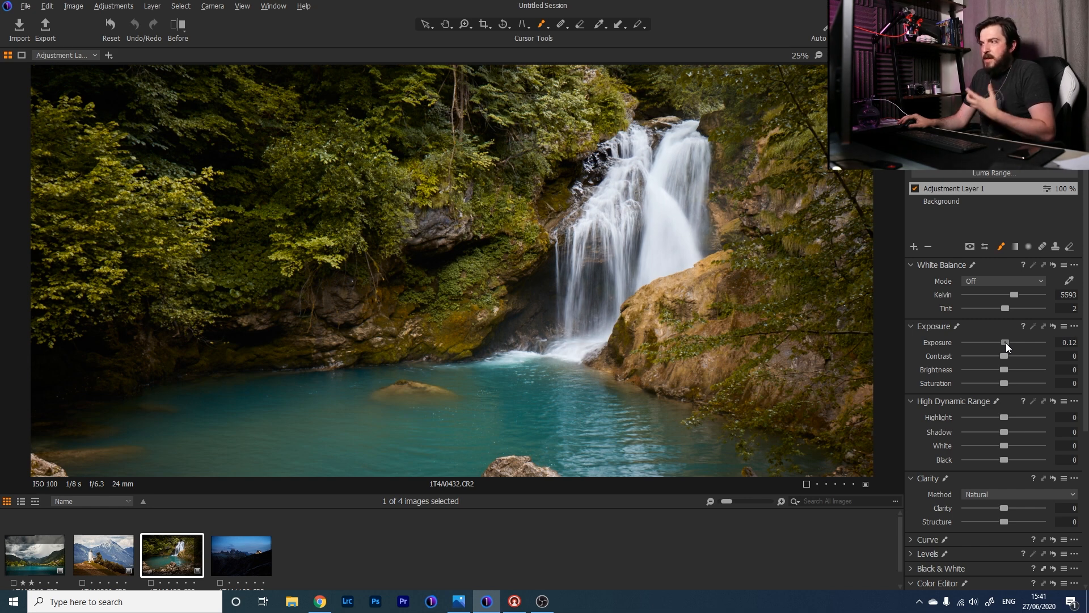
left_click_drag(1006, 343, 1007, 342)
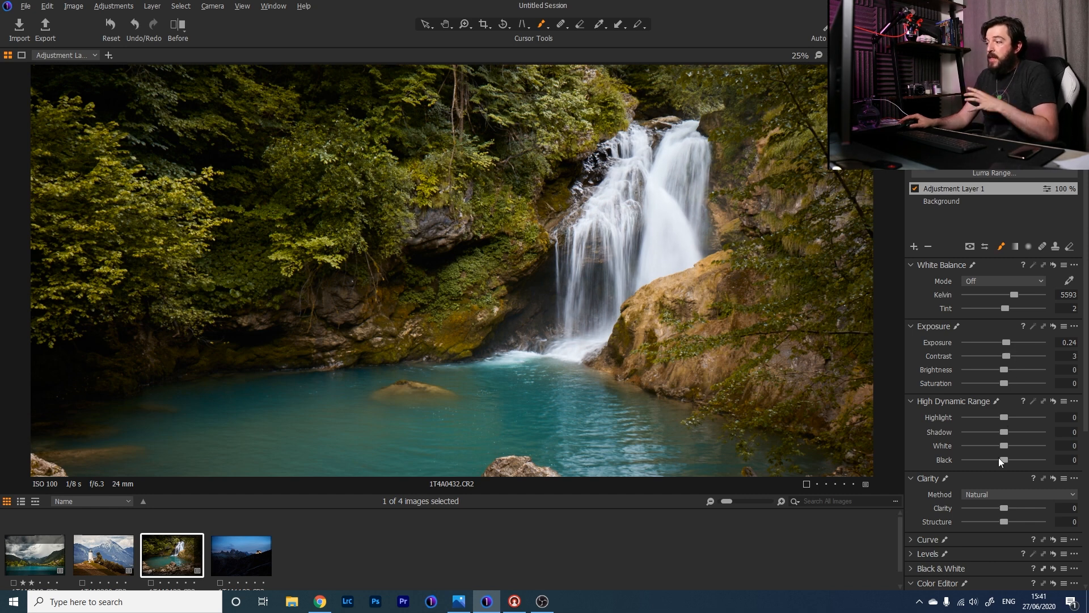
left_click_drag(1004, 510, 1011, 509)
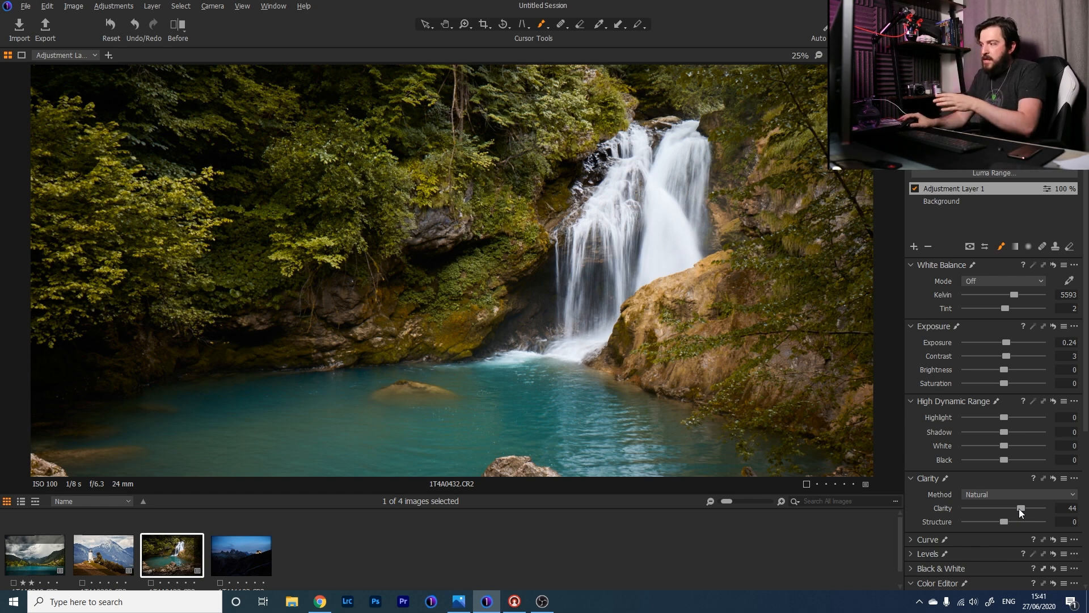
left_click_drag(1019, 505, 1022, 530)
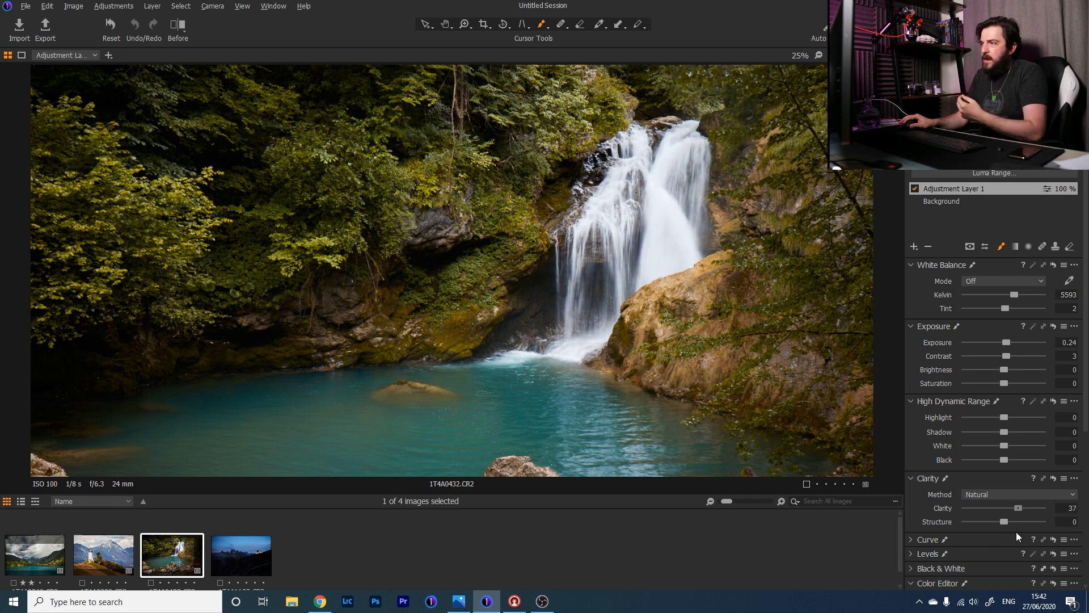
left_click_drag(1006, 522, 1023, 527)
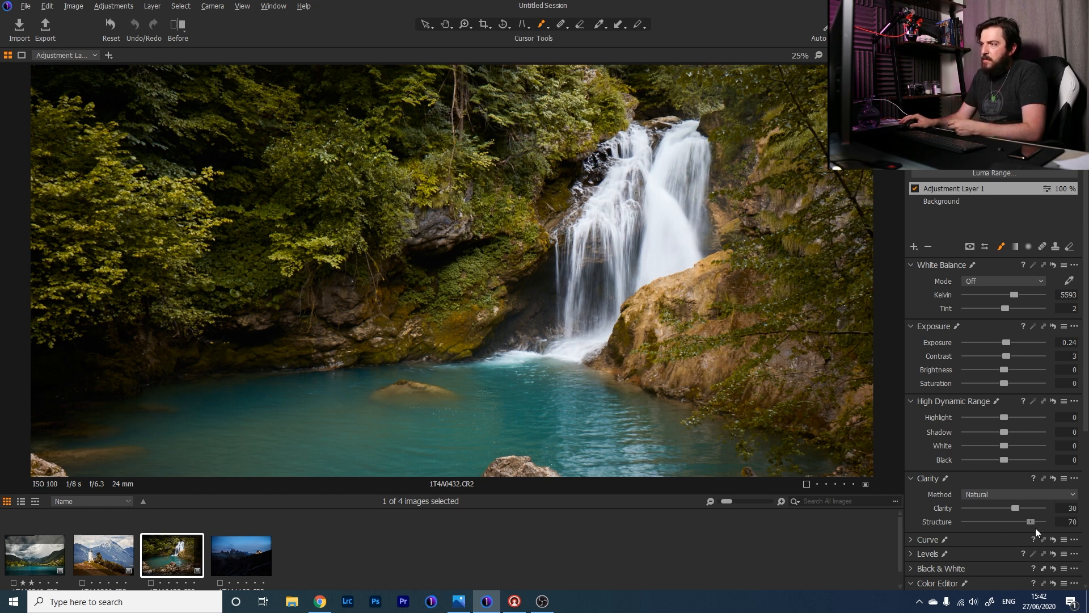
left_click_drag(1026, 529, 1020, 529)
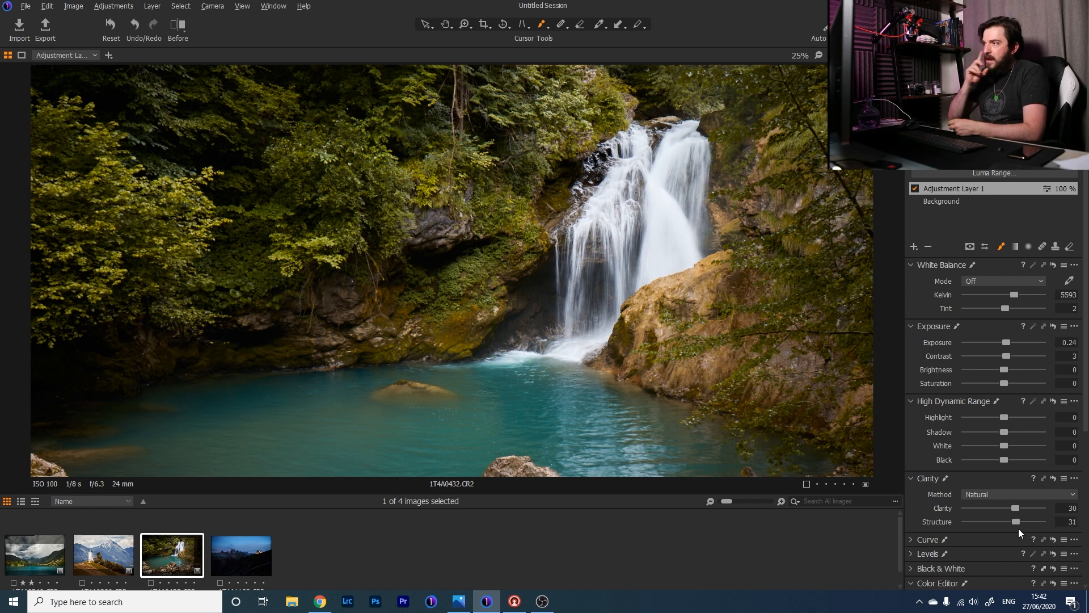
left_click_drag(1006, 420, 965, 423)
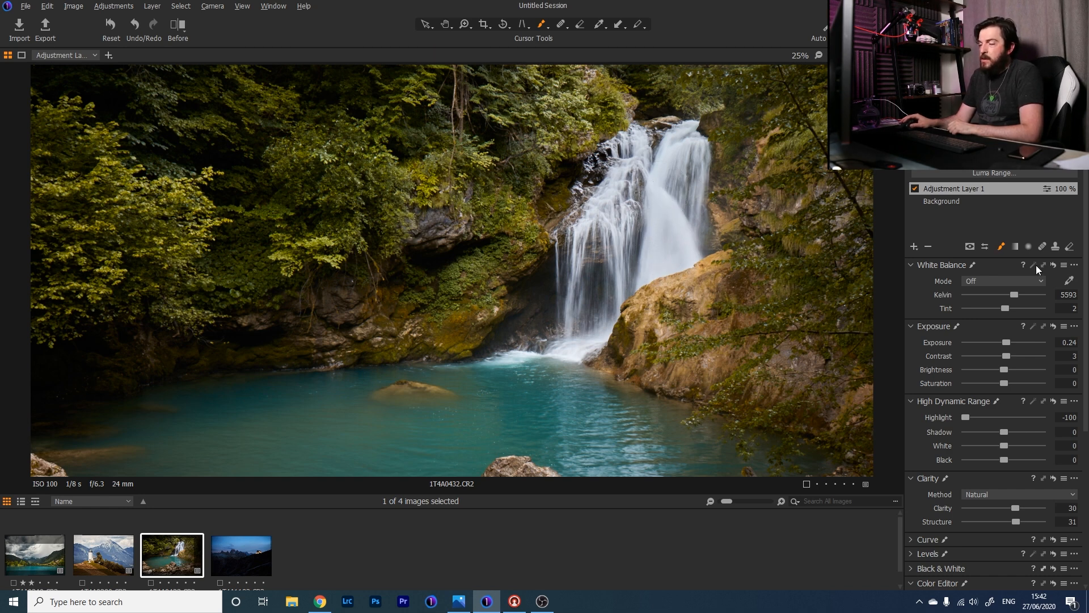
left_click_drag(1003, 446, 1018, 447)
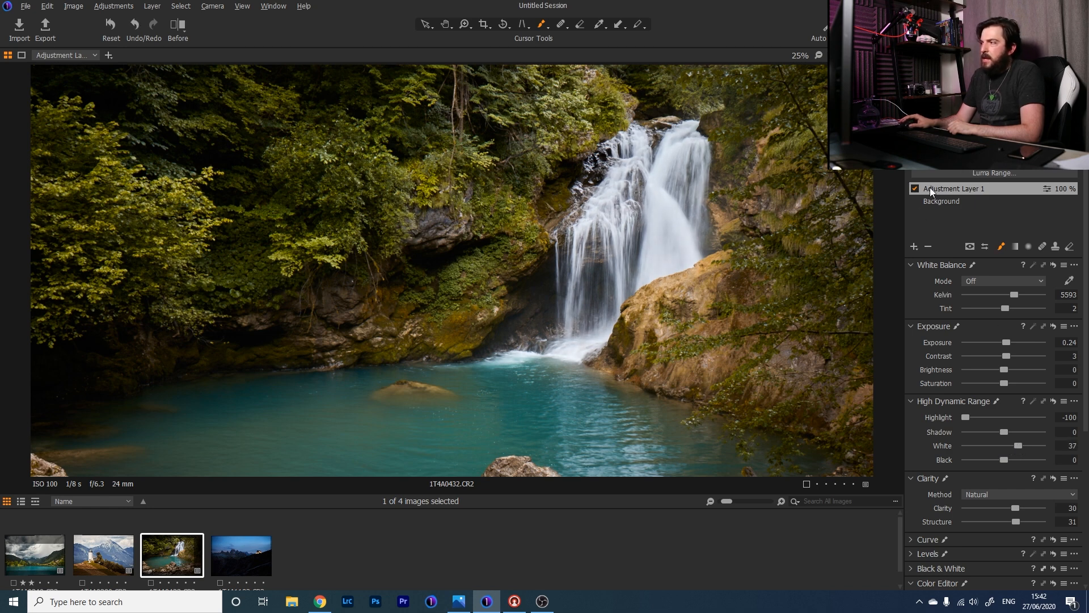
Compare the waterfall with and without Adjustment Layer 1, including with the whole photo fitted in view
left_click(916, 191)
left_click(915, 191)
left_click(916, 192)
left_click(916, 192)
left_click(915, 191)
left_click(916, 192)
left_click(915, 192)
left_click(916, 192)
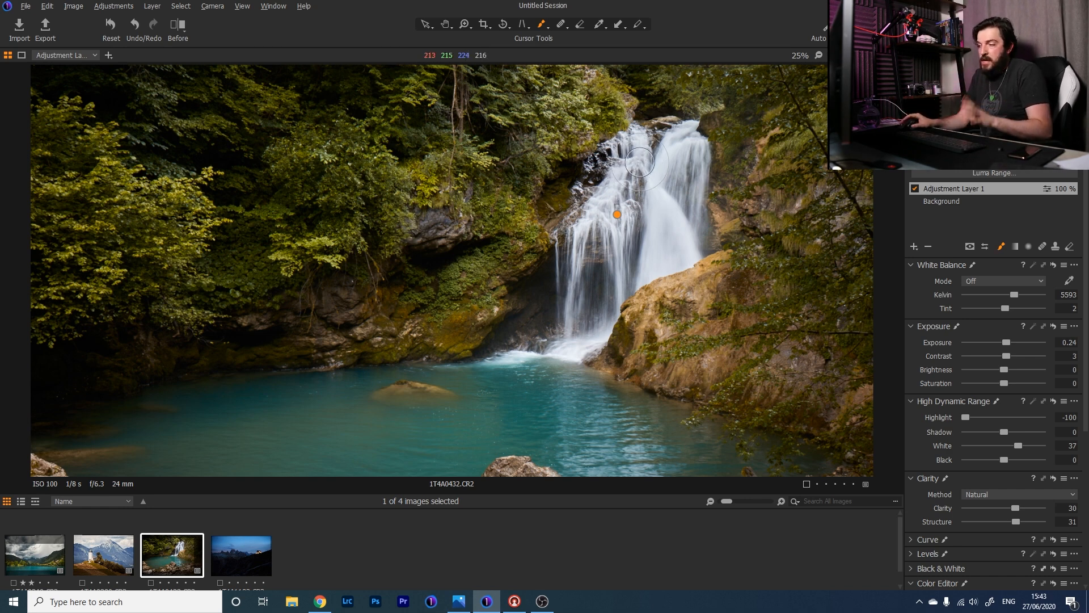
key("ctrl+0")
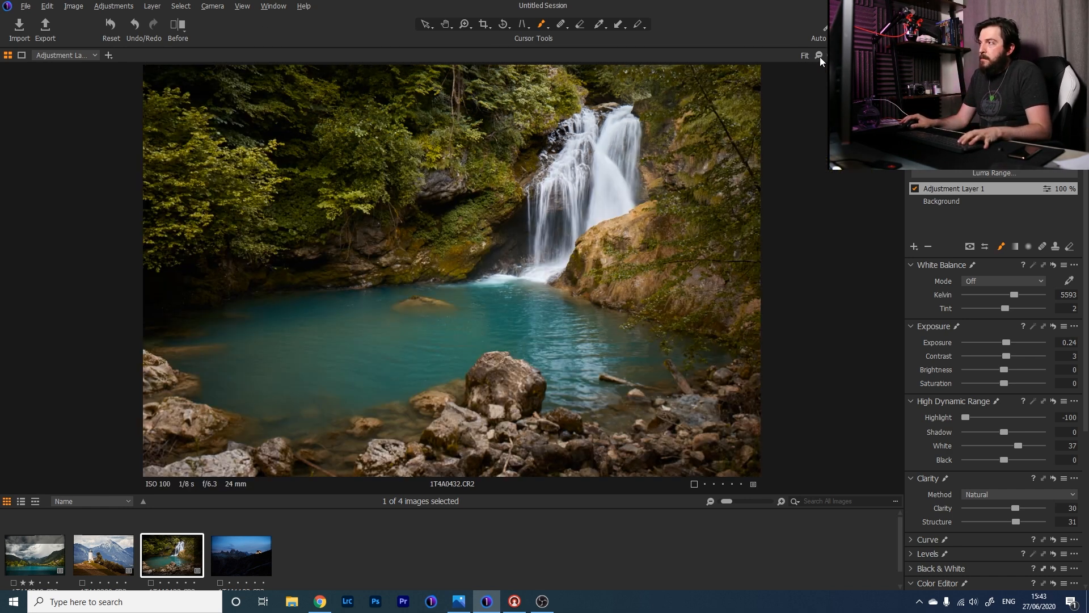
left_click(915, 188)
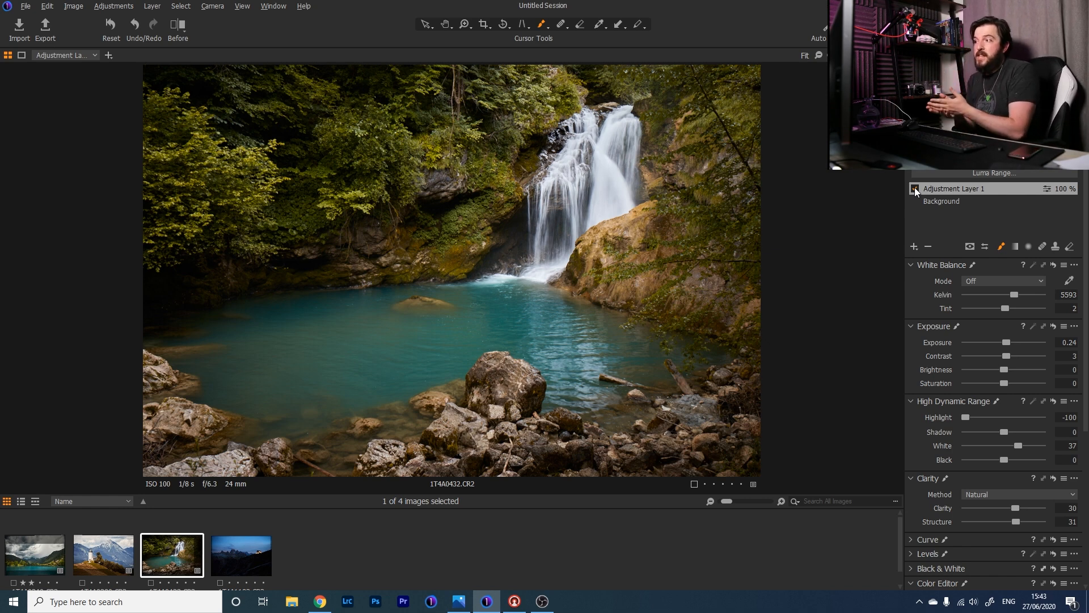
Add another adjustment layer with clarity 15, shadow -7 and white 15, and brush it over the mossy rock bank beside the waterfall
left_click(915, 247)
left_click(1003, 245)
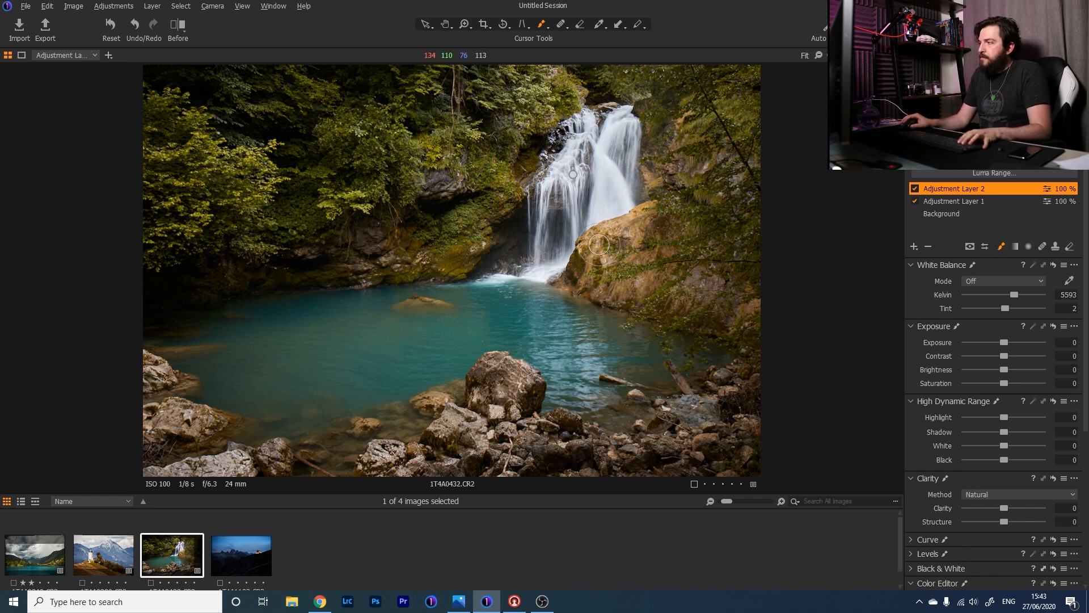
right_click(627, 242)
left_click_drag(623, 279, 608, 279)
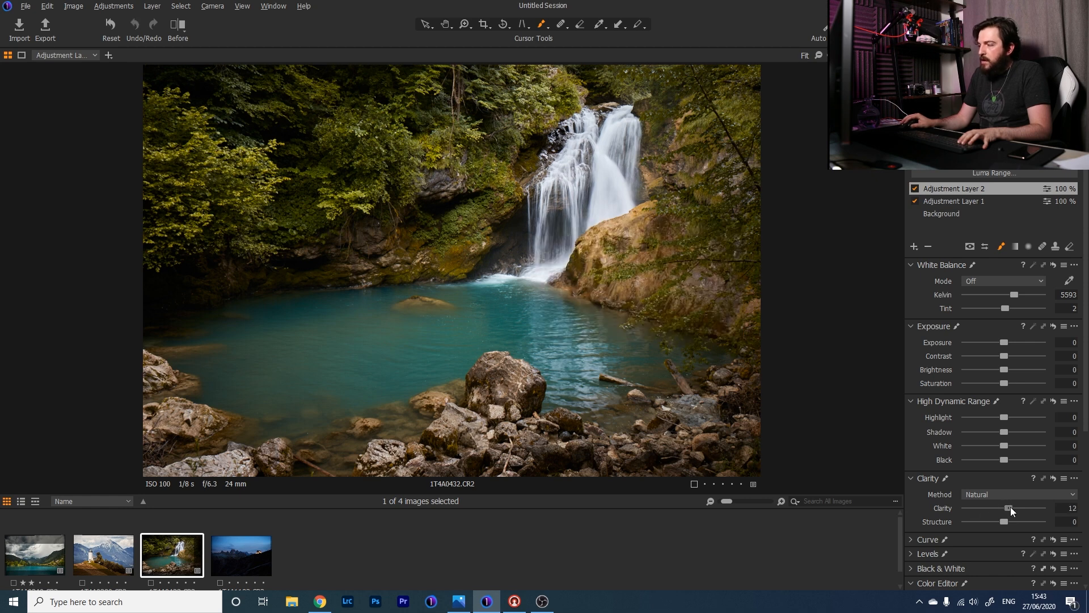
left_click_drag(1003, 433, 1002, 431)
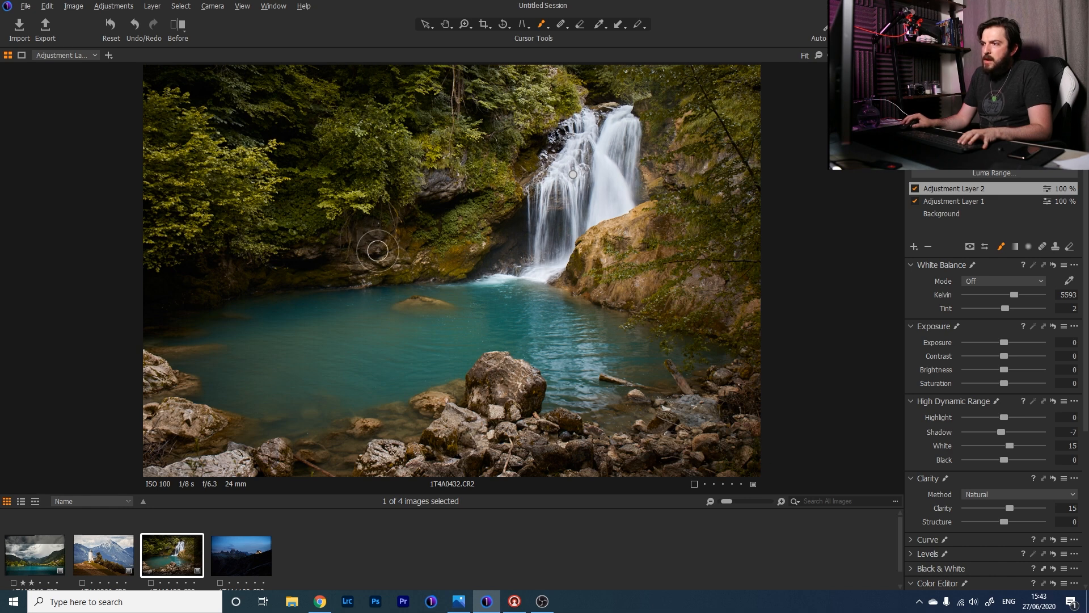
left_click_drag(508, 194, 469, 257)
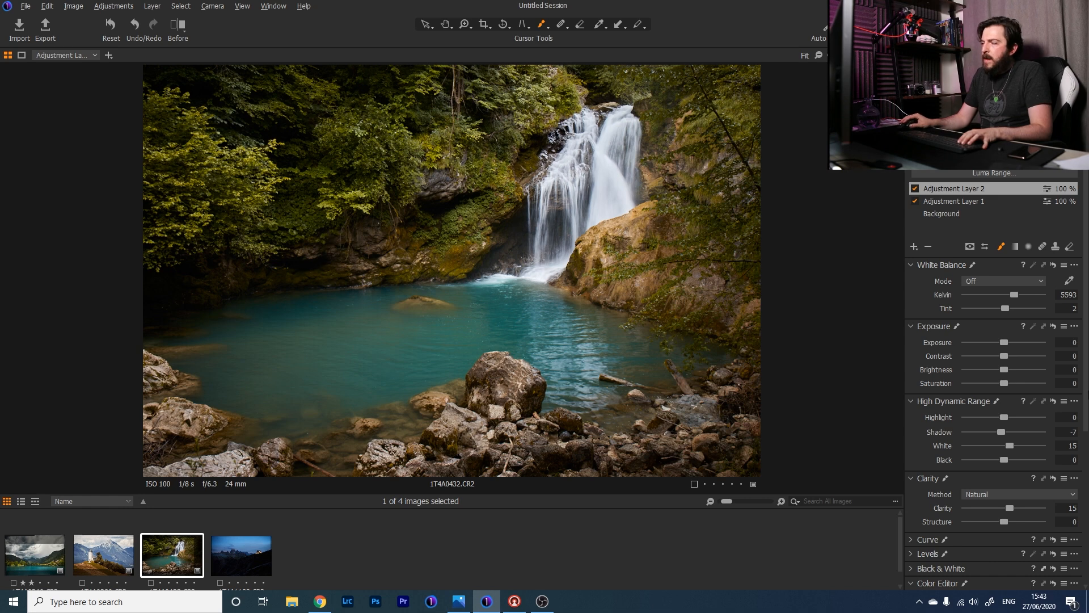
Strengthen the rock bank layer by setting clarity to 39, white to 18, brightness to 4 and shadow to -13
mouse_move(1007, 507)
left_mouse_down()
mouse_move(1026, 508)
mouse_move(1019, 516)
left_mouse_up()
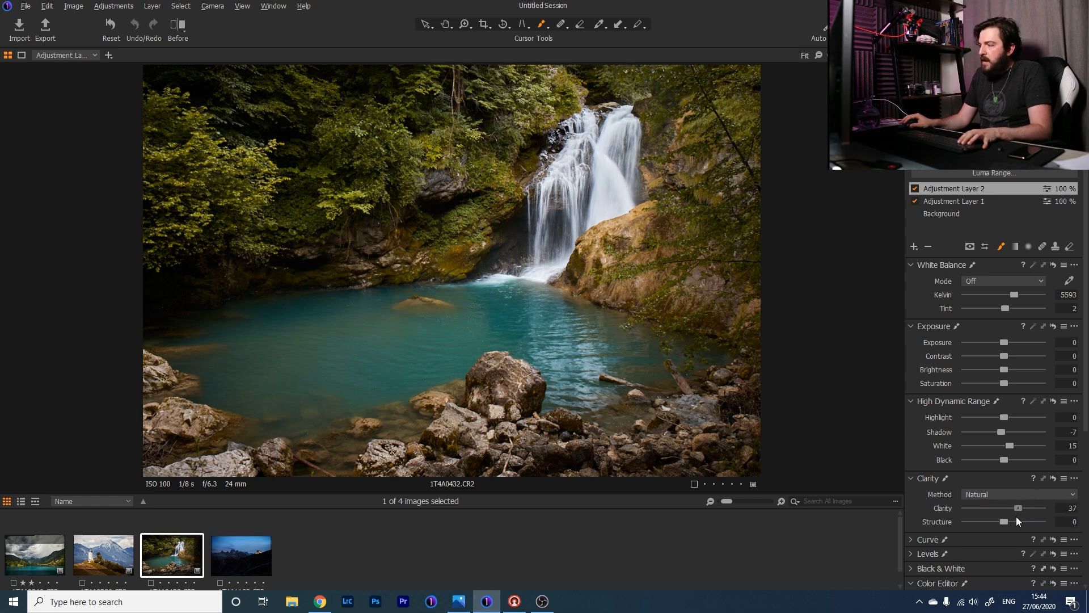
mouse_move(1009, 445)
left_mouse_down()
mouse_move(1030, 455)
mouse_move(1017, 454)
left_mouse_up()
left_click_drag(1006, 372, 1010, 376)
mouse_move(996, 435)
left_mouse_down()
mouse_move(982, 437)
mouse_move(999, 434)
left_mouse_up()
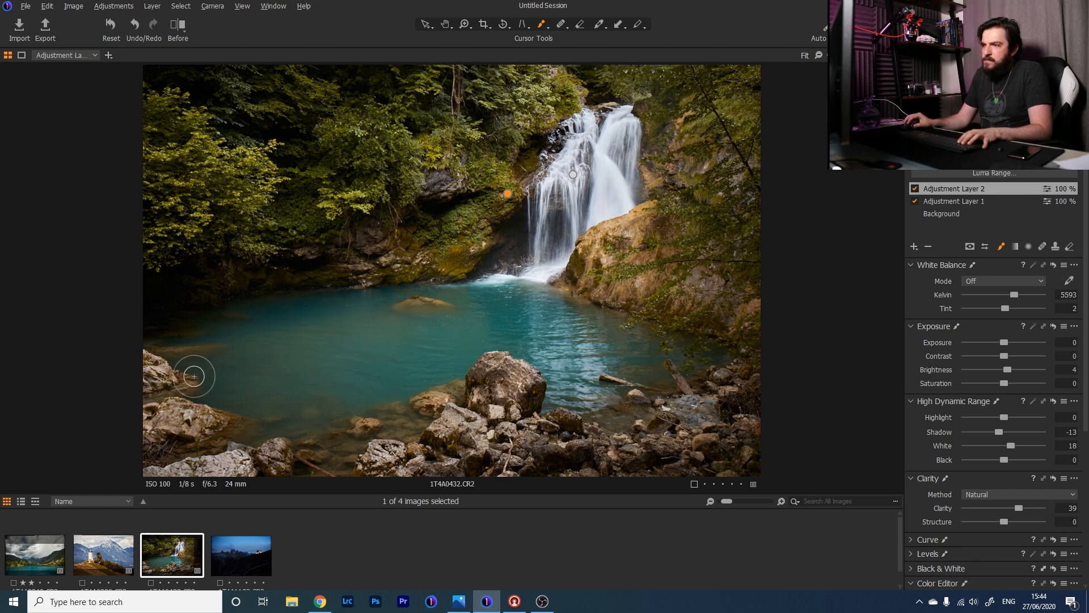
Compare the rock bank with and without Adjustment Layer 2, examining it both in the full view and at 33% zoom
left_click(915, 188)
left_click(915, 188)
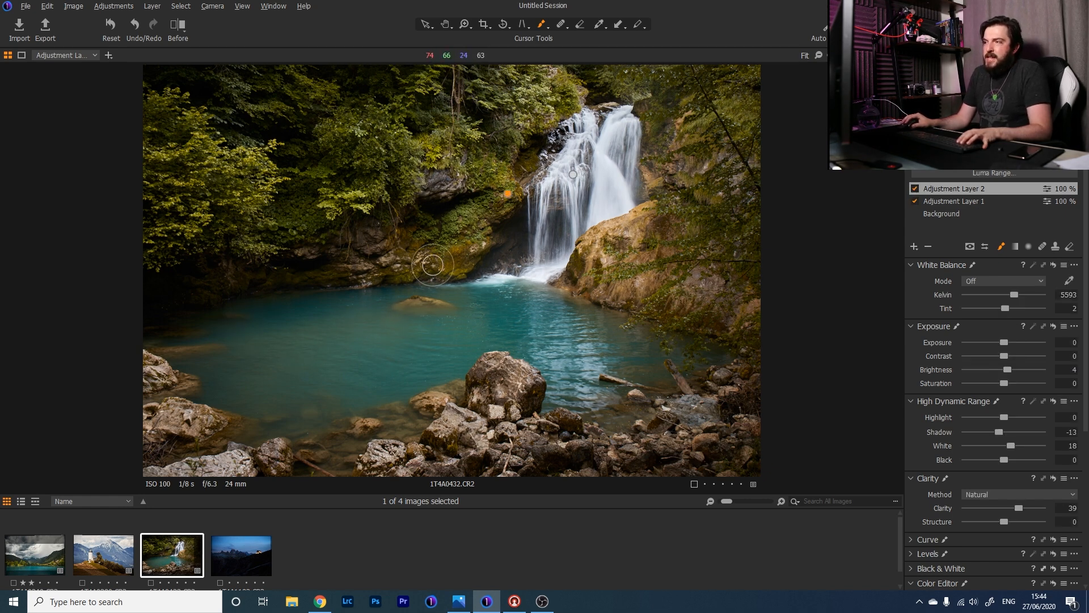
key("z")
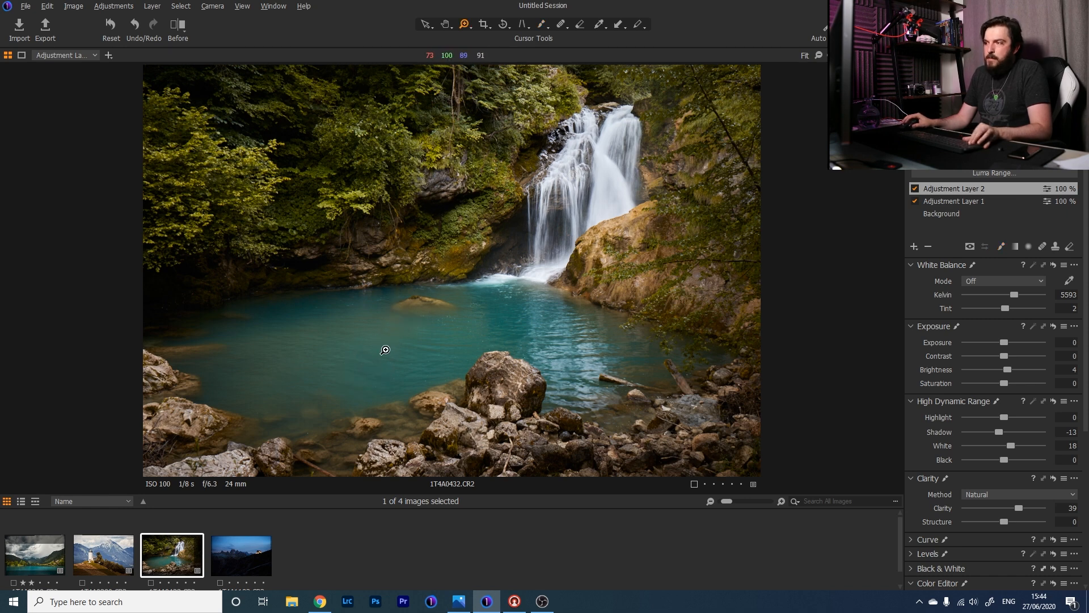
left_click(450, 250)
left_click(443, 275)
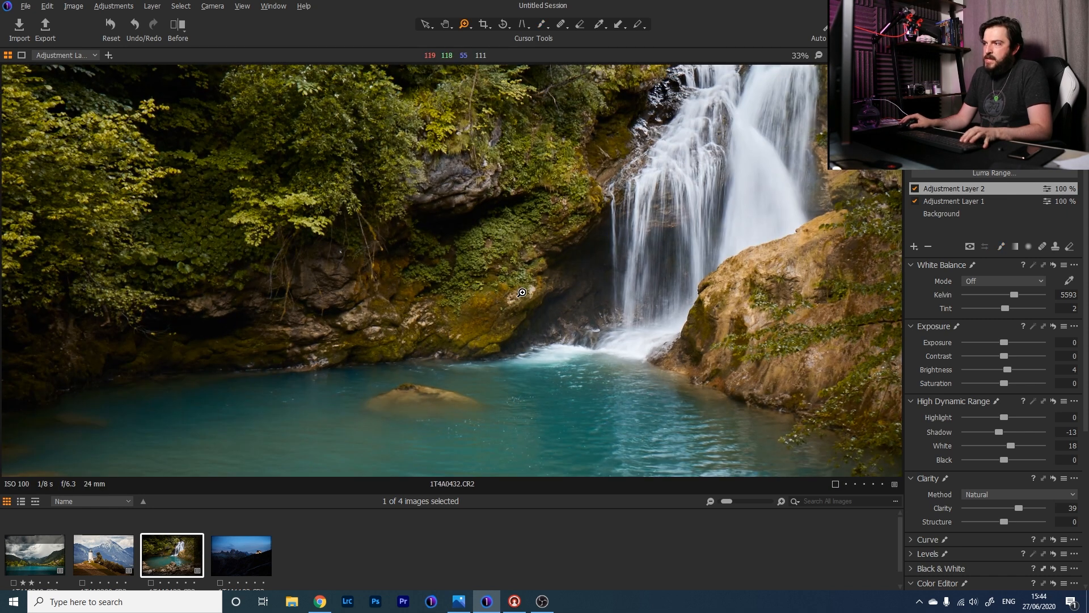
left_click(915, 189)
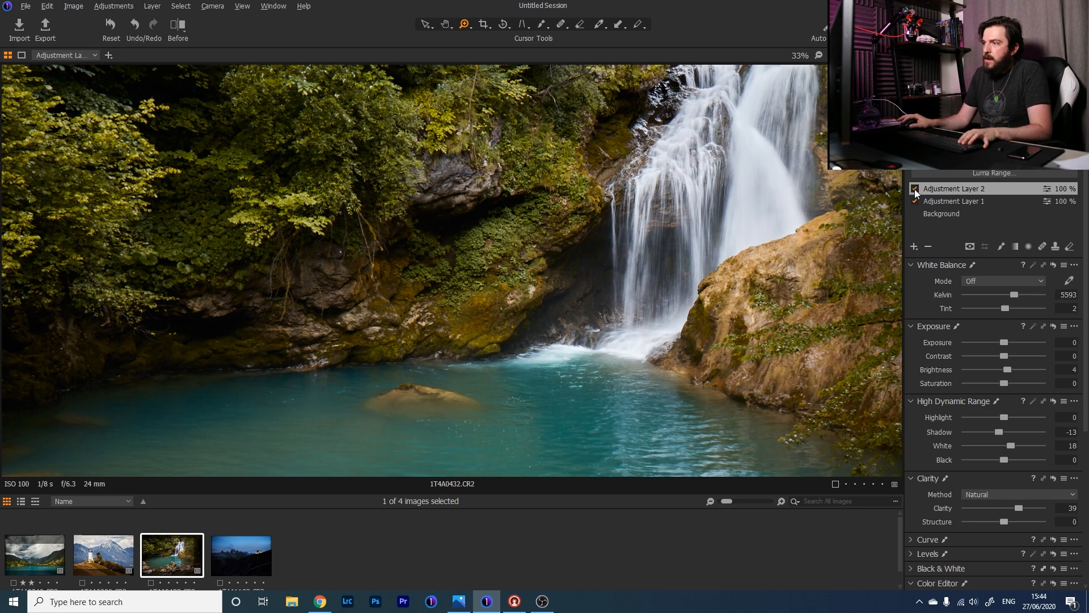
left_click(915, 189)
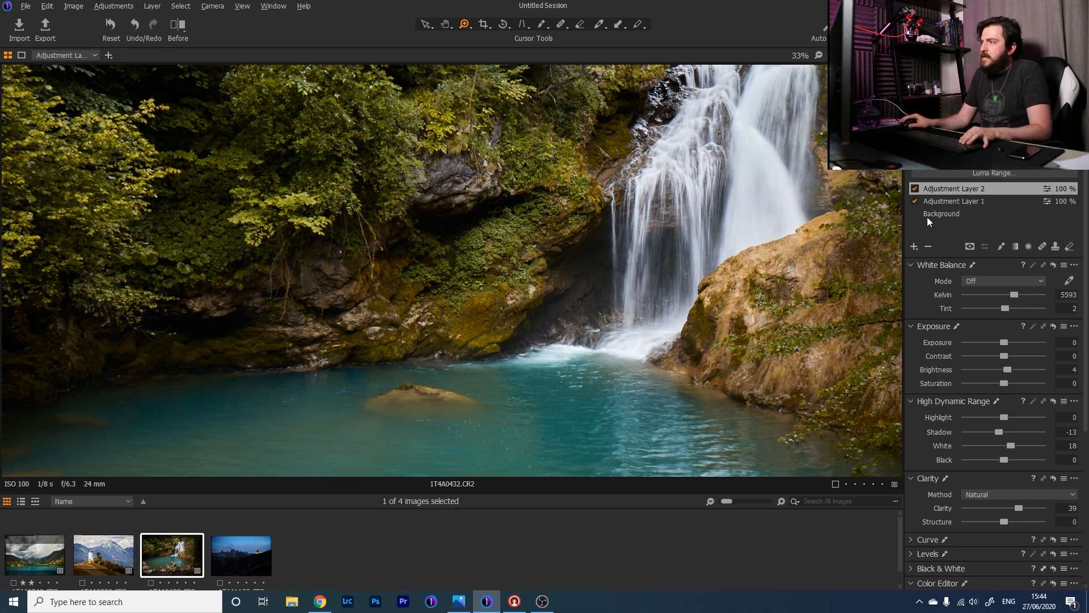
left_click(915, 189)
left_click(914, 189)
left_click(915, 189)
left_click(915, 189)
left_click(914, 189)
left_click(915, 189)
left_click(915, 189)
left_click(915, 189)
left_click(915, 189)
left_click(914, 189)
left_click(914, 189)
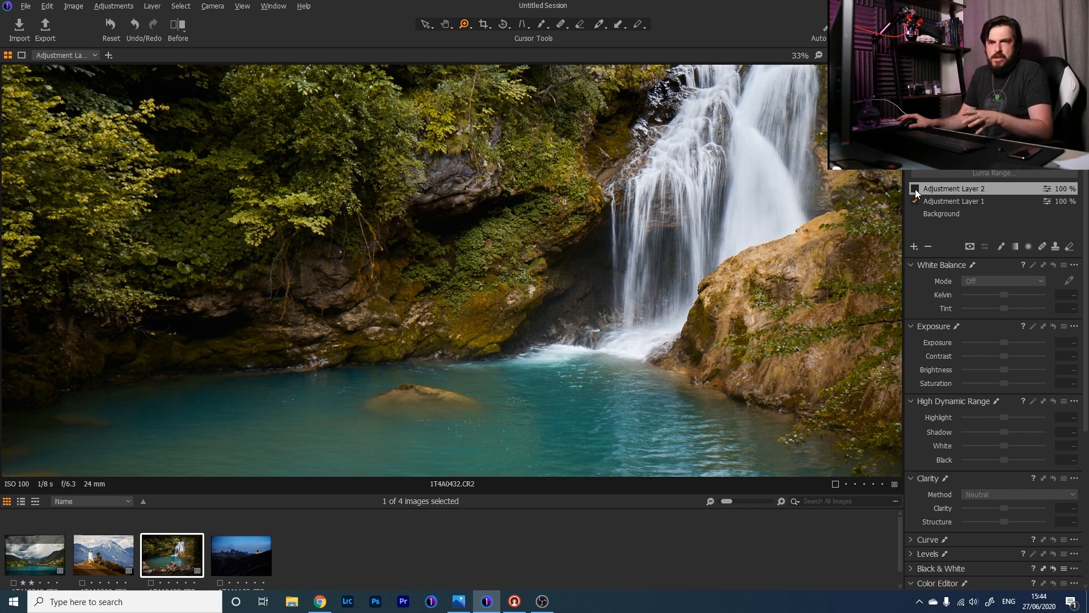
left_click(914, 189)
left_click(915, 189)
left_click(914, 189)
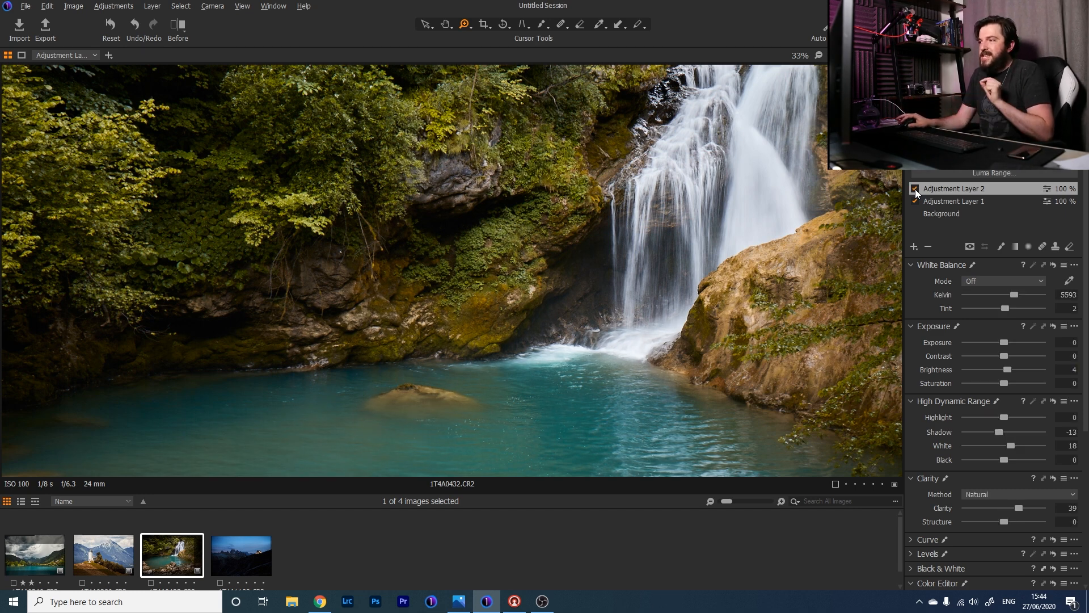
left_click(915, 189)
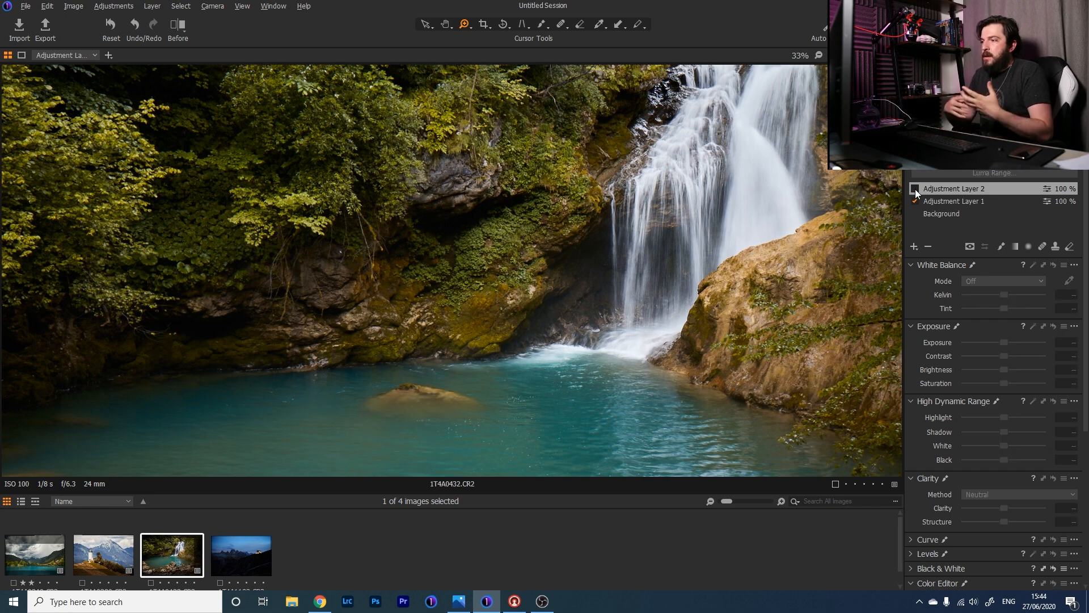
left_click(914, 189)
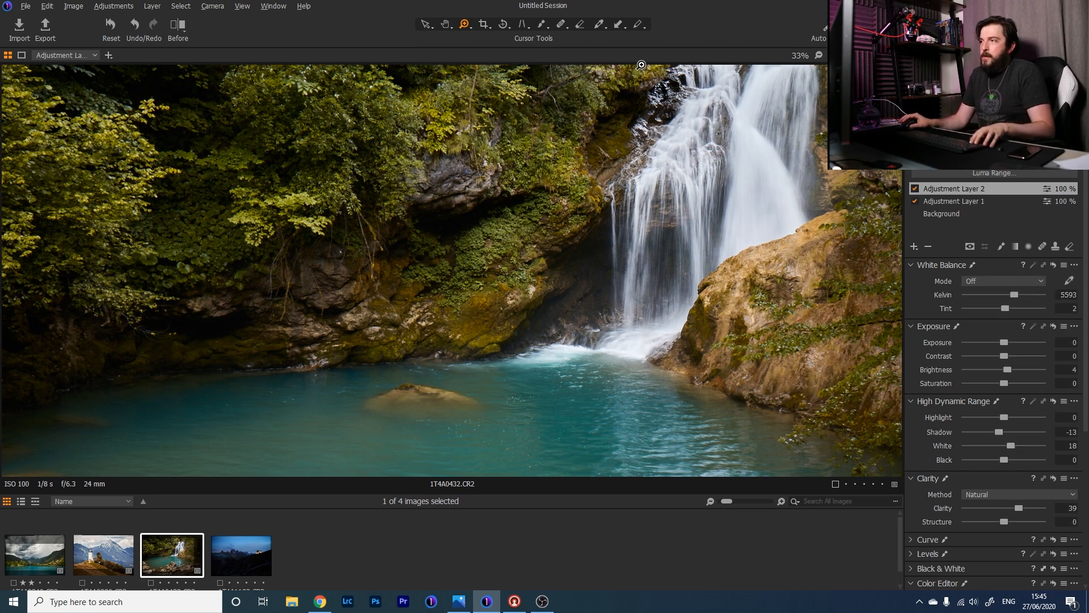
Fit the whole photo in view and compare the original with the edited version using the before/after split across the image
left_click(824, 55)
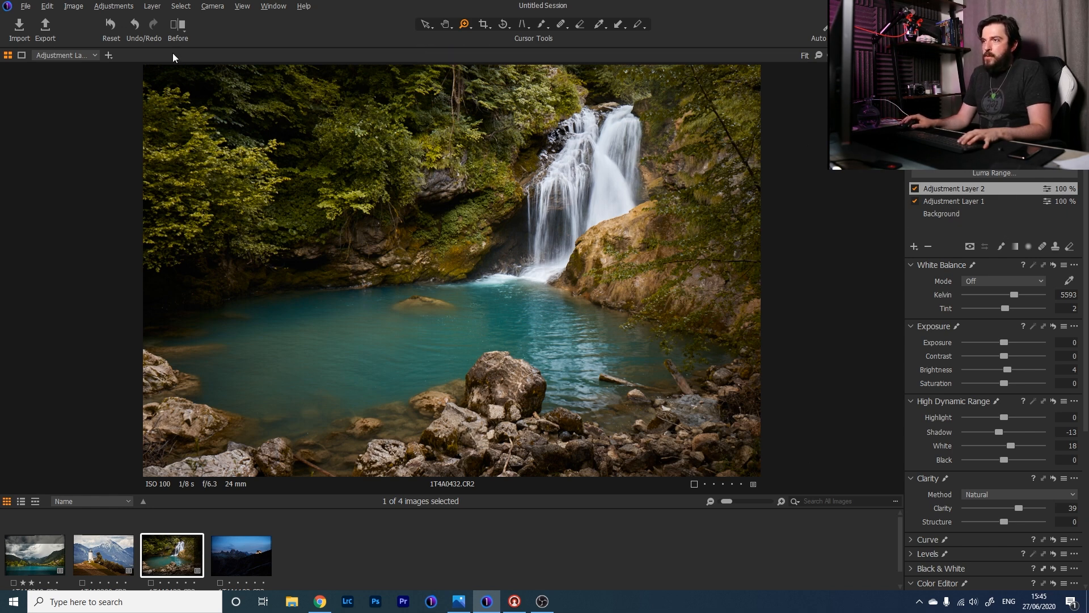
left_click(182, 26)
left_click_drag(451, 271, 976, 308)
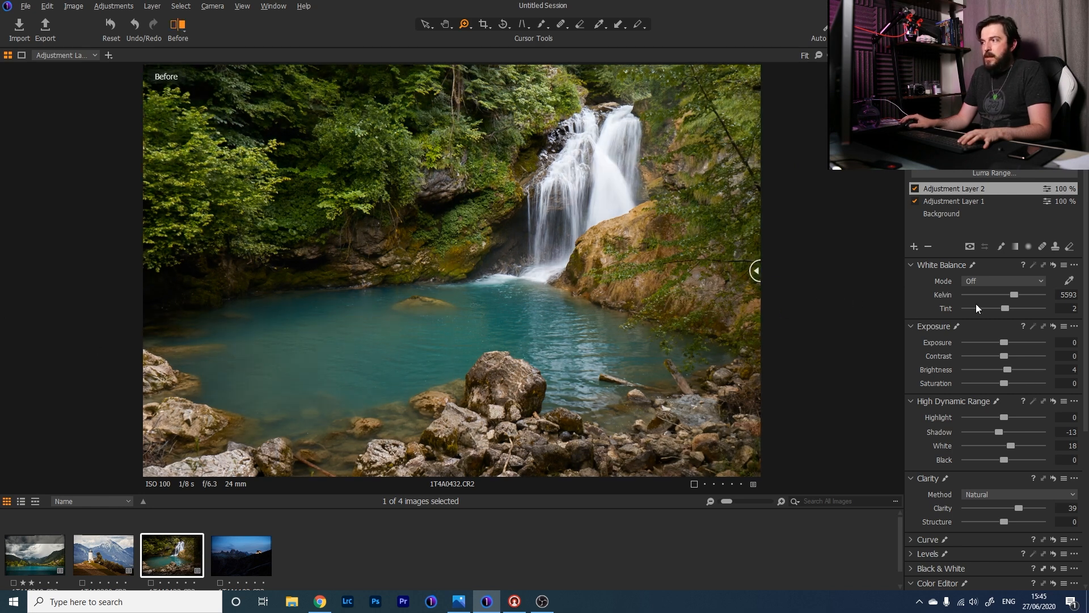
mouse_move(846, 309)
left_mouse_down()
mouse_move(2, 382)
mouse_move(839, 298)
left_mouse_up()
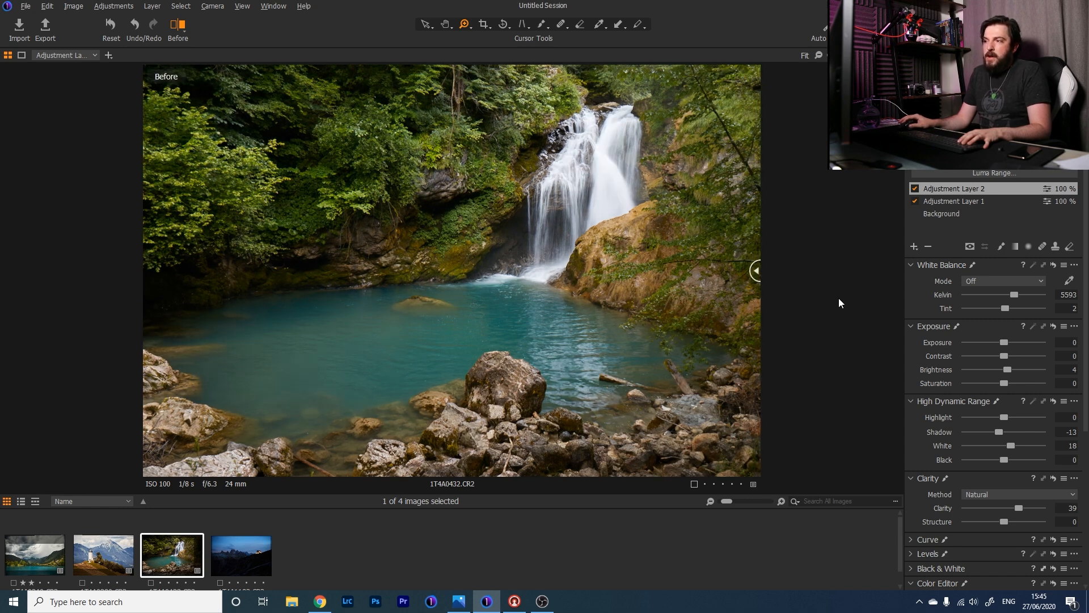
left_click_drag(838, 298, 101, 396)
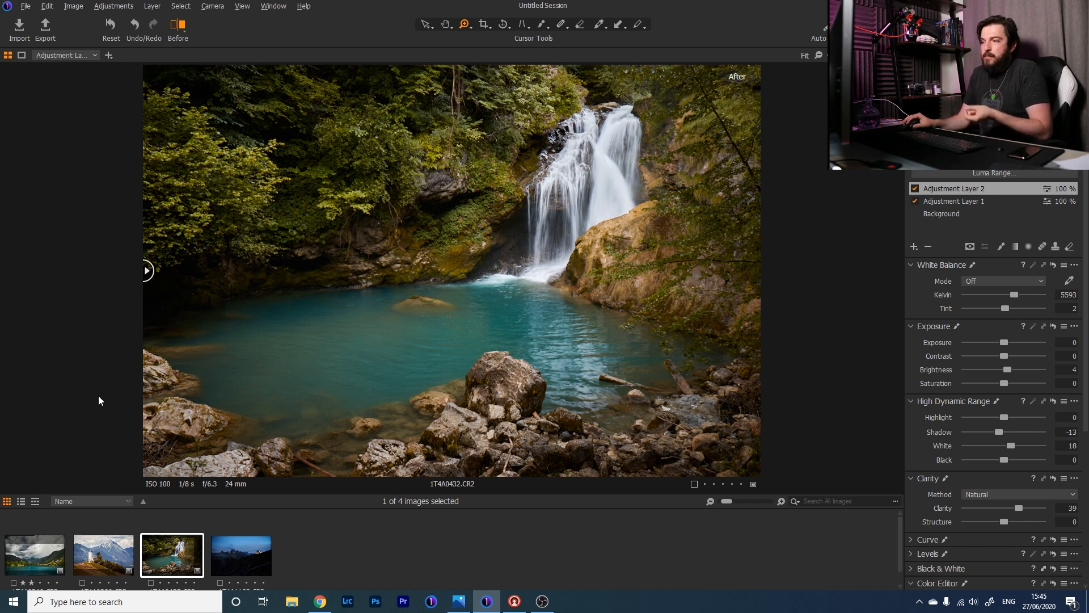
Turn off the before/after split so only the edited waterfall photo is shown
left_click_drag(99, 400, 2, 375)
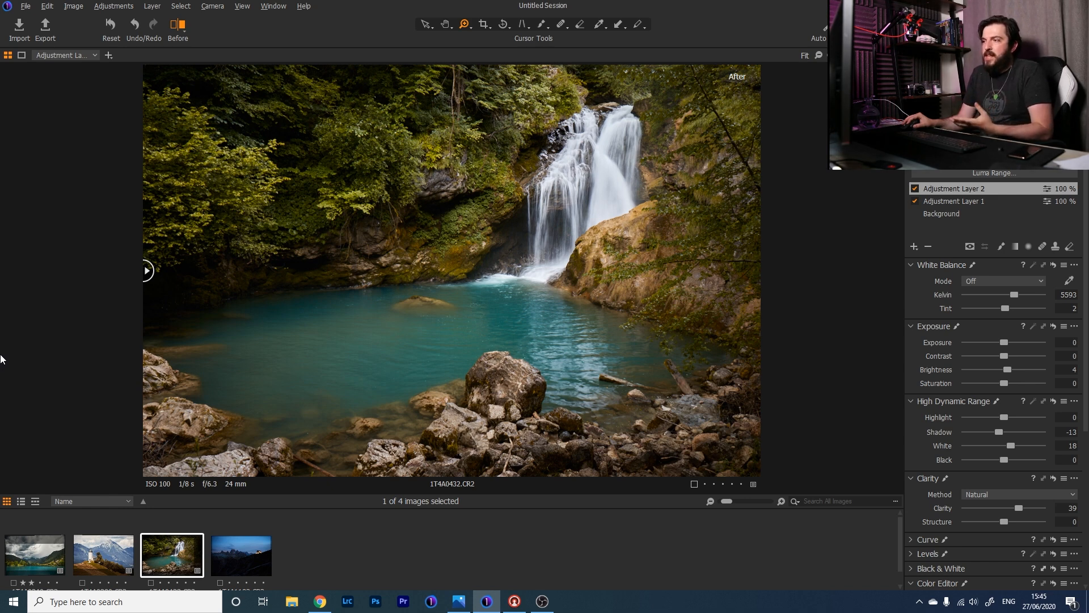
left_click_drag(2, 358, 6, 257)
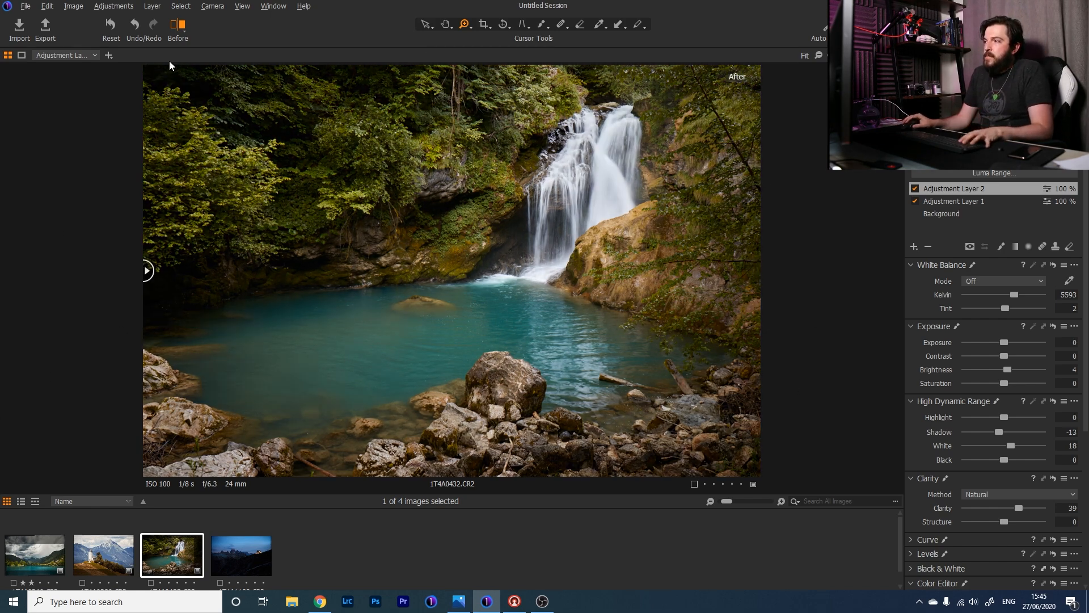
left_click(170, 29)
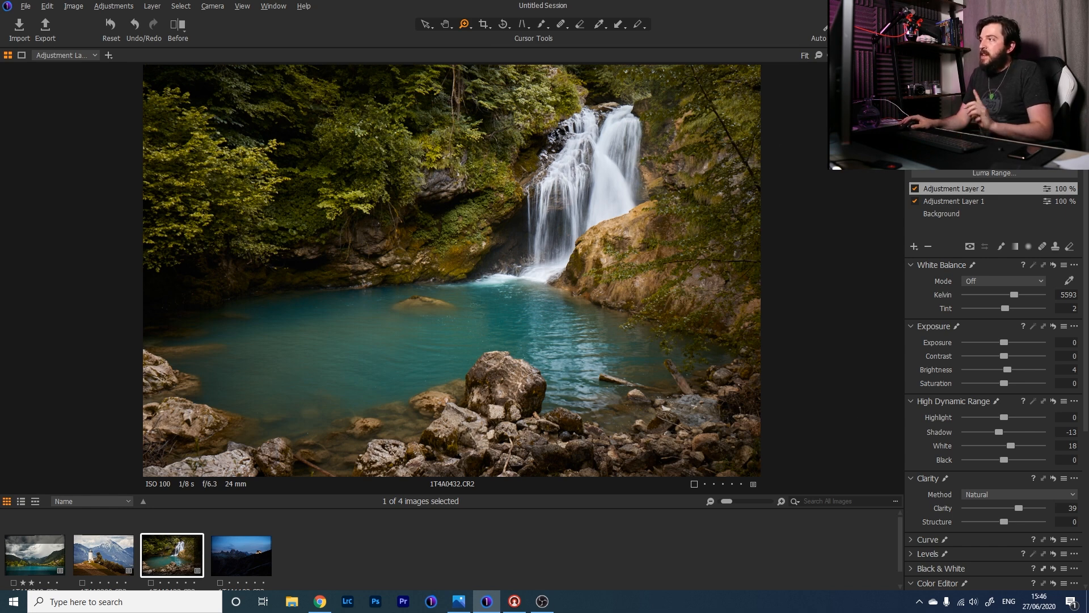
Preview the LATITUDE - DEEP FOREST and LATITUDE - SUNBOUND styles on the waterfall photo
left_click(1026, 55)
left_click_drag(1081, 182, 1082, 162)
left_click(921, 169)
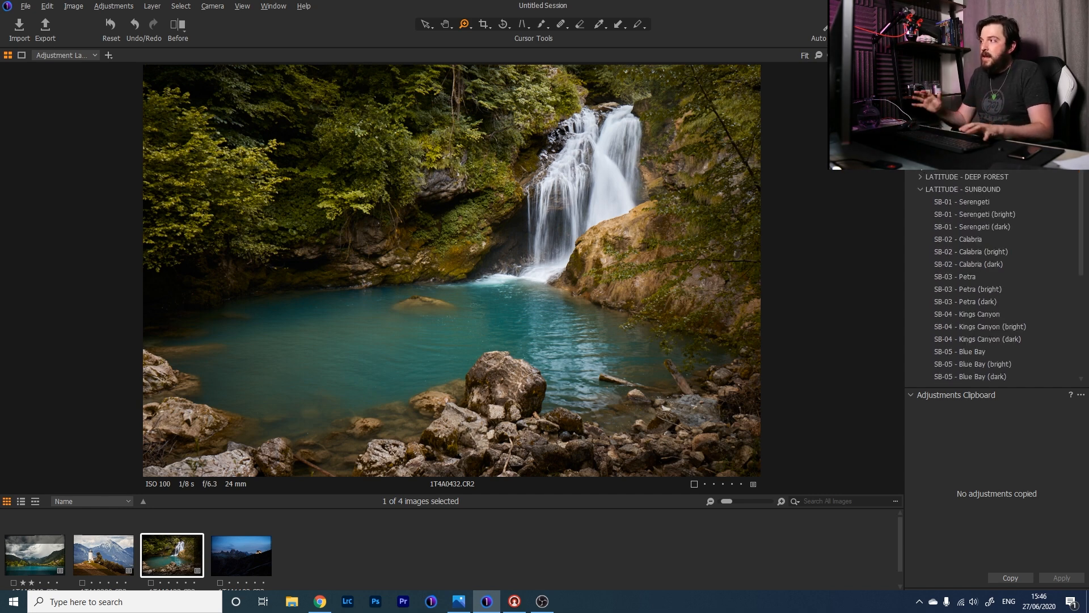
left_click(921, 174)
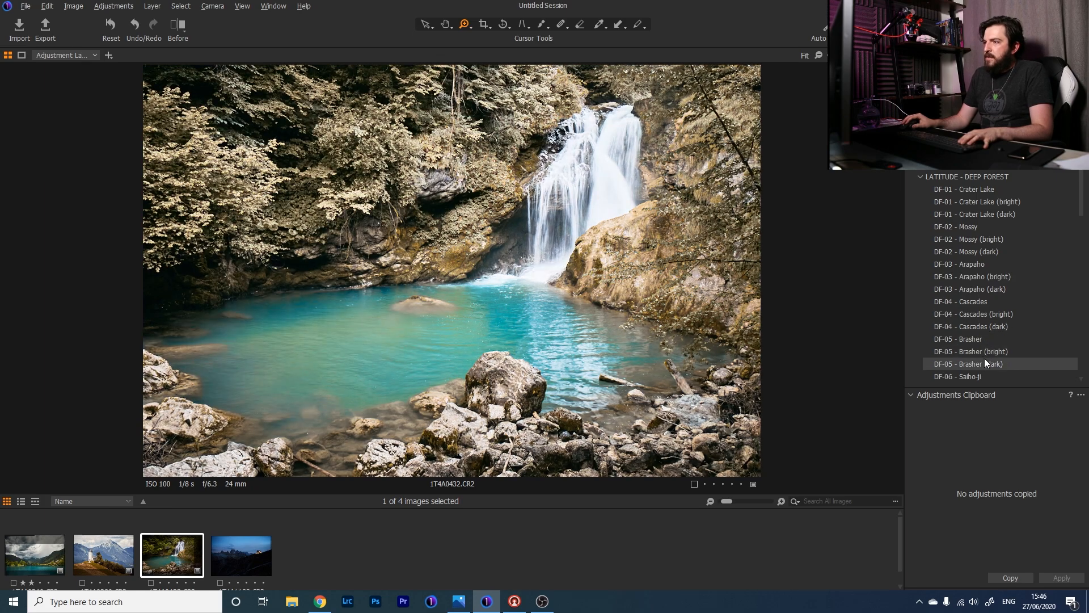
scroll(1081, 193, "down", 5)
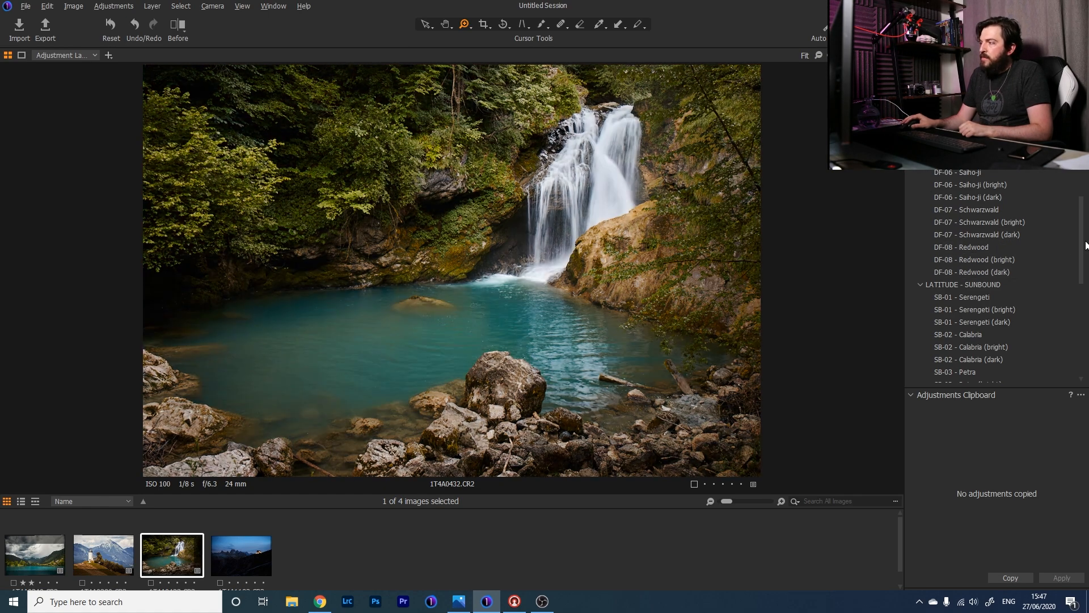
scroll(1084, 248, "down", 3)
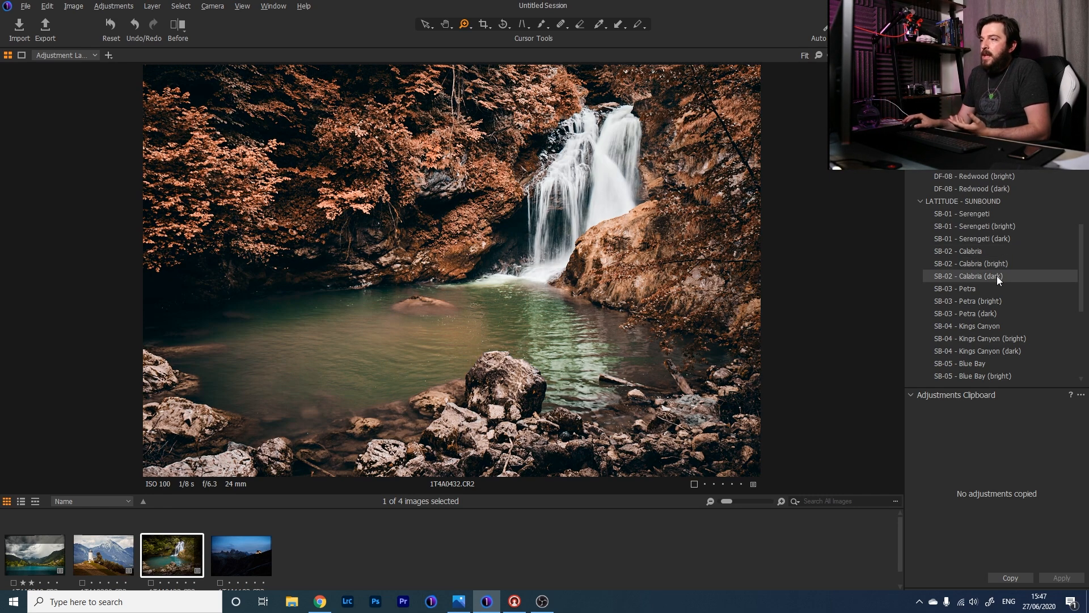
scroll(1050, 270, "down", 2)
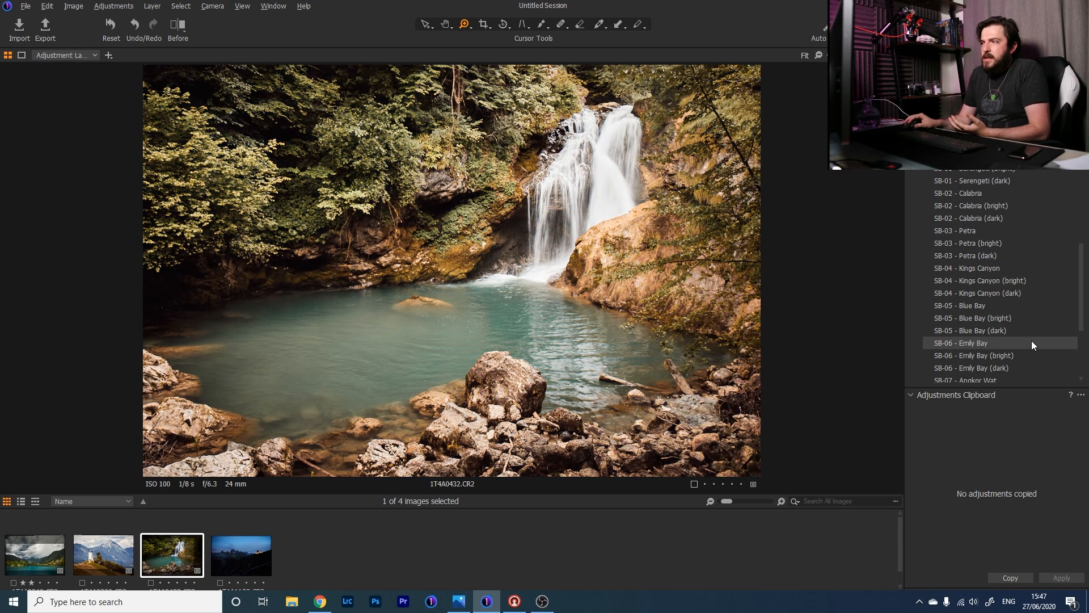
scroll(1079, 335, "down", 3)
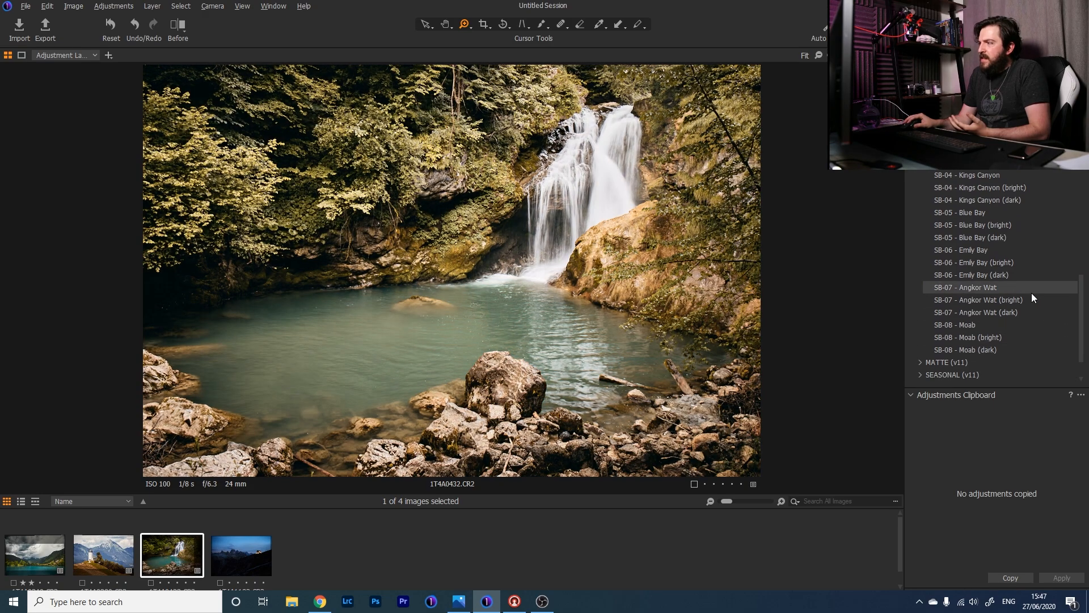
scroll(1070, 203, "up", 10)
scroll(1070, 203, "up", 5)
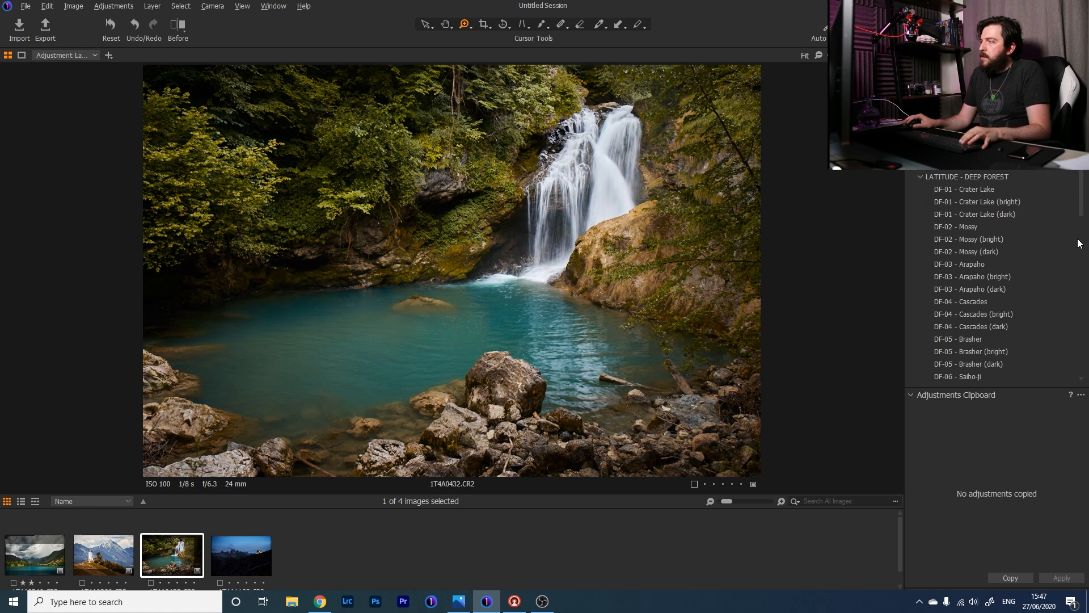
Apply the DF-07 - Schwarzwald (dark) style to the photo as a new layer
scroll(1083, 216, "down", 4)
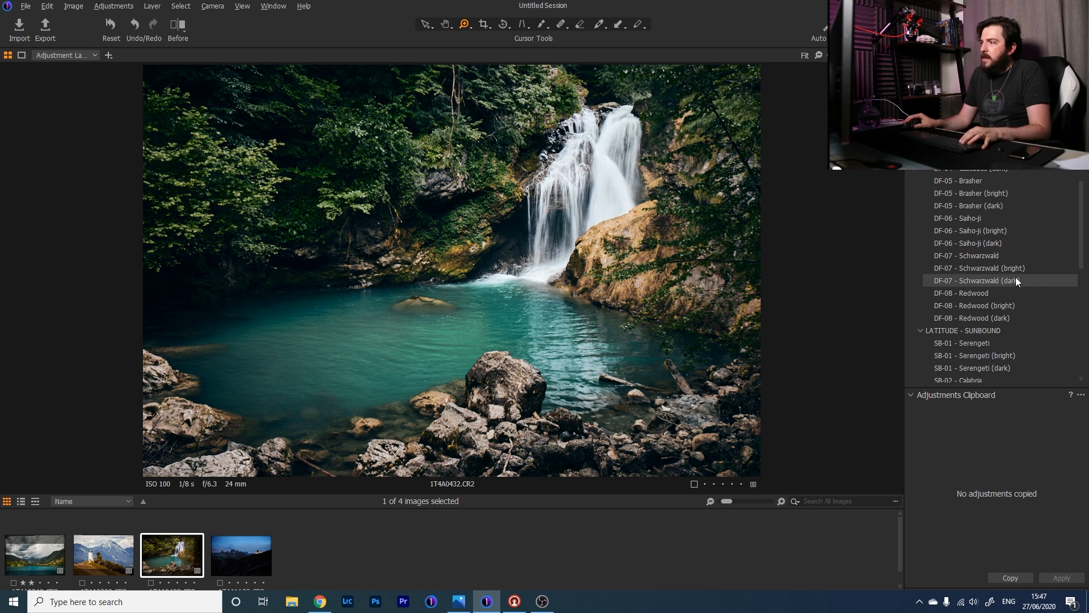
right_click(1016, 280)
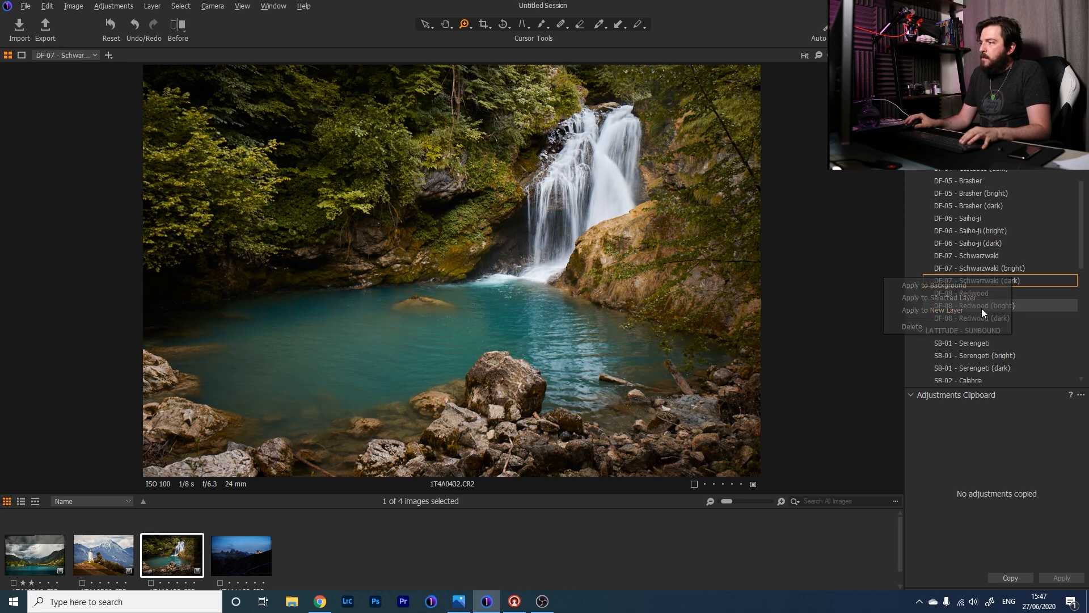
left_click(981, 309)
Soften the style layer by setting its shadow to 26, contrast to -20 and highlight to -23
left_click(981, 55)
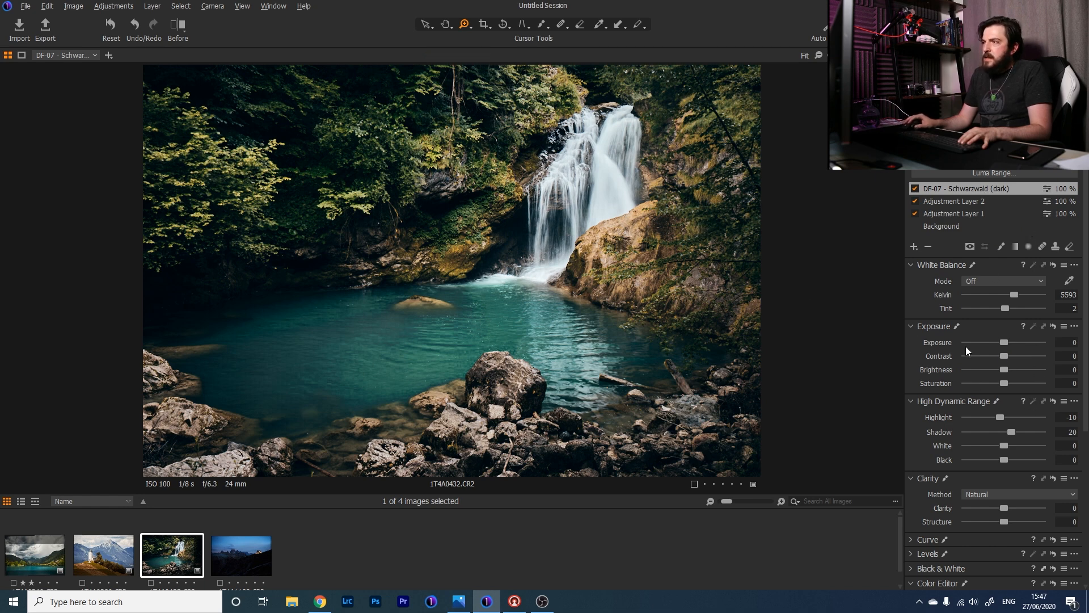
left_click_drag(1013, 433, 1013, 432)
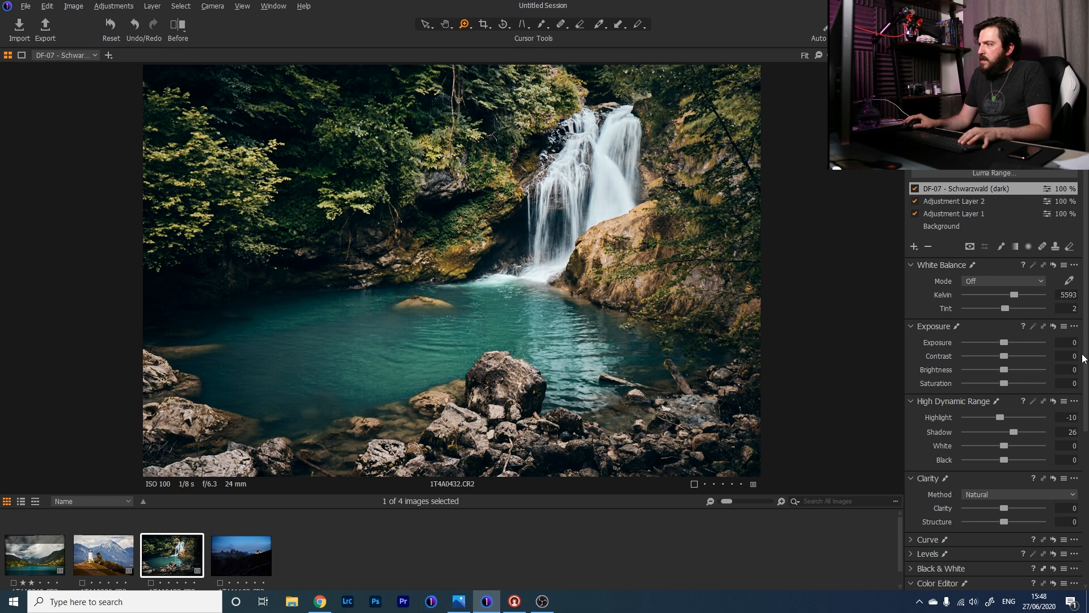
scroll(1086, 360, "down", 2)
left_click(915, 440)
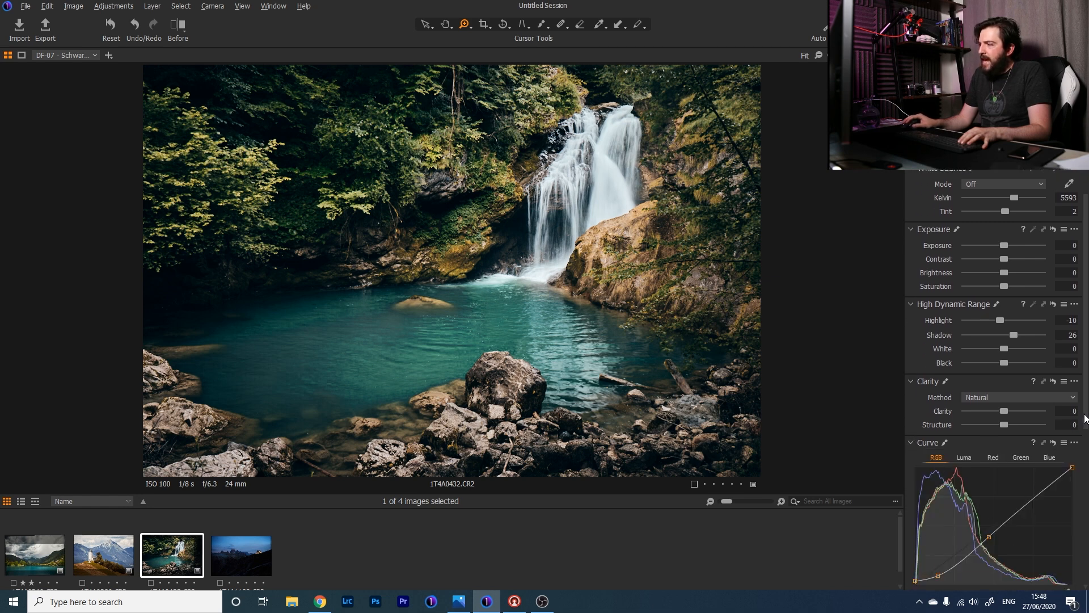
scroll(1085, 419, "up", 3)
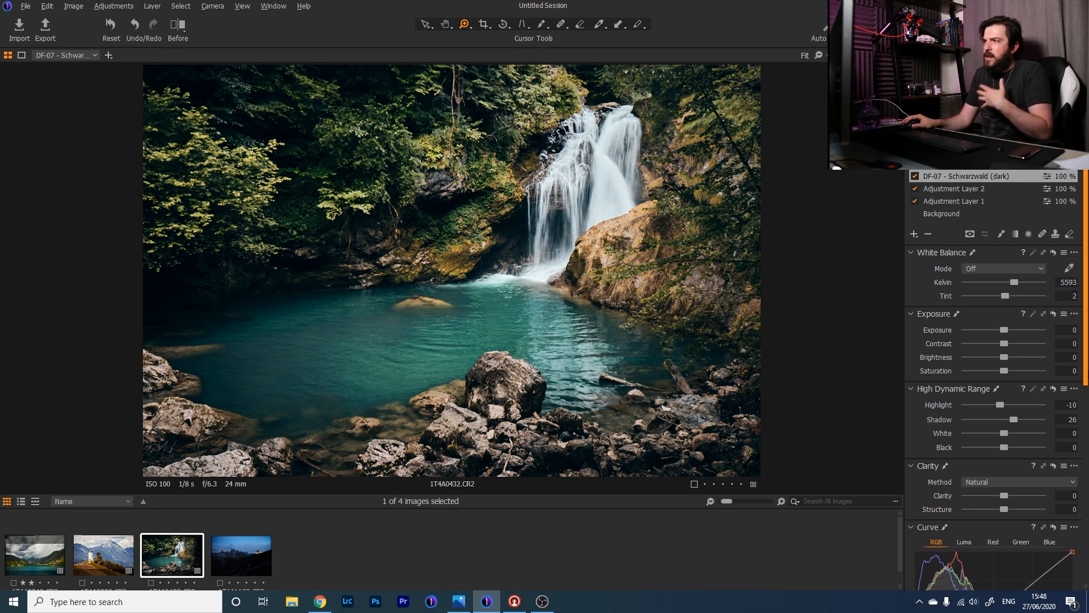
mouse_move(1001, 353)
left_mouse_down()
mouse_move(979, 355)
mouse_move(988, 356)
left_mouse_up()
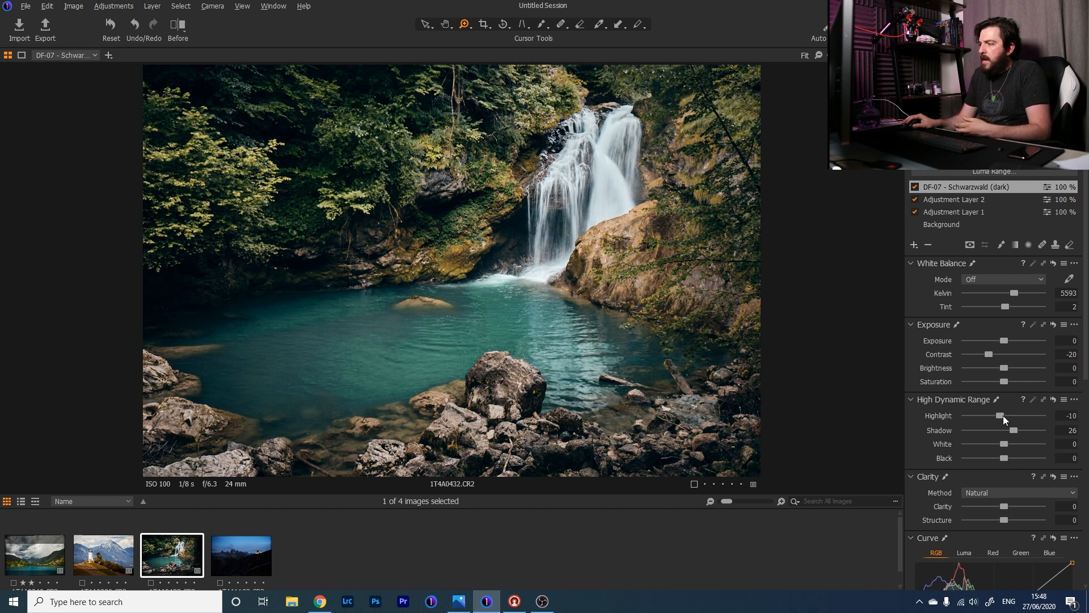
left_click_drag(1001, 418, 993, 418)
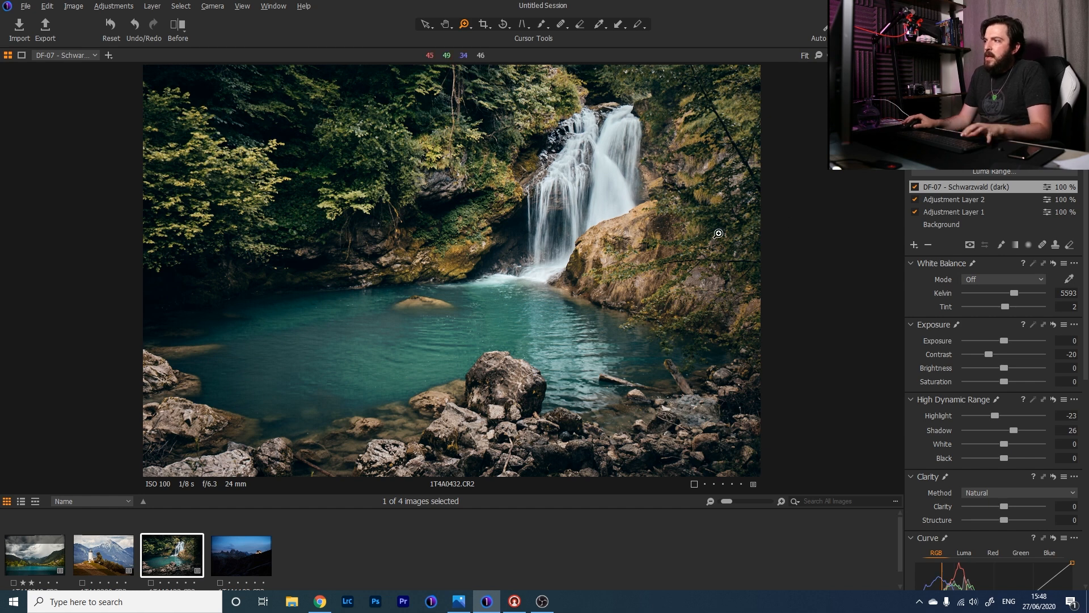
Compare the photo with and without the DF-07 - Schwarzwald (dark) layer by toggling its visibility several times
left_click(915, 199)
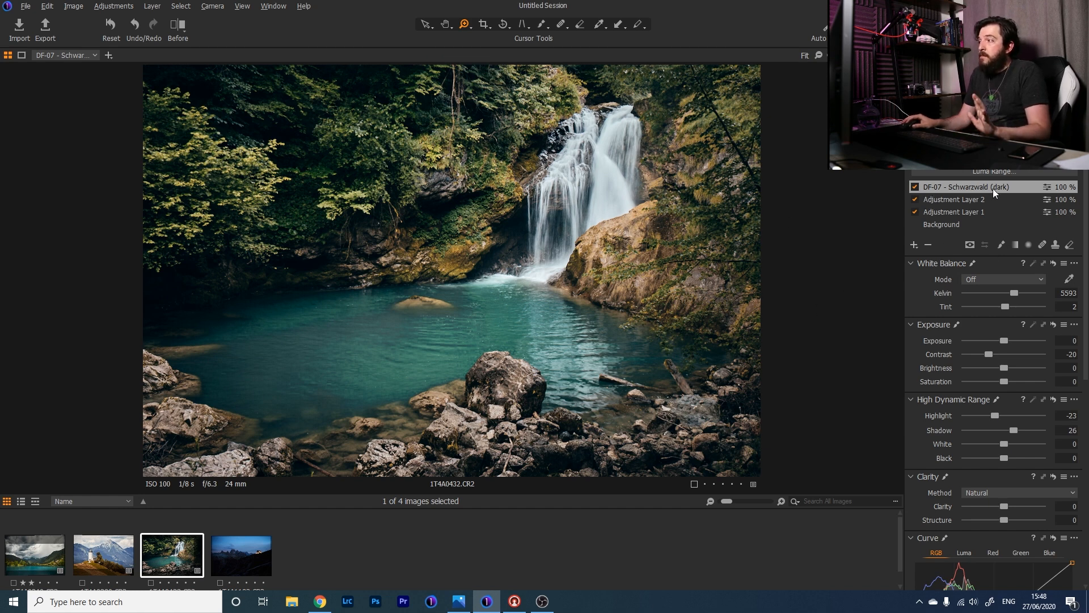
left_click(915, 187)
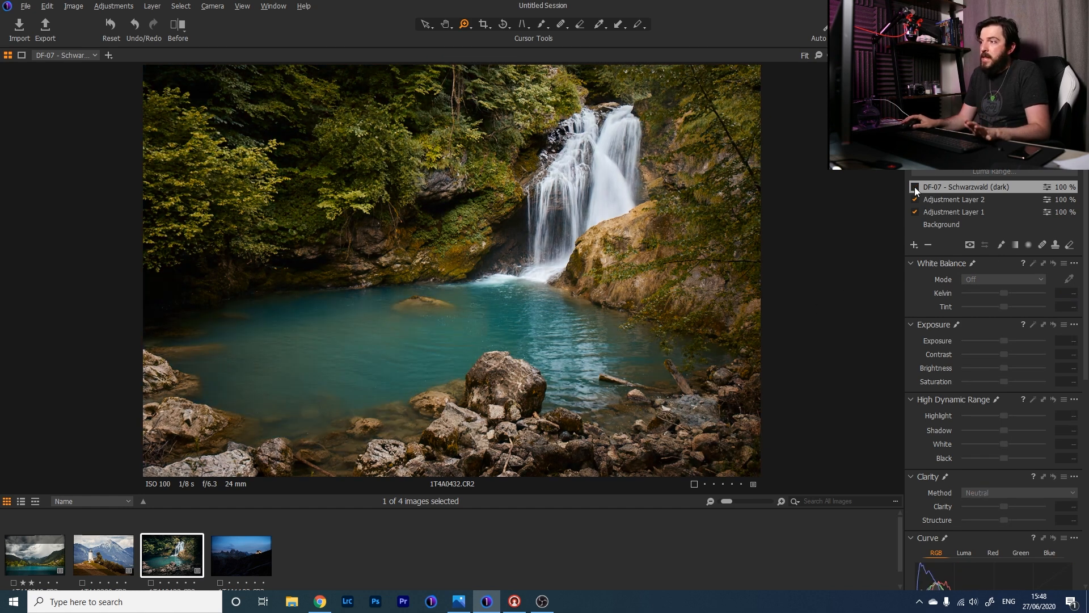
left_click(915, 187)
left_click(915, 187)
left_click(915, 186)
left_click(915, 186)
left_click(914, 187)
left_click(914, 187)
left_click(915, 187)
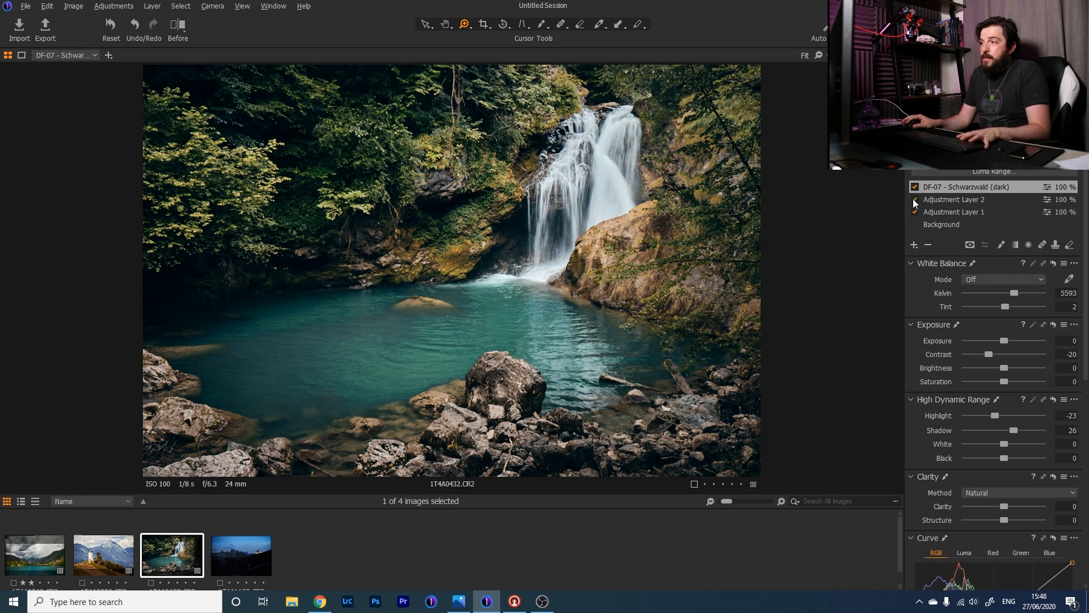
Check what Adjustment Layer 2, Adjustment Layer 1 and the style layer each contribute by switching them off and on
left_click(915, 199)
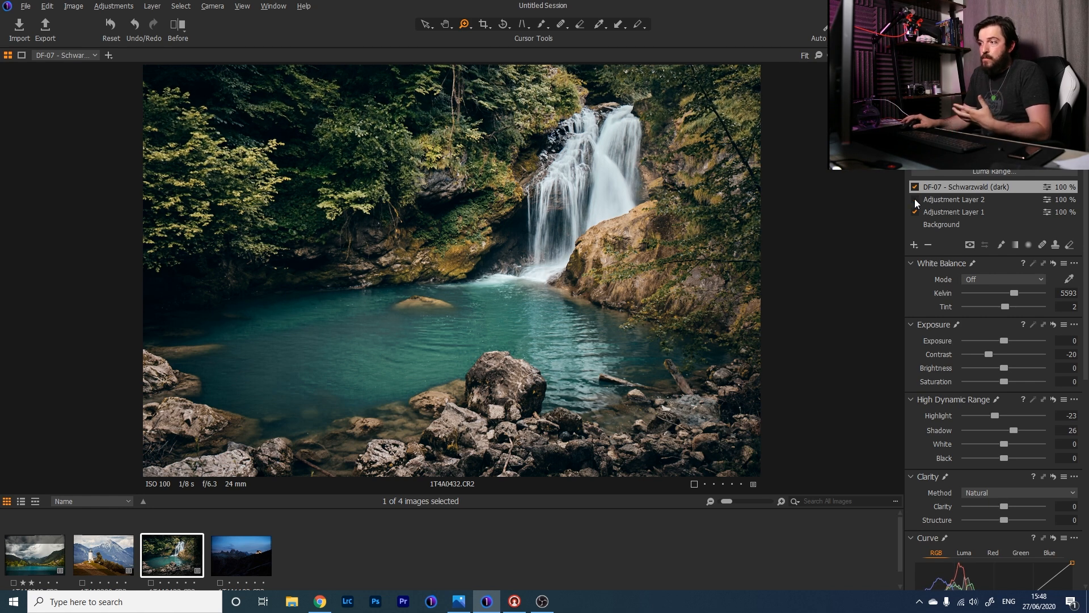
left_click(919, 222)
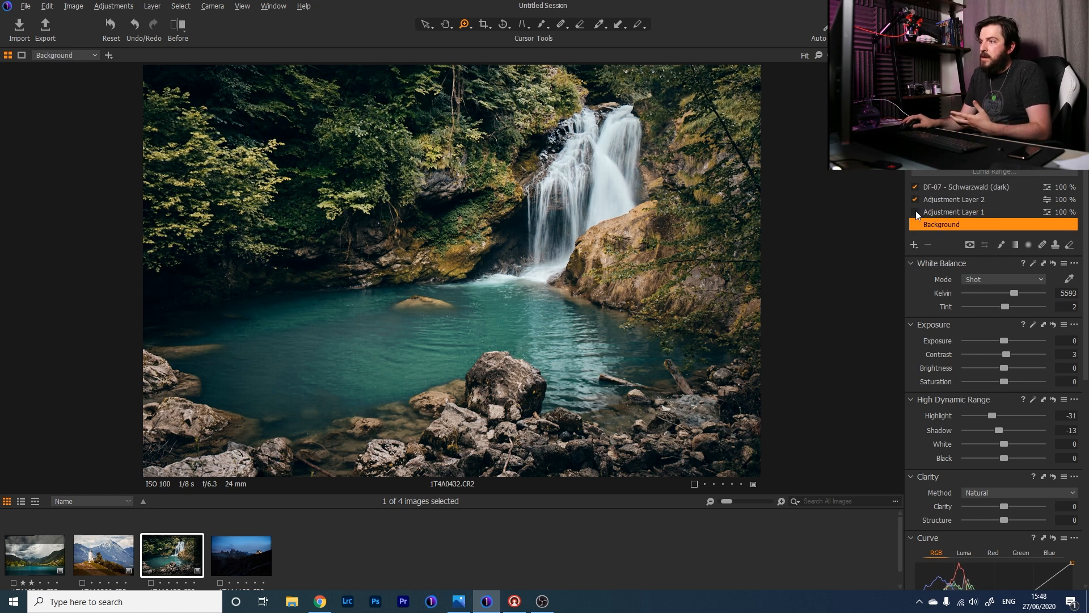
left_click(915, 211)
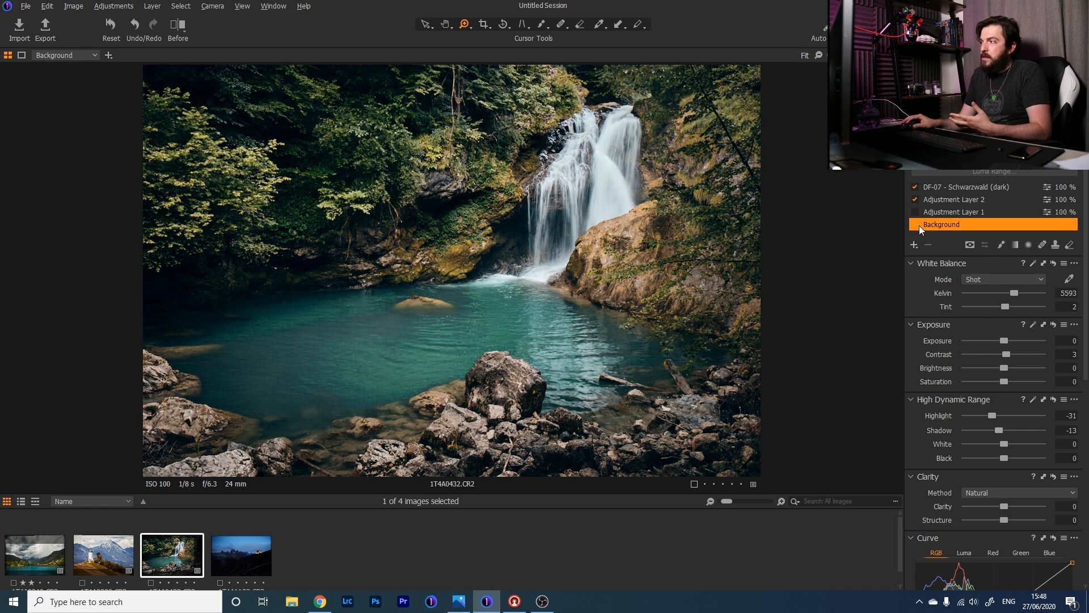
left_click(916, 212)
left_click(916, 187)
left_click(915, 187)
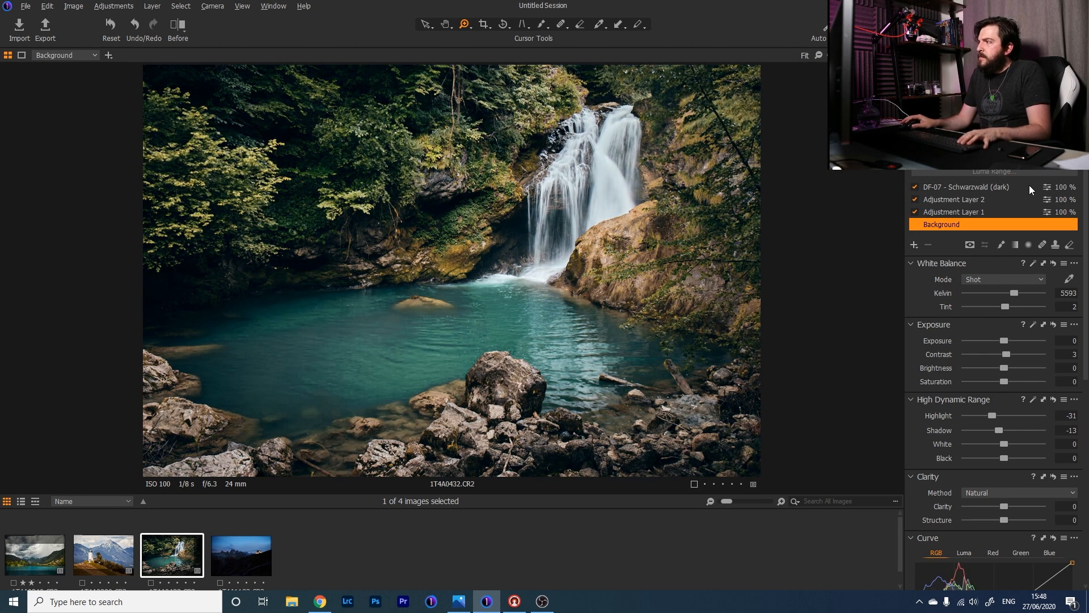
Lower the DF-07 - Schwarzwald (dark) layer's opacity to 75%, checking the photo with and without the layer
left_click(999, 190)
mouse_move(1033, 161)
left_mouse_down()
mouse_move(946, 160)
mouse_move(1029, 161)
left_mouse_up()
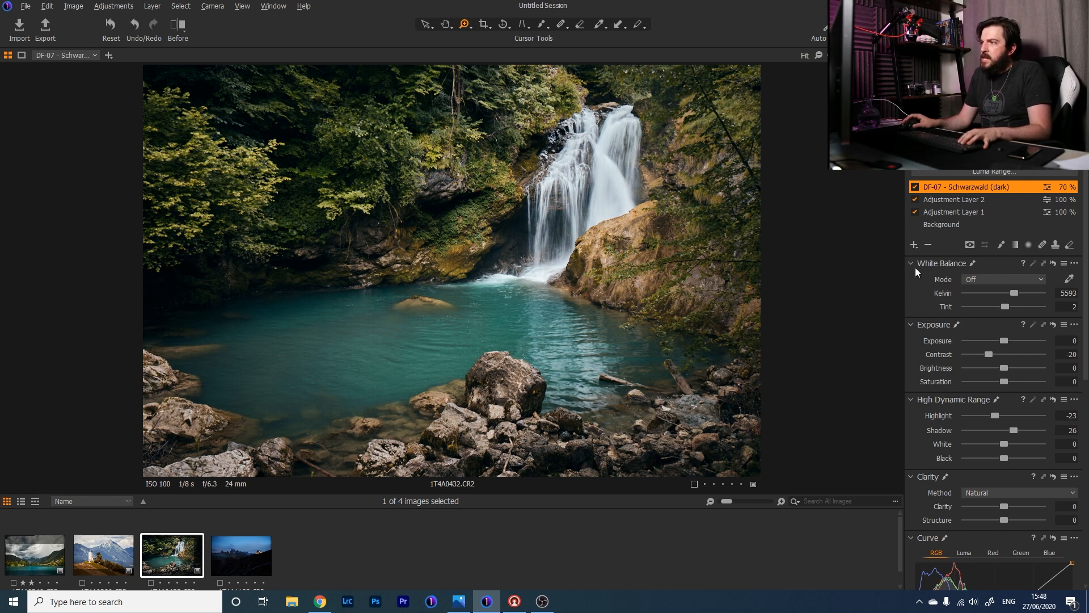
left_click(915, 188)
left_click(915, 189)
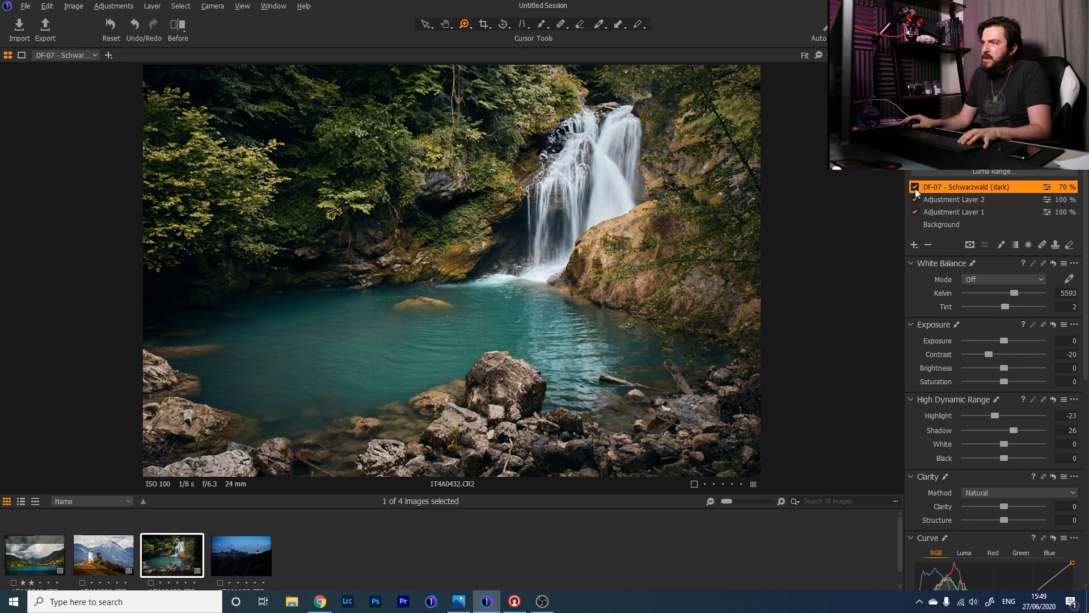
mouse_move(1021, 158)
left_mouse_down()
mouse_move(1046, 158)
mouse_move(1025, 170)
left_mouse_up()
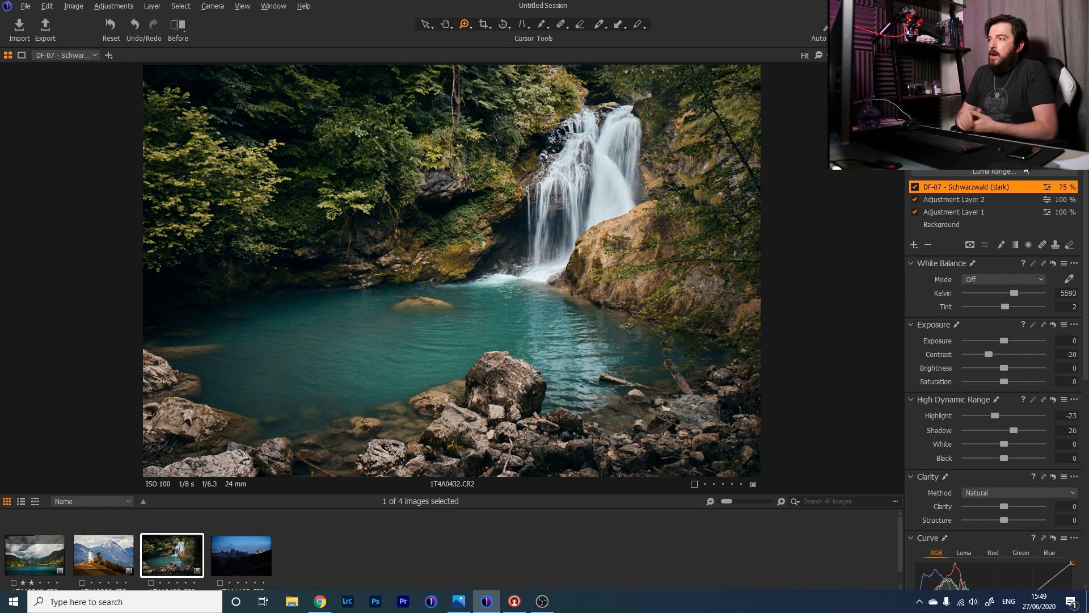
Straighten the photo by setting its rotation angle to 2.21, and return to the normal view
key("r")
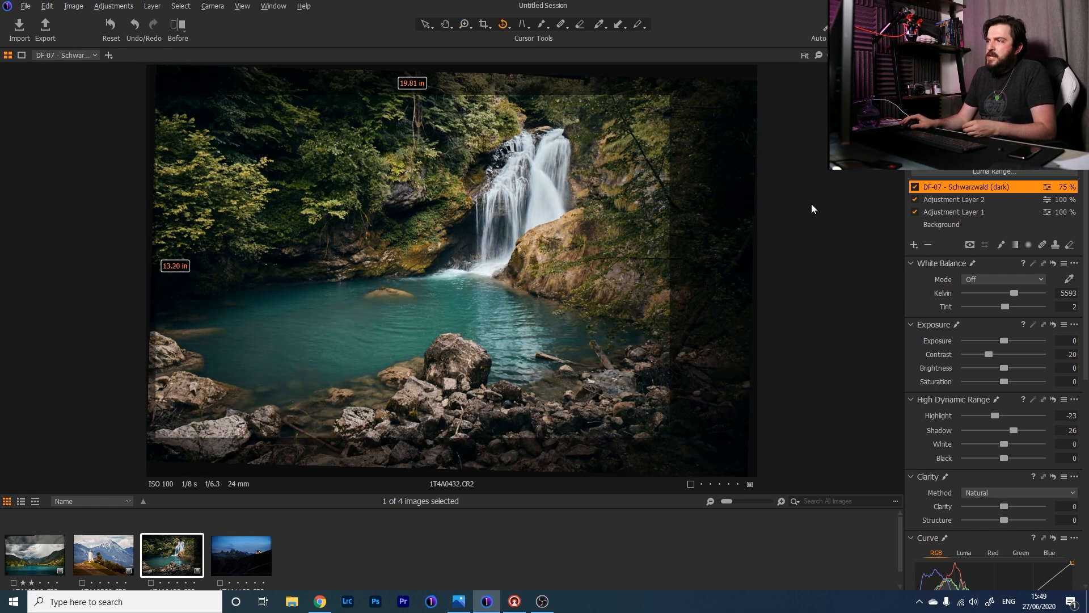
right_click(547, 206)
left_click(548, 208)
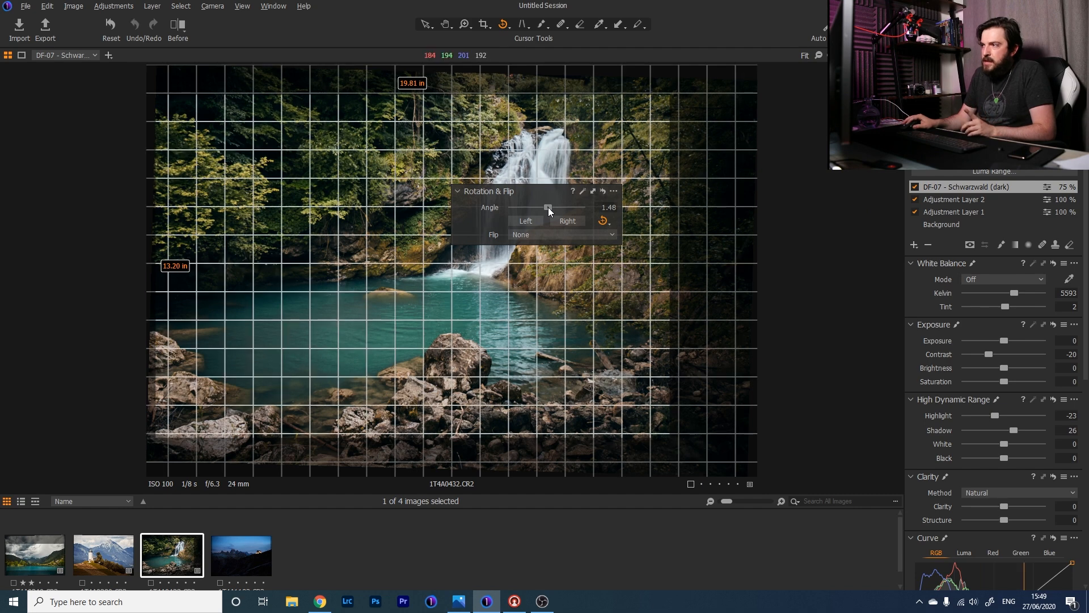
left_click_drag(548, 207, 549, 207)
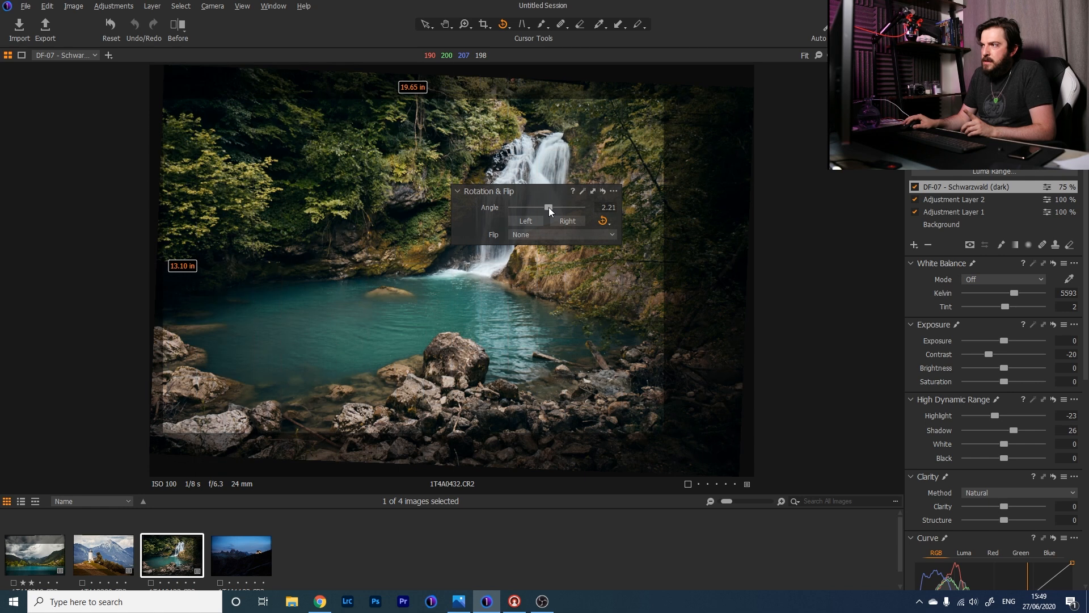
left_click(424, 24)
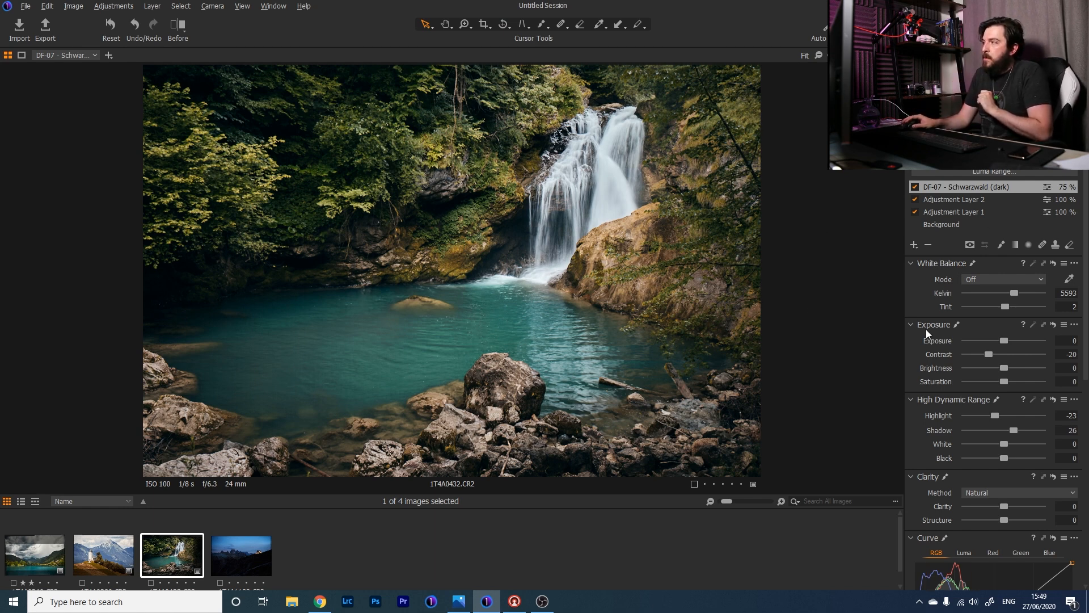
Add an adjustment layer with a diagonal linear gradient over the photo's lower-right corner and set its exposure to -3.08
left_click(914, 245)
left_click(1014, 249)
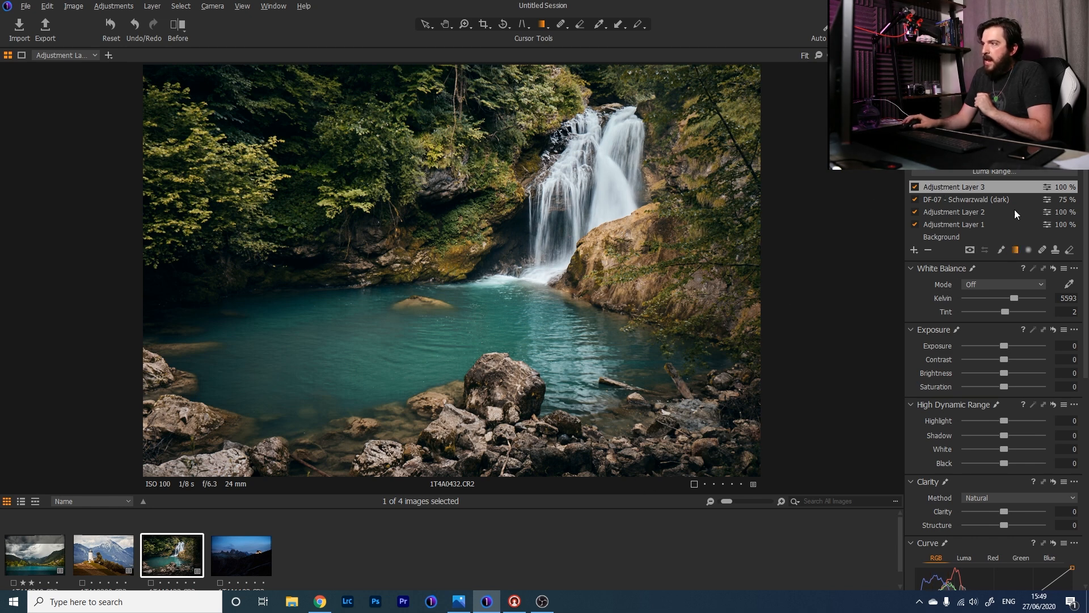
mouse_move(734, 439)
left_mouse_down()
mouse_move(621, 312)
mouse_move(565, 211)
left_mouse_up()
left_click_drag(650, 326, 834, 390)
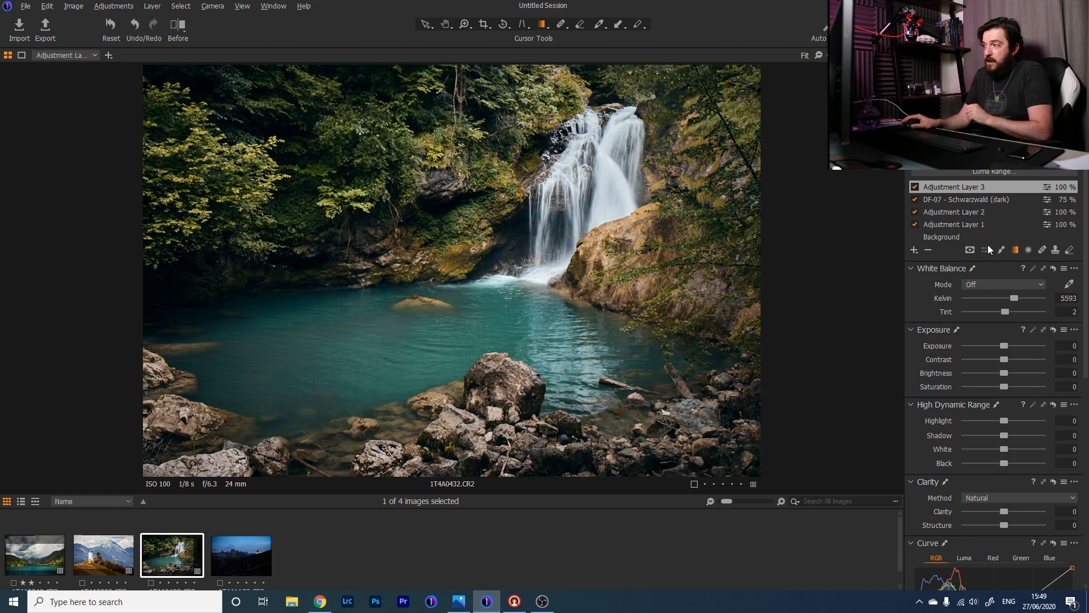
left_click_drag(1005, 345, 975, 358)
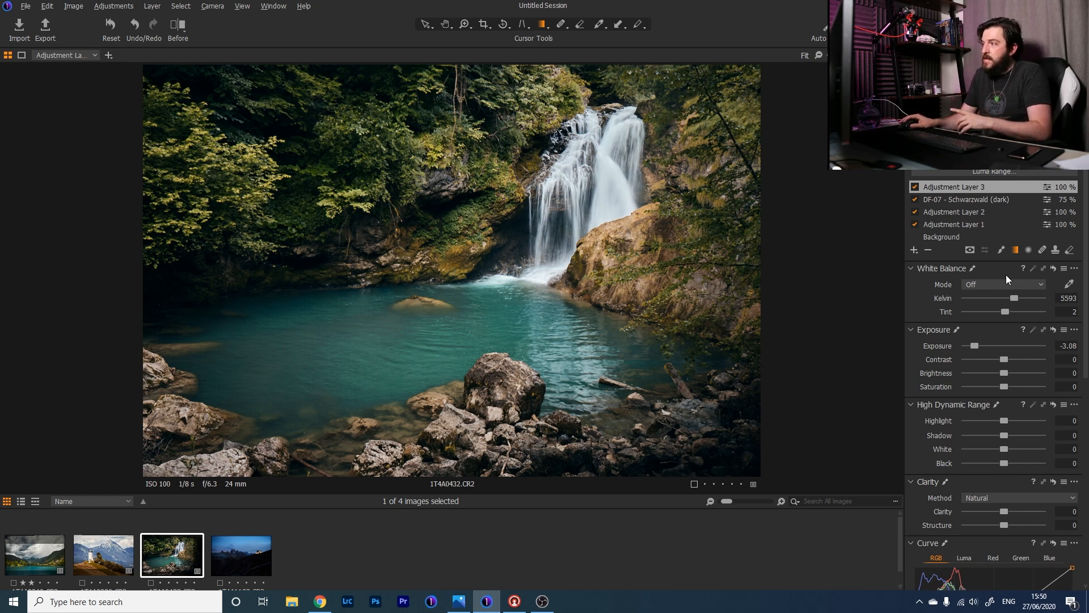
Add an adjustment layer with a diagonal linear gradient over the photo's lower-left corner and set its exposure to -1.19
left_click(914, 250)
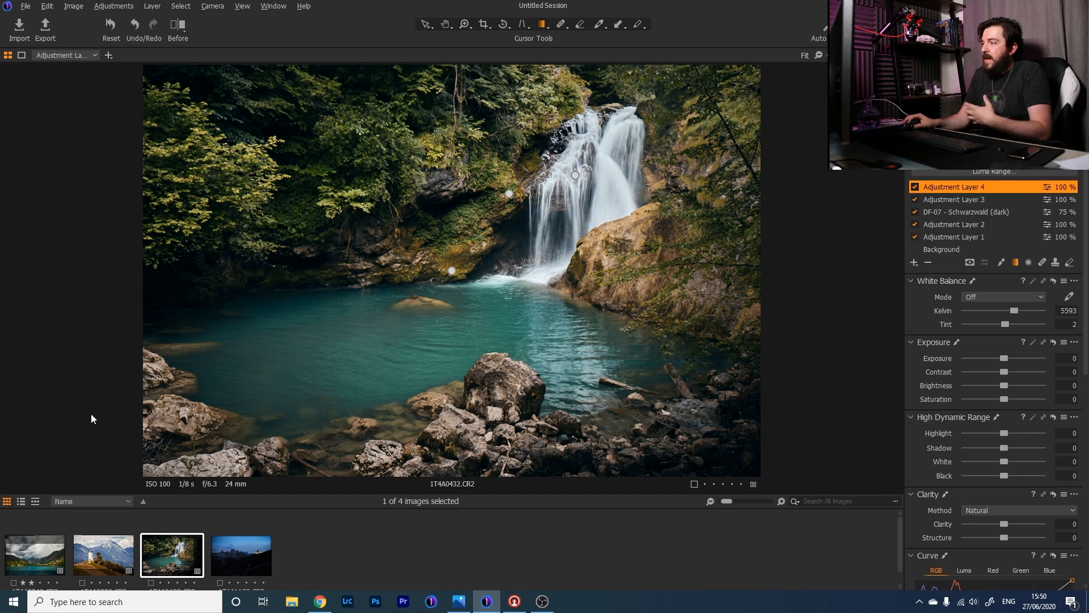
mouse_move(173, 456)
left_mouse_down()
mouse_move(273, 294)
mouse_move(256, 319)
left_mouse_up()
left_click_drag(211, 387, 179, 442)
left_click_drag(1004, 356, 992, 355)
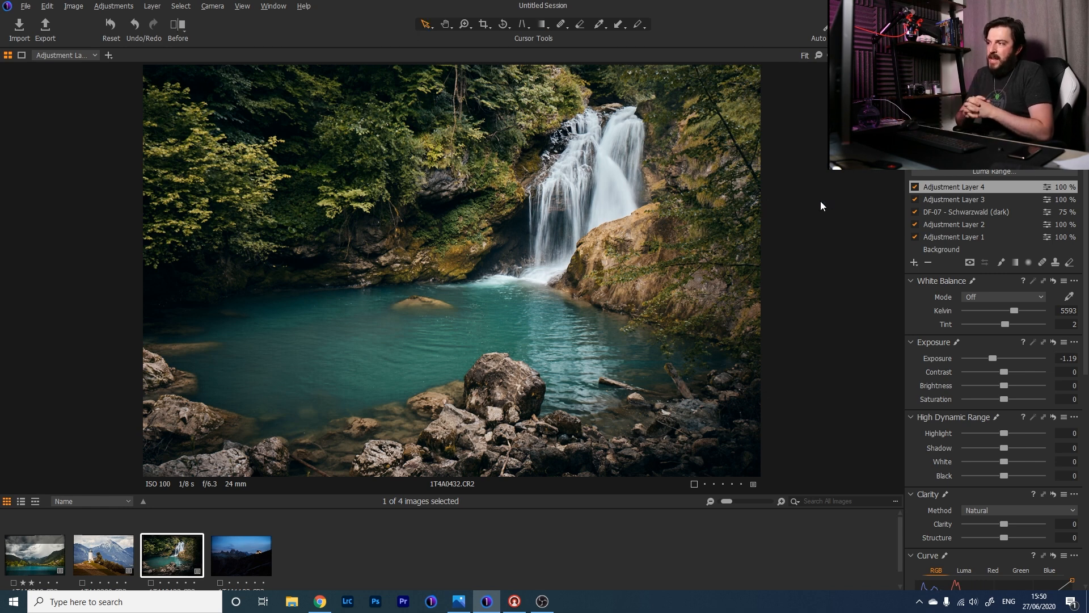
Check what Adjustment Layer 1 contributes to the waterfall photo by repeatedly switching it off and on
left_click(913, 236)
left_click(914, 236)
left_click(913, 236)
left_click(914, 236)
left_click(913, 236)
left_click(913, 236)
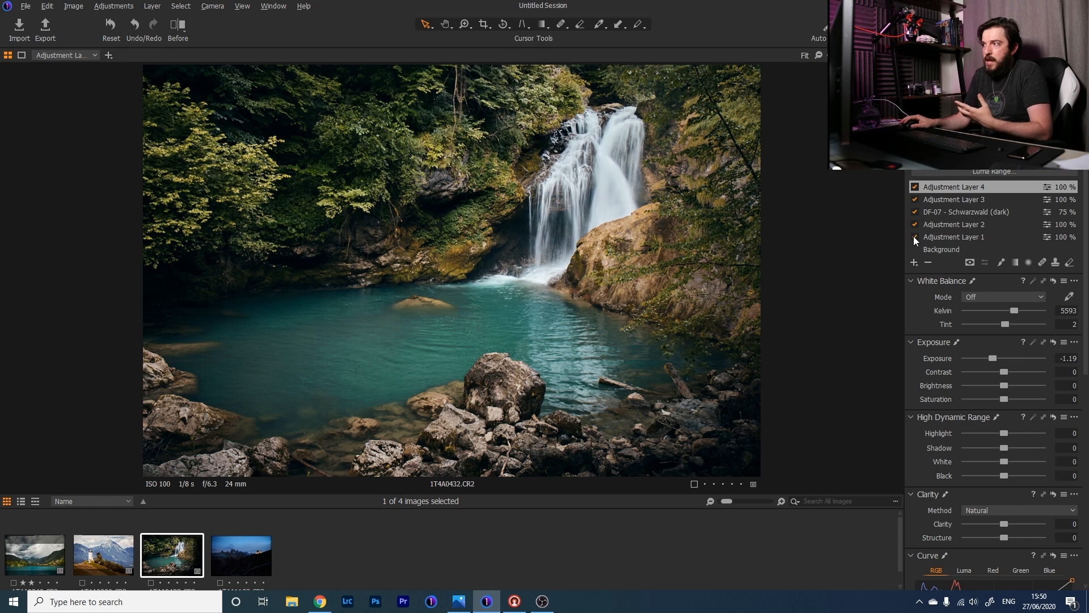
left_click(914, 236)
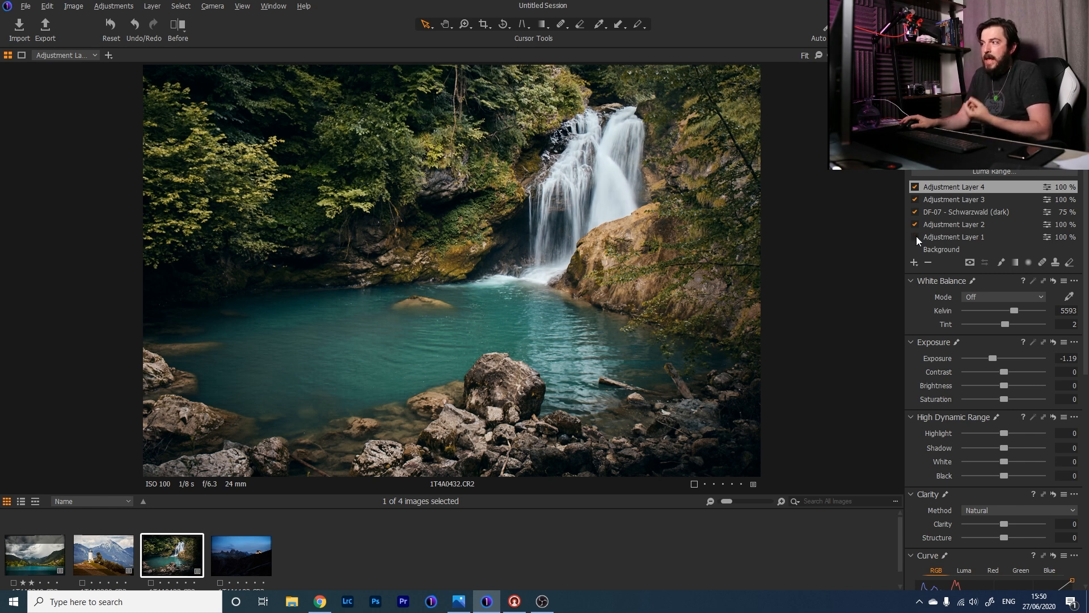
left_click(917, 236)
left_click(917, 236)
left_click(917, 236)
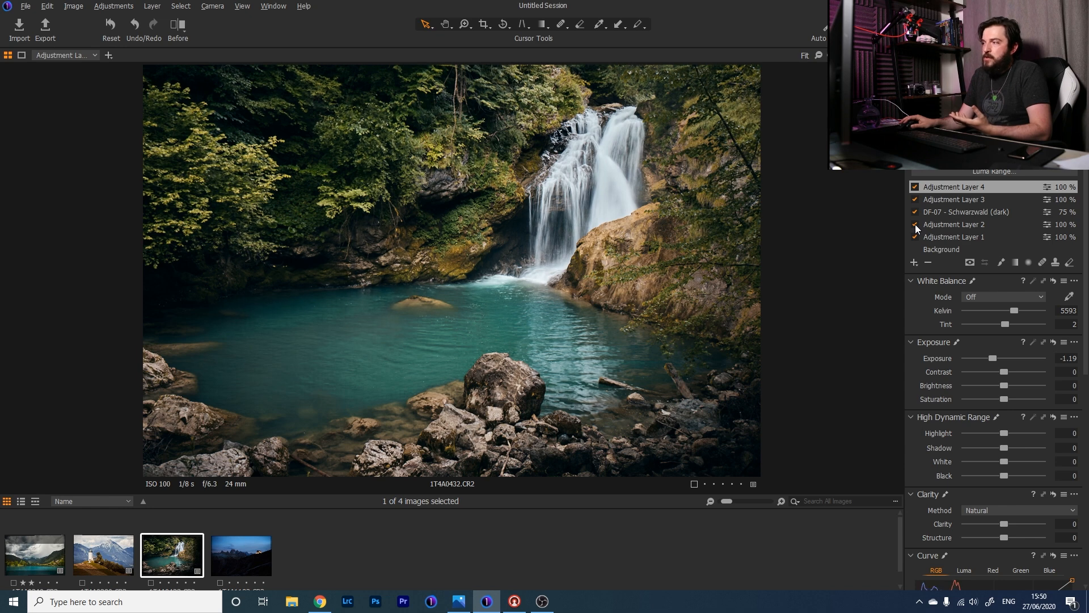
Compare the waterfall photo before and after editing in a split view, moving the divider to the photo's left edge
left_click(177, 31)
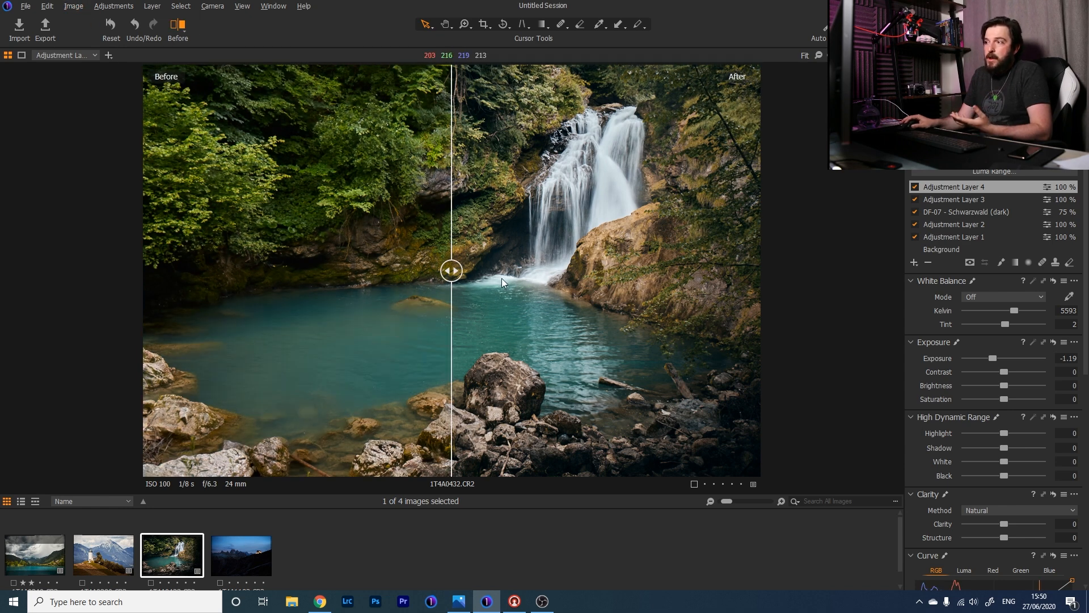
left_click_drag(451, 271, 115, 340)
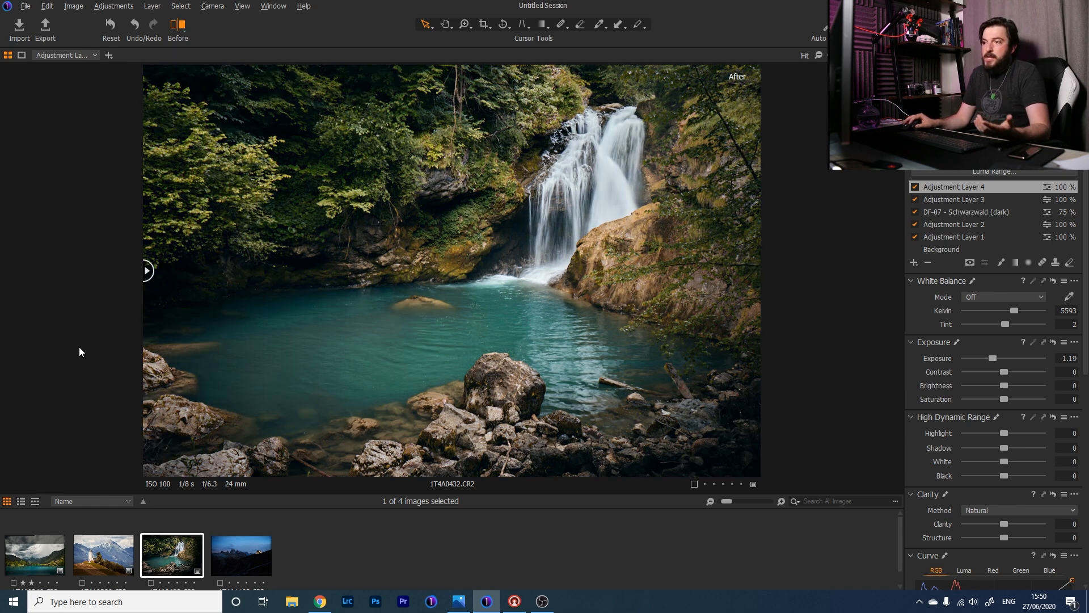
left_click_drag(80, 352, 31, 396)
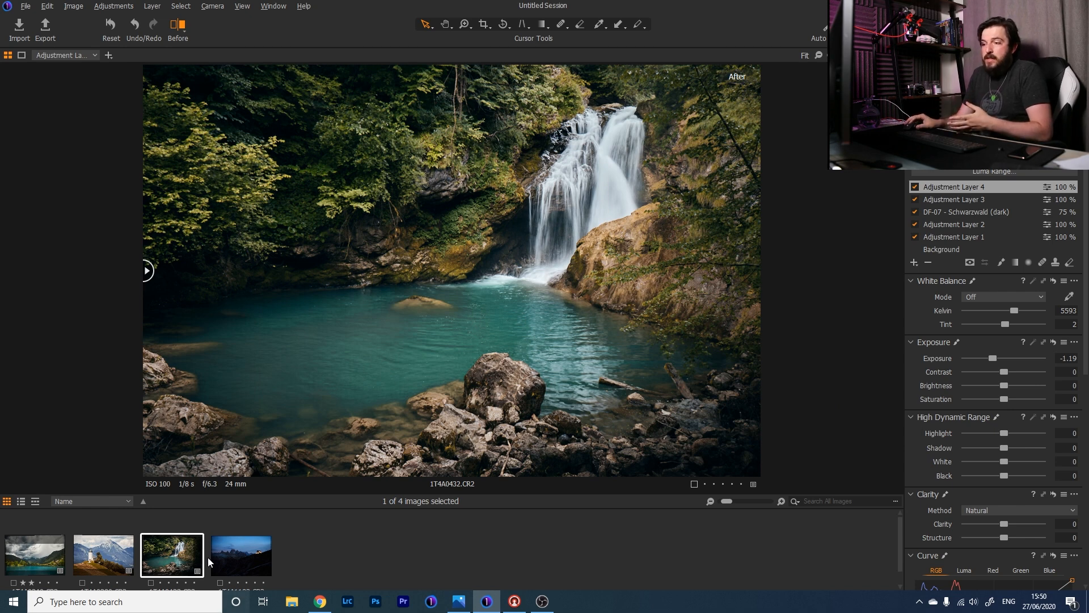
Open the dusk mountain photo 1T4A1182.CR2, turn off the before/after comparison and show the exposure adjustment tools
left_click(230, 554)
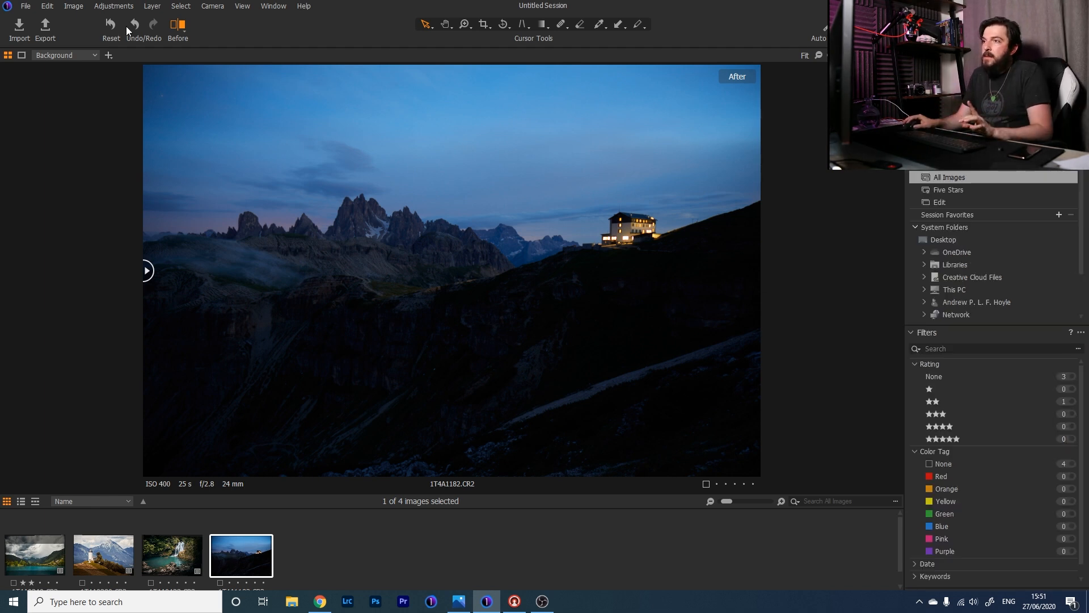
left_click(174, 25)
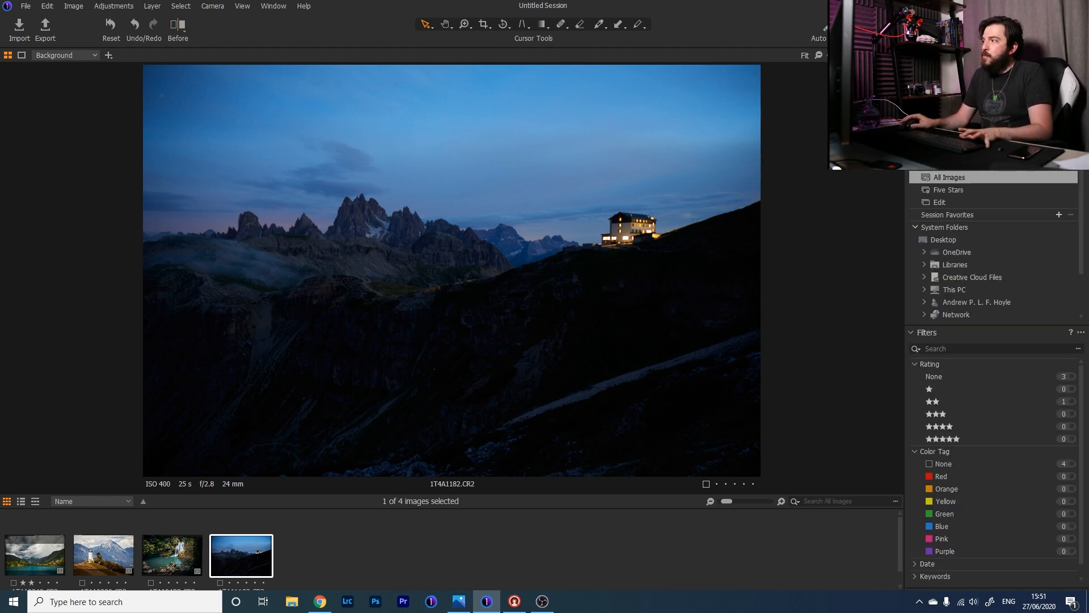
left_click(965, 55)
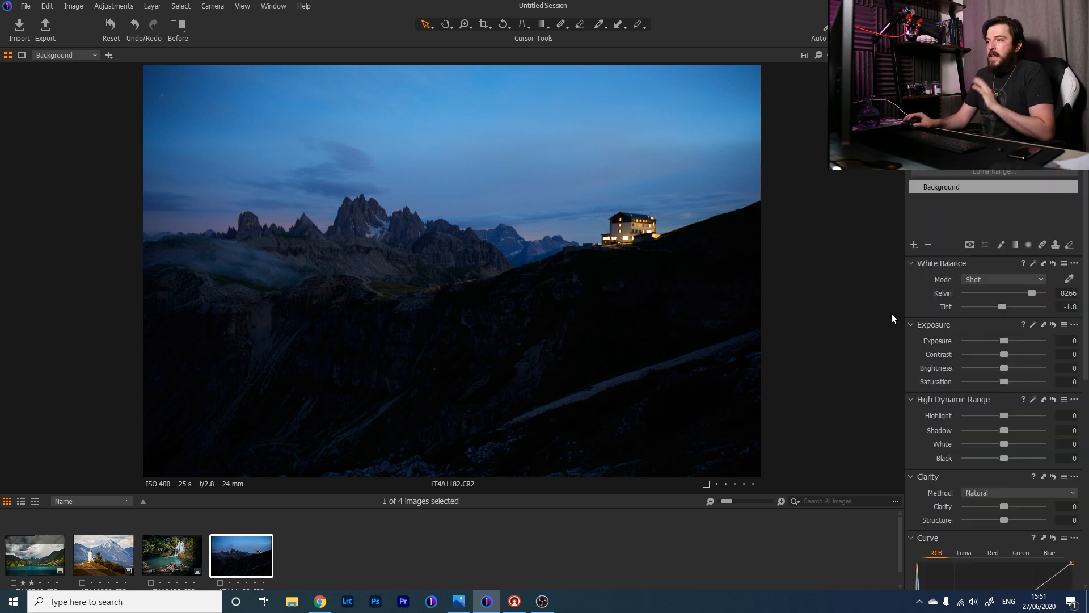
Set the photo's exposure to 0.83, contrast to 4, highlight to -30 and shadow to 15
left_click_drag(1004, 339, 1011, 340)
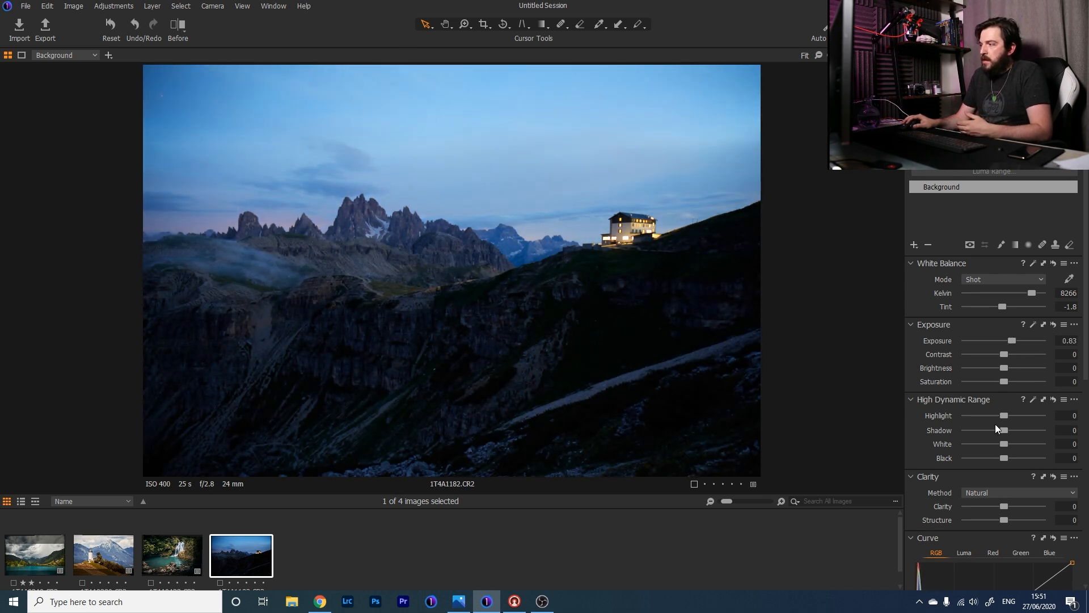
left_click_drag(1001, 427, 1006, 428)
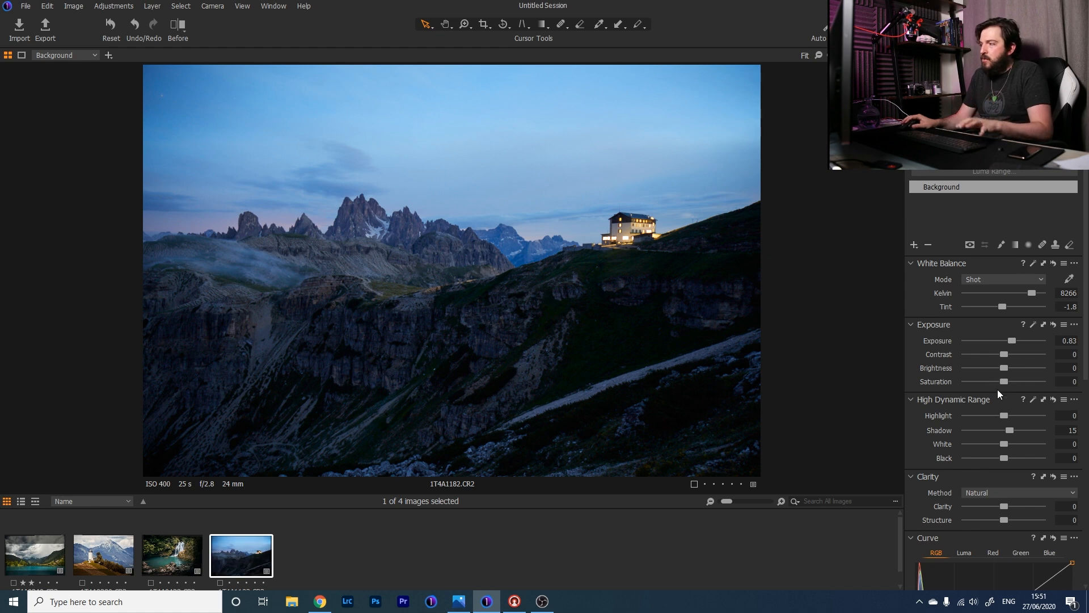
left_click_drag(1001, 415, 987, 417)
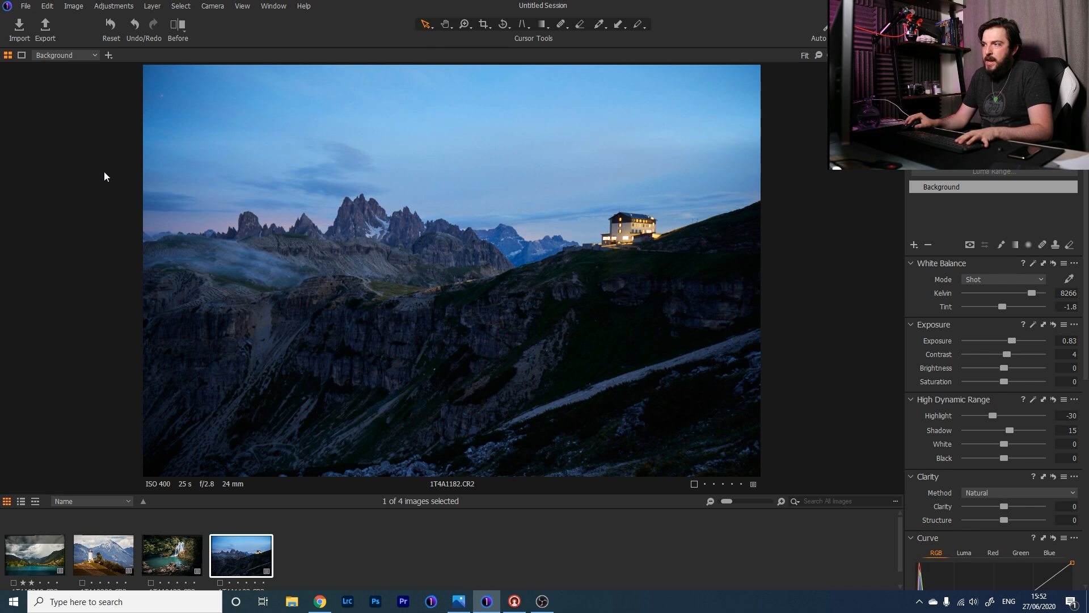
Set the crop ratio to 1x3 and resize the crop frame to an upright 4.8 x 14.4 in strip
left_click(484, 26)
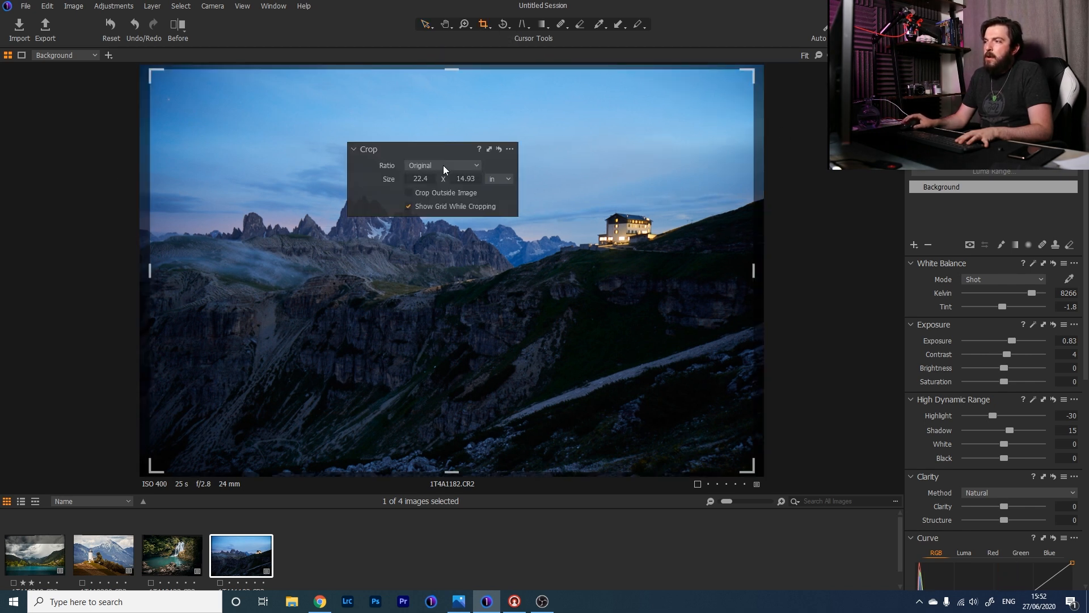
left_click(443, 165)
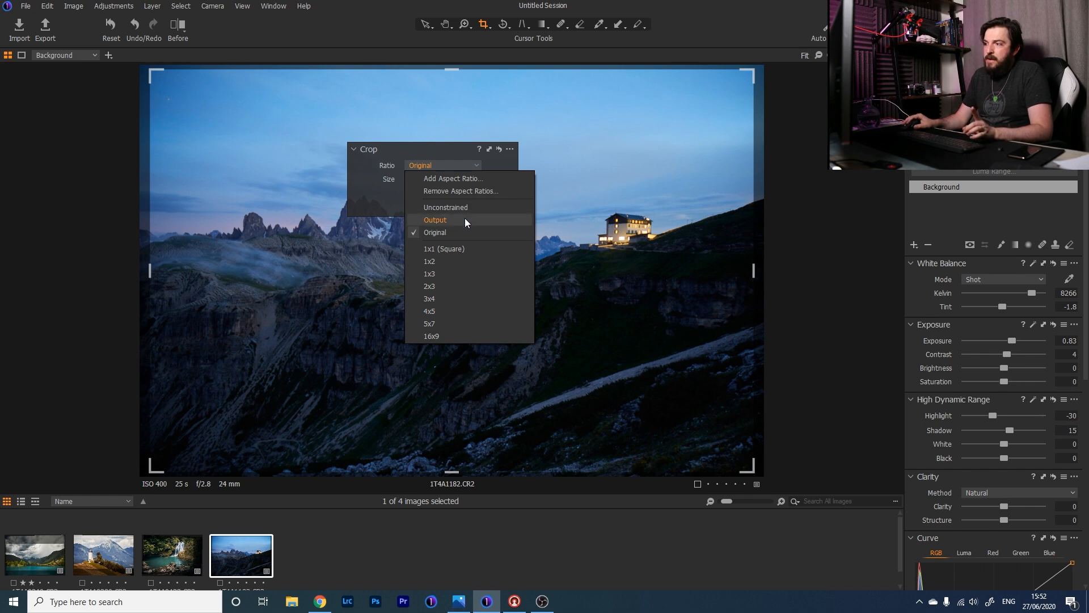
left_click(448, 271)
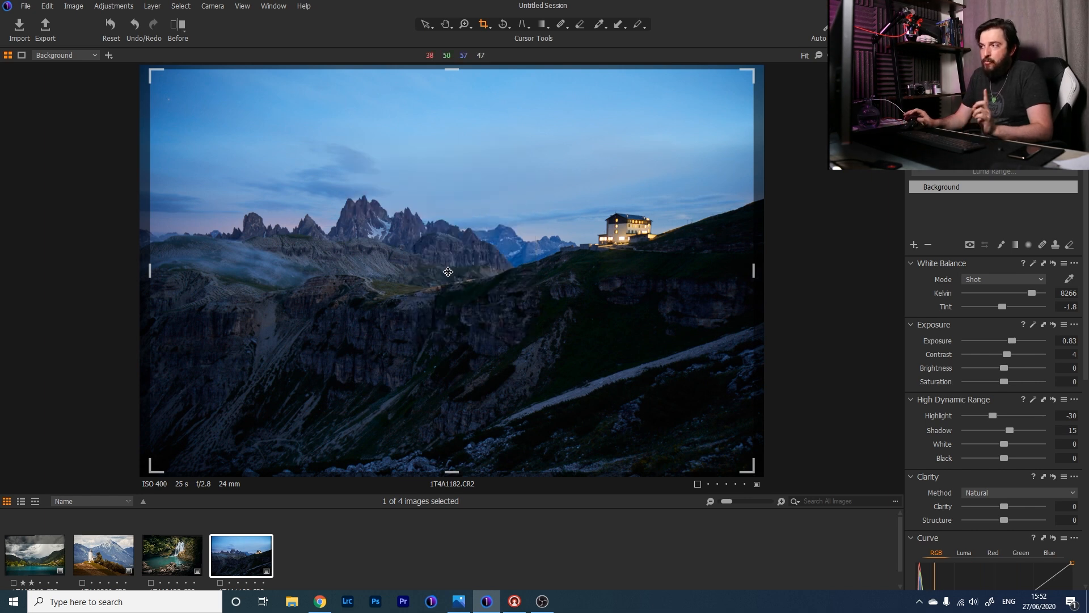
left_click_drag(451, 471, 453, 457)
right_click(448, 210)
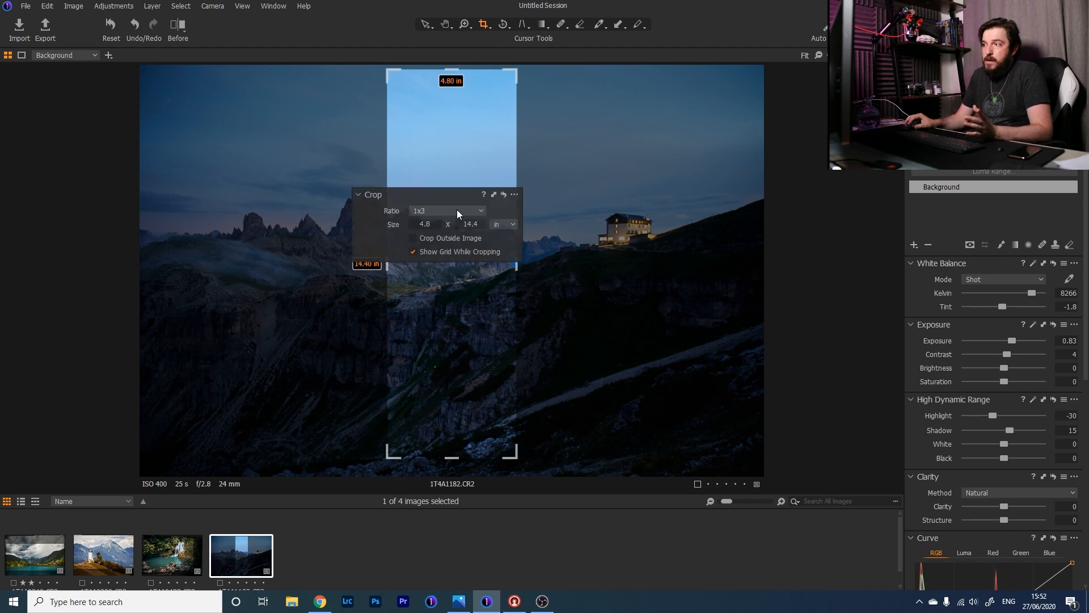
left_click(457, 210)
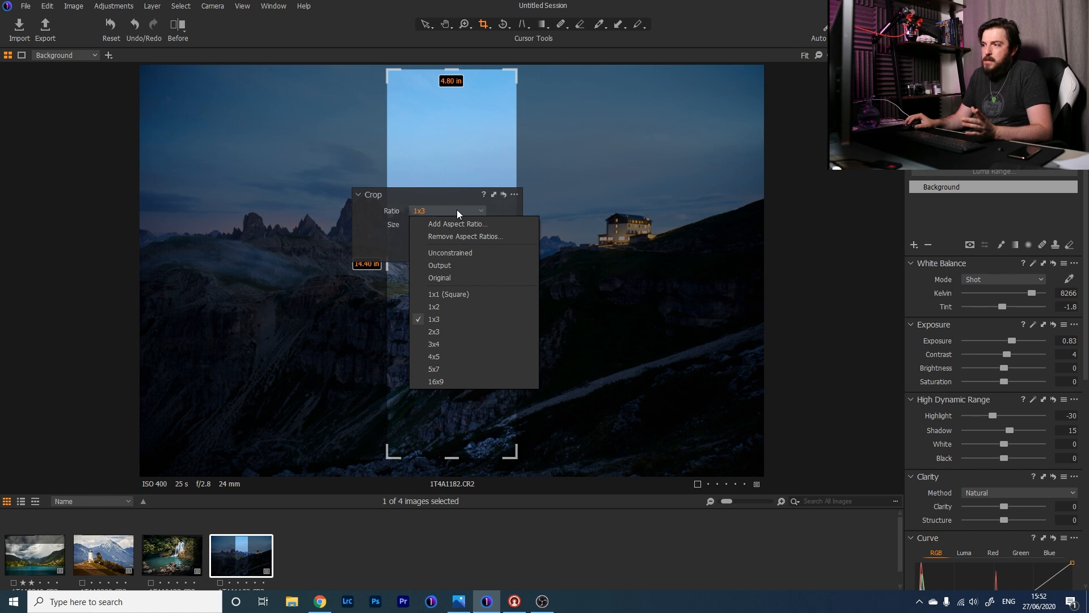
left_click(457, 209)
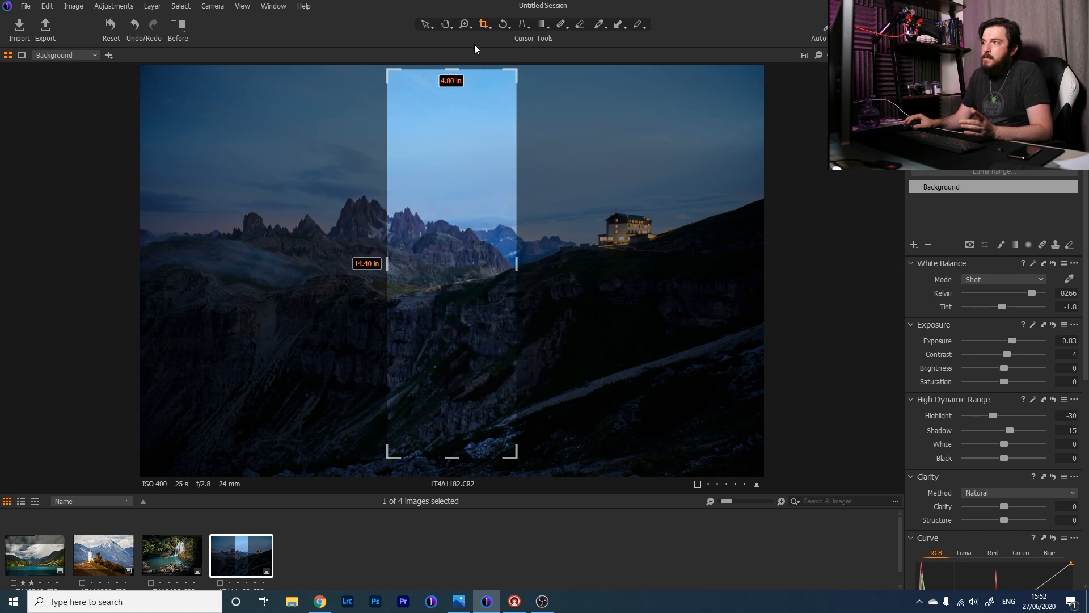
Redraw the crop as a horizontal 1x3 panorama of 23.17 x 7.72 in spanning the full photo width around the peaks and hut
left_click_drag(560, 203, 662, 238)
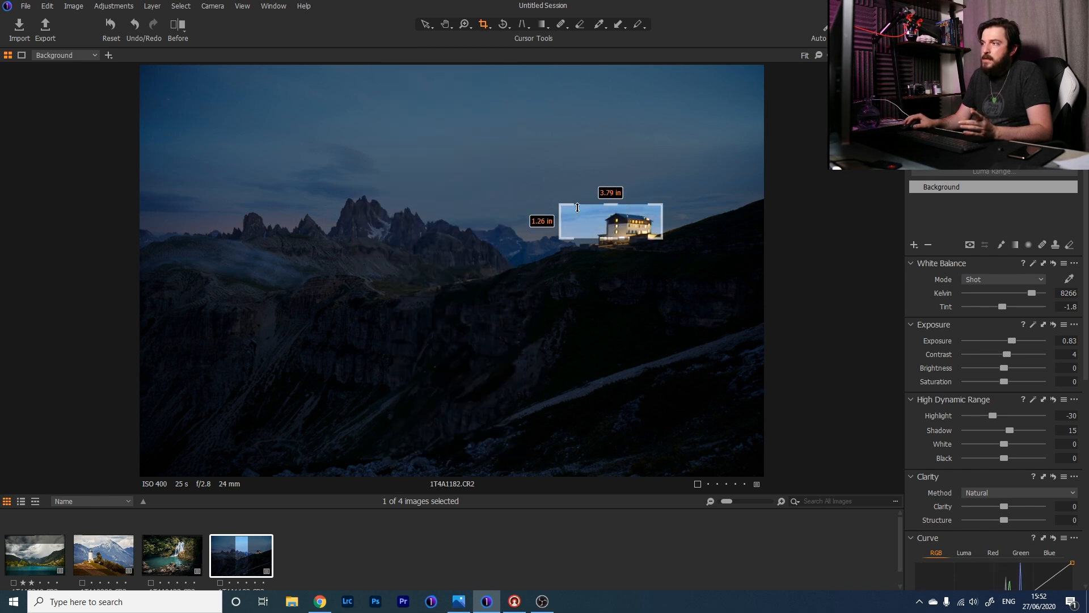
left_click_drag(559, 205, 177, 77)
left_click_drag(419, 239, 439, 324)
left_click_drag(422, 204, 423, 263)
left_click_drag(706, 322, 819, 369)
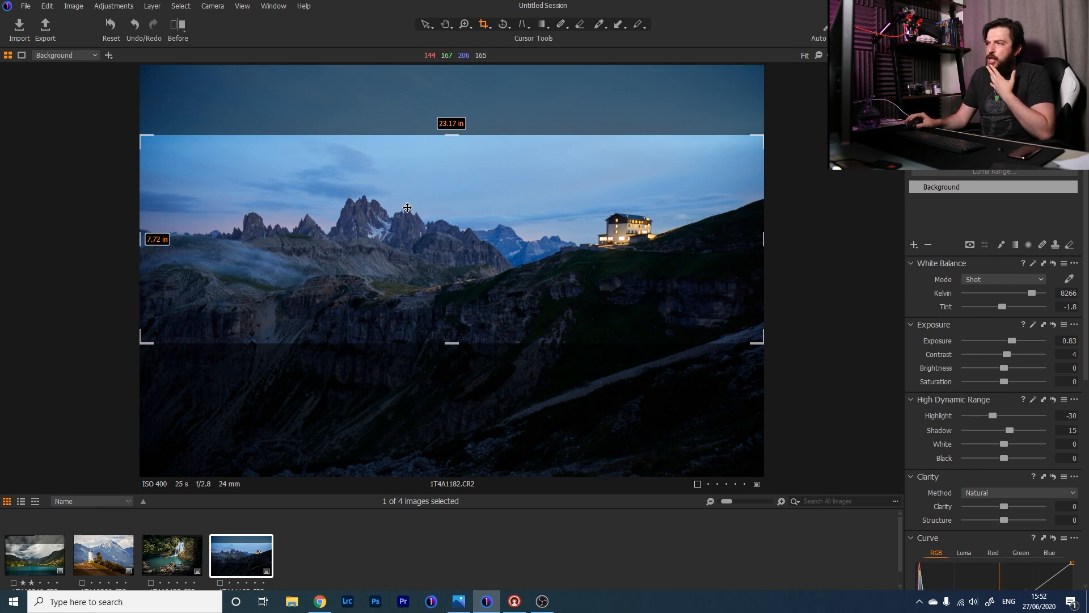
Make the crop ratio unconstrained and extend the frame's upper and lower edges to a height of 9.09 in
right_click(402, 248)
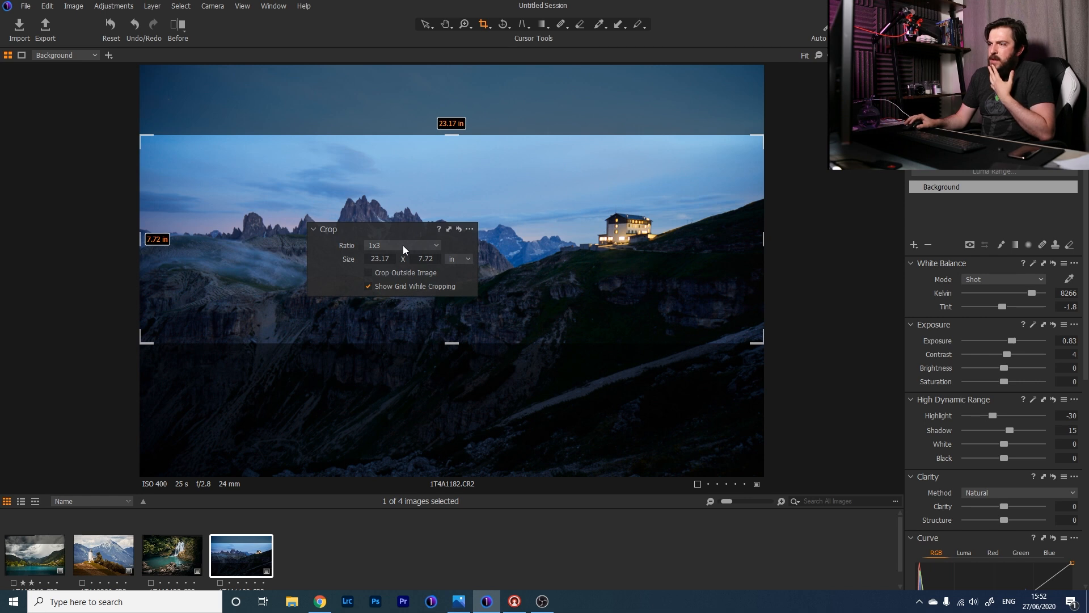
left_click(427, 247)
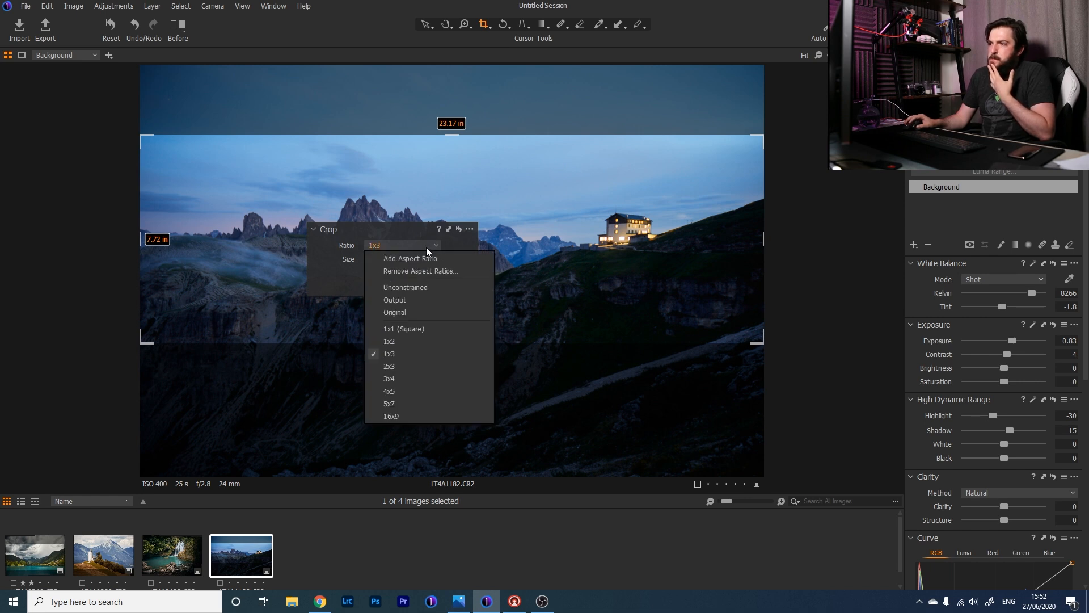
left_click(435, 281)
left_click_drag(454, 138, 452, 122)
left_click_drag(451, 343, 450, 367)
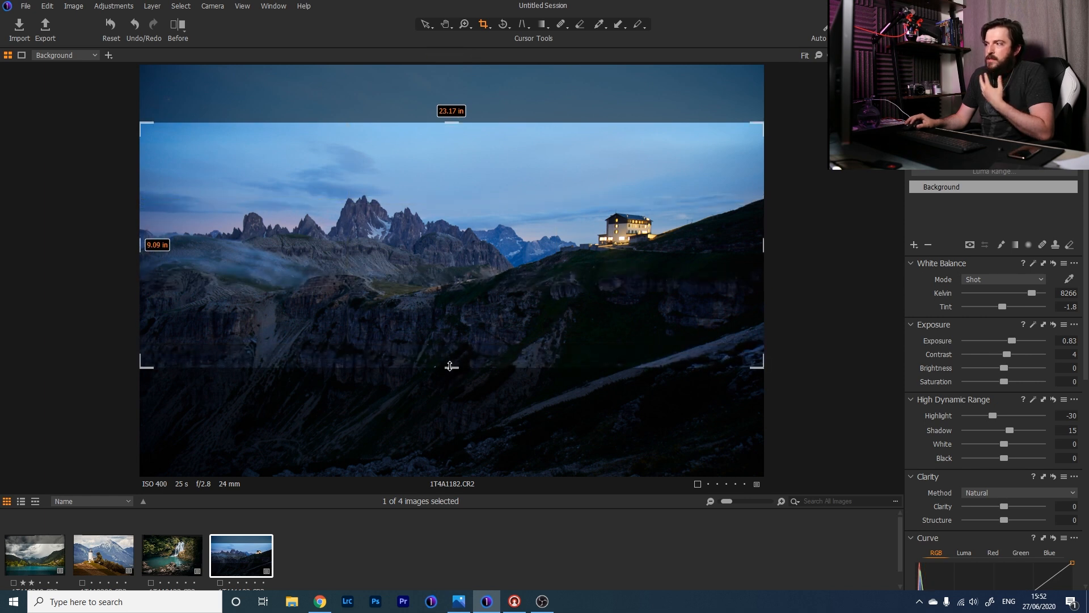
Try the rotation tool on the photo, and return to the normal cropped view
left_click(503, 26)
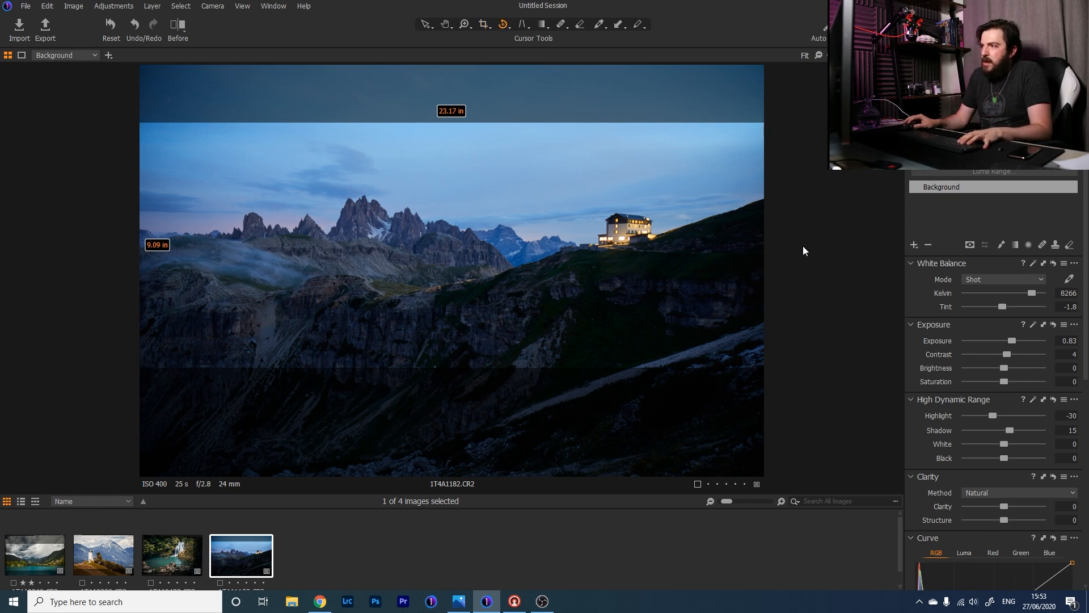
right_click(616, 281)
left_click_drag(618, 281, 616, 282)
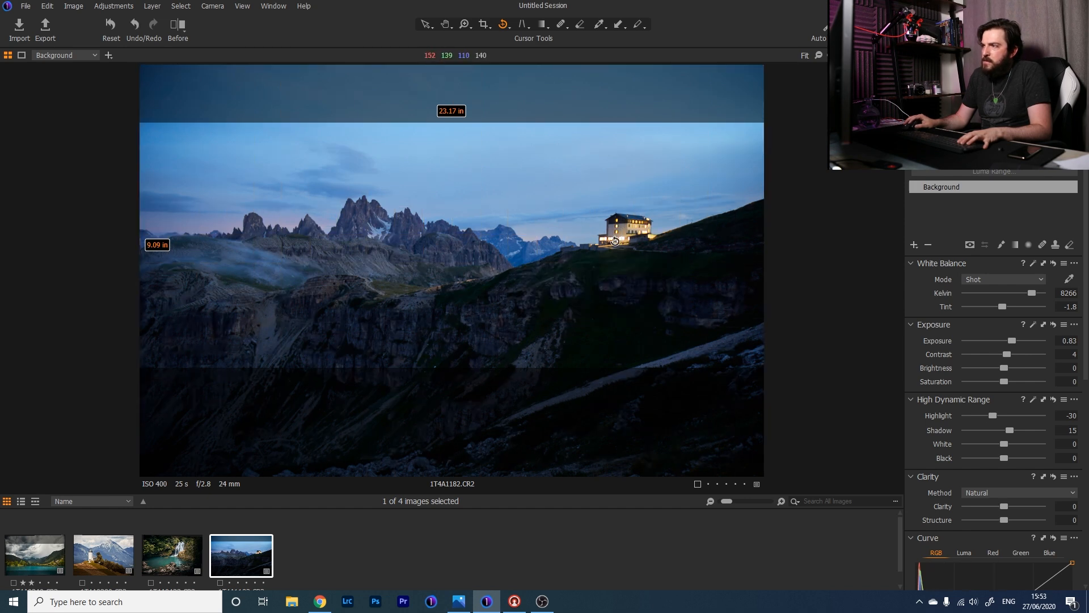
left_click(427, 25)
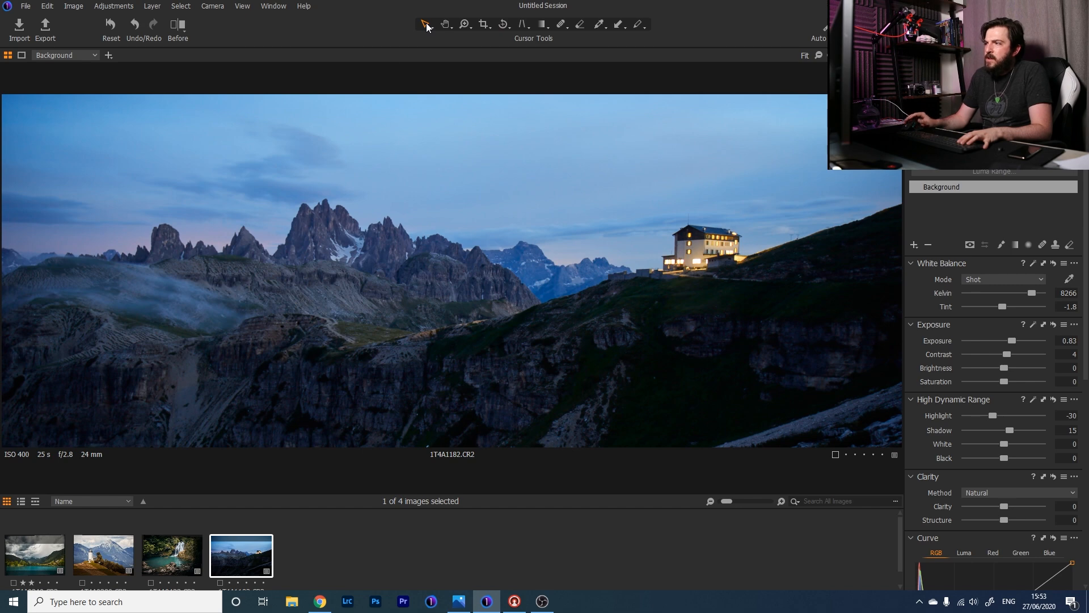
Examine the lit mountain hut at 100% zoom and the mist over the mountain slopes at 67%
key("z")
left_click(692, 234)
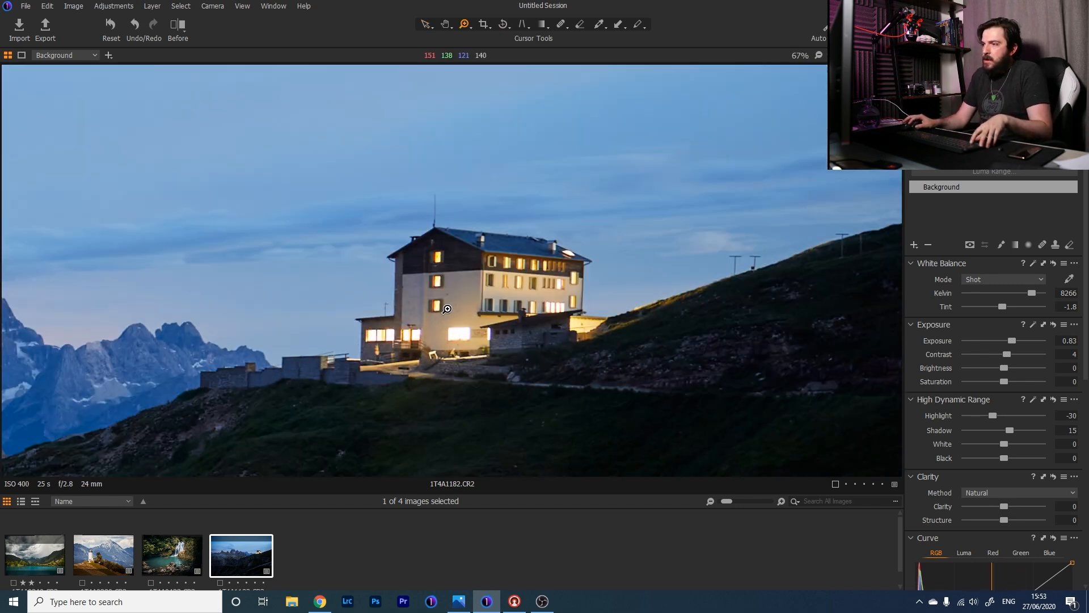
left_click(420, 259)
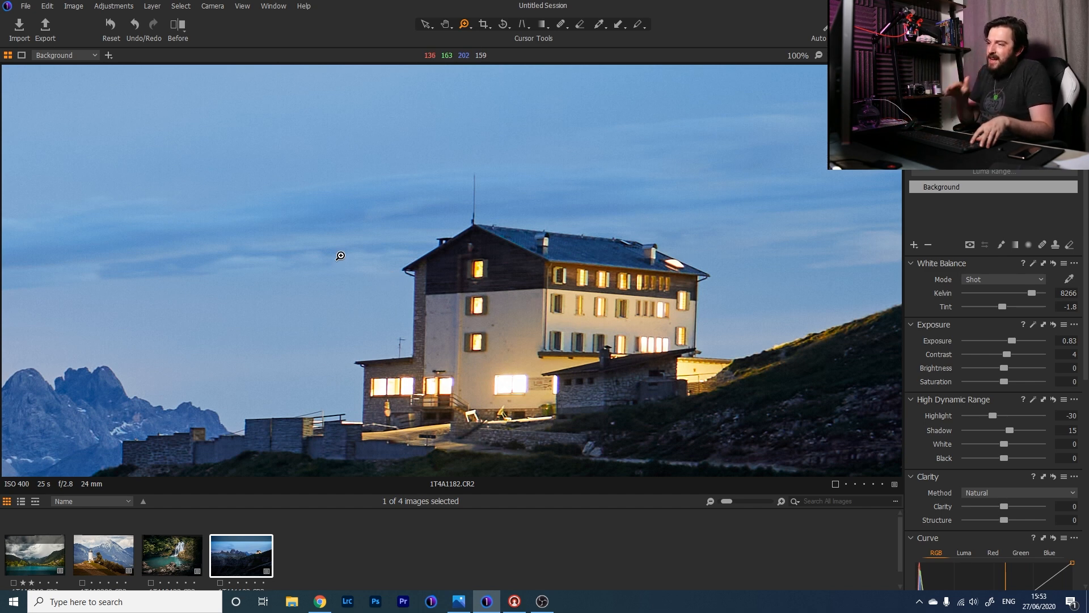
right_click(289, 263)
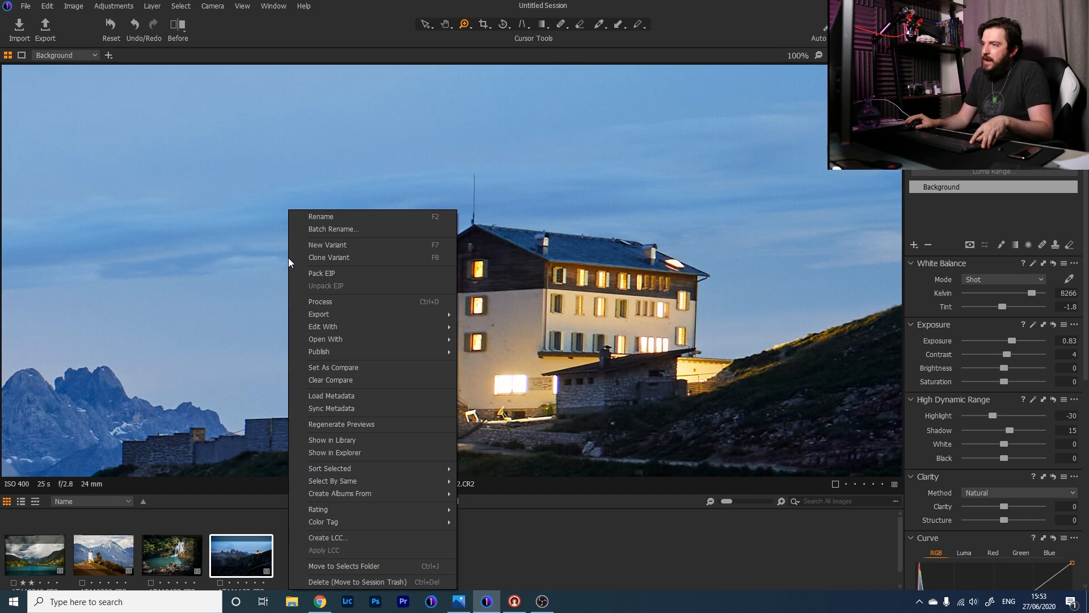
left_click(423, 197)
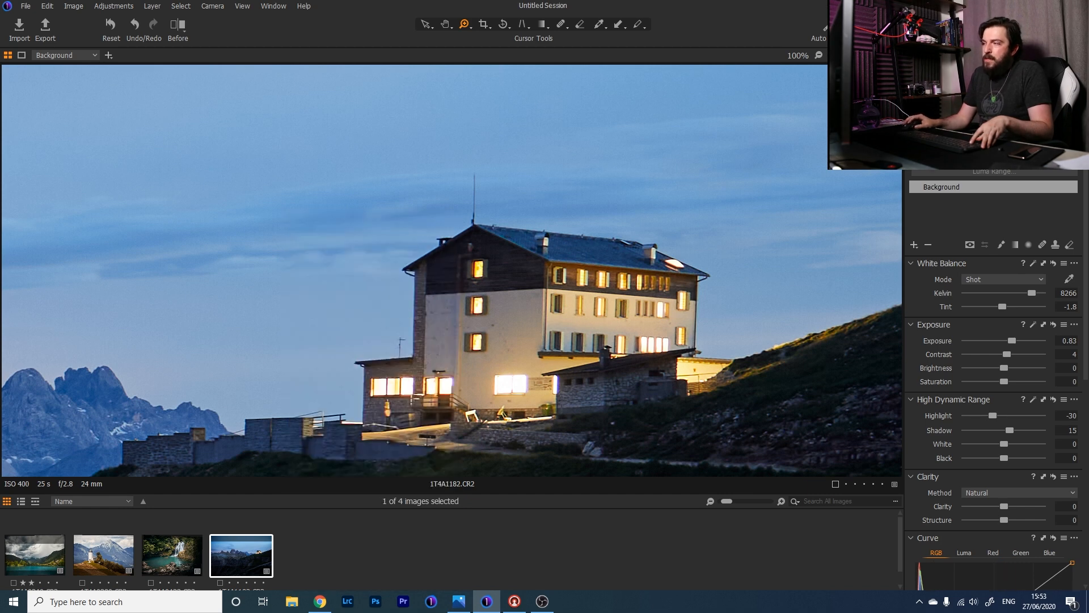
left_click(818, 55)
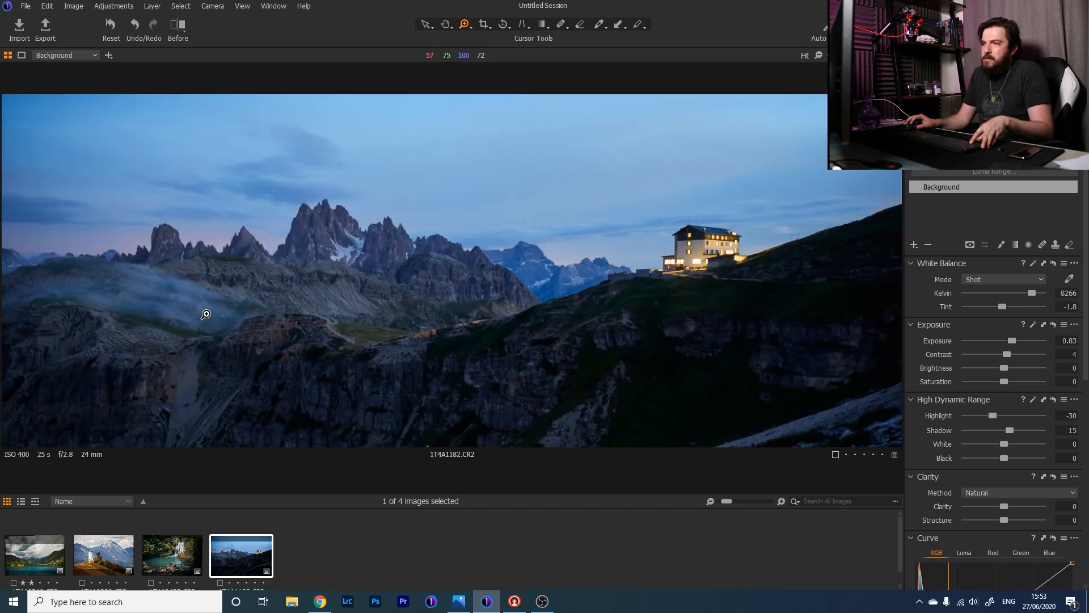
left_click(136, 288)
left_click(137, 288)
left_click(150, 278)
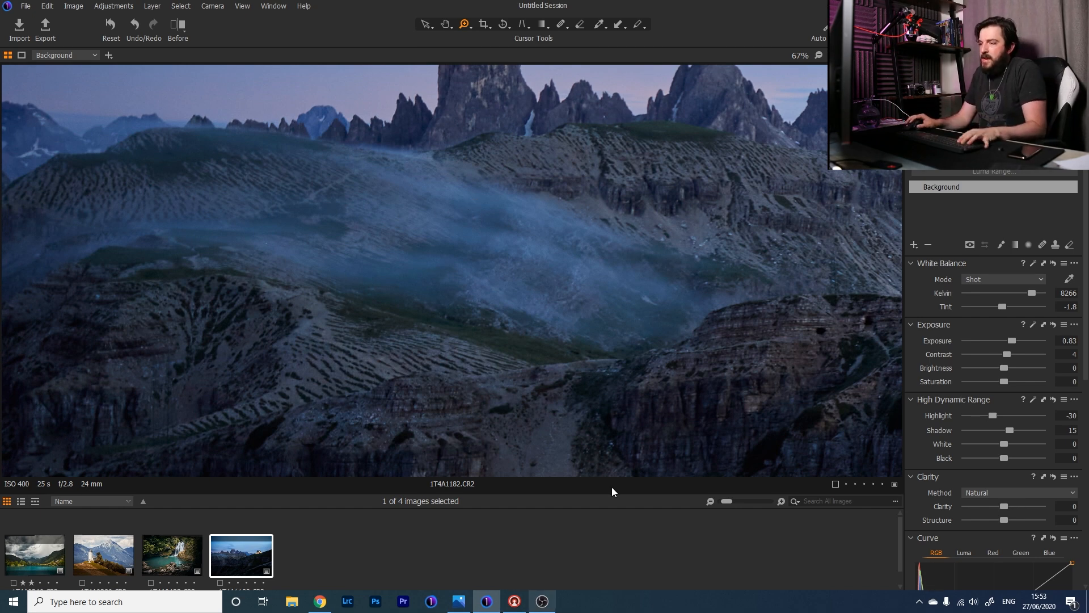
right_click(537, 262)
left_click(635, 179)
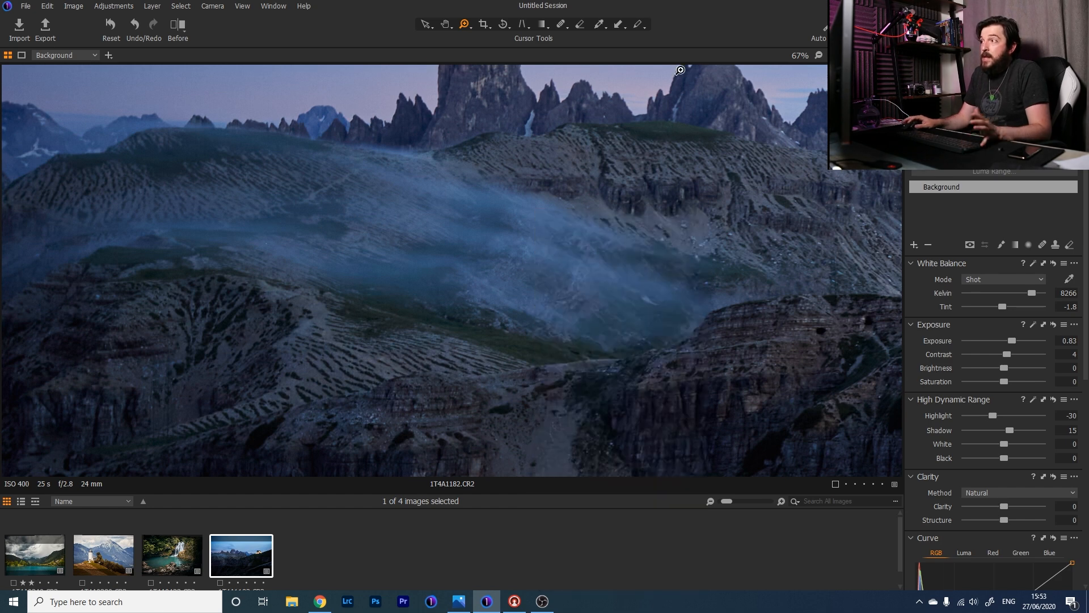
Warm the full photo's white balance to 11085 Kelvin with a tint of 7.1, comparing it against the shot setting
left_click(818, 56)
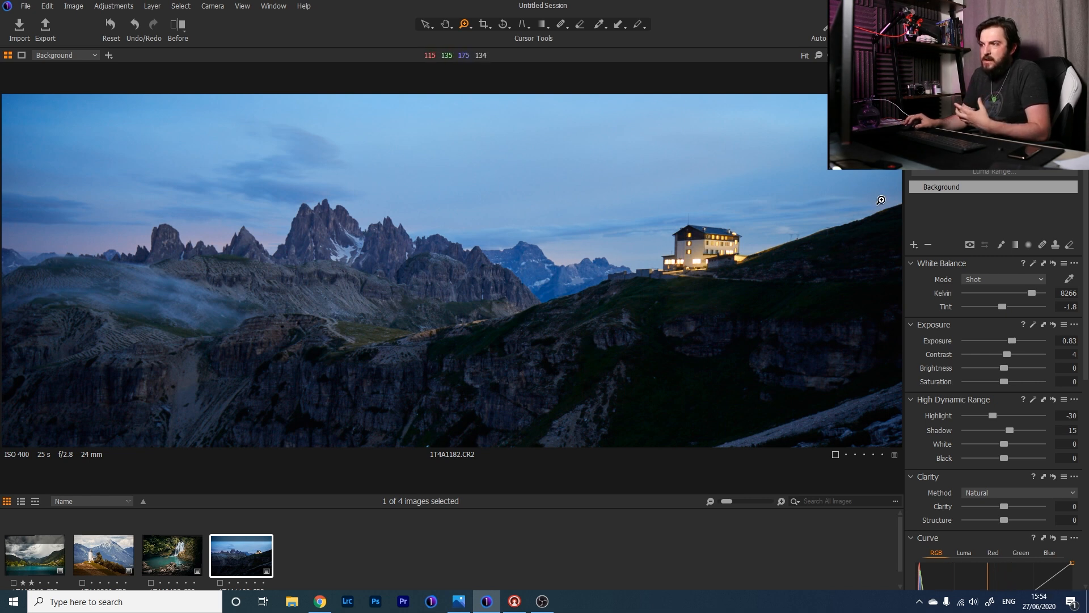
left_click_drag(998, 300, 1006, 304)
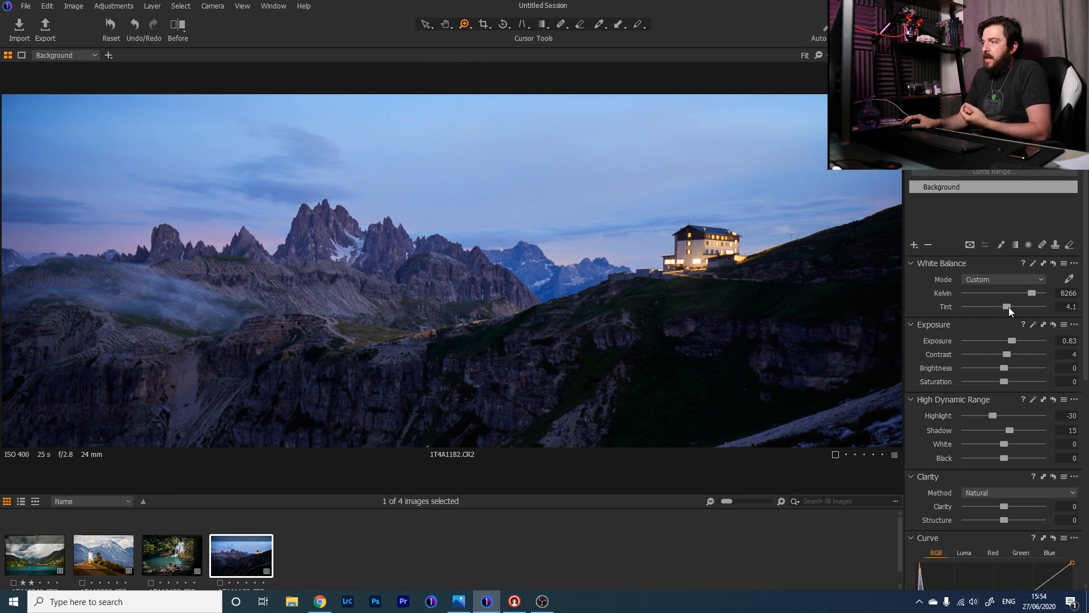
left_click_drag(1009, 308, 1039, 290)
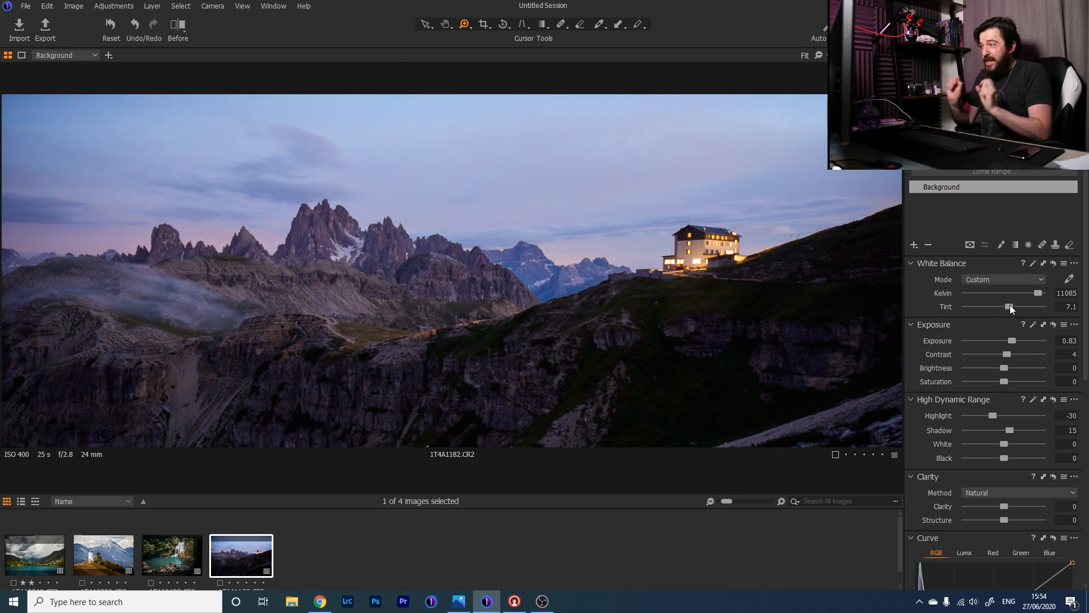
left_click(1053, 263)
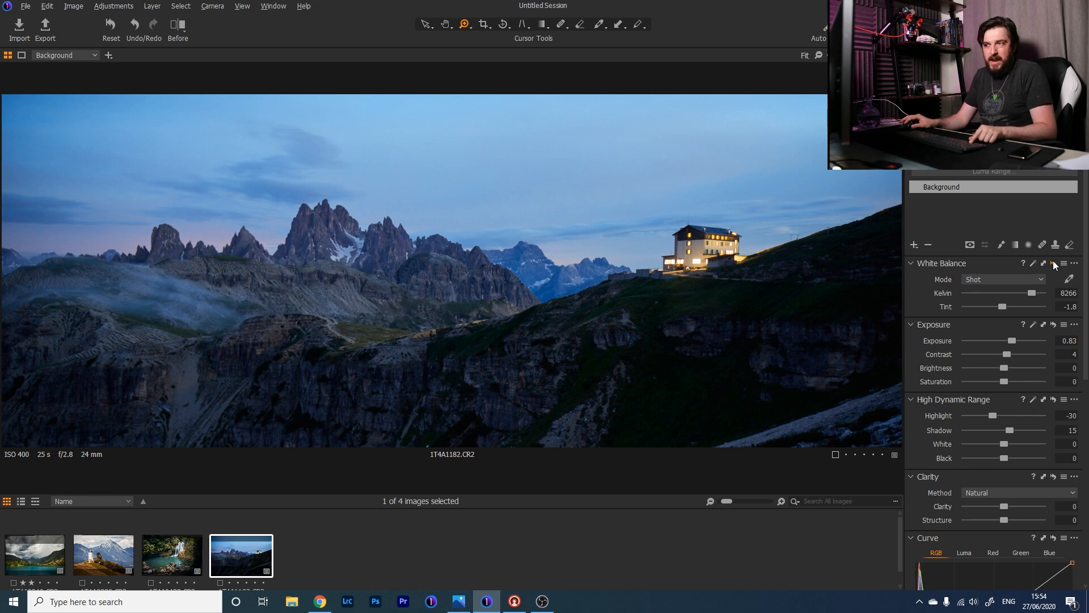
key("ctrl+z")
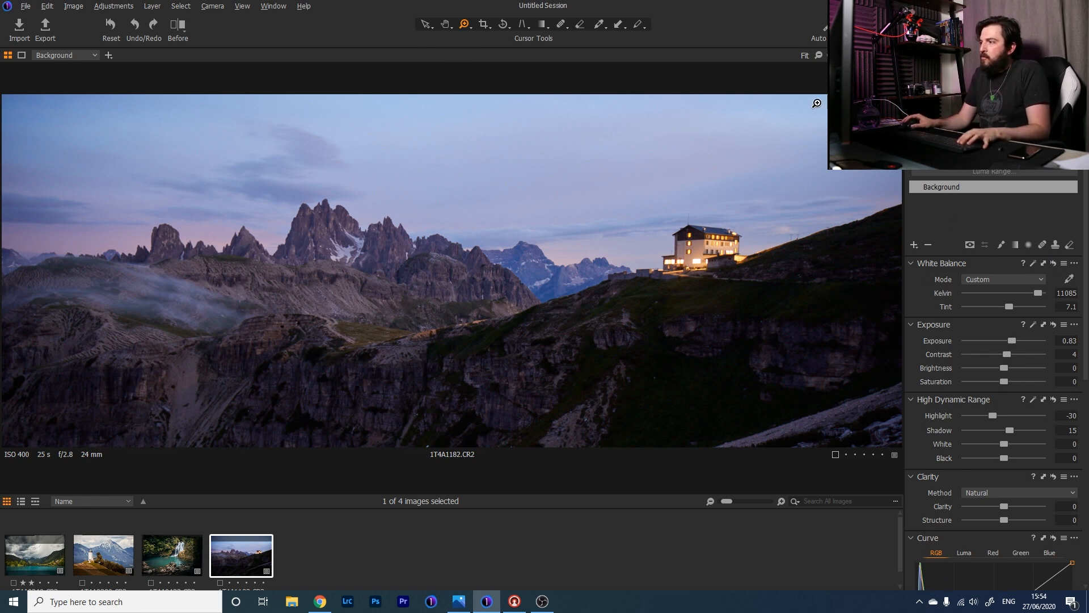
Rotate the photo to an angle of -0.74 and return to the cropped view
left_click(503, 25)
right_click(505, 178)
left_click_drag(505, 179, 504, 178)
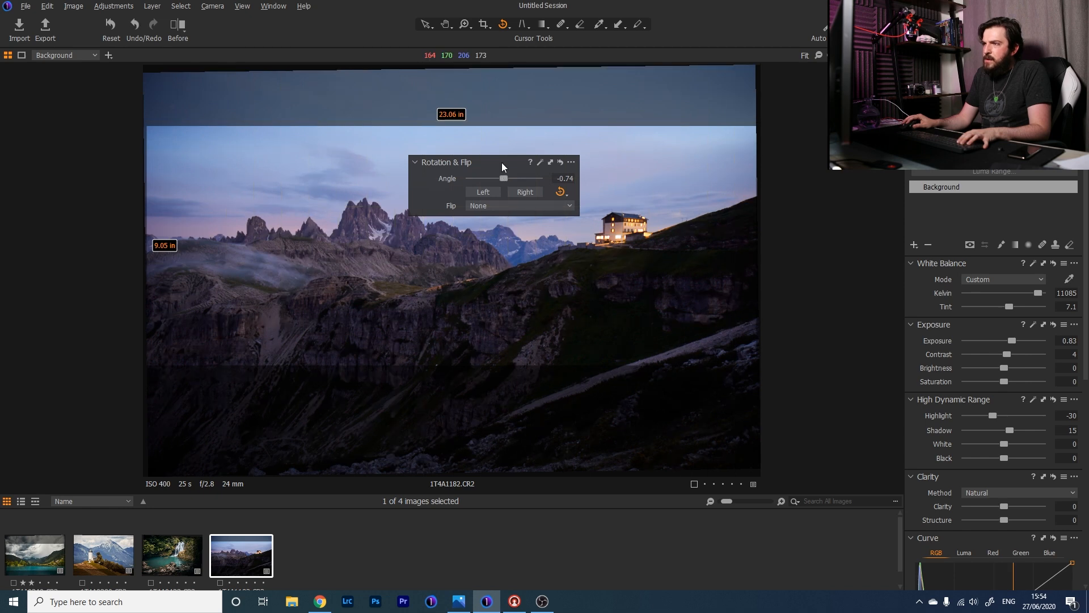
left_click(426, 25)
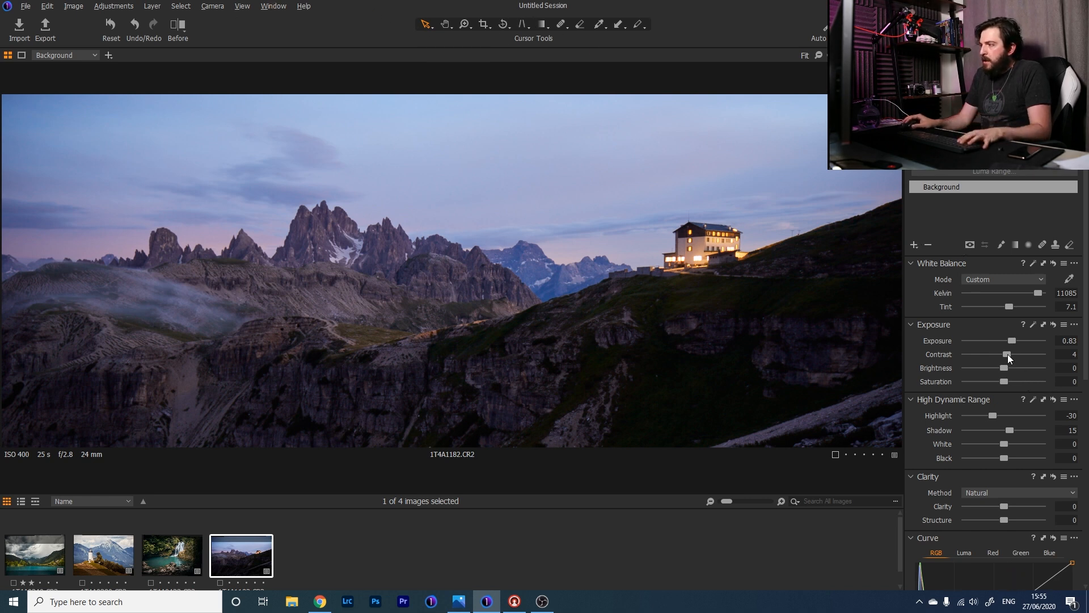
Refine the background tones with Brightness 7, Saturation 9, White 16, Black -7 and Clarity 18
left_click_drag(1005, 369, 1013, 369)
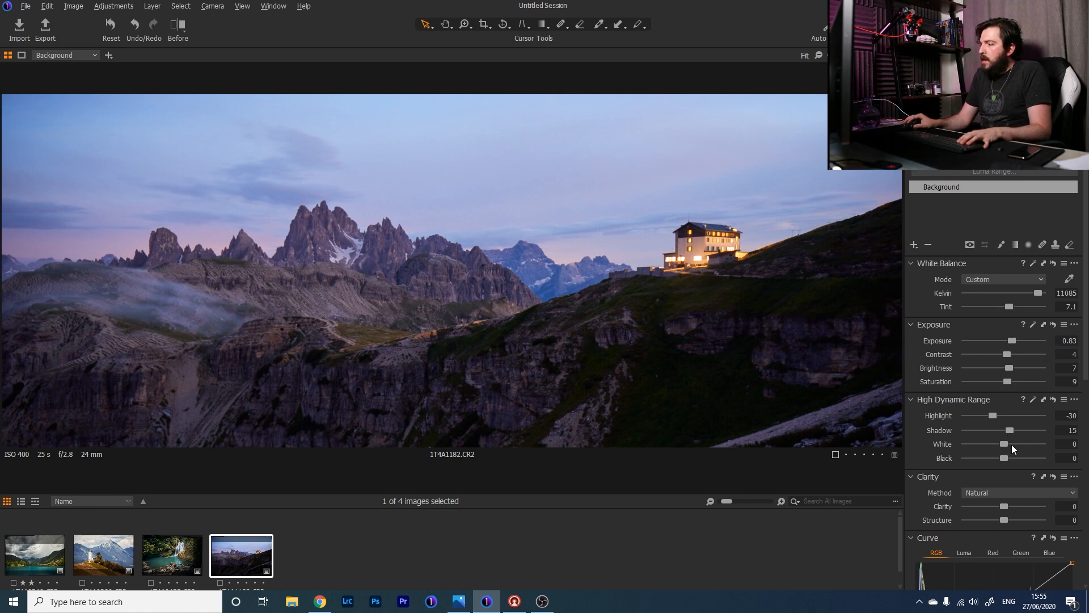
mouse_move(1008, 444)
left_mouse_down()
mouse_move(1019, 444)
mouse_move(978, 438)
mouse_move(1022, 442)
mouse_move(1000, 458)
left_mouse_up()
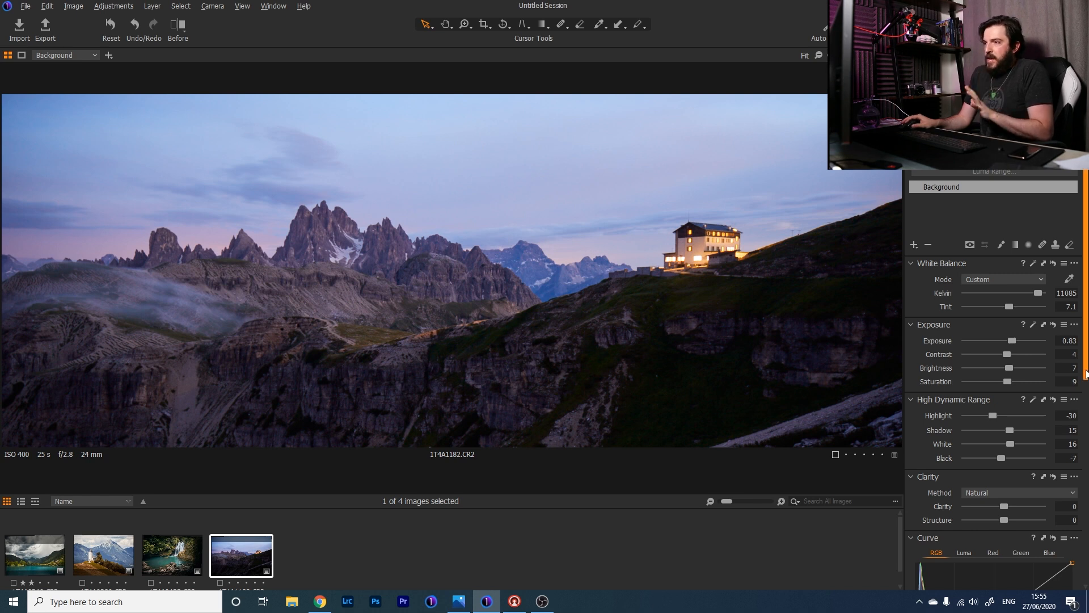
scroll(1083, 383, "down", 1)
left_click_drag(1083, 383, 1080, 417)
left_click_drag(1006, 423, 1012, 422)
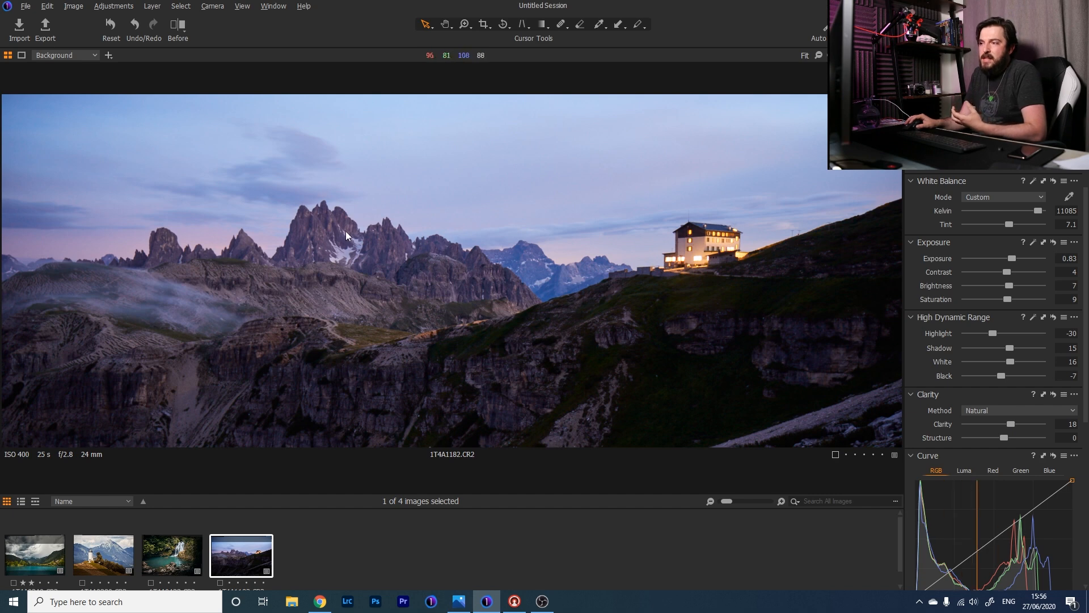
Test a Structure of 100 on a close-up of the peaks and snow, and settle on a Structure of 13
key("z")
left_click(210, 326)
left_click(249, 312)
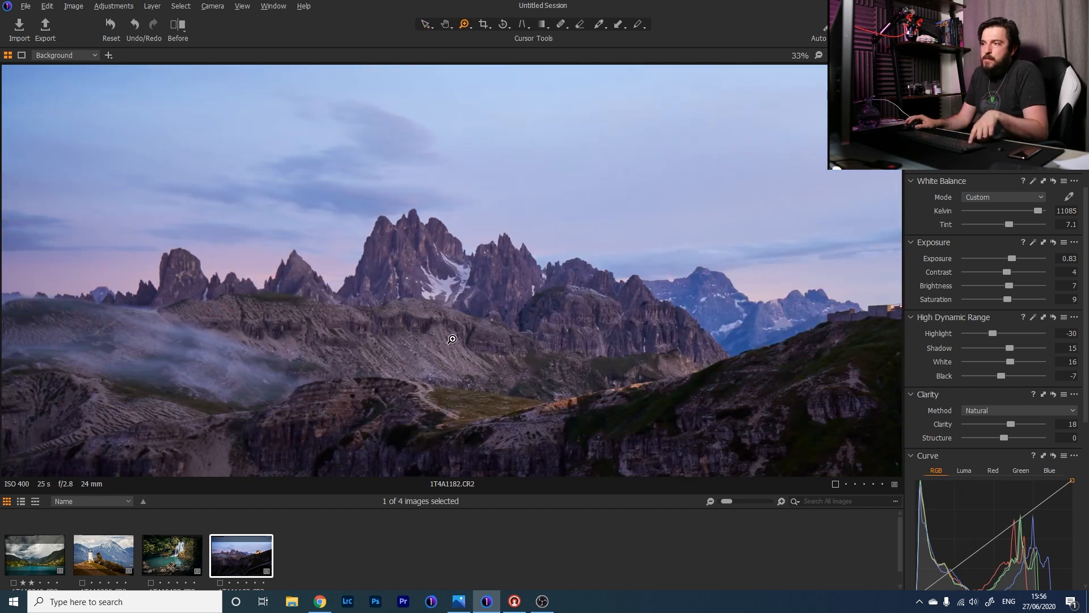
left_click(323, 317)
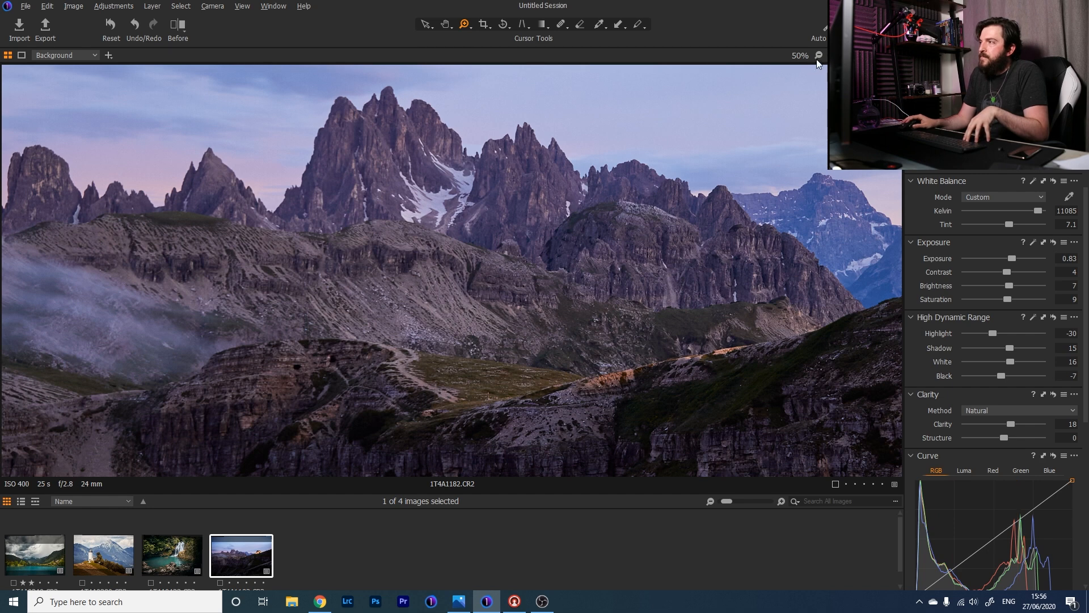
left_click(418, 97)
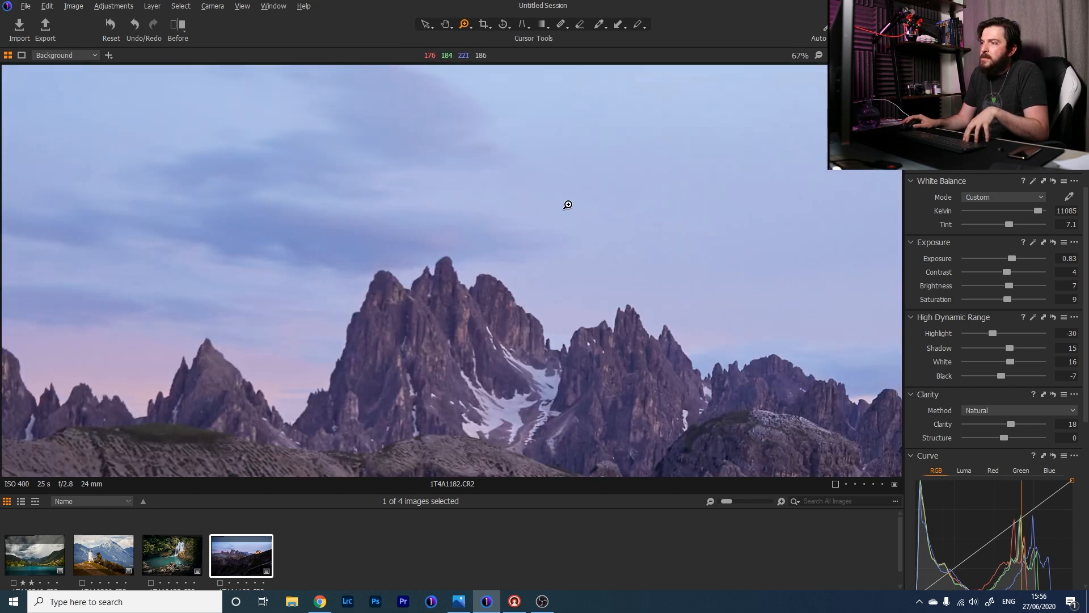
left_click_drag(1008, 438, 1077, 439)
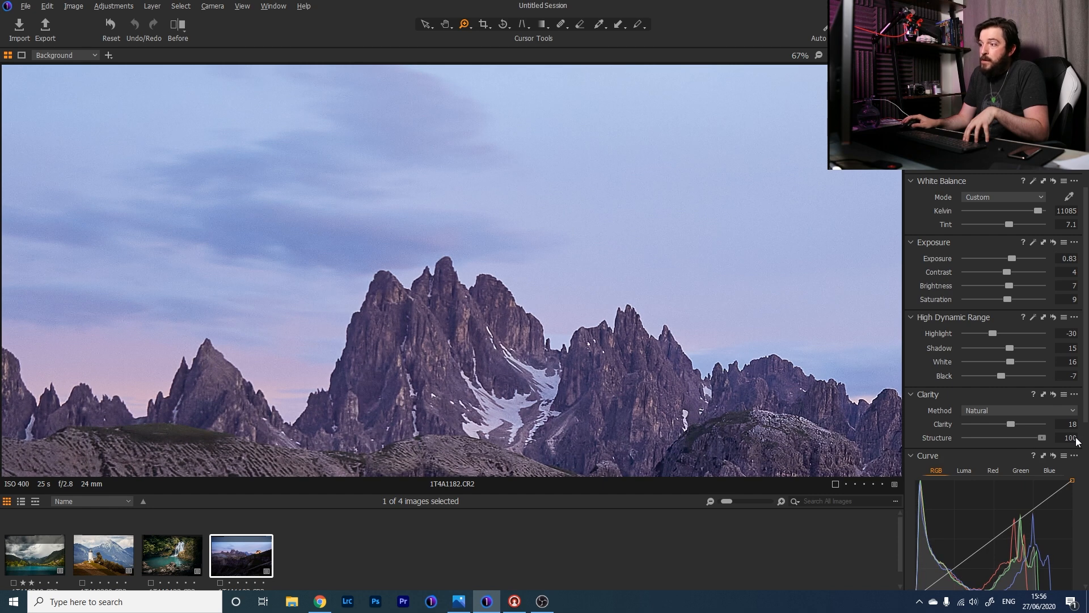
left_click(526, 402)
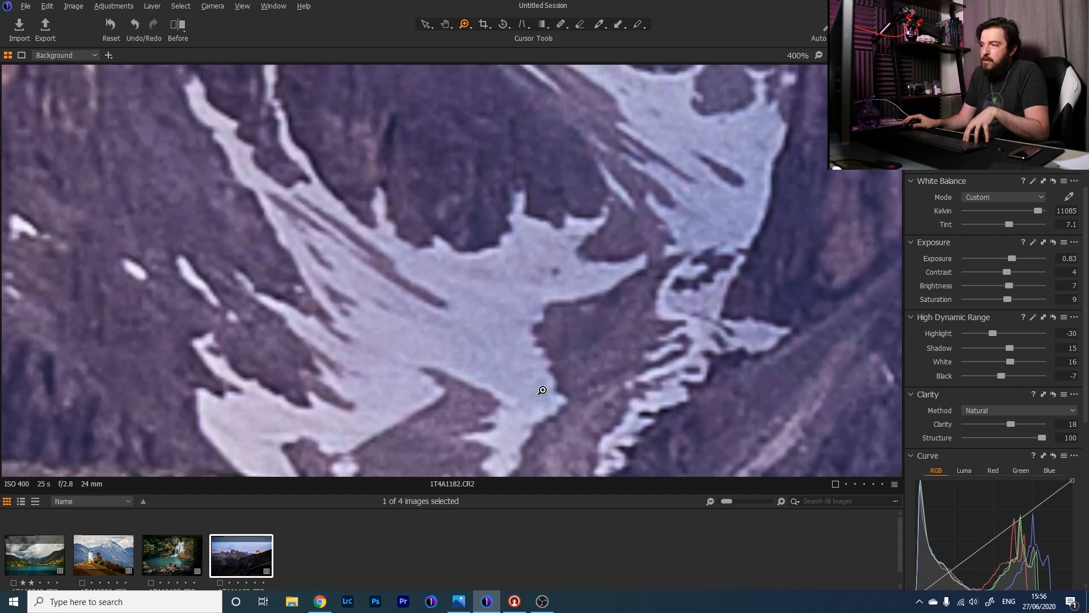
left_click(818, 55)
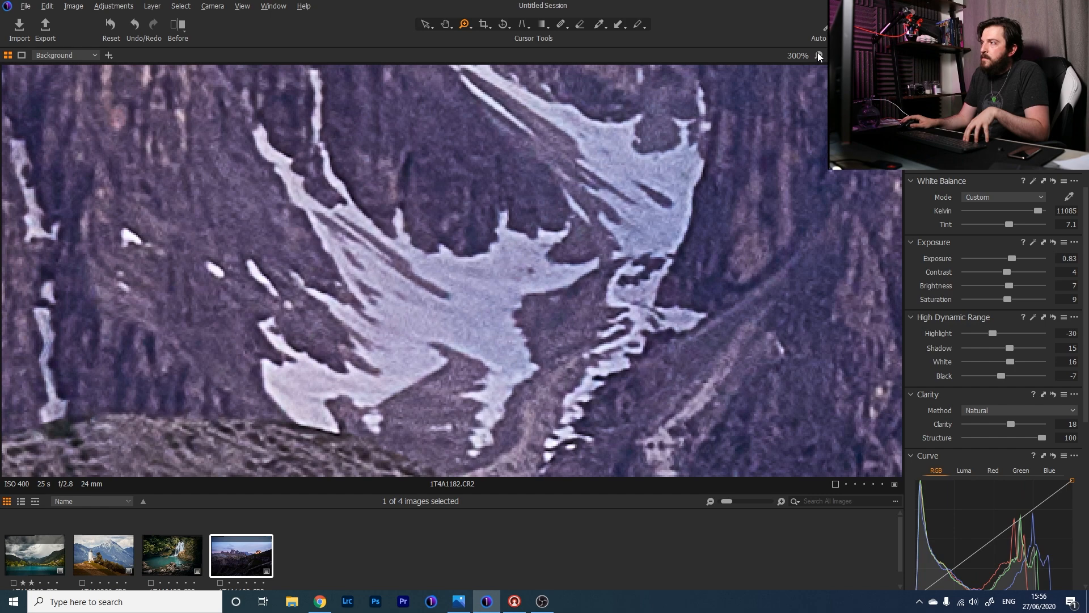
left_click(818, 56)
left_click(818, 56)
left_click_drag(1017, 436, 1007, 438)
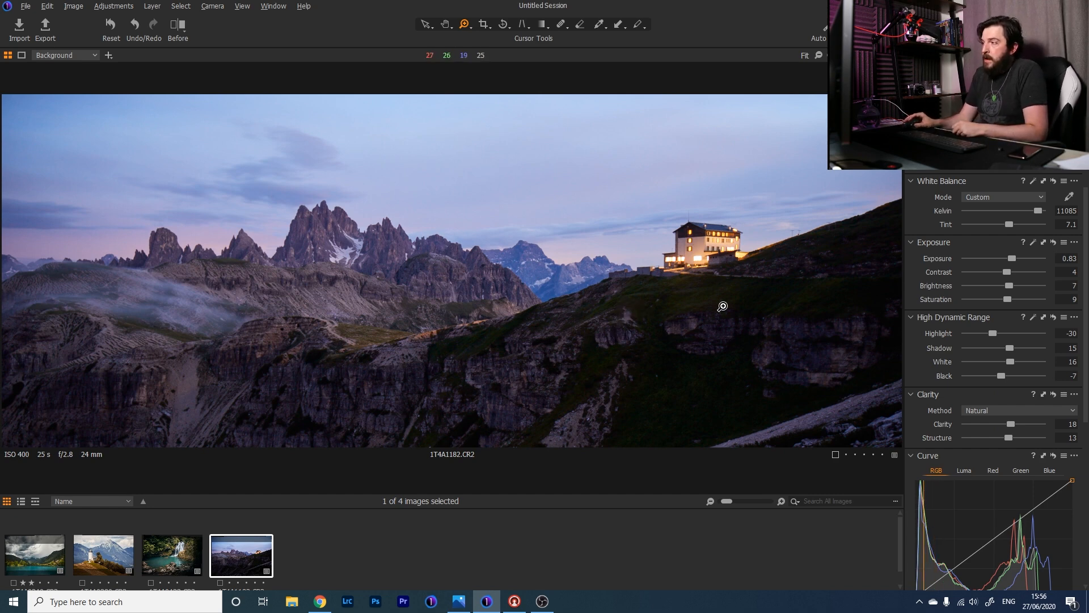
Adjust the purple colour range to a hue of 3.6 and a lightness of -8.1
left_click_drag(1086, 362, 1078, 522)
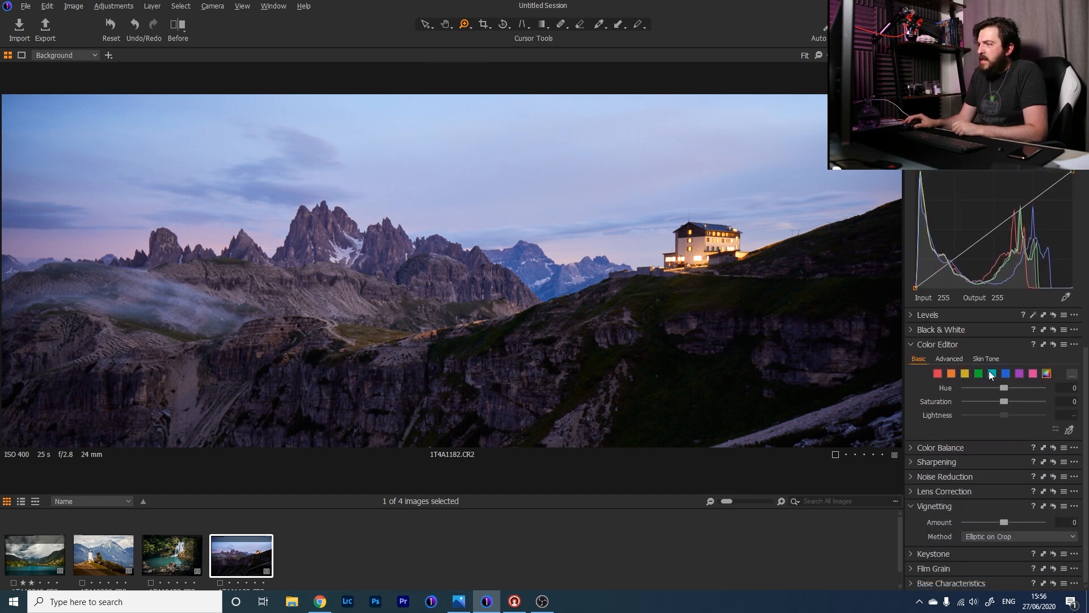
left_click(1019, 376)
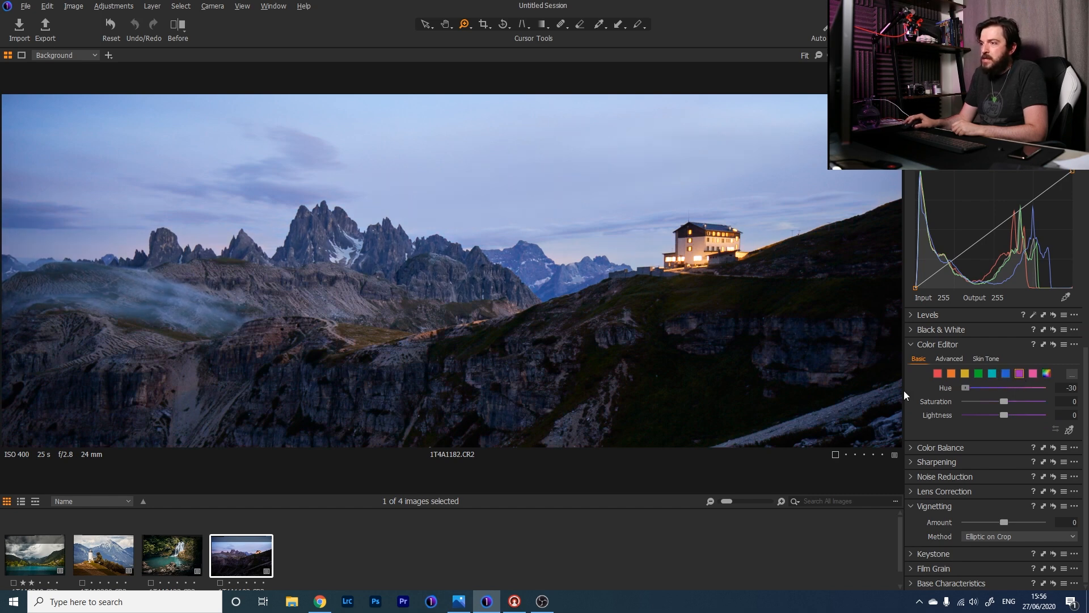
left_click_drag(965, 388, 995, 416)
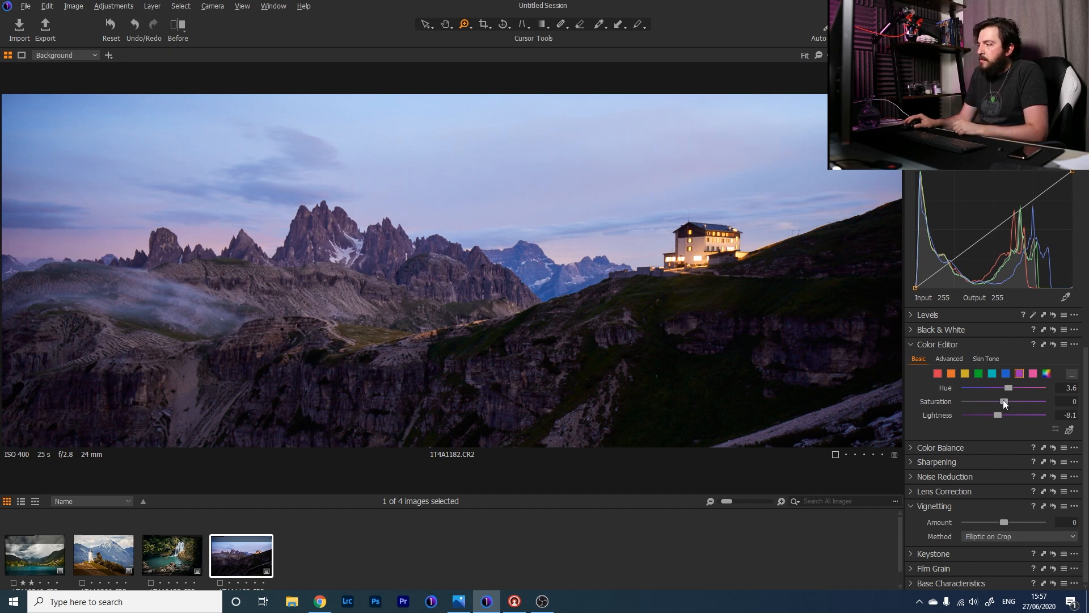
Try the blue range's sliders, and set the cyan range's hue to -0.4 and the orange range's hue to -9.8
left_click(1005, 375)
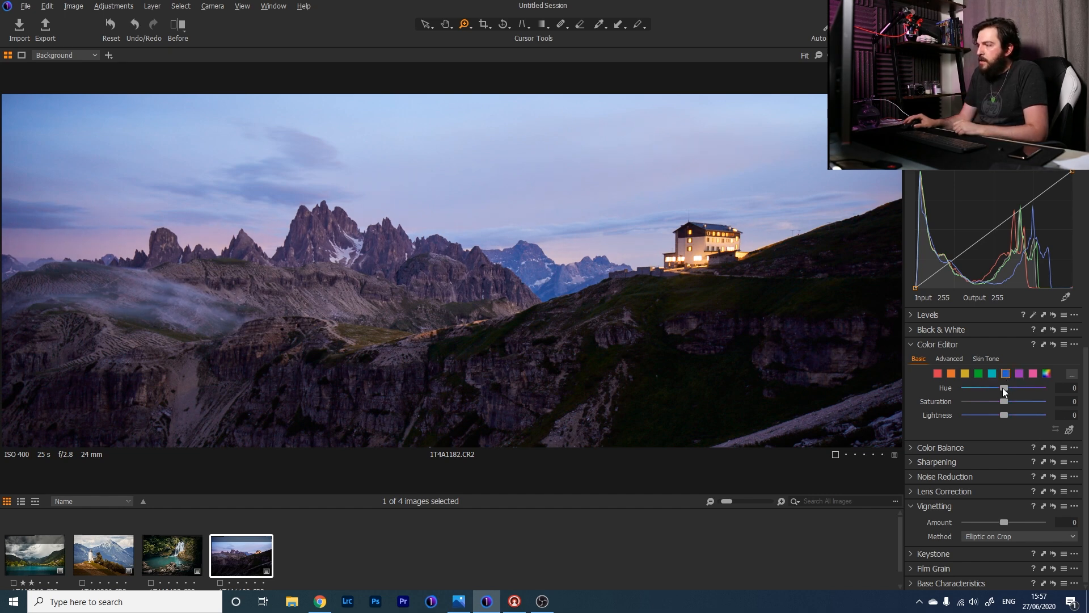
left_click_drag(1005, 400, 1003, 400)
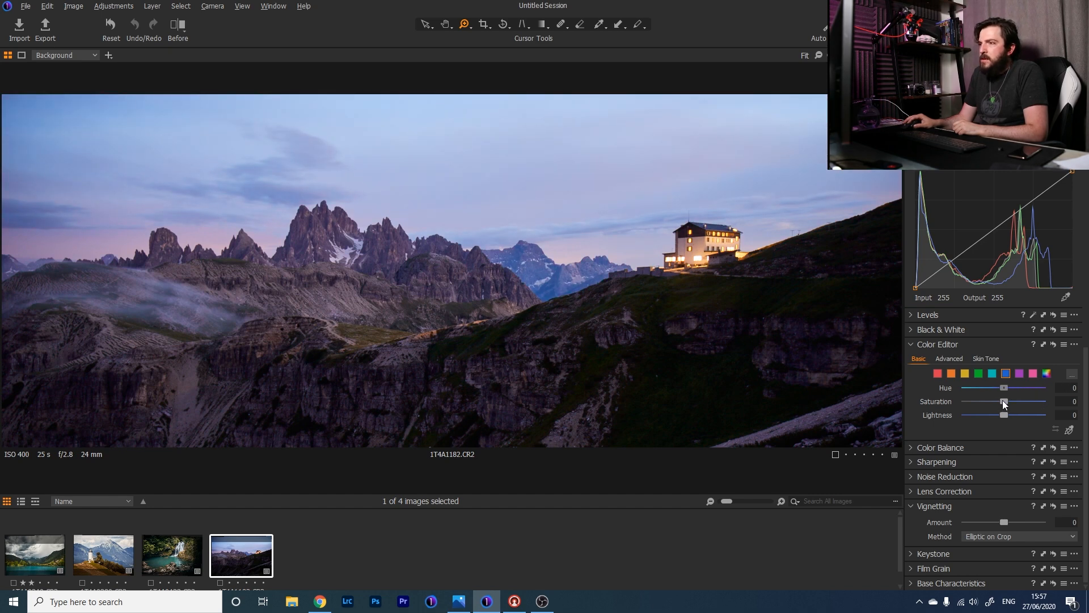
left_click_drag(991, 392, 1039, 398)
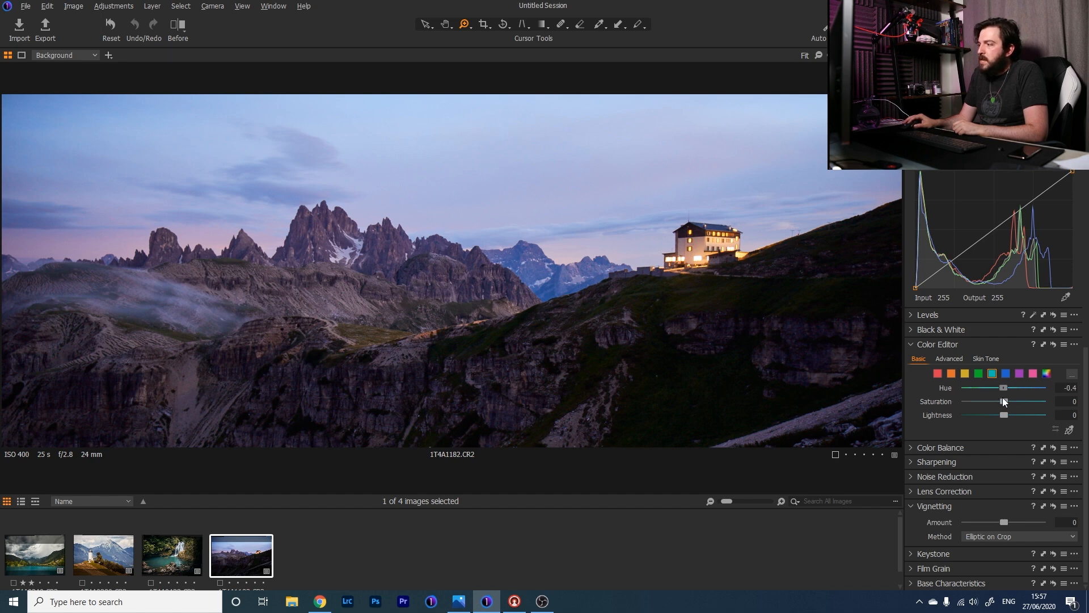
left_click(952, 374)
left_click_drag(1010, 391, 994, 385)
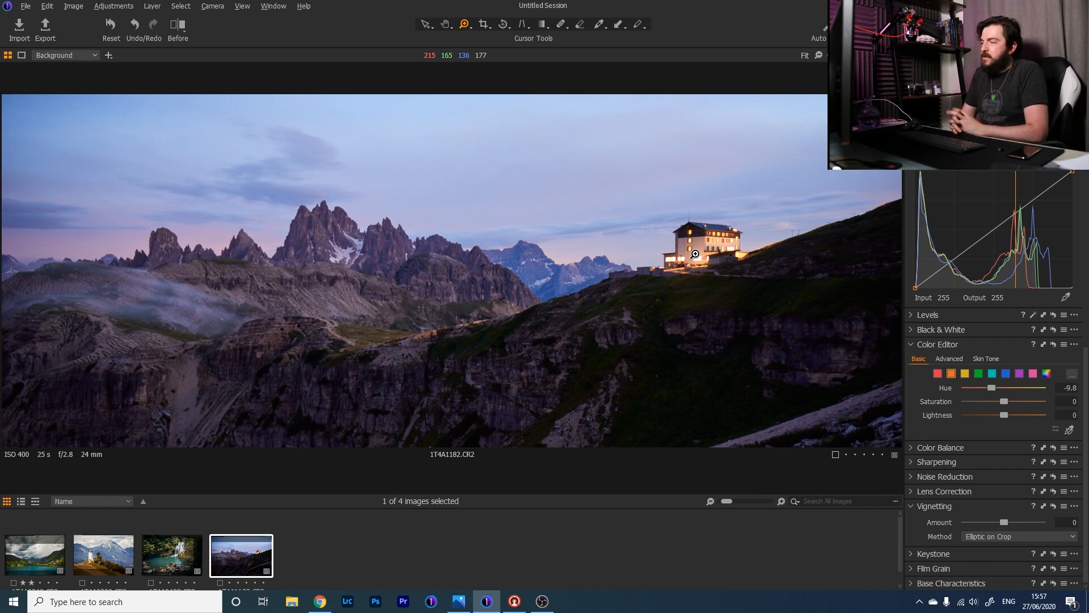
Add a new adjustment layer and draw a linear gradient mask over the sky, fading out just below the peaks
scroll(1013, 285, "up", 10)
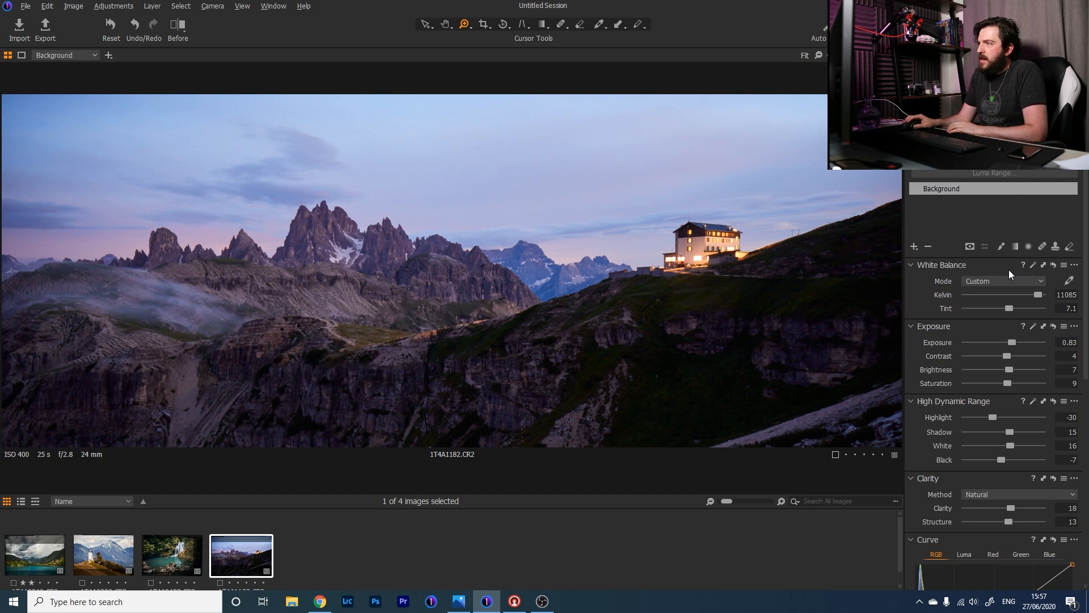
left_click(914, 246)
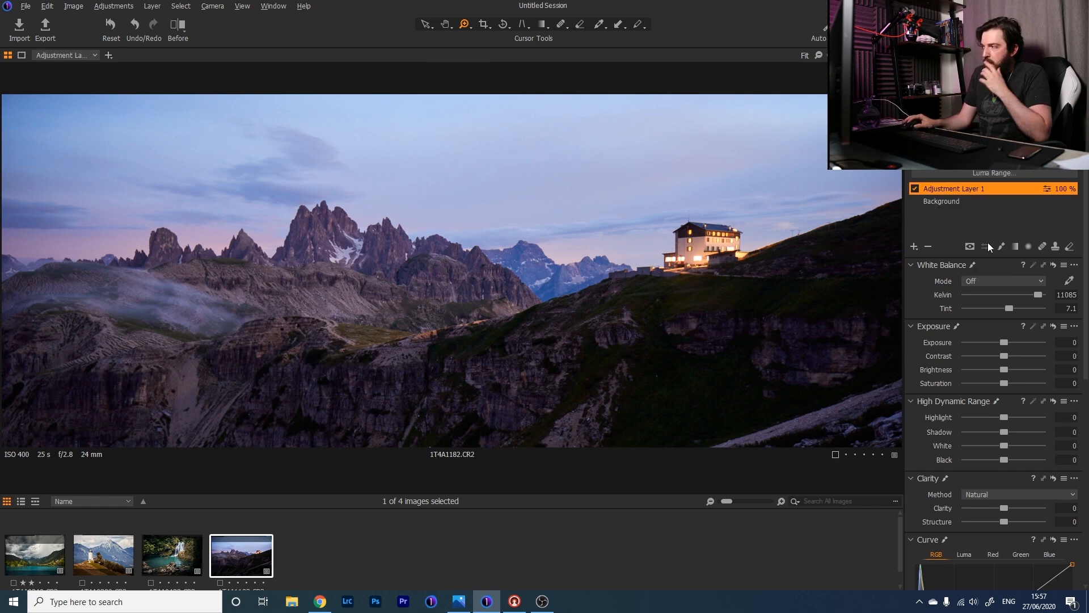
left_click(1016, 246)
left_click_drag(360, 170, 369, 307)
Limit the sky mask with a luma range of 111 to 235 and a falloff of 91 to 255
right_click(969, 192)
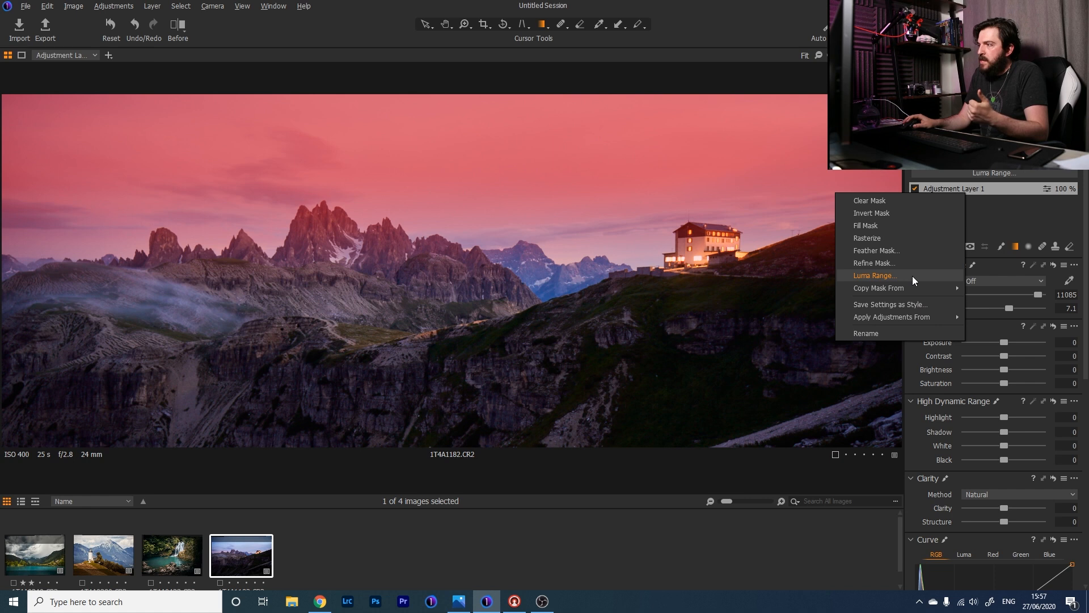
left_click(913, 276)
left_click_drag(576, 314, 634, 308)
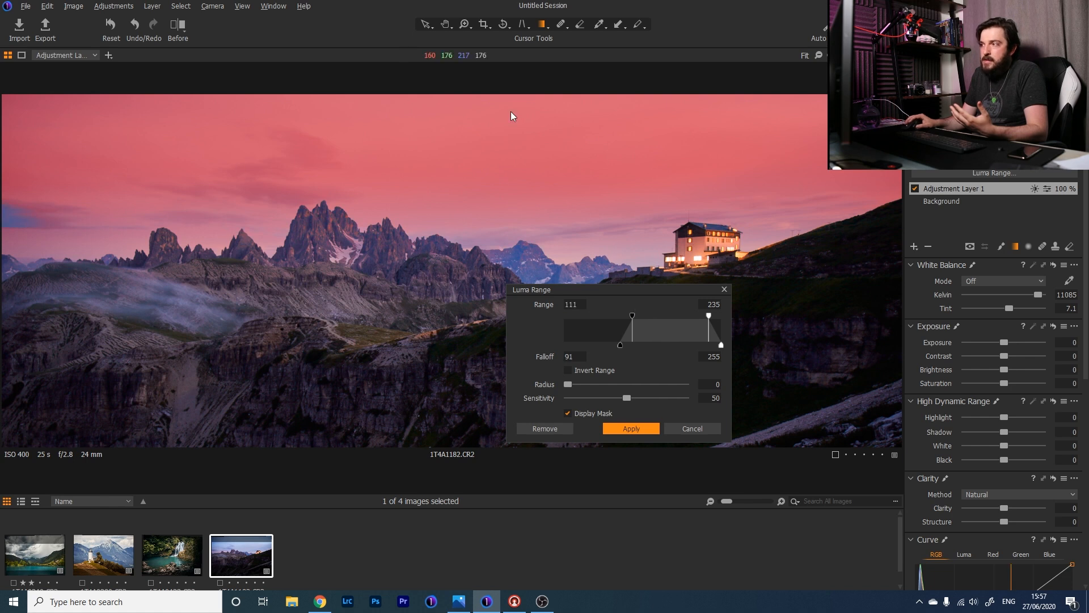
left_click(632, 429)
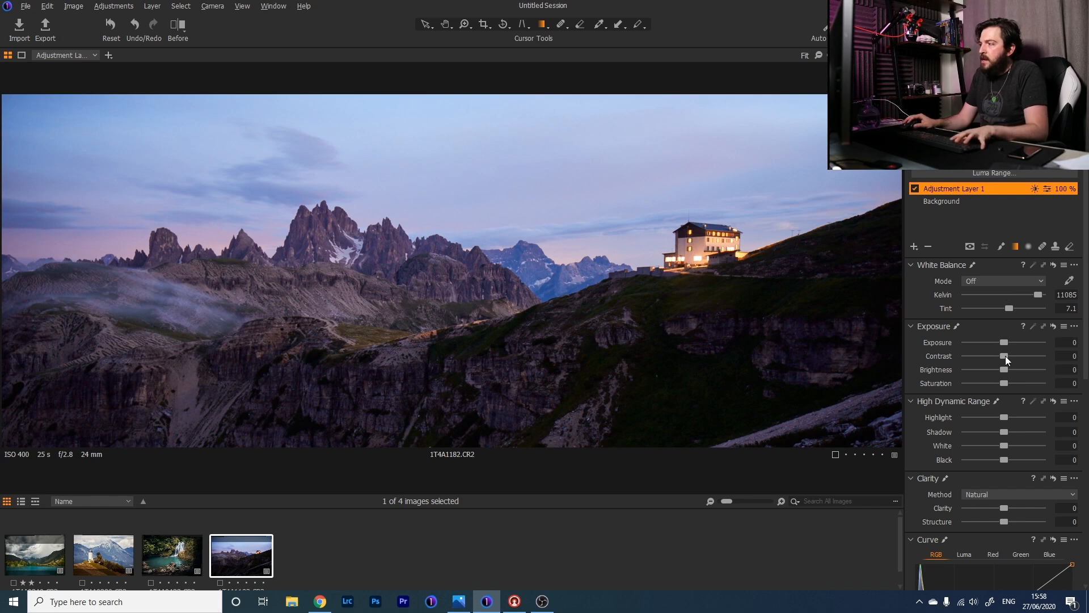
Give the sky layer more punch with Contrast 25, Brightness -5, Shadow -50 and Clarity 53
left_click_drag(1008, 354, 1017, 350)
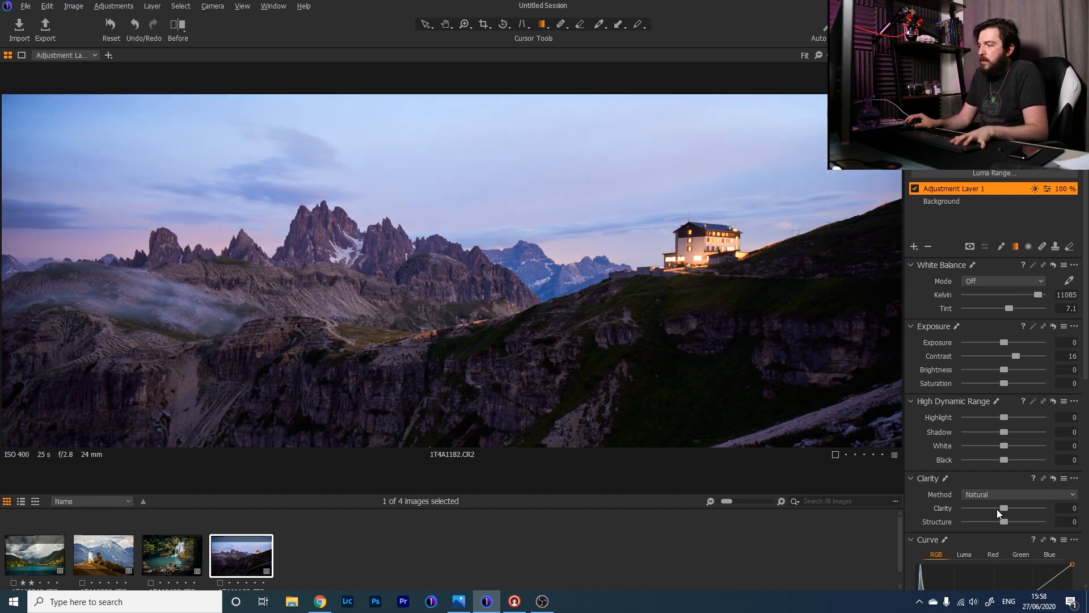
left_click_drag(1005, 509, 1015, 509)
key("g")
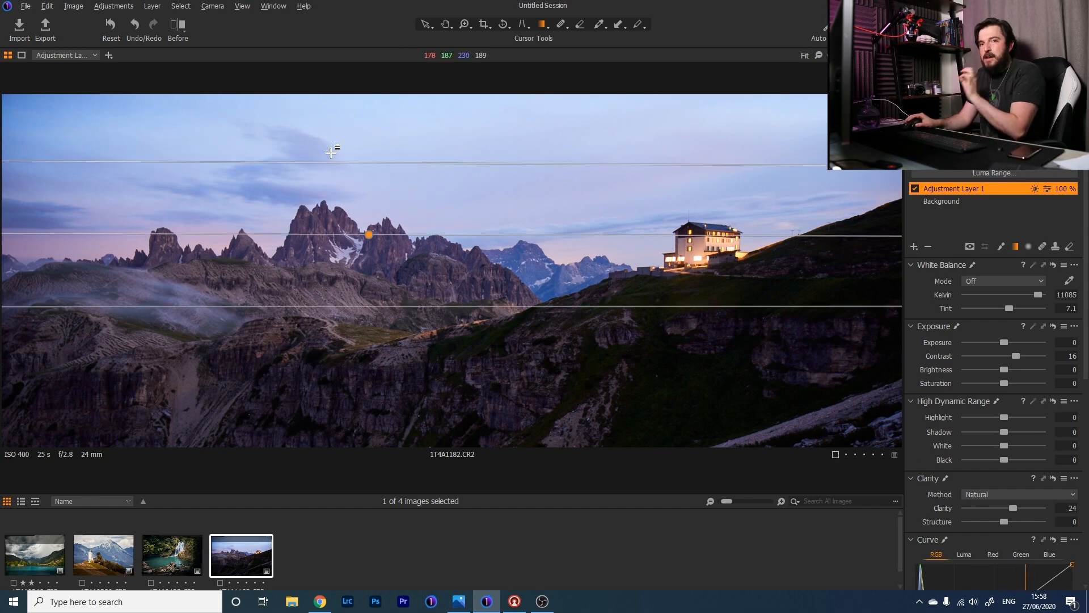
mouse_move(1016, 509)
left_mouse_down()
mouse_move(1036, 509)
mouse_move(998, 514)
mouse_move(1028, 515)
left_mouse_up()
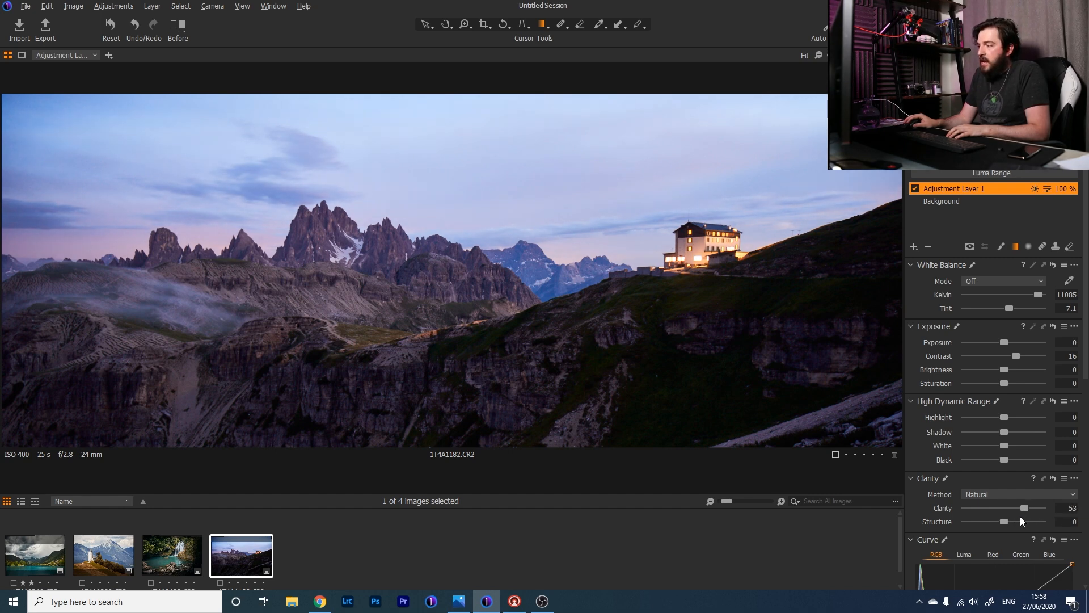
mouse_move(1004, 433)
left_mouse_down()
mouse_move(972, 436)
mouse_move(1016, 438)
left_mouse_up()
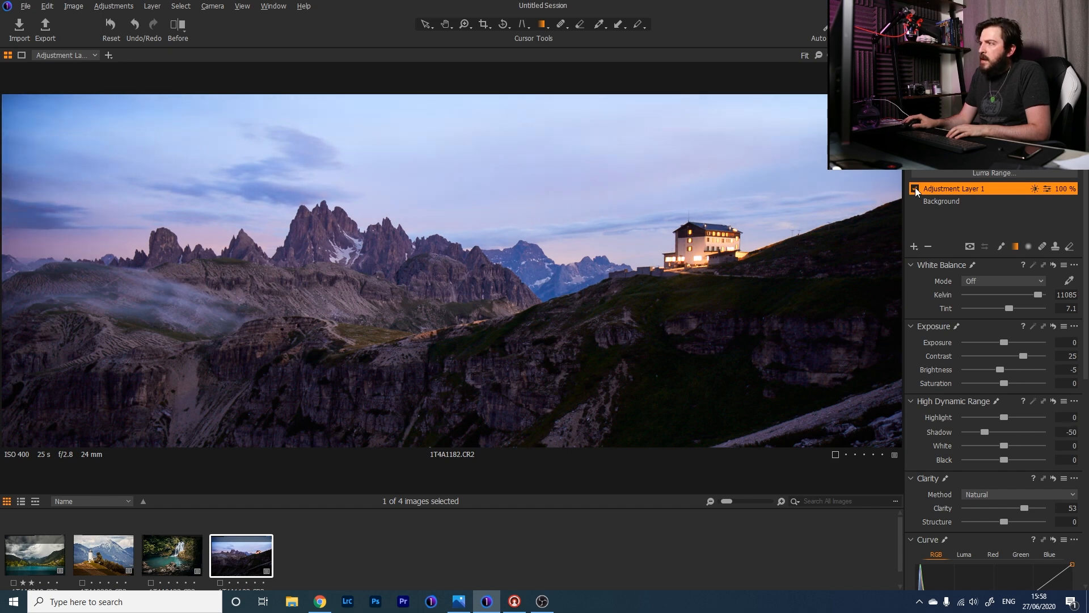
Compare the photo with and without the sky adjustment layer, leaving the layer enabled
left_click(915, 189)
left_click(915, 189)
left_click(916, 189)
left_click(915, 189)
left_click(915, 189)
left_click(915, 189)
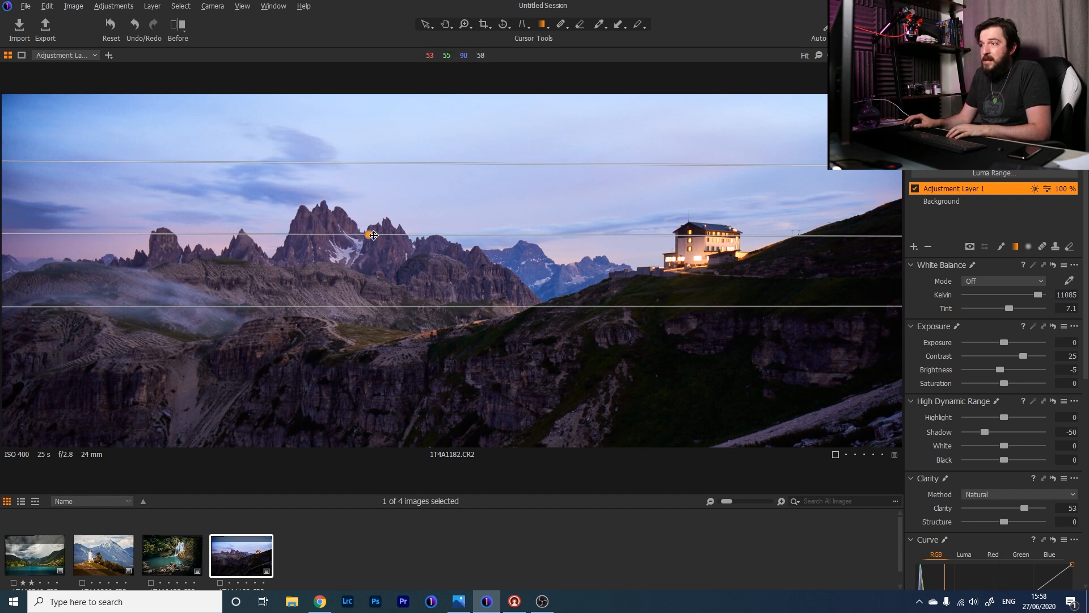
Tighten the sky mask's luma range to 122 to 235, with a falloff of 102 to 255
right_click(940, 190)
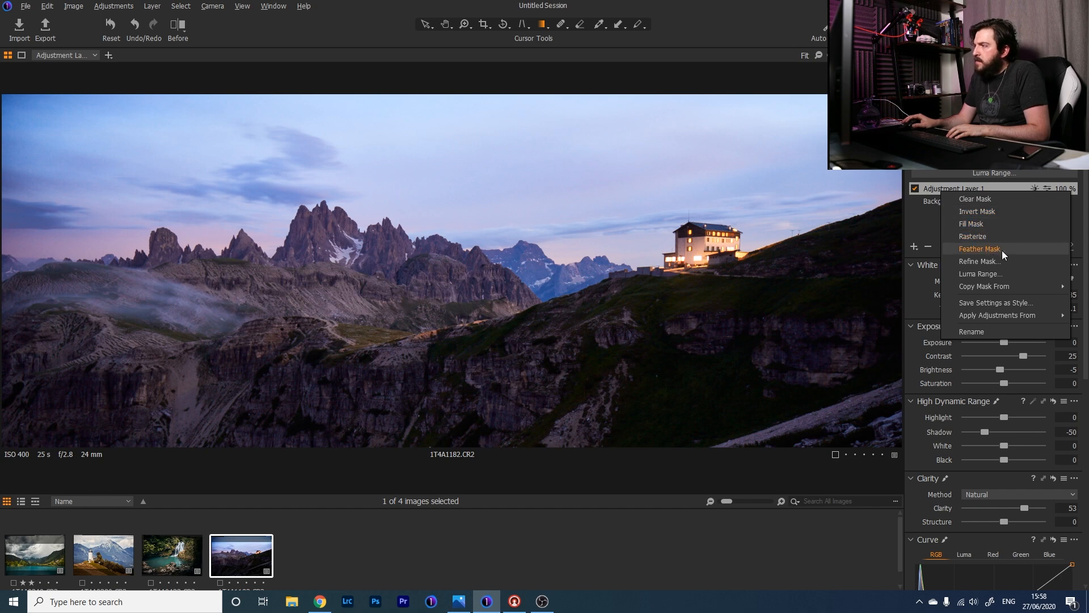
left_click(999, 273)
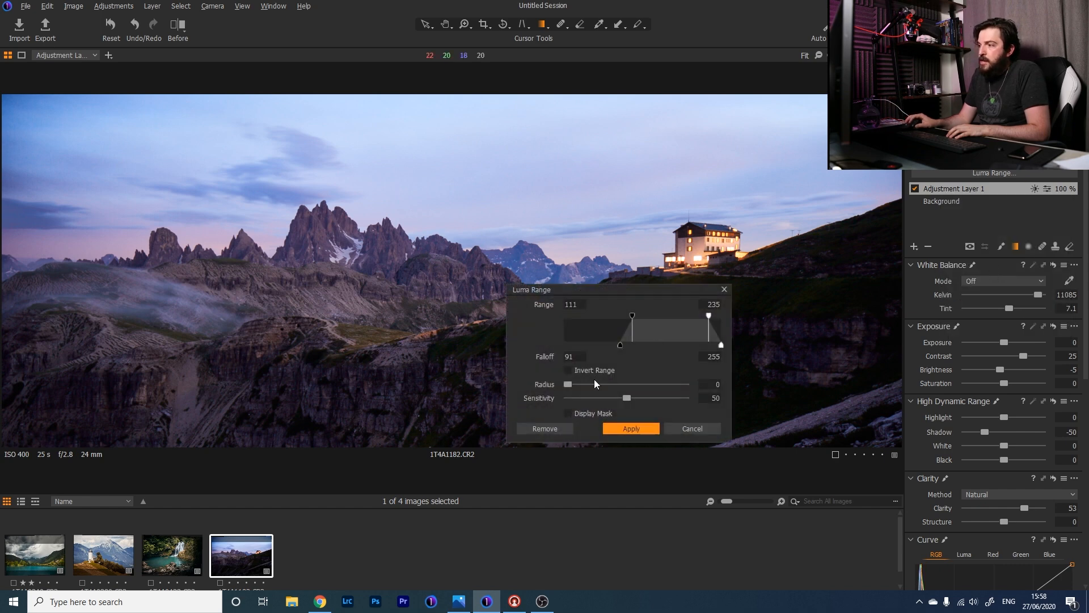
left_click(568, 413)
mouse_move(633, 316)
left_mouse_down()
mouse_move(680, 312)
mouse_move(644, 314)
left_mouse_up()
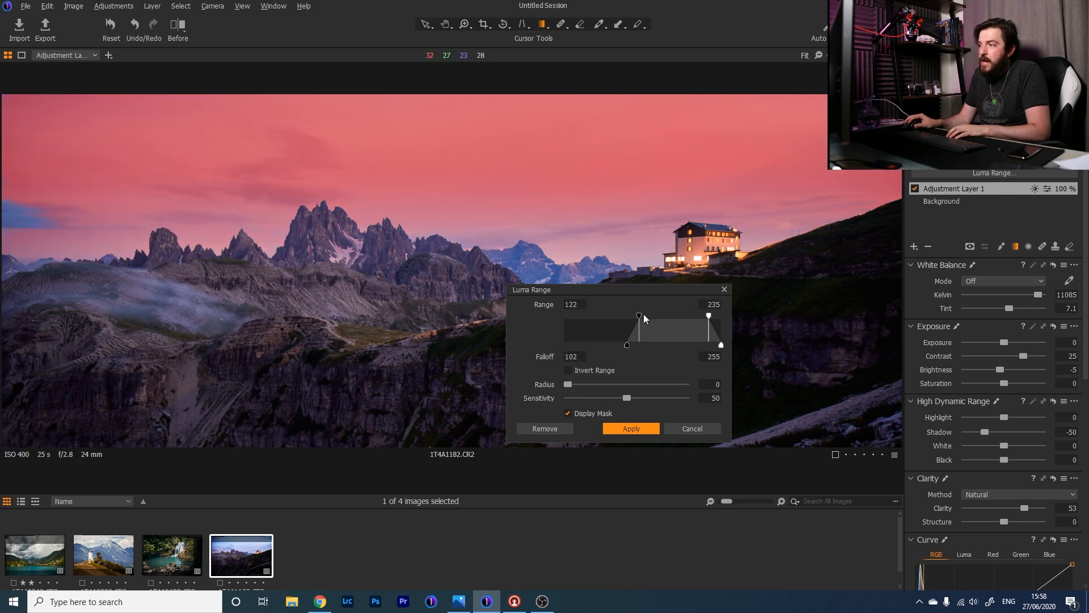
left_click(631, 428)
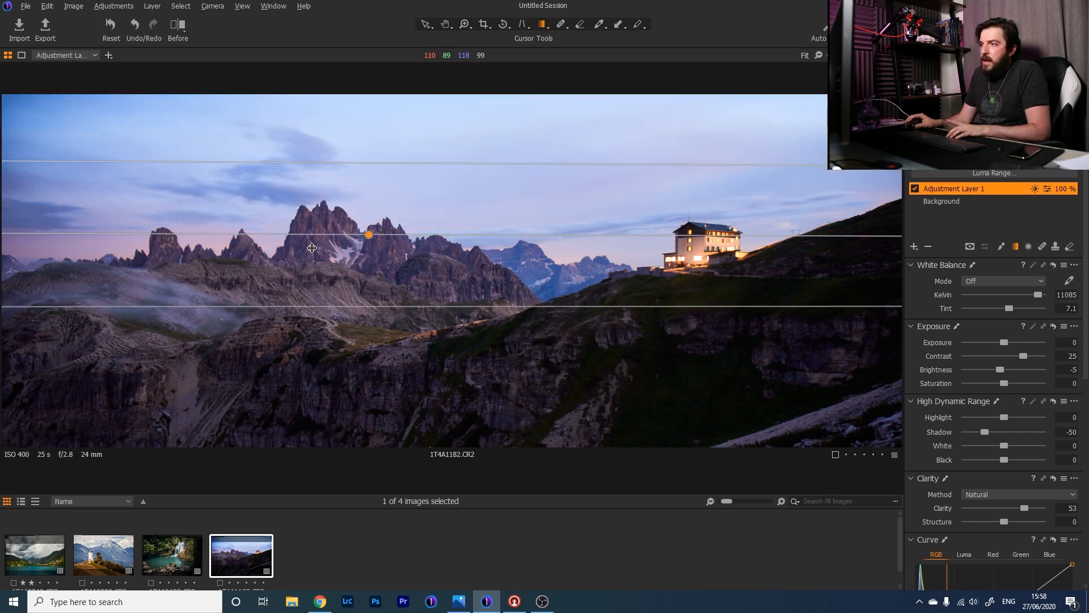
Rasterize the sky layer's mask and use the mask eraser around the snowy peaks while checking the mask overlay
right_click(992, 188)
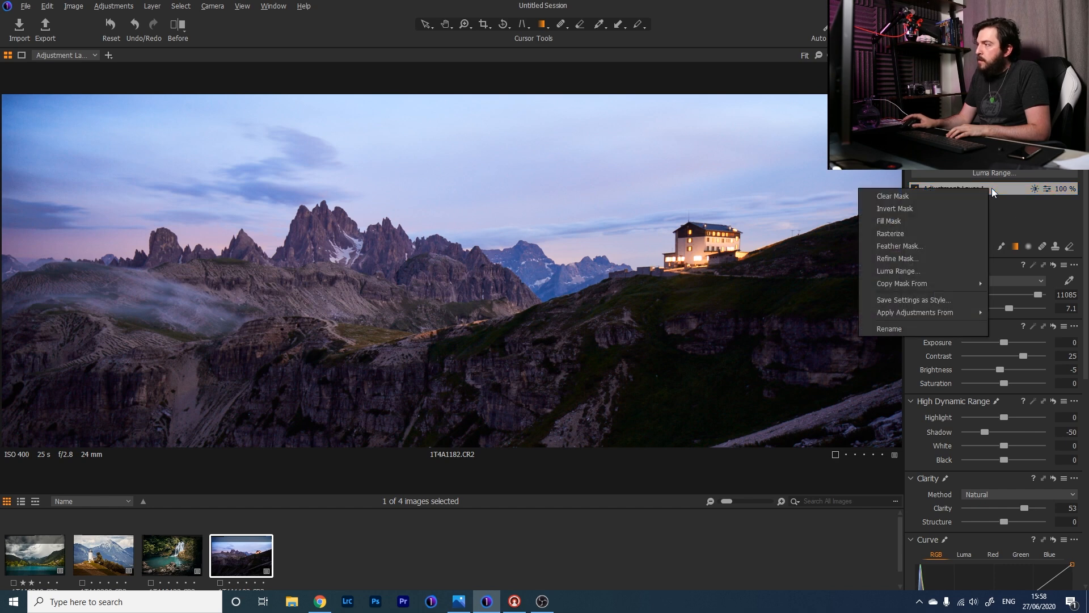
left_click(961, 234)
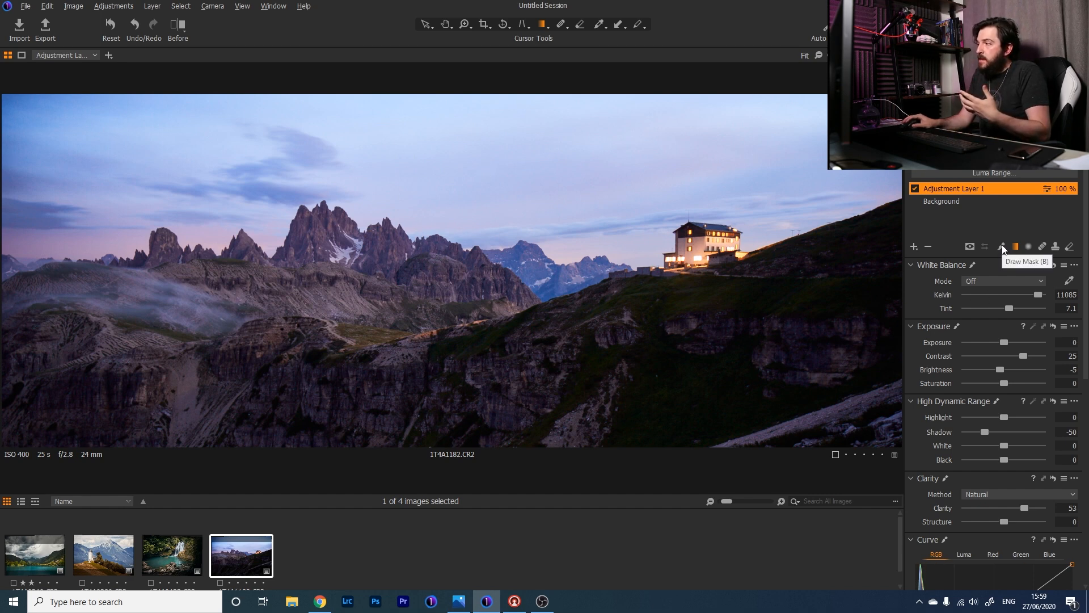
left_click(1069, 248)
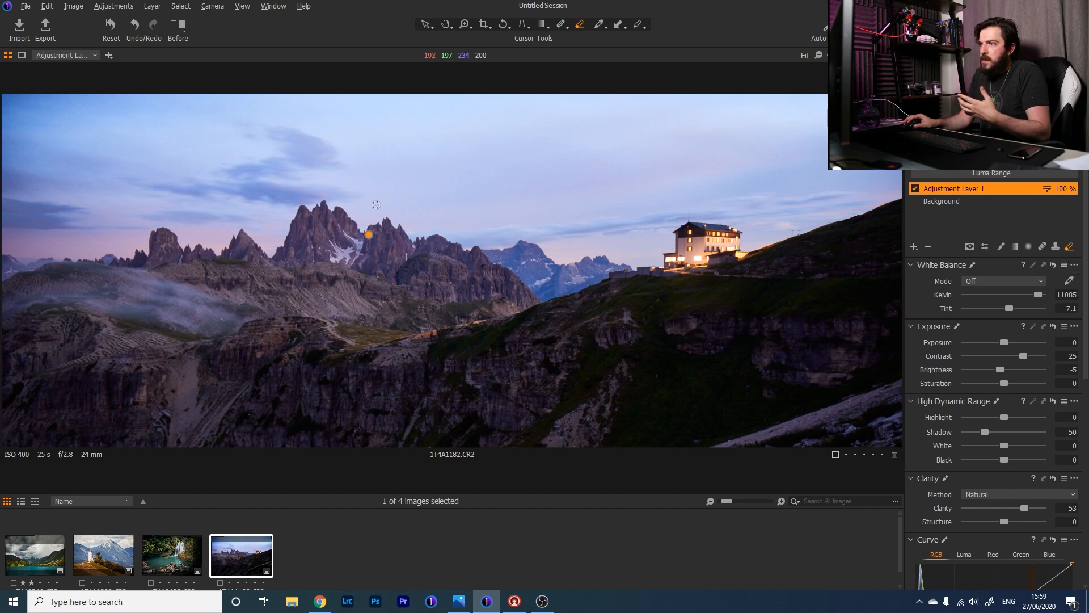
right_click(345, 226)
left_click_drag(358, 225, 341, 224)
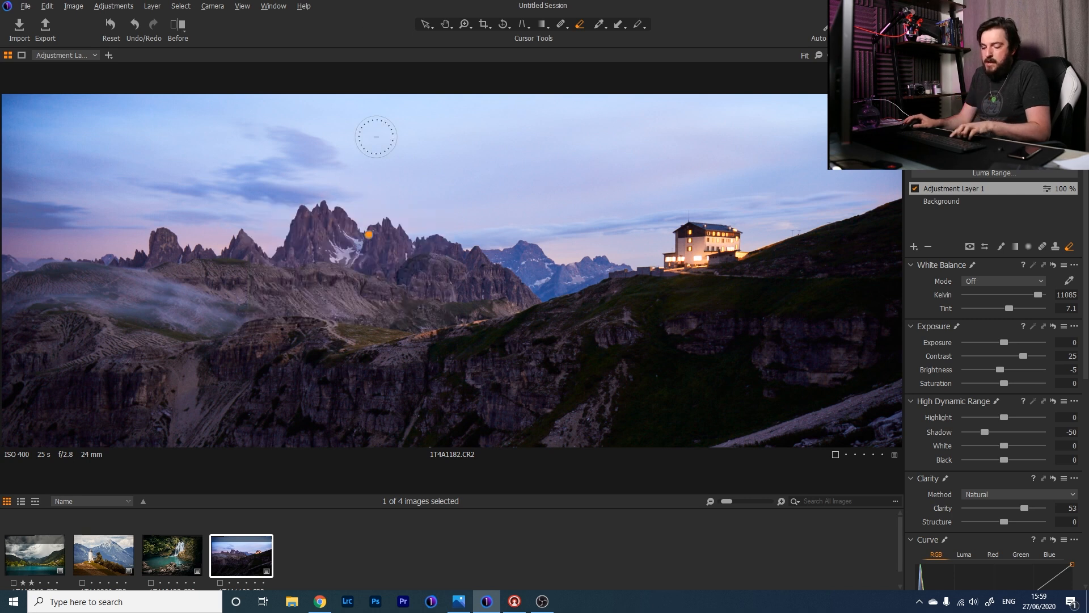
key("m")
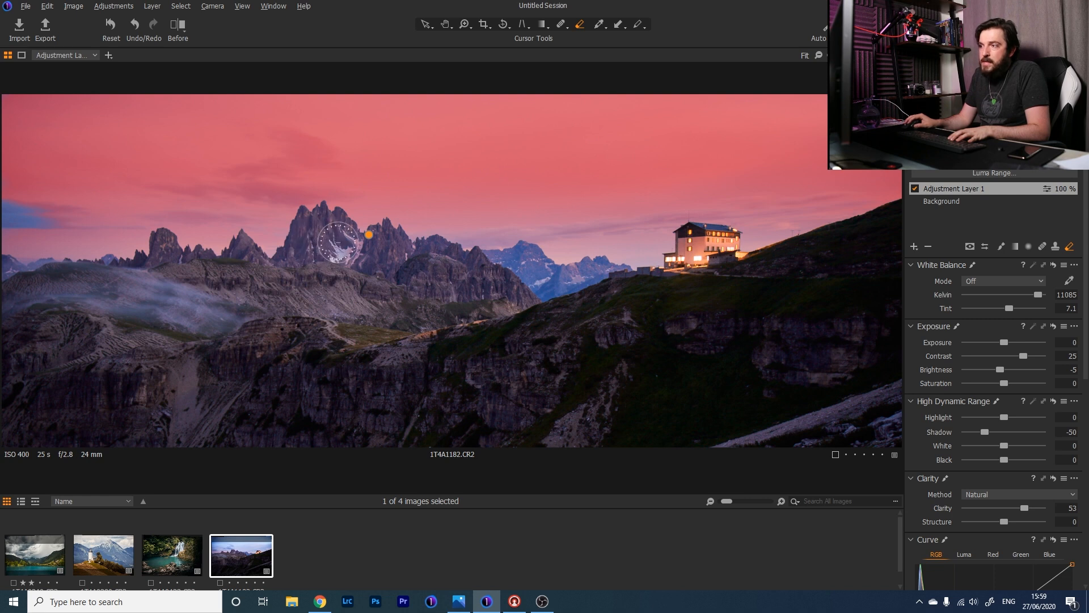
right_click(378, 275)
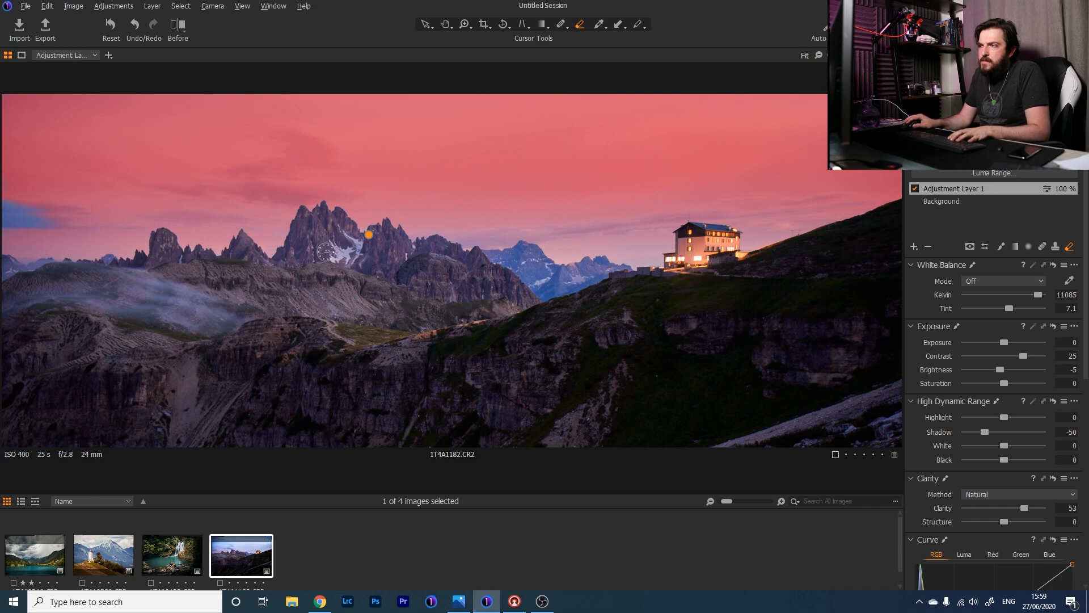
key("m")
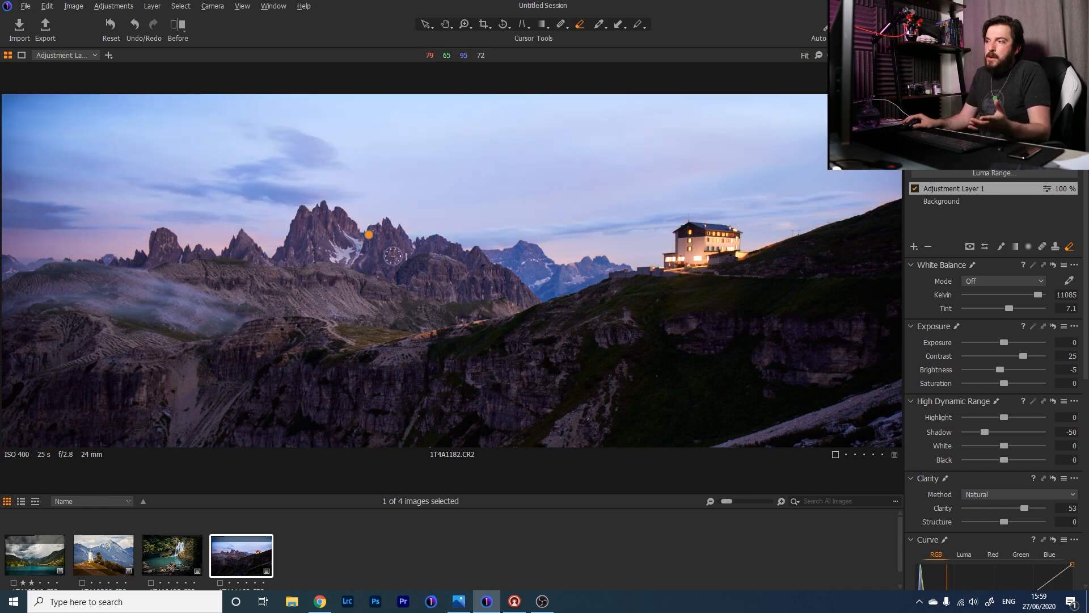
Compare the full photo repeatedly with and without the sky layer, leaving the layer enabled
left_click(916, 188)
left_click(917, 189)
left_click(916, 188)
left_click(916, 189)
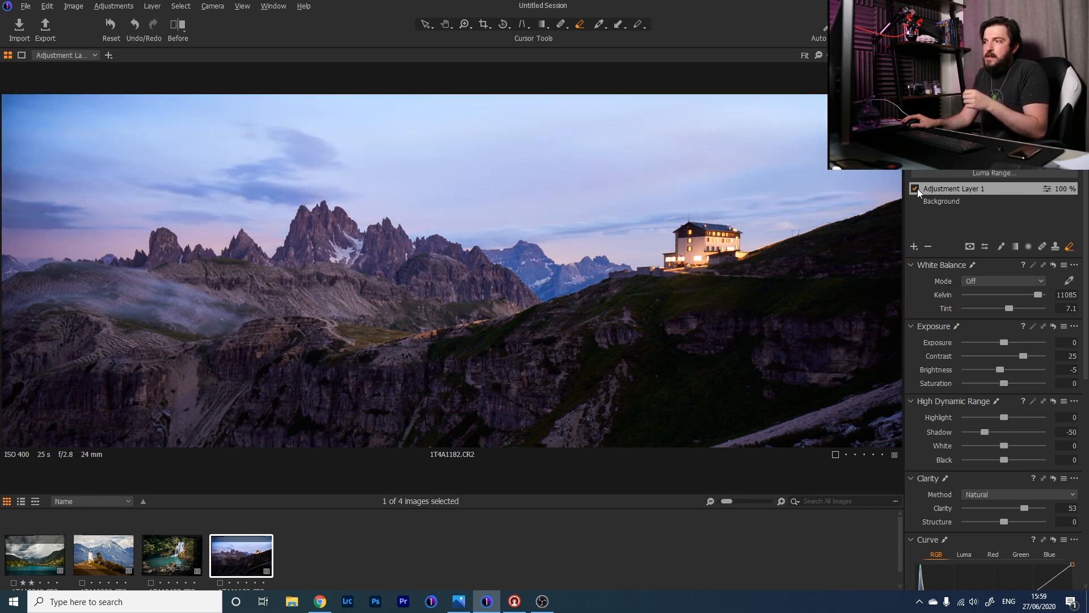
left_click(916, 189)
left_click(916, 189)
left_click(916, 188)
left_click(916, 189)
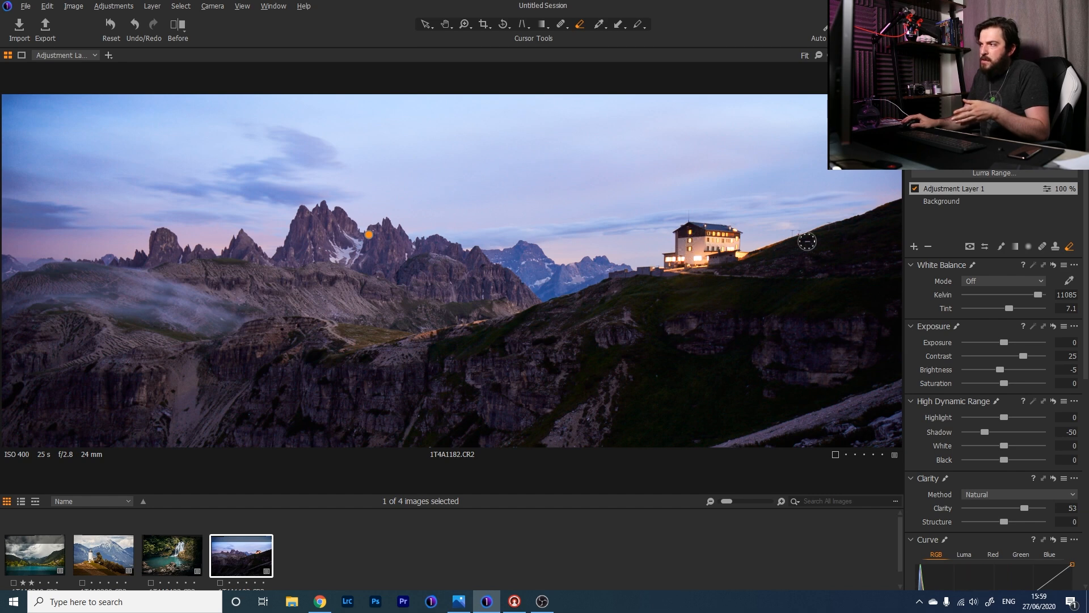
left_click(915, 189)
left_click(915, 189)
left_click(916, 189)
left_click(916, 189)
left_click(915, 189)
left_click(916, 189)
left_click(915, 188)
left_click(915, 189)
left_click(916, 189)
left_click(916, 189)
left_click(915, 189)
left_click(915, 188)
Inspect the sky layer's effect on the rocky peaks at 50% zoom, then return to the full view
key("z")
left_click(317, 214)
left_click(377, 231)
left_click(415, 238)
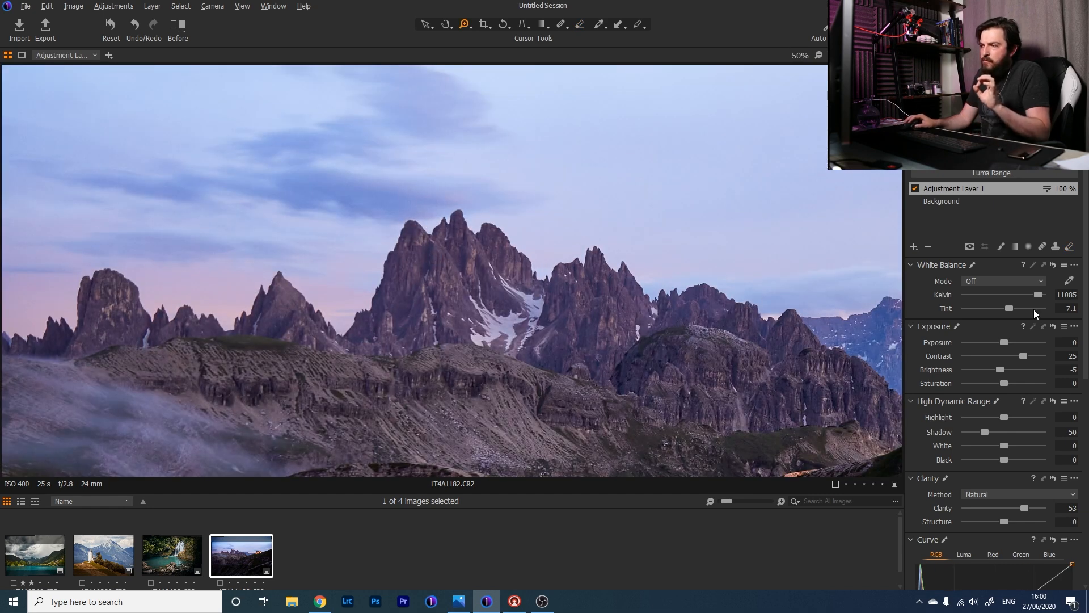
left_click(914, 189)
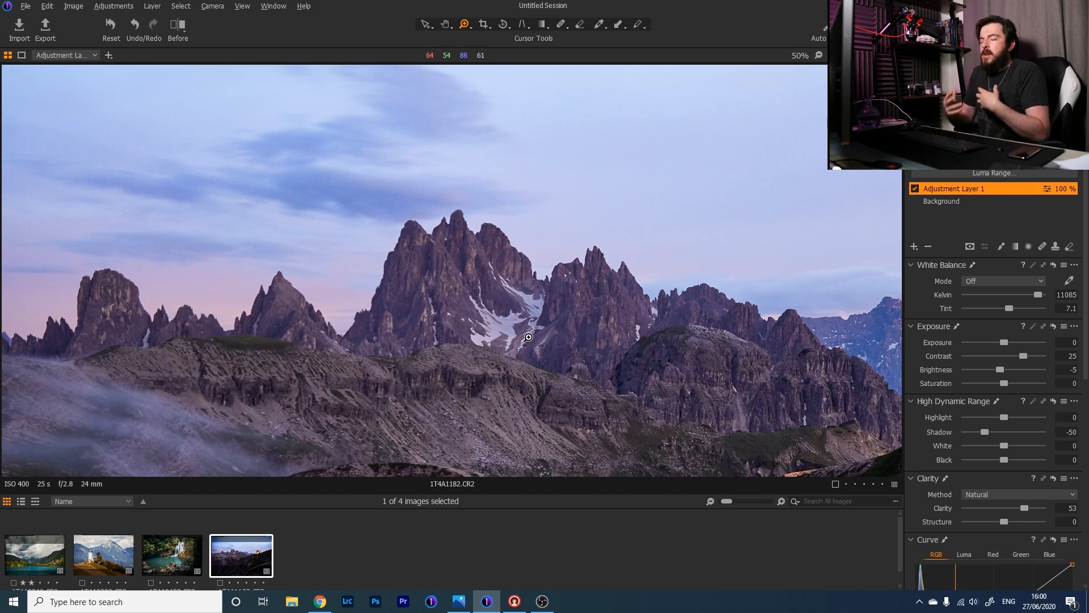
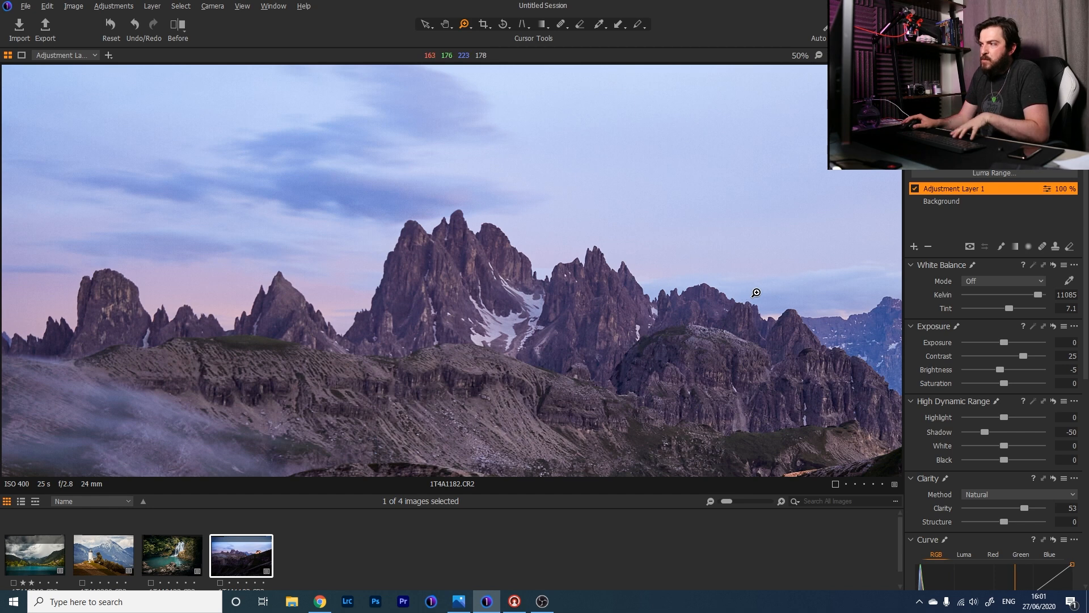
left_click(820, 55)
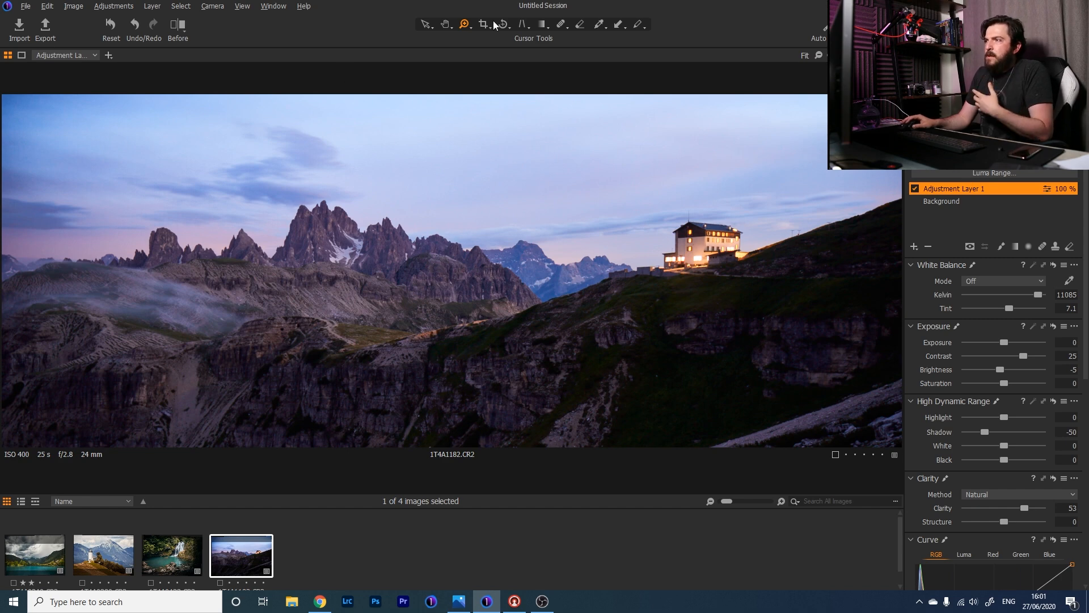
Crop in from the photo's left edge to about 21.63 in wide, keeping the height at 9.05 in
key("c")
left_click_drag(145, 246, 174, 245)
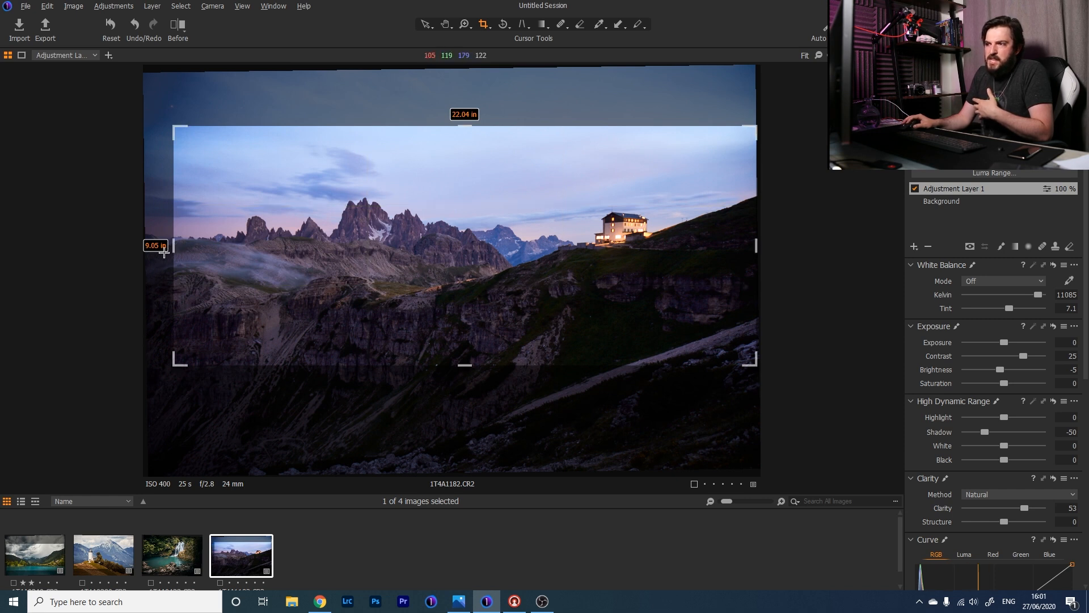
left_click_drag(176, 246, 185, 246)
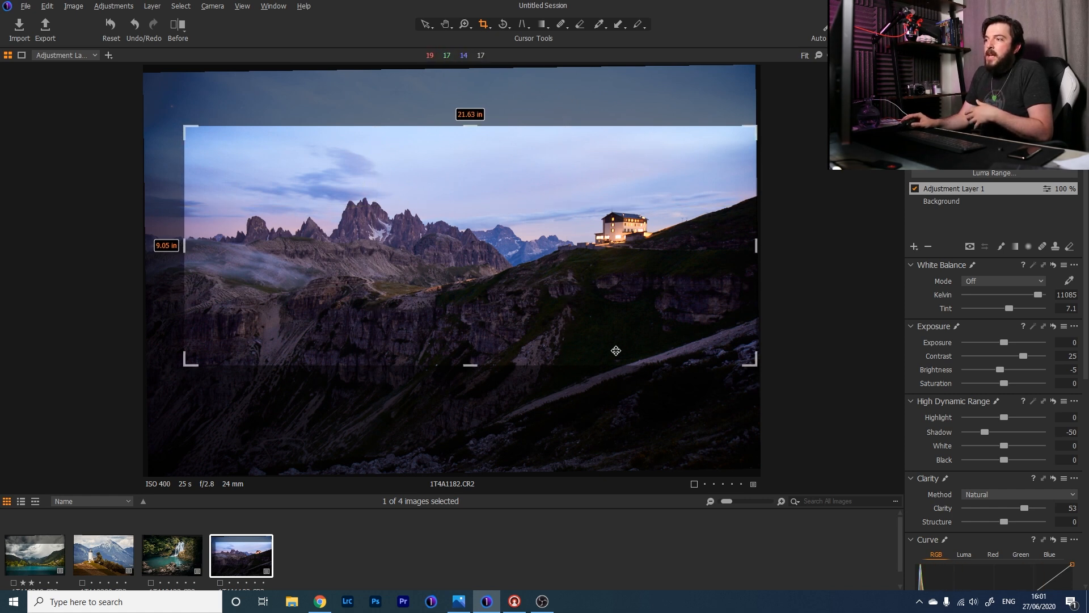
left_click(425, 22)
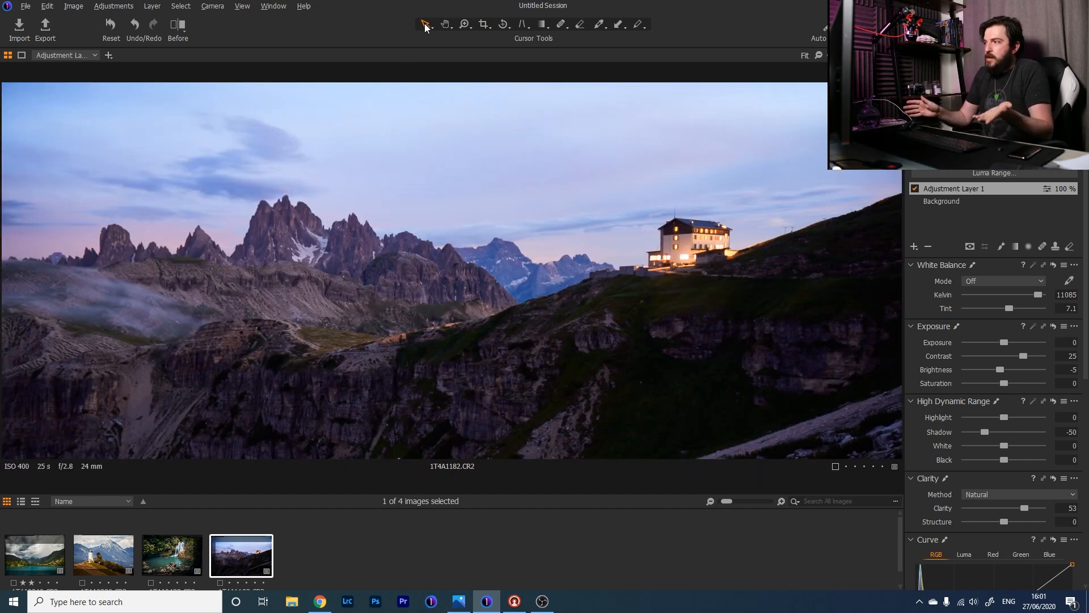
Try a tighter crop from the photo's left edge, about 20.84 in wide
left_click(484, 24)
left_click_drag(185, 245, 206, 247)
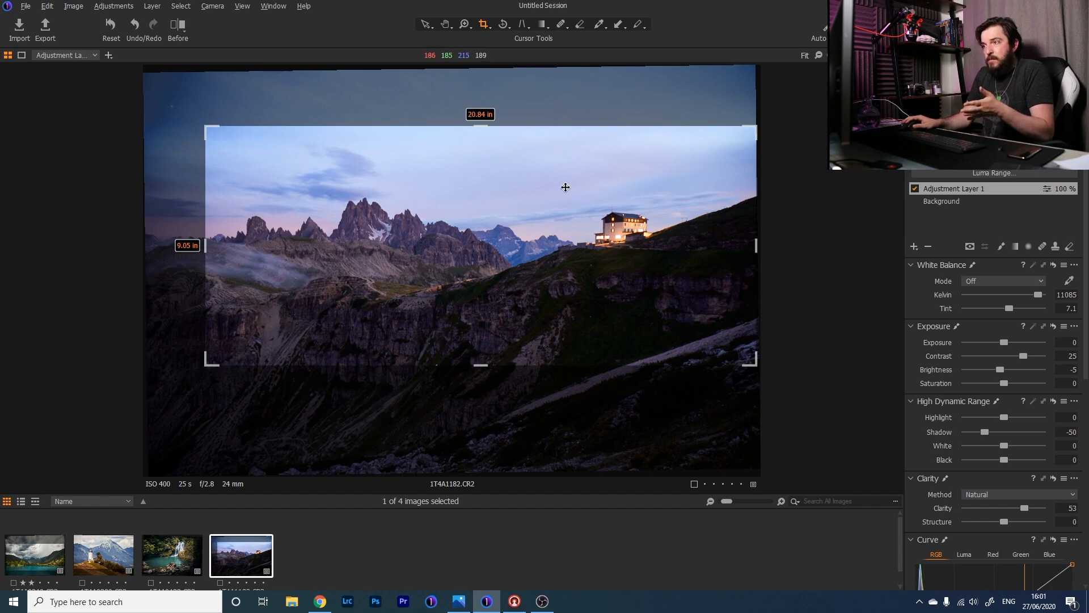
left_click(426, 24)
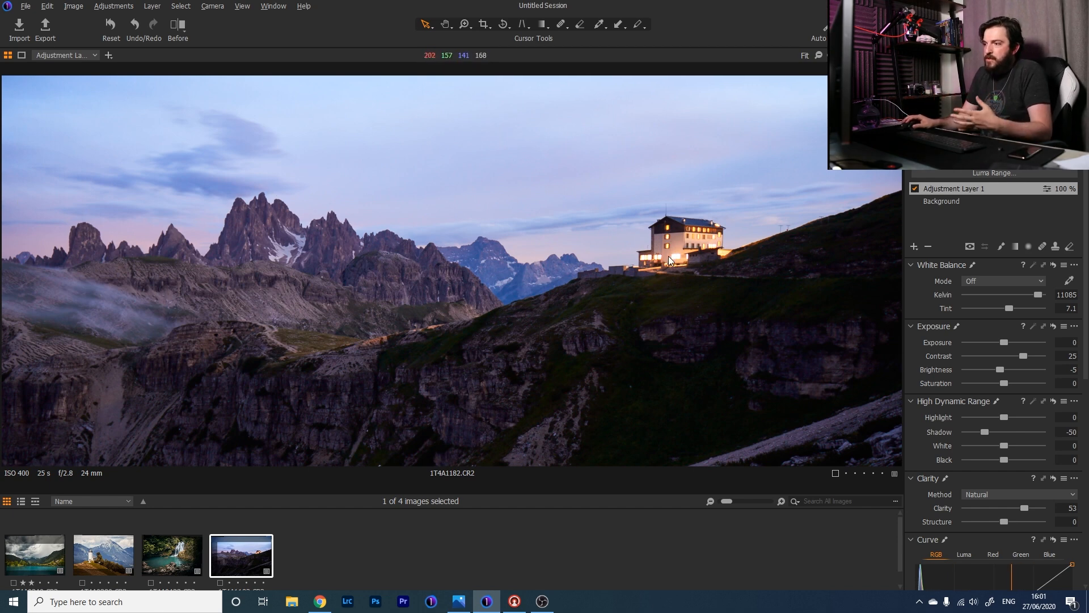
Widen the crop on the photo's left side to about 21.57 in and return to the cropped view
left_click(483, 24)
left_click_drag(207, 246, 186, 246)
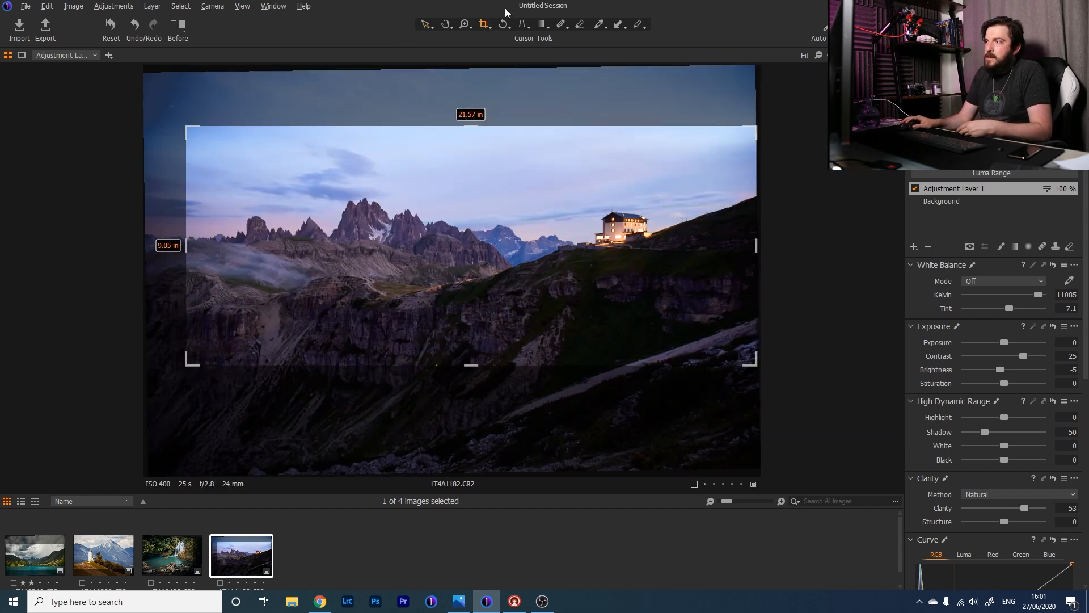
left_click(425, 25)
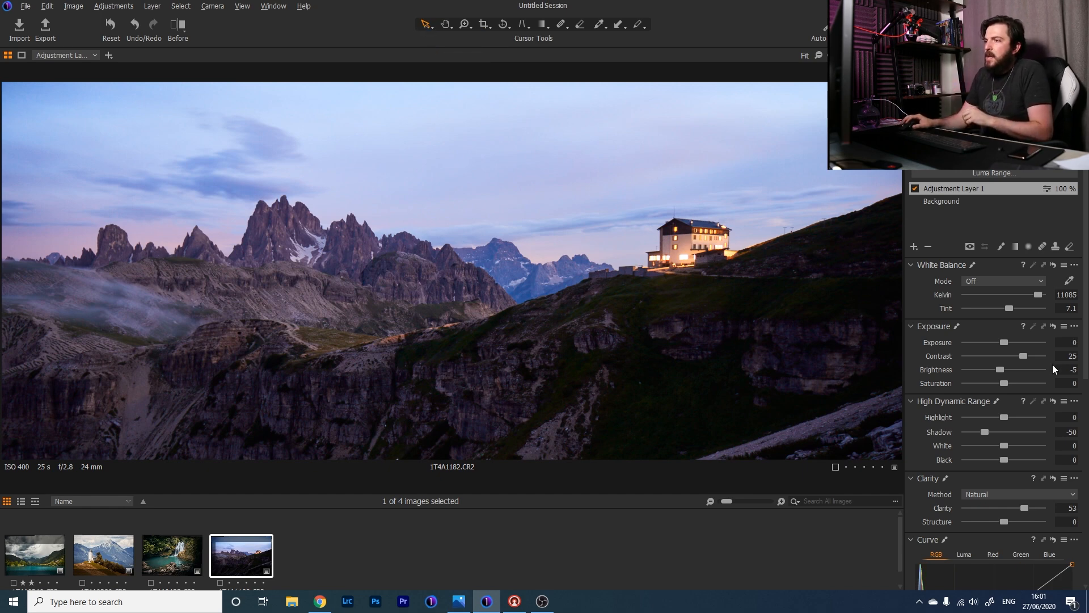
Add a second adjustment layer and draw a wide radial mask centred on the main group of rocky peaks
left_click(914, 246)
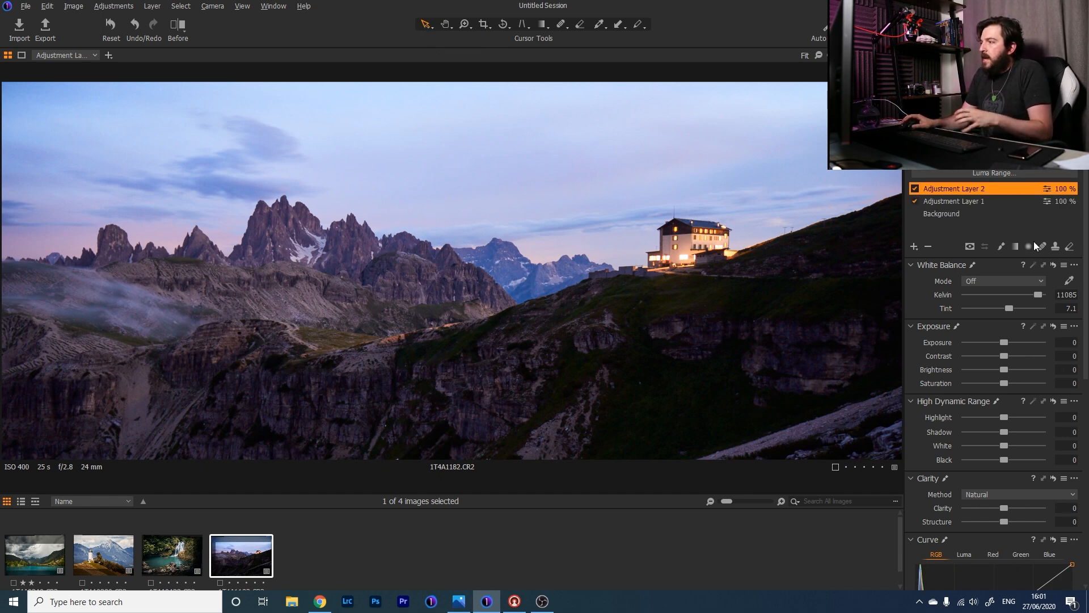
left_click(1001, 246)
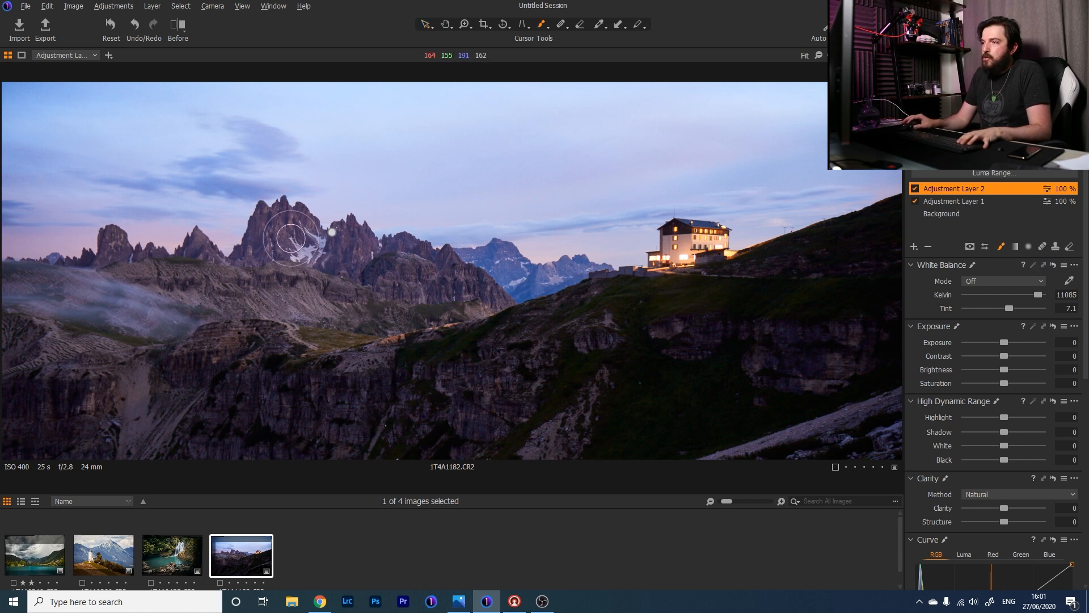
left_click(1028, 246)
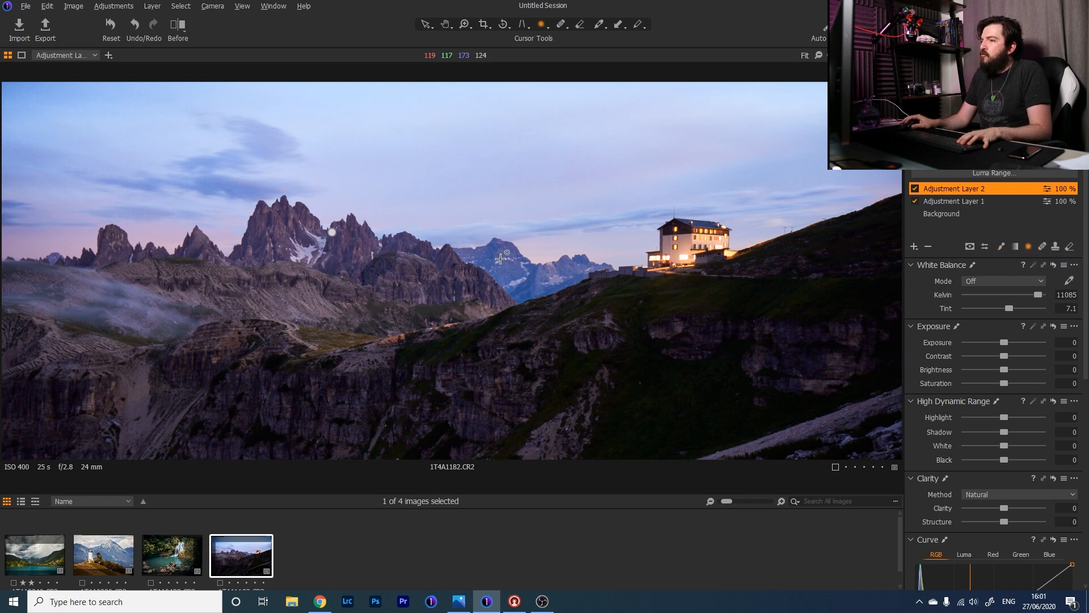
left_click_drag(293, 240, 495, 316)
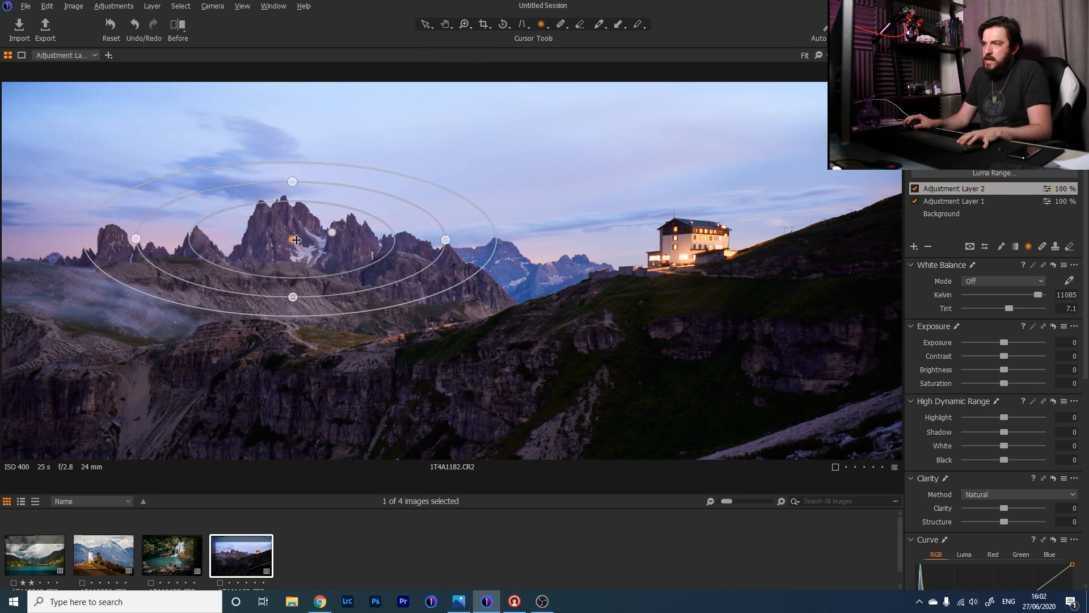
left_click_drag(292, 239, 341, 245)
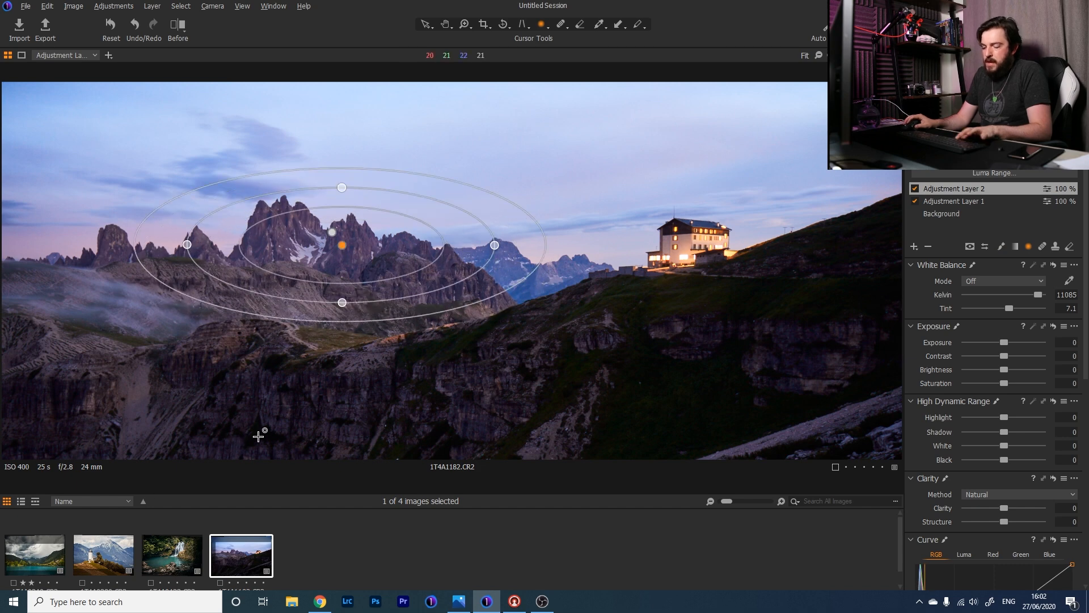
Display the radial mask and invert it so it covers the peaks inside the ellipse
key("m")
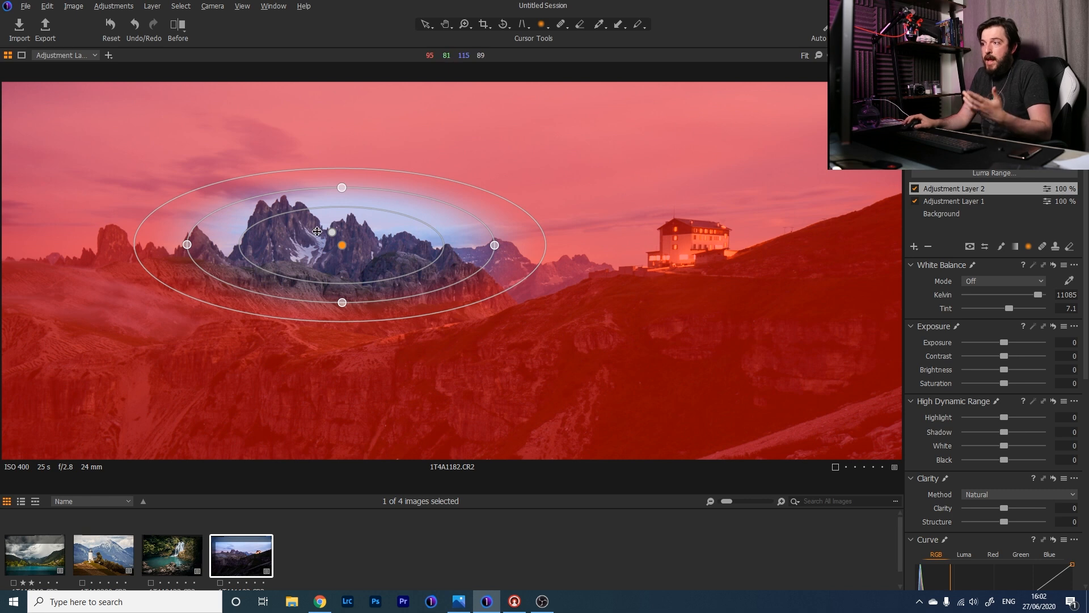
right_click(971, 191)
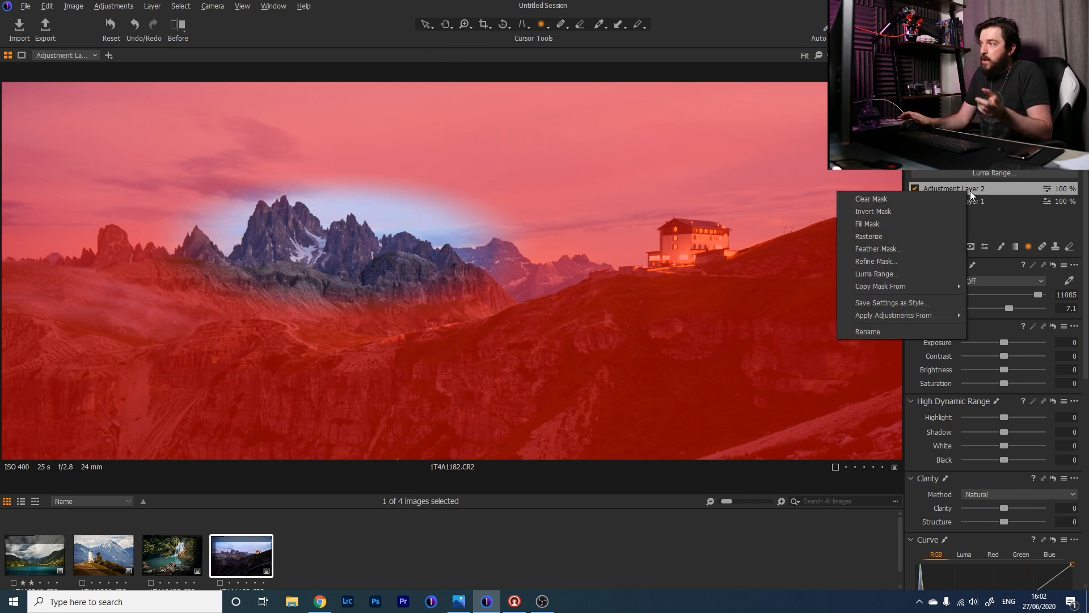
left_click(948, 212)
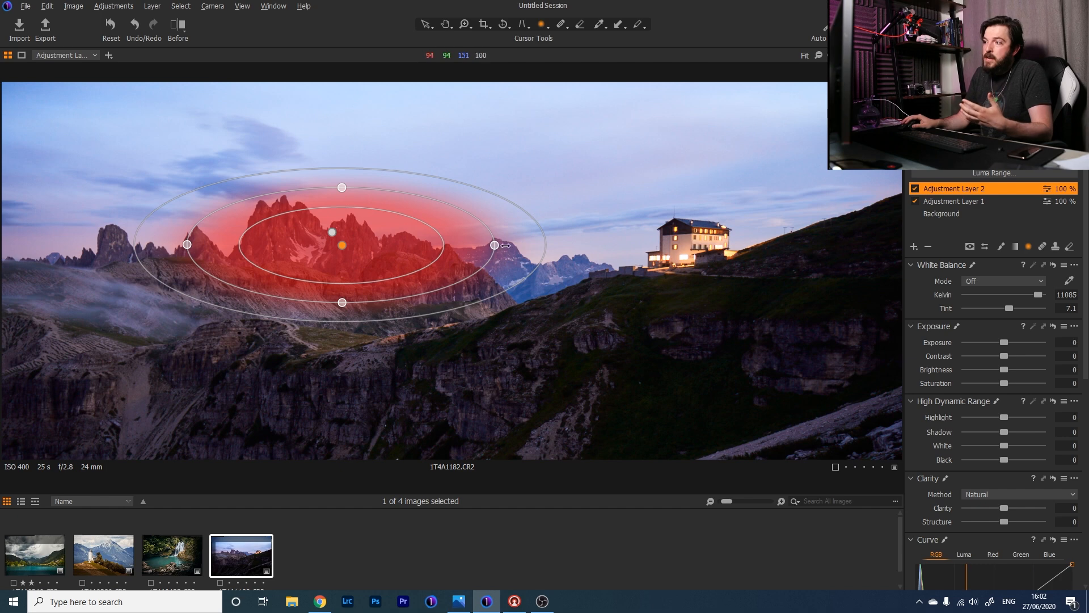
Tilt the radial mask clockwise, widen it and reposition it to follow the slope of the rocky peaks
left_click_drag(463, 277, 444, 293)
left_click_drag(335, 243, 328, 251)
left_click_drag(348, 192, 348, 190)
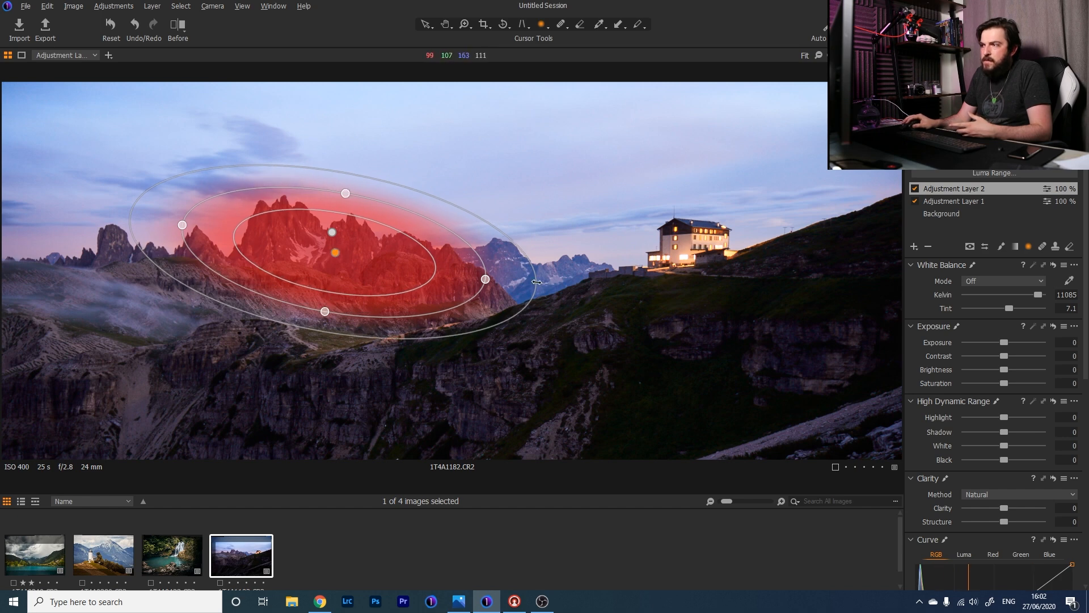
left_click_drag(486, 279, 501, 284)
left_click_drag(334, 251, 338, 252)
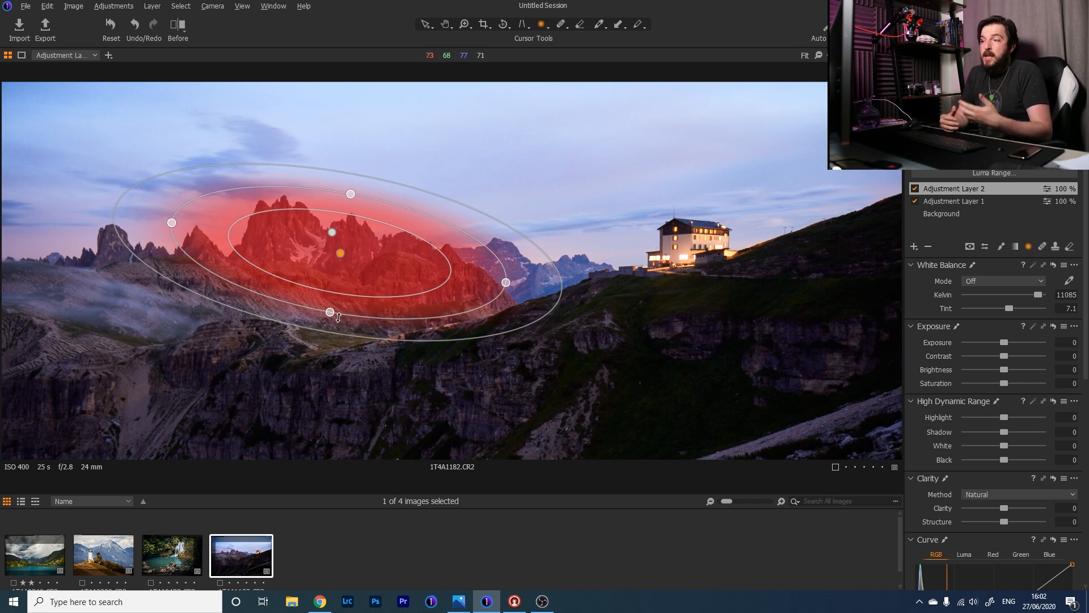
Limit the peaks layer's radial mask with a luma range whose upper limit is 111 and upper falloff 131
right_click(973, 188)
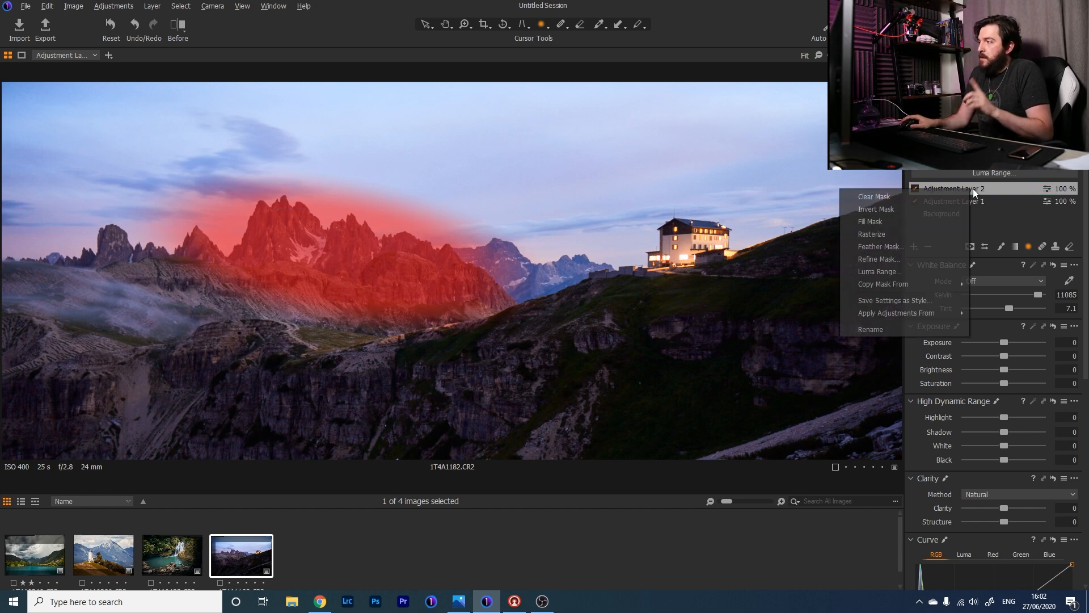
left_click(959, 212)
right_click(955, 188)
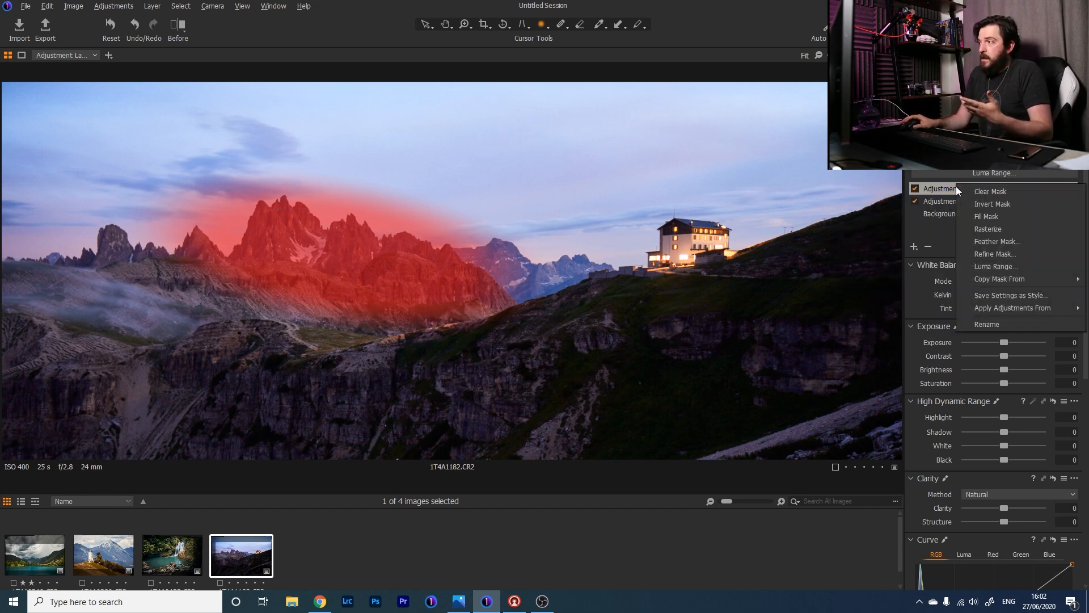
left_click(1031, 262)
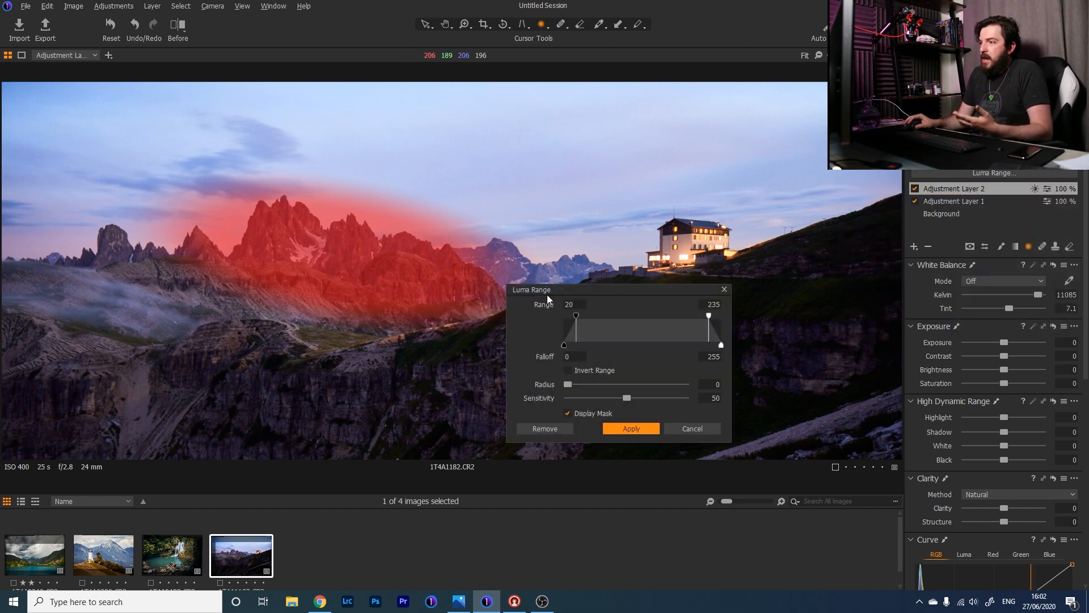
left_click_drag(709, 313, 633, 323)
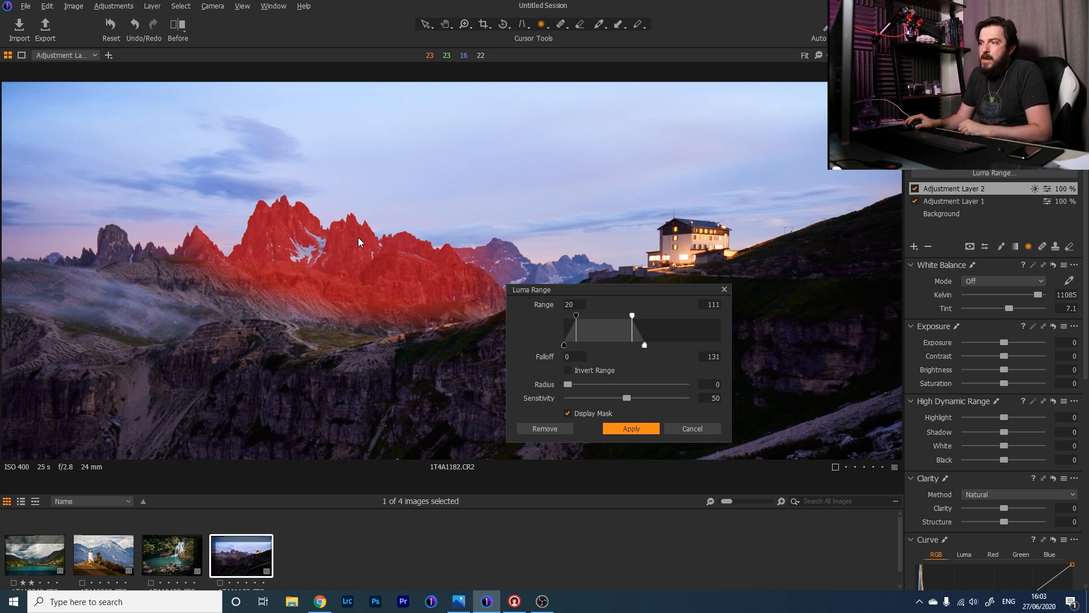
left_click(624, 428)
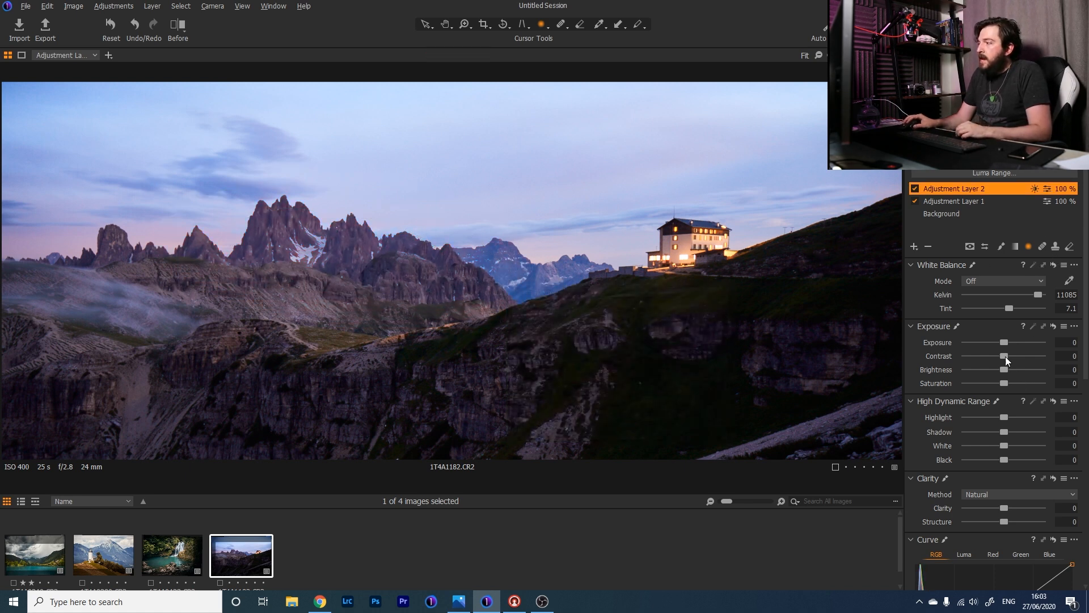
Set the peaks layer to exposure 0.18, contrast 5, brightness 8, highlight 68, white 47 and clarity 28
left_click_drag(1004, 343, 1006, 343)
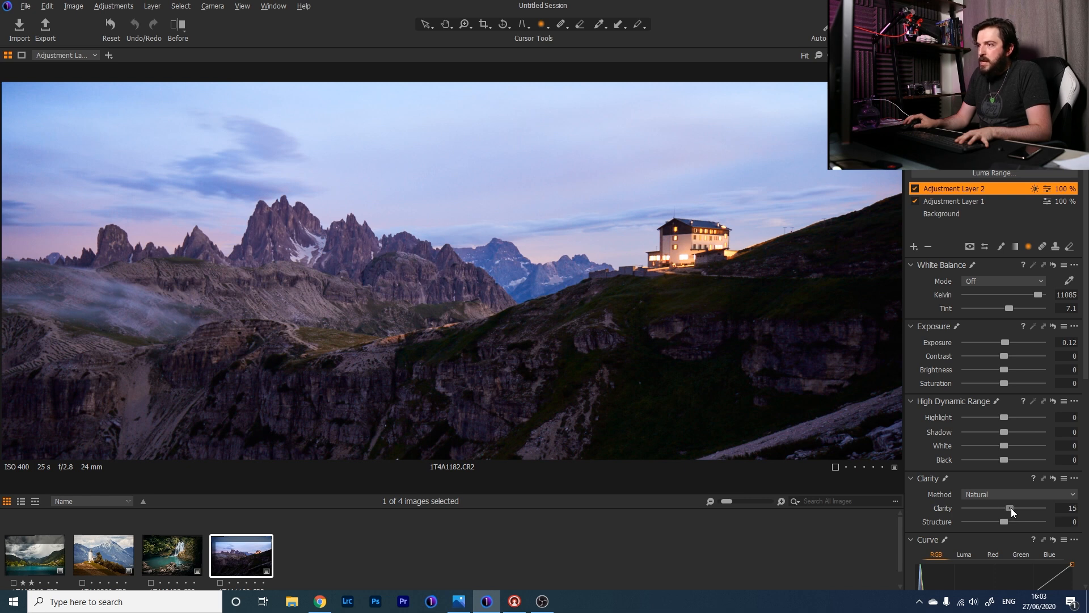
left_click_drag(1005, 444, 1038, 454)
left_click_drag(970, 460, 1020, 454)
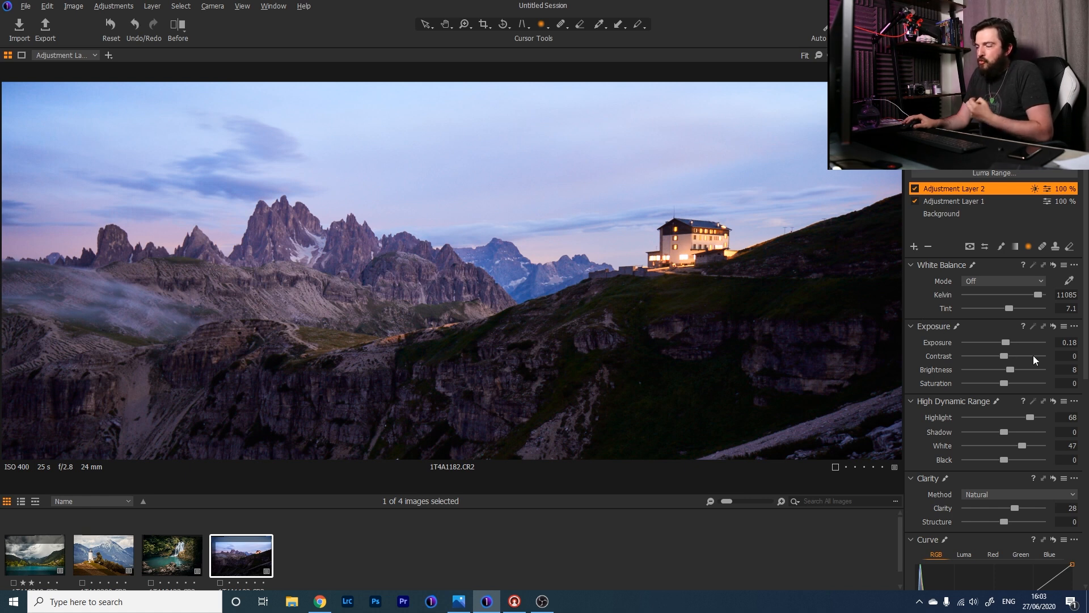
left_click_drag(1005, 355, 1009, 355)
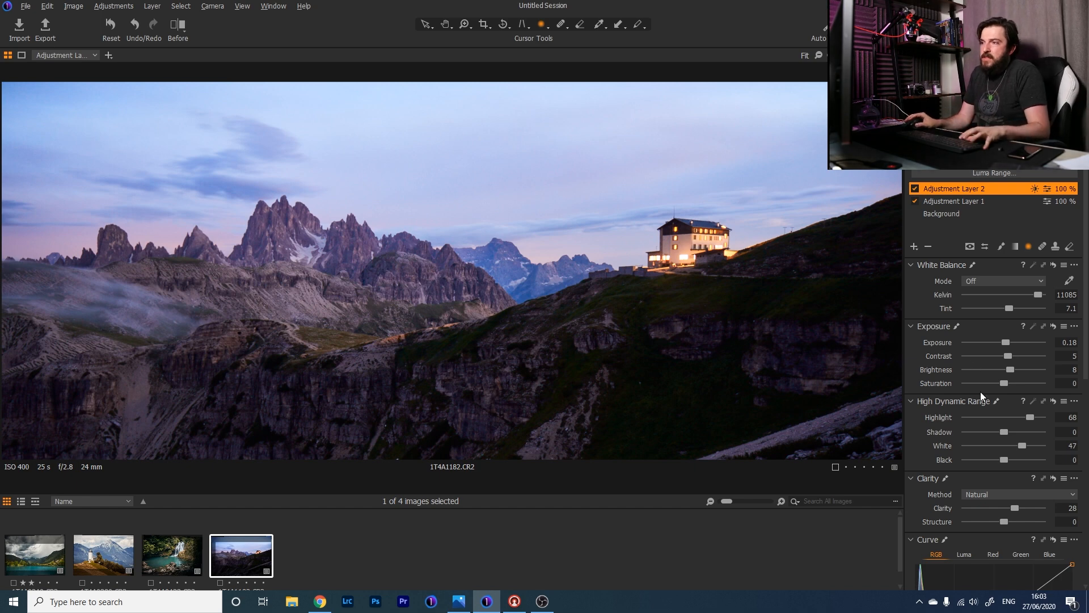
Switch Adjustment Layer 2 off and on repeatedly to compare the peaks with and without its adjustments
left_click(915, 189)
left_click(915, 189)
left_click(915, 189)
left_click(915, 189)
left_click(915, 189)
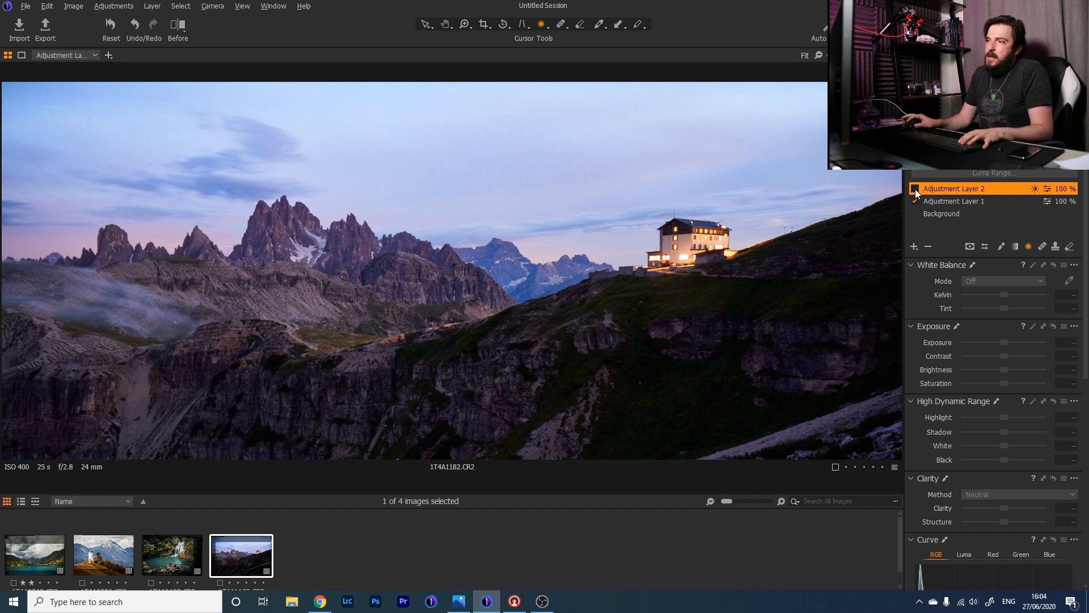
left_click(915, 189)
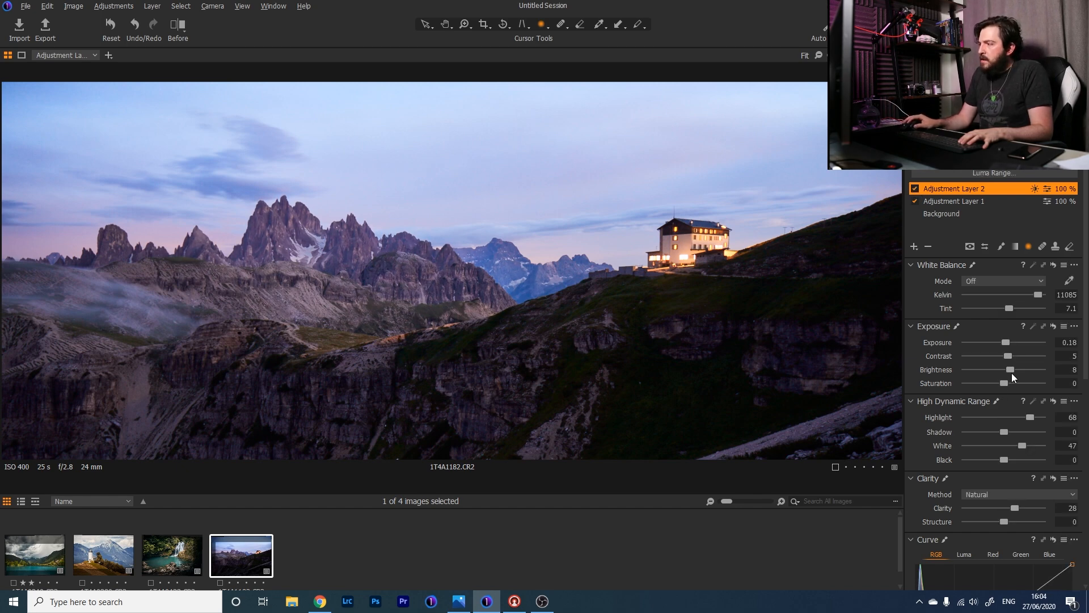
Lower the peaks layer's Shadow value to -28 and check the effect by hiding and showing the layer
left_click_drag(1004, 432, 994, 434)
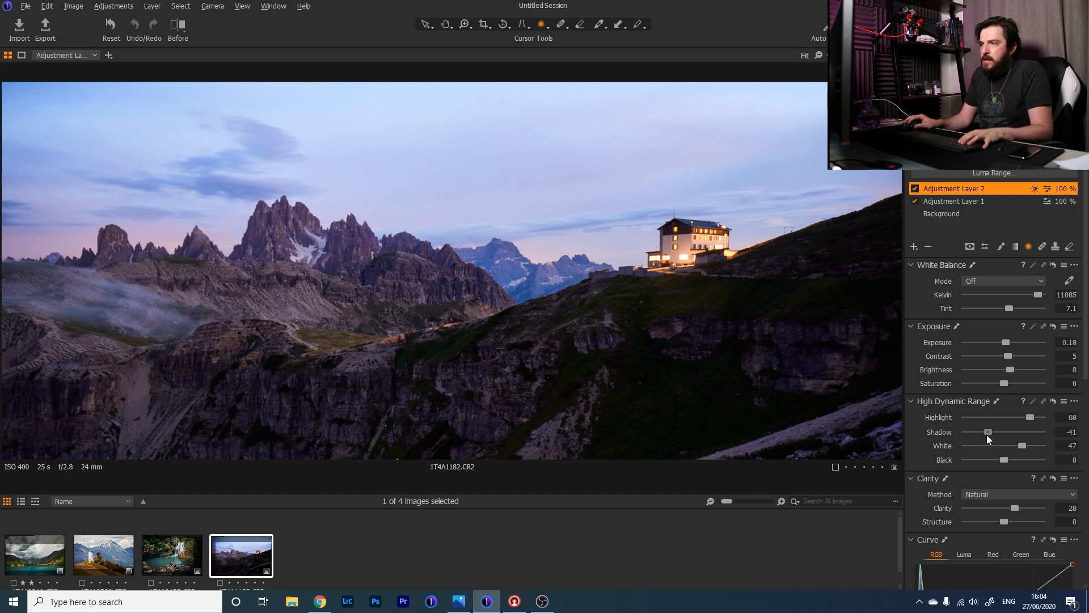
left_click(914, 189)
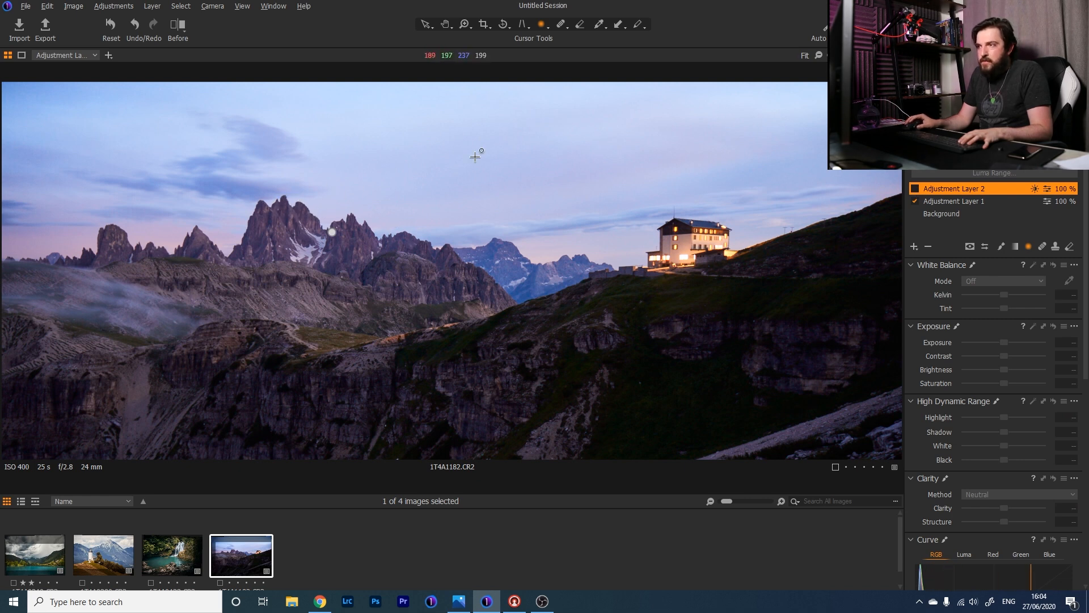
left_click(915, 189)
left_click(915, 189)
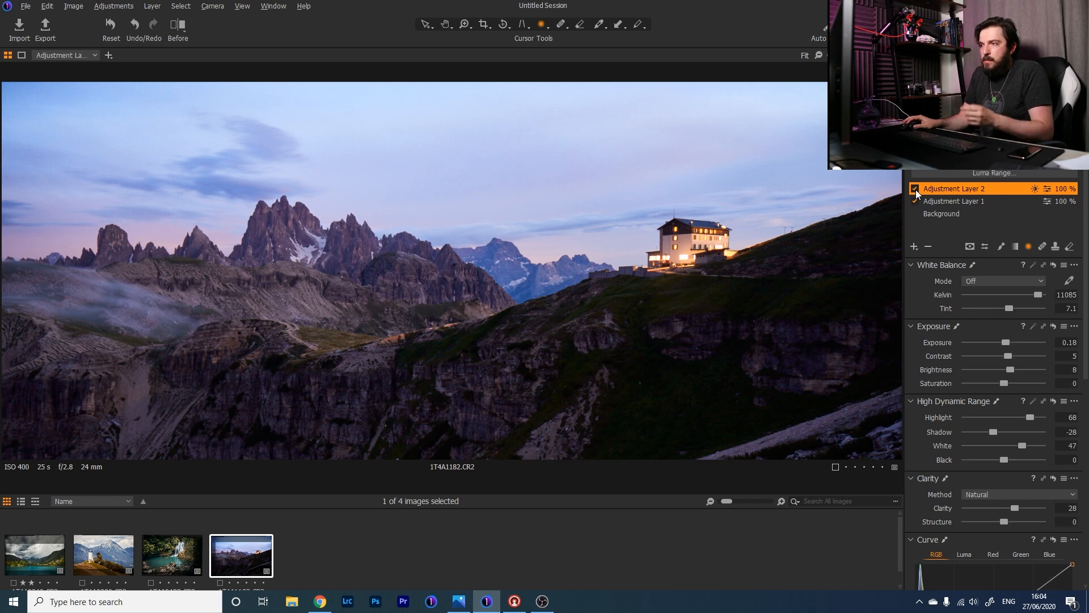
left_click(915, 189)
left_click(915, 189)
left_click(915, 189)
left_click(915, 189)
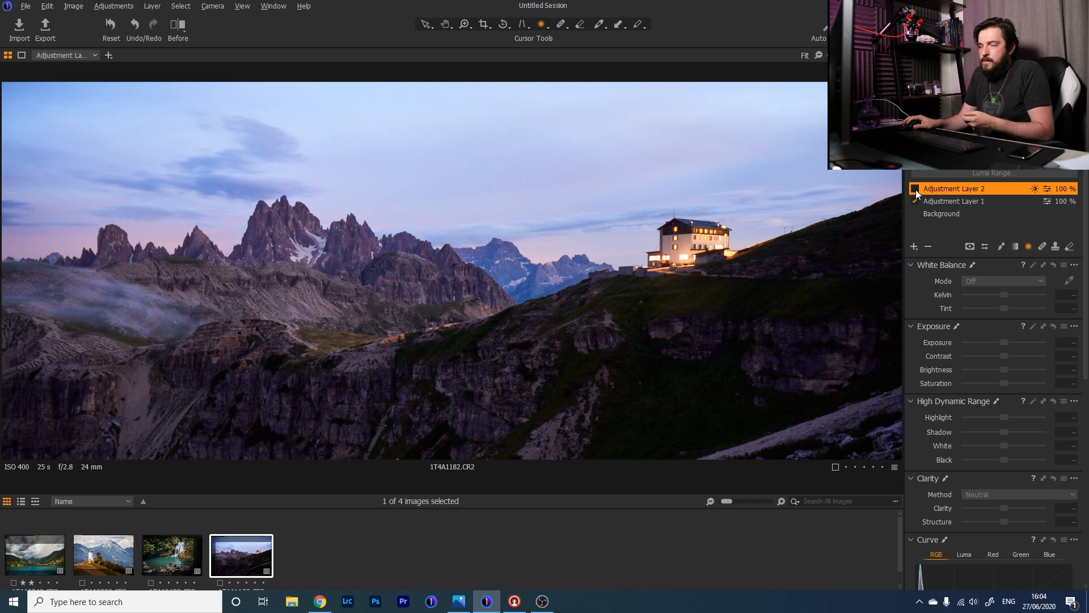
left_click(916, 189)
left_click(916, 189)
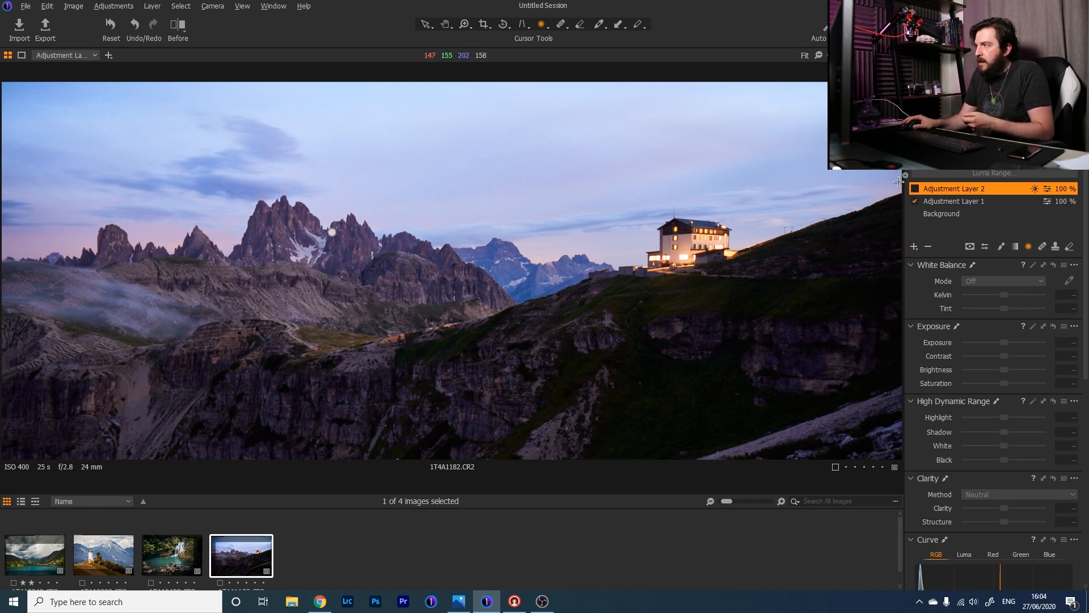
left_click(918, 188)
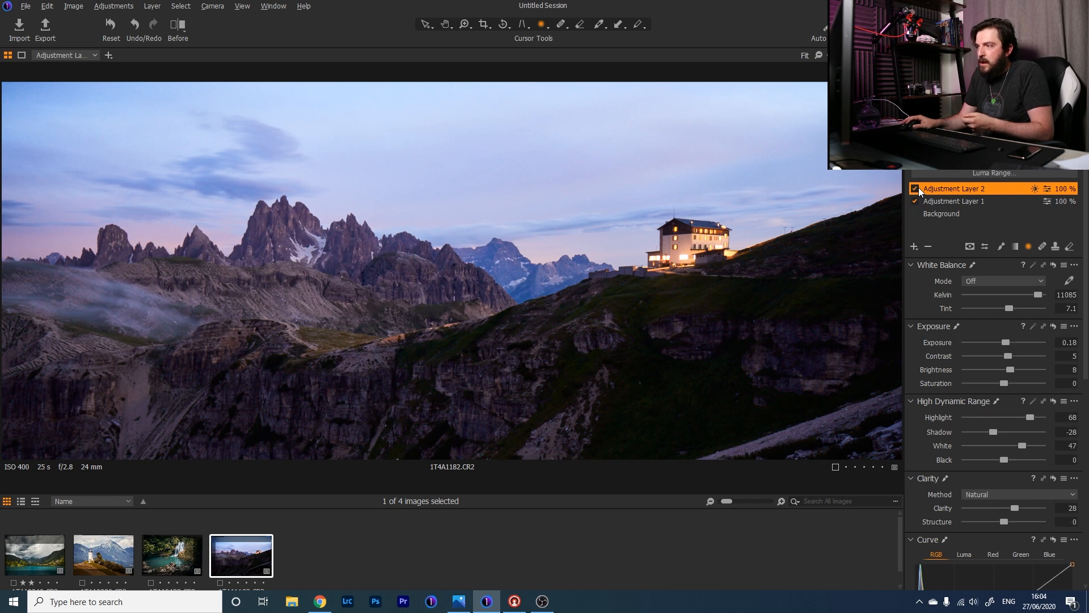
Choose the mask eraser with a larger brush and rasterize the peaks layer's mask
left_click(1069, 246)
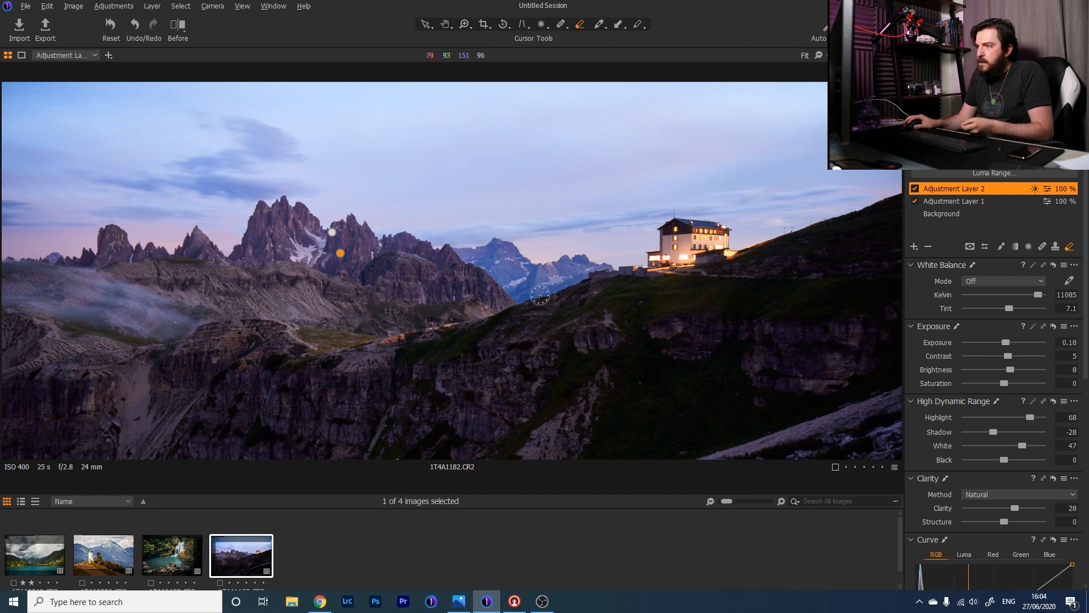
right_click(528, 350)
left_click_drag(577, 358, 575, 358)
left_click(545, 285)
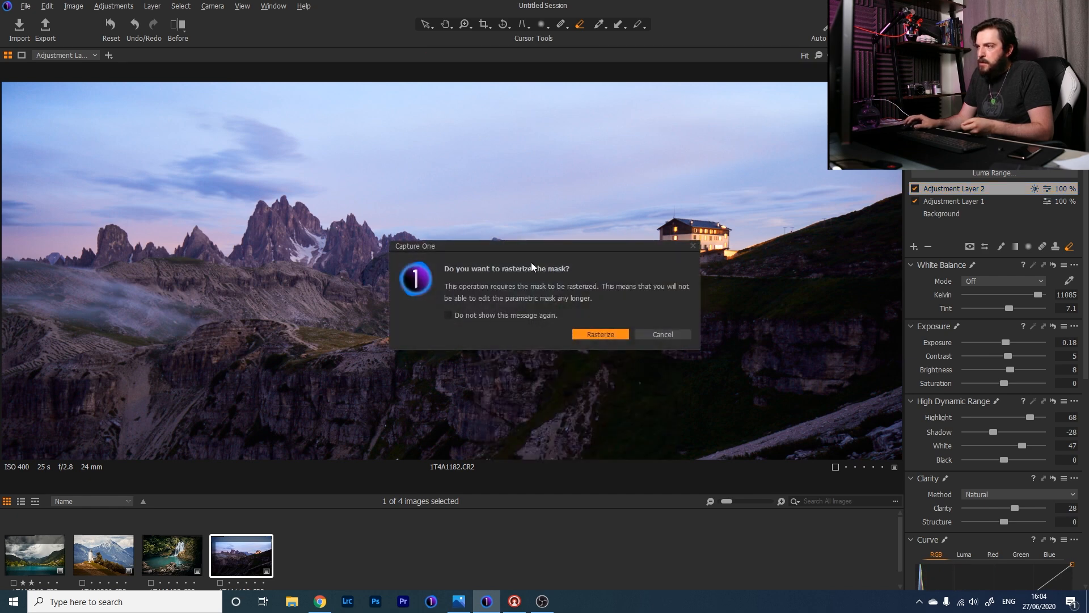
left_click(595, 335)
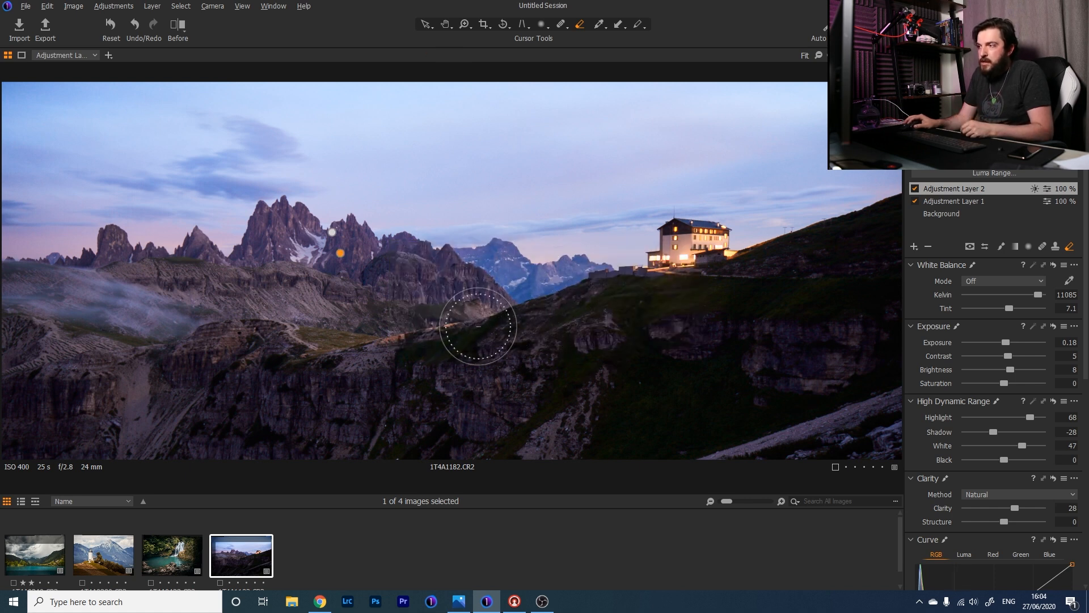
Check the peaks layer's visibility and compare the edit with the original by sweeping the before/after split across the whole photo
left_click(915, 188)
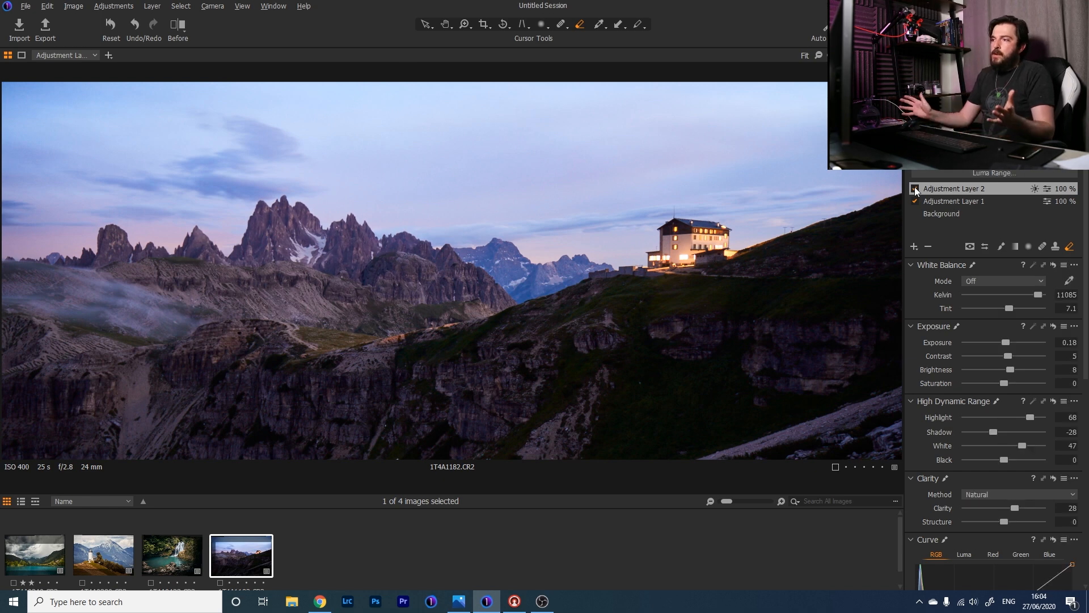
left_click(916, 188)
left_click(178, 26)
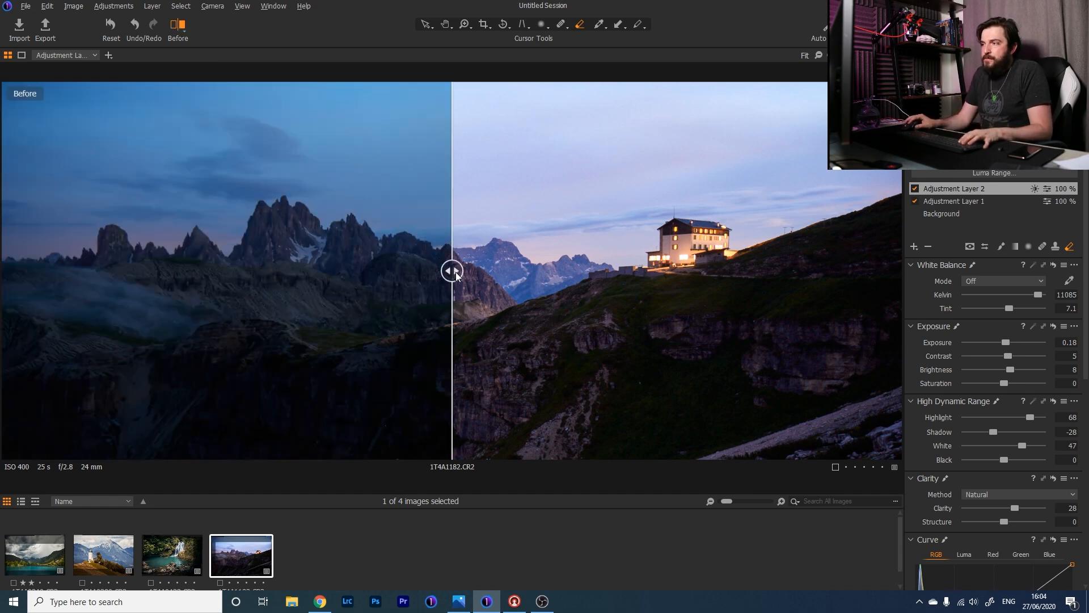
left_click_drag(452, 271, 1071, 281)
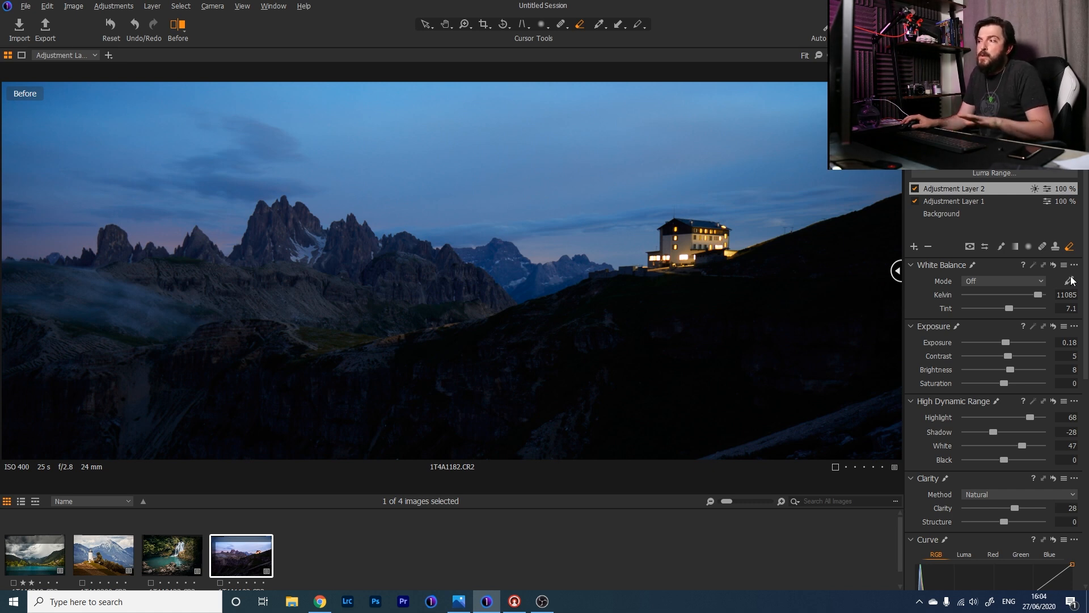
left_click_drag(897, 271, 6, 271)
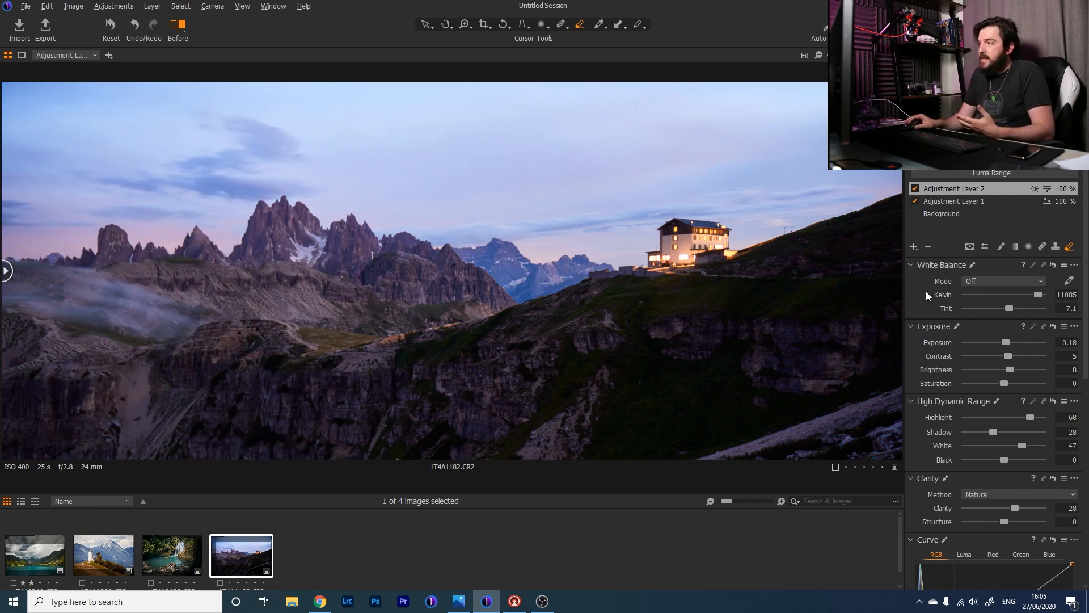
Give the shadows of Adjustment Layer 2 a very slight magenta tint with the 3-Way Color Balance
scroll(1084, 301, "down", 1)
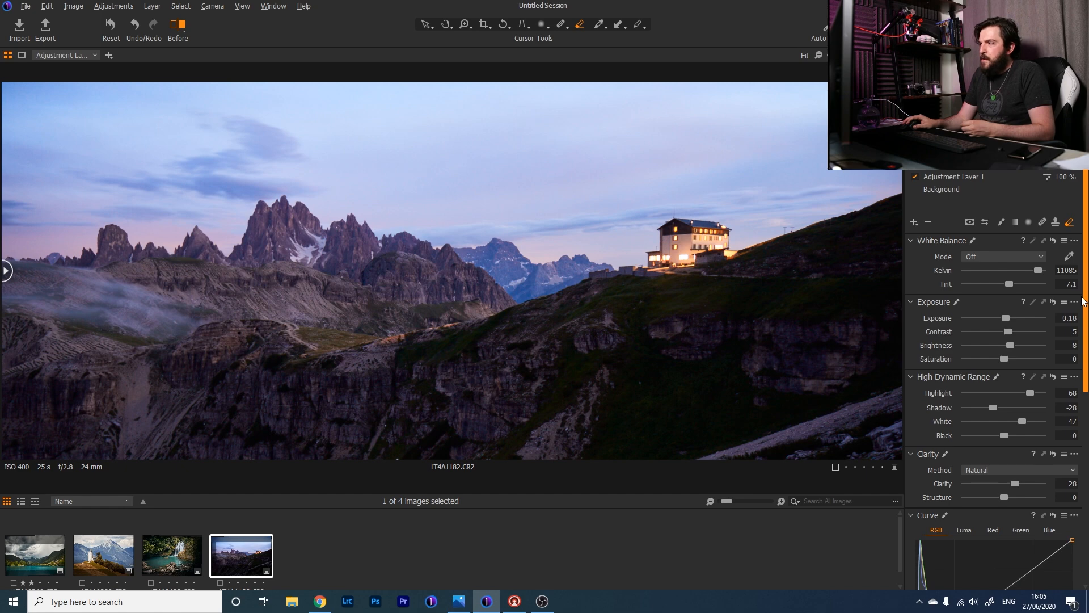
scroll(1083, 304, "down", 1)
scroll(1079, 311, "down", 10)
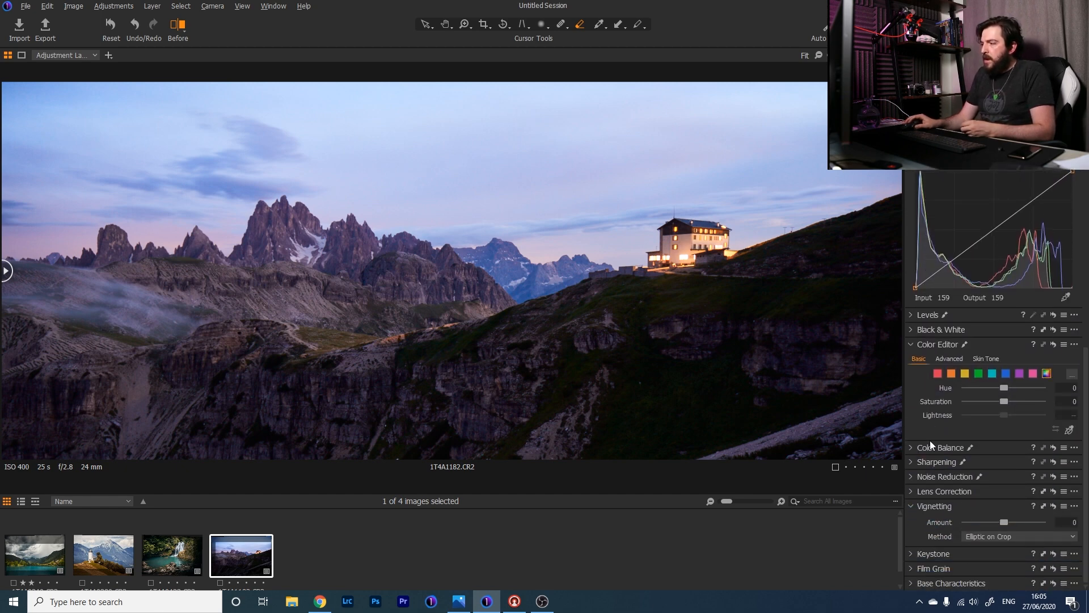
left_click(912, 447)
scroll(1084, 447, "down", 5)
scroll(1085, 447, "down", 3)
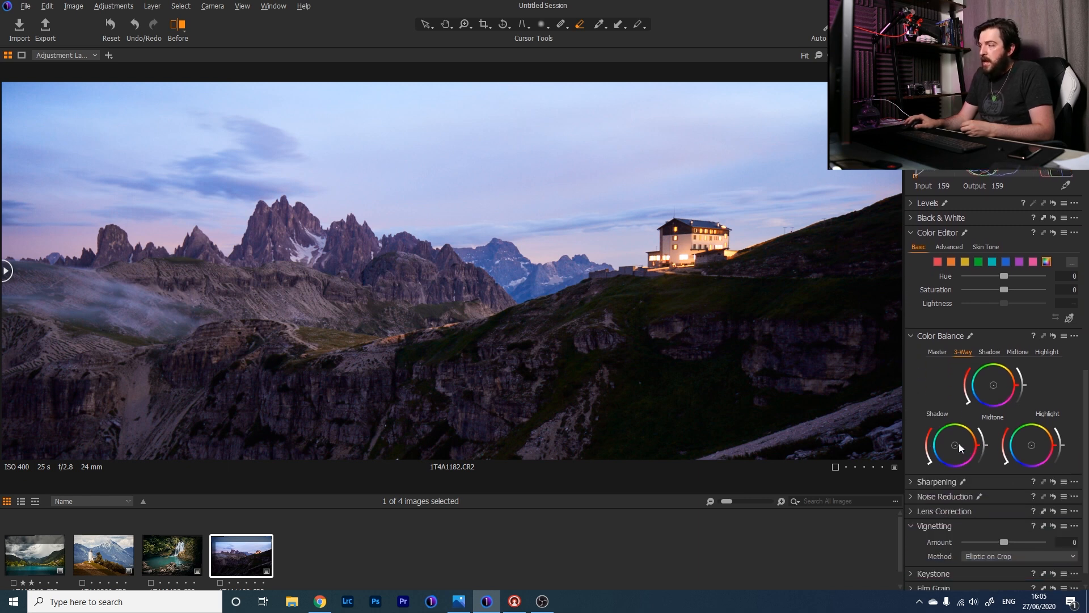
left_click_drag(959, 446, 958, 450)
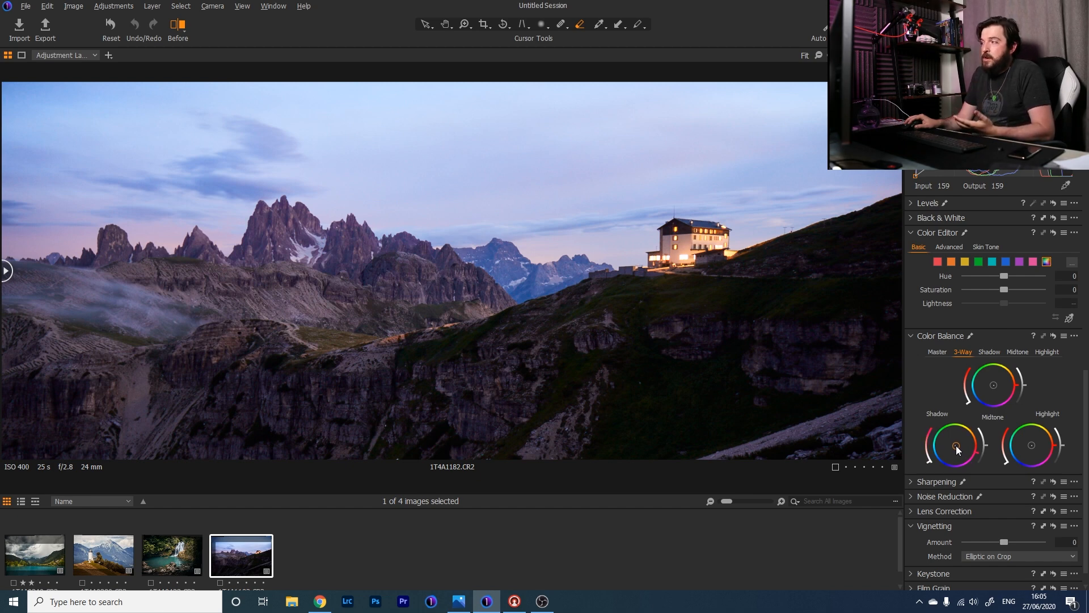
mouse_move(958, 449)
left_mouse_down()
mouse_move(978, 513)
mouse_move(761, 413)
mouse_move(1046, 488)
mouse_move(1061, 359)
mouse_move(890, 347)
mouse_move(817, 408)
mouse_move(889, 524)
mouse_move(913, 542)
mouse_move(936, 545)
mouse_move(914, 413)
mouse_move(956, 463)
mouse_move(958, 450)
left_mouse_up()
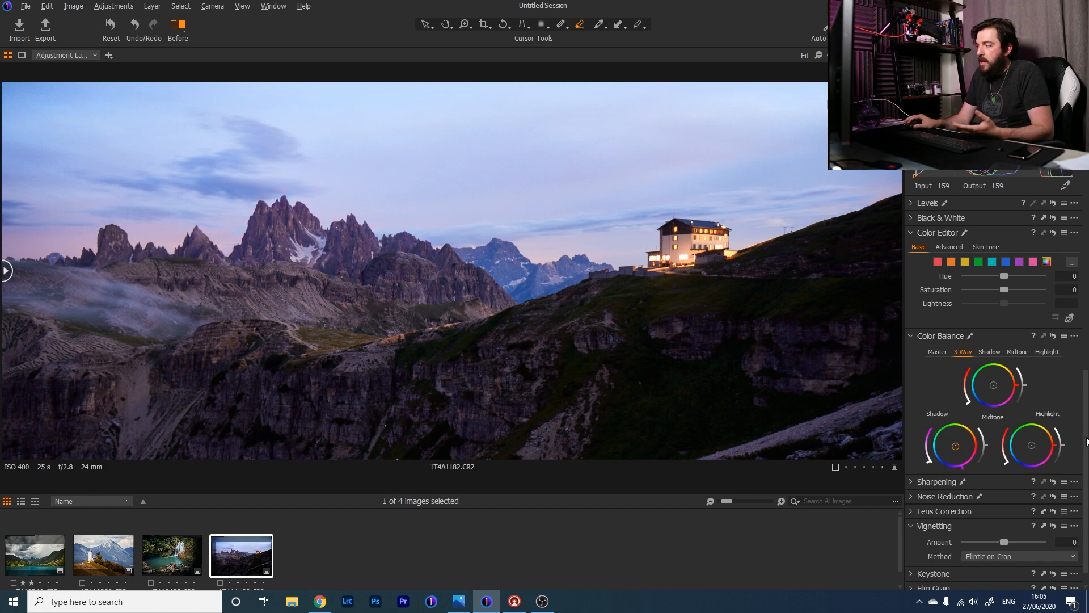
Try blue and magenta shadow tints on the Background layer's 3-Way Color Balance and settle on a subtle purple-magenta one
scroll(1087, 441, "up", 10)
scroll(1088, 340, "up", 2)
left_click(944, 213)
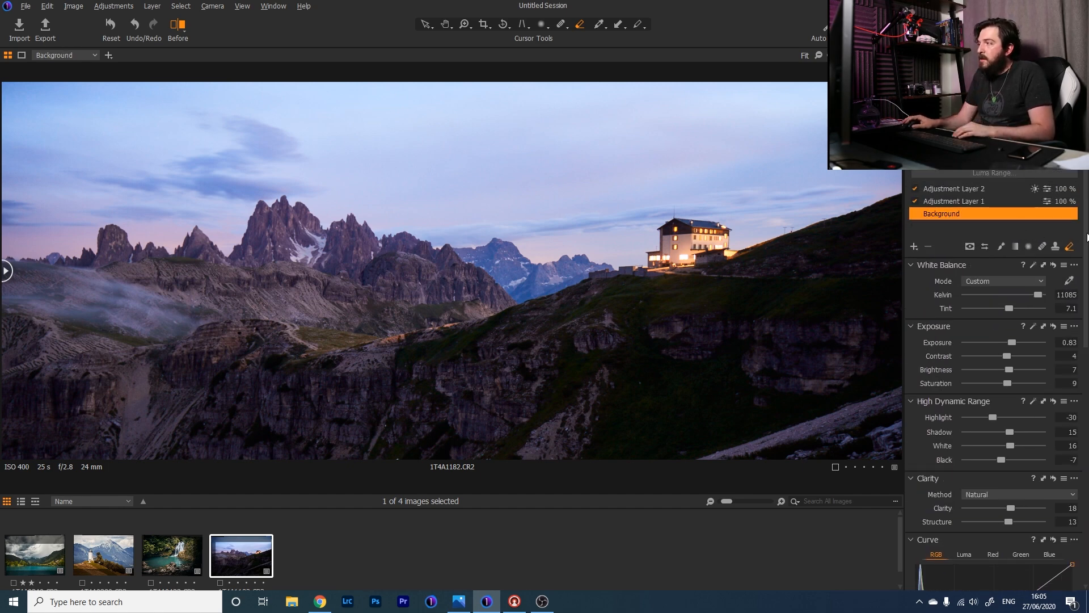
scroll(921, 479, "down", 10)
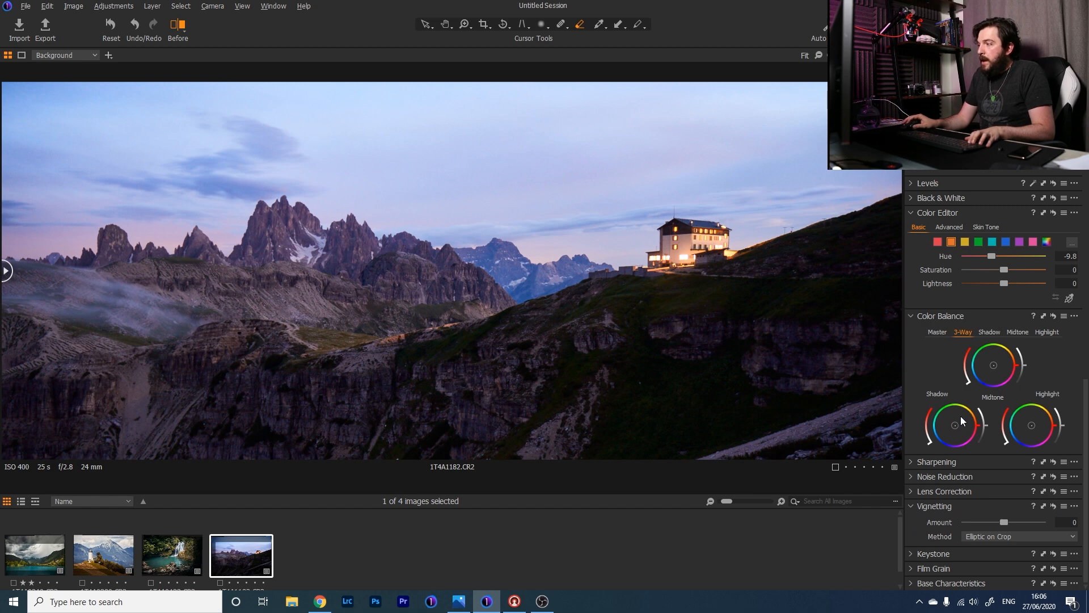
mouse_move(955, 425)
left_mouse_down()
mouse_move(959, 445)
mouse_move(984, 416)
mouse_move(956, 447)
mouse_move(971, 437)
mouse_move(954, 429)
mouse_move(935, 445)
left_mouse_up()
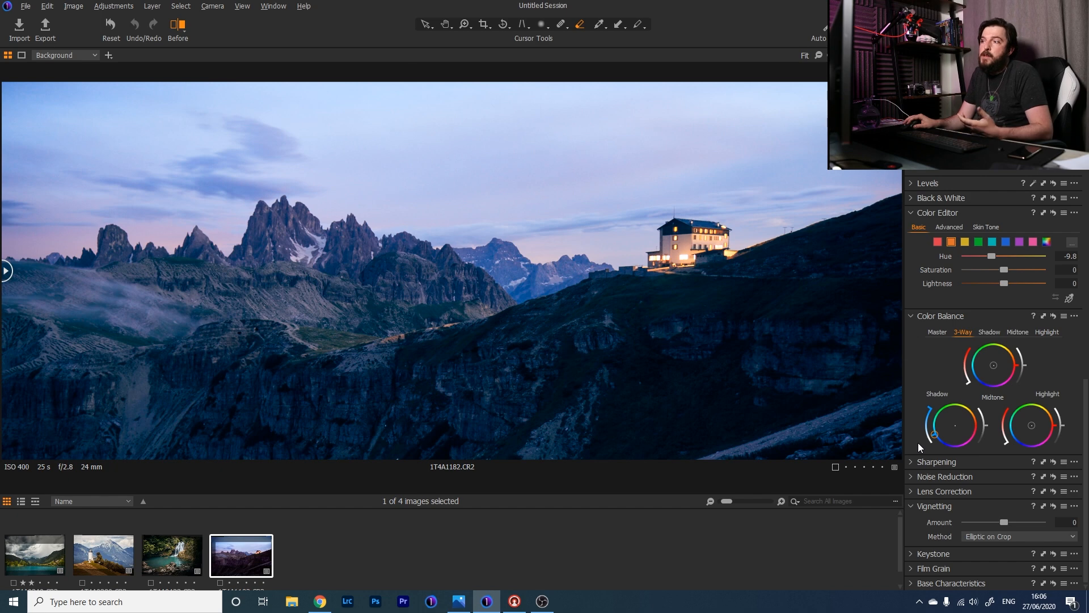
left_click_drag(919, 444, 959, 446)
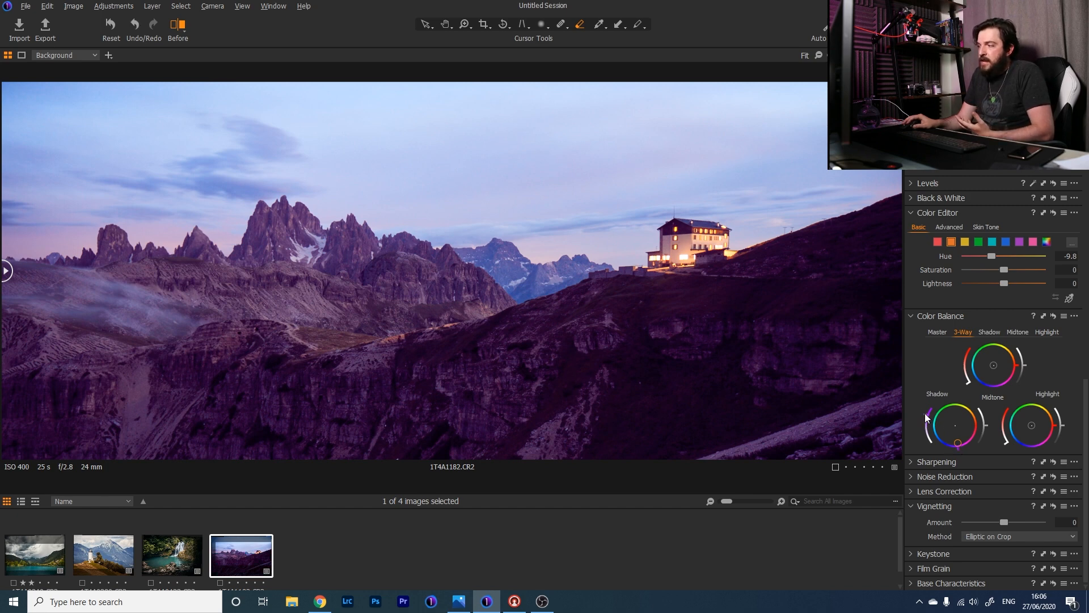
left_click_drag(926, 414, 924, 433)
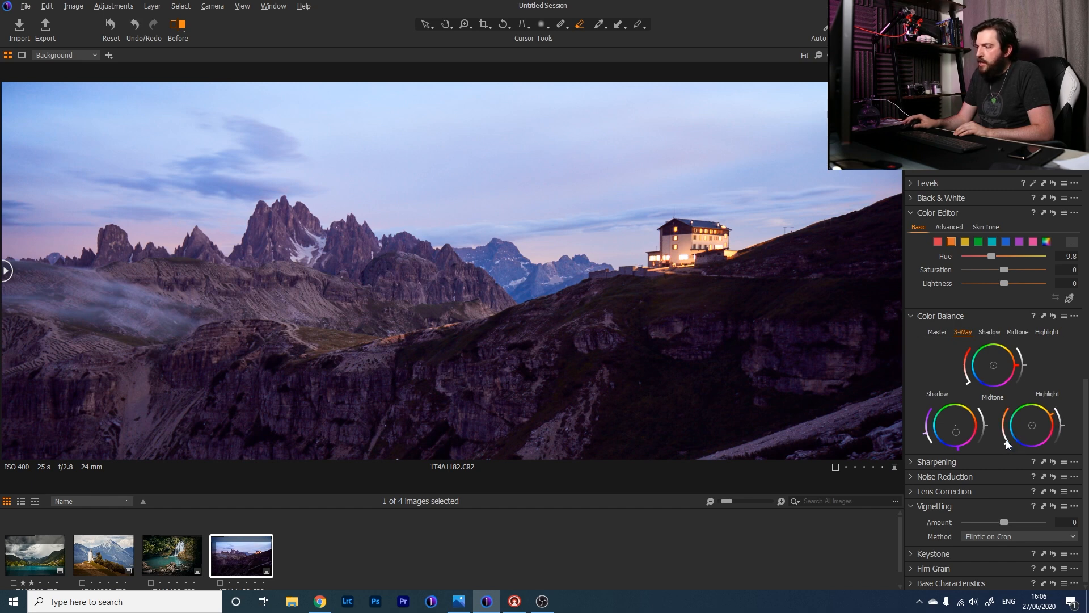
Warm the Background layer's highlights towards orange-red for a pinkish sky with the 3-Way Color Balance
left_click_drag(1004, 436, 1051, 419)
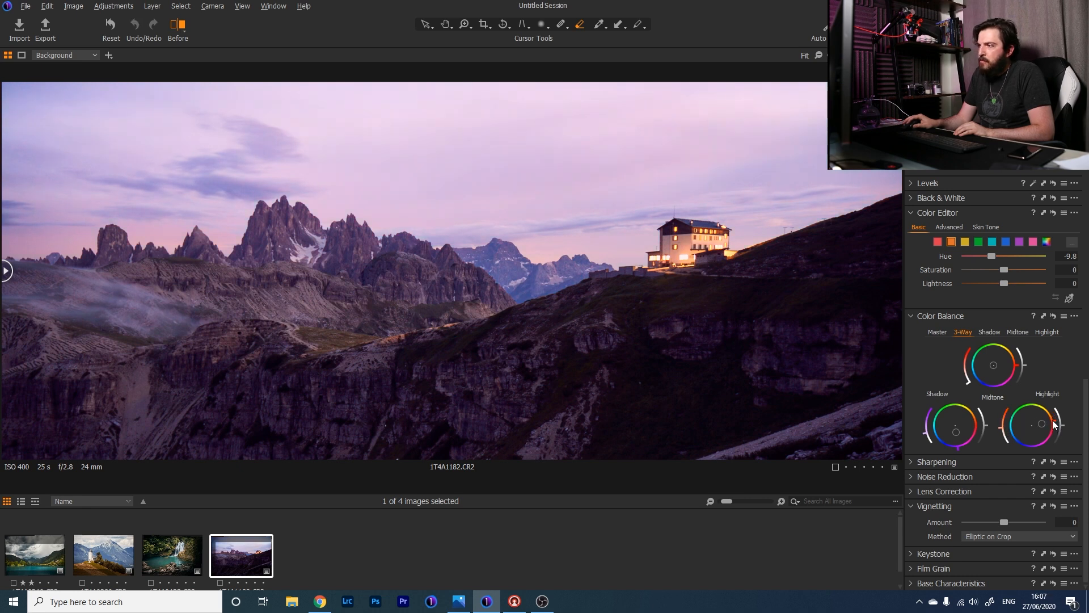
left_click_drag(1054, 419, 1055, 418)
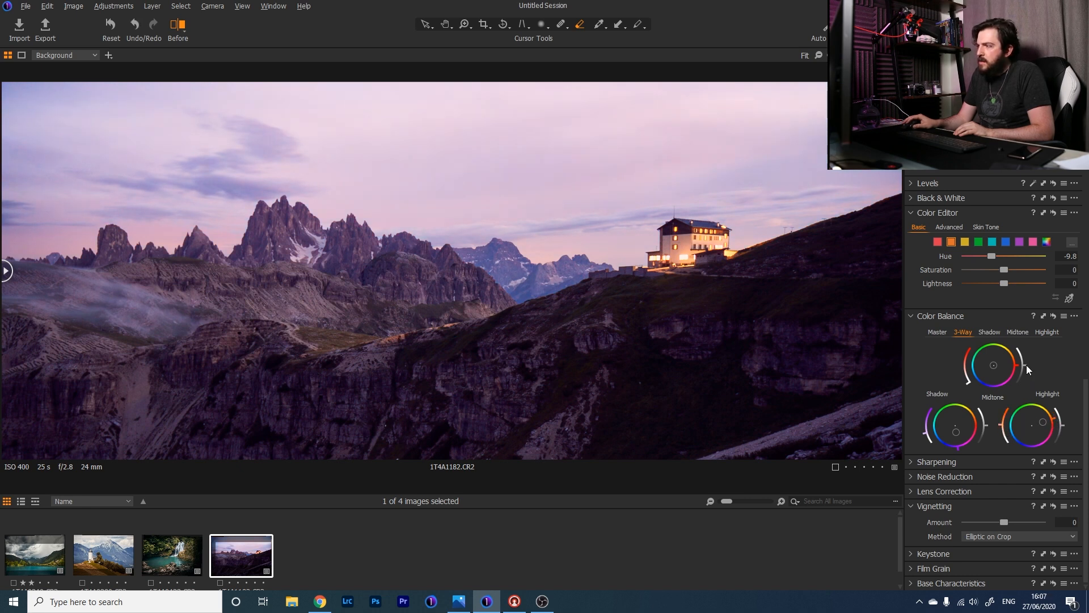
Tint the Background layer's midtones warm orange with the 3-Way Color Balance and compare the photo with and without the color balance
left_click_drag(1019, 370, 1016, 353)
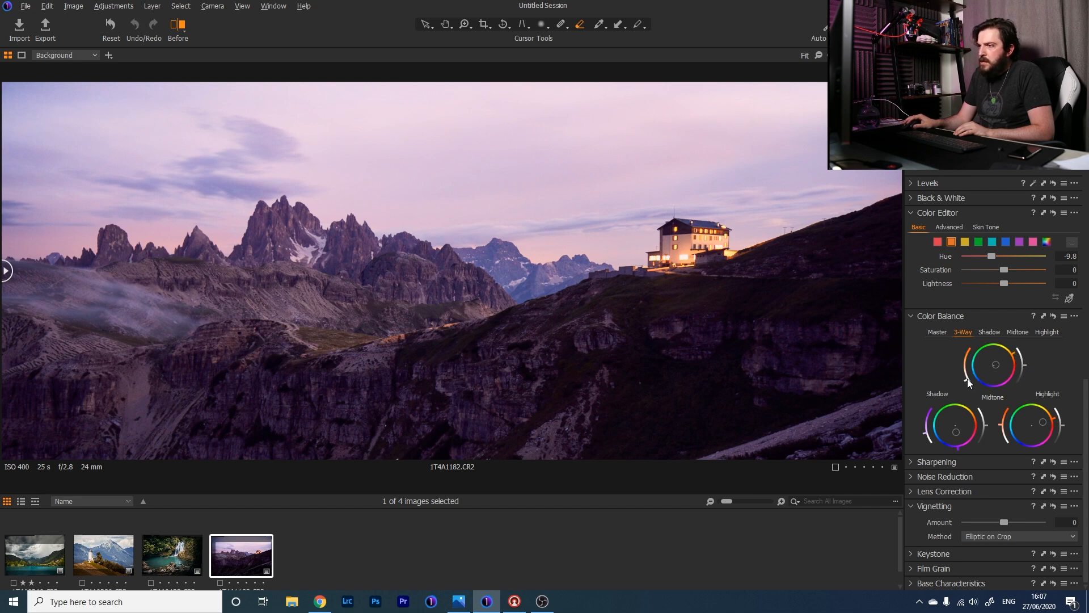
left_click_drag(968, 379, 963, 371)
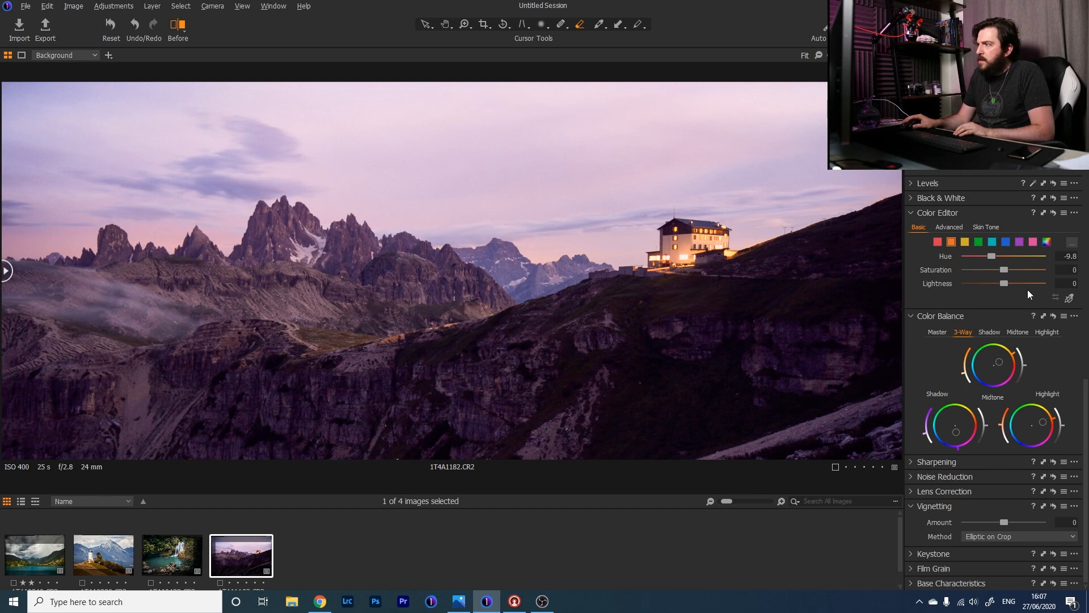
left_click(1054, 316)
left_click(1054, 315)
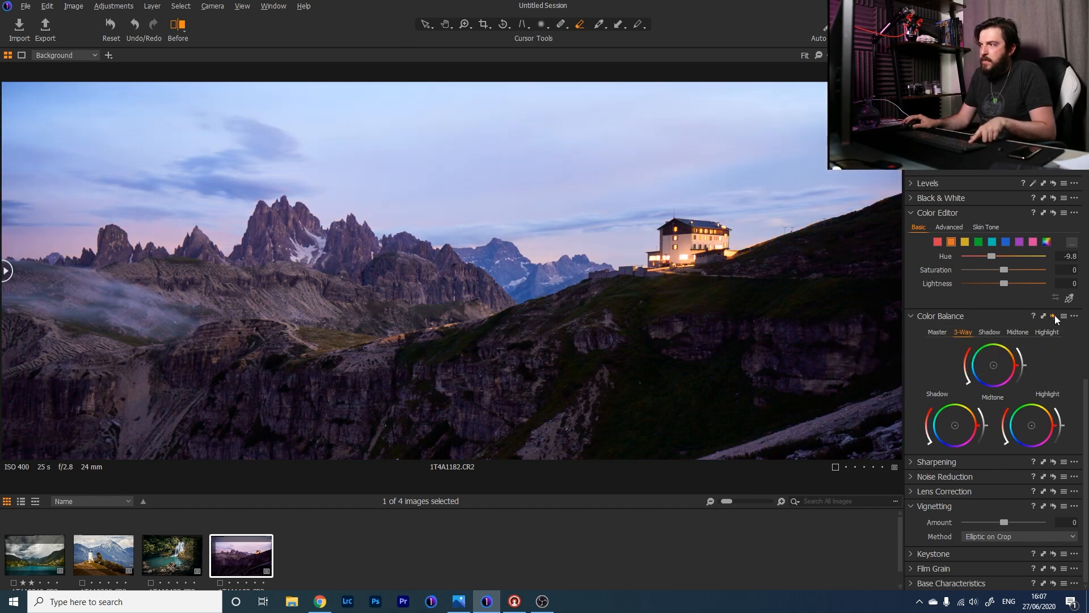
left_click(1054, 315)
left_click(1054, 314)
left_click(1054, 315)
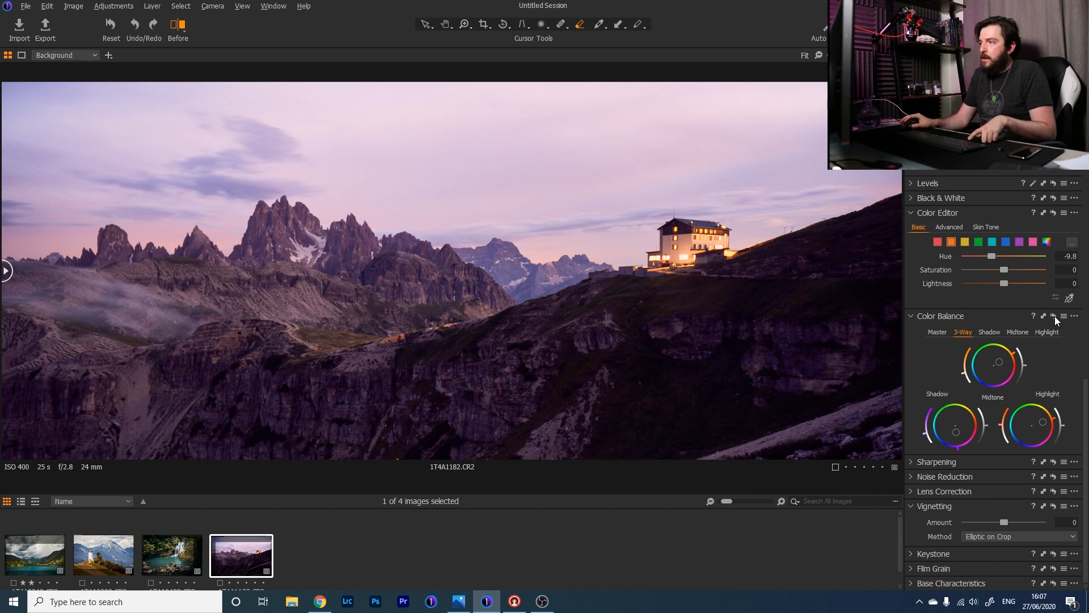
Set the Background layer's High Dynamic Range highlight value to -21
scroll(1066, 176, "up", 10)
scroll(1066, 176, "up", 1)
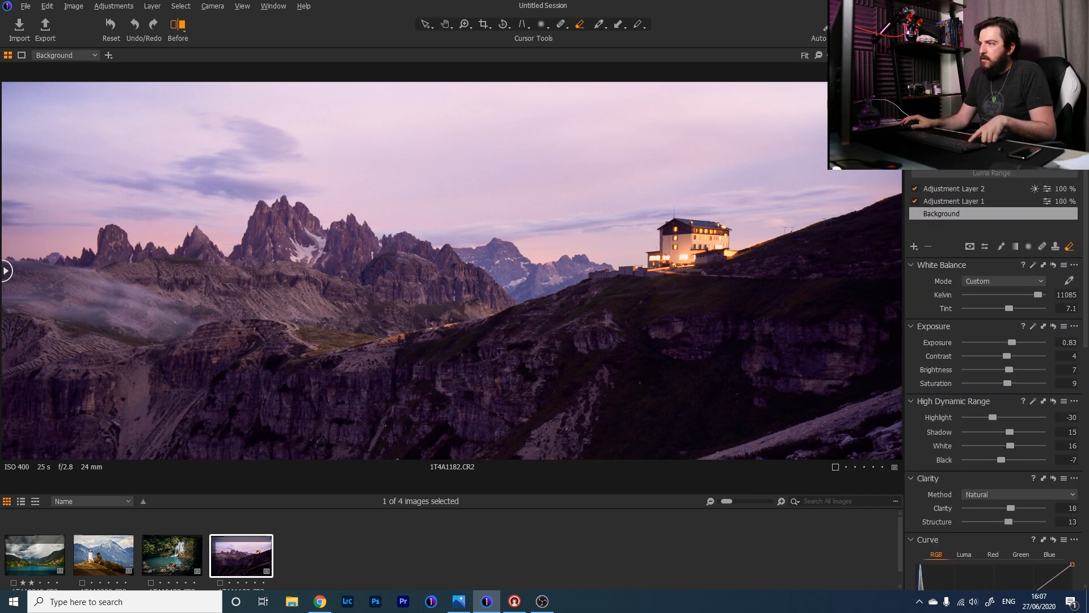
mouse_move(993, 416)
left_mouse_down()
mouse_move(956, 425)
mouse_move(998, 423)
left_mouse_up()
Set Adjustment Layer 1's exposure to -0.24, checking its effect by switching the layer off and on
left_click(915, 201)
left_click(914, 202)
left_click(953, 203)
left_click_drag(1005, 343, 1004, 343)
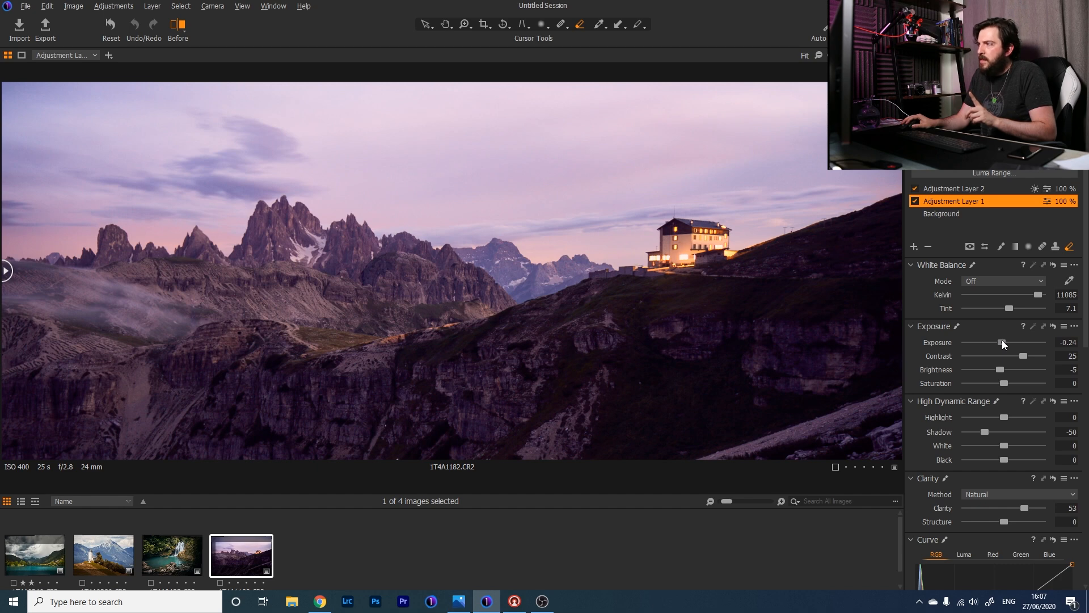
left_click(916, 203)
left_click(917, 203)
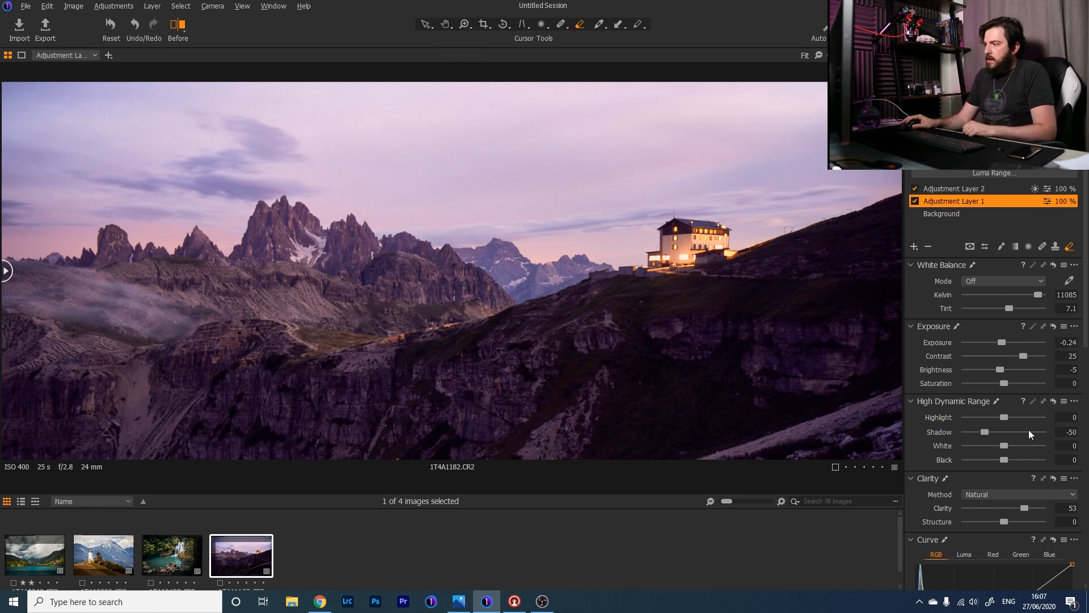
Set Adjustment Layer 1's highlight to -46 and compare with the original by sweeping the before/after split across the photo
mouse_move(1004, 418)
left_mouse_down()
mouse_move(973, 421)
mouse_move(986, 420)
left_mouse_up()
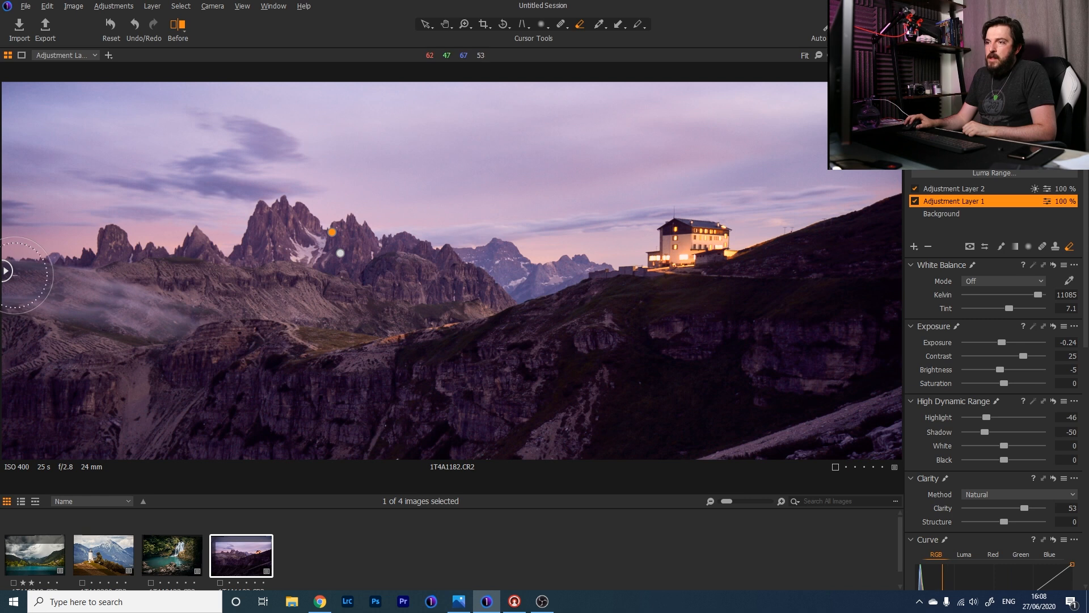
left_click_drag(6, 271, 993, 311)
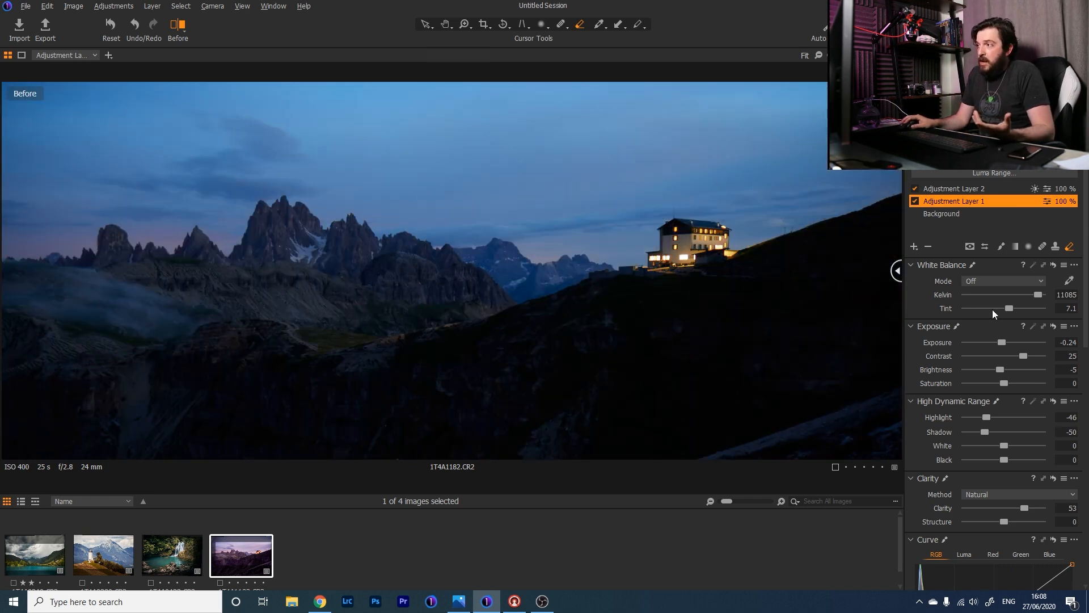
left_click_drag(992, 309, 2, 338)
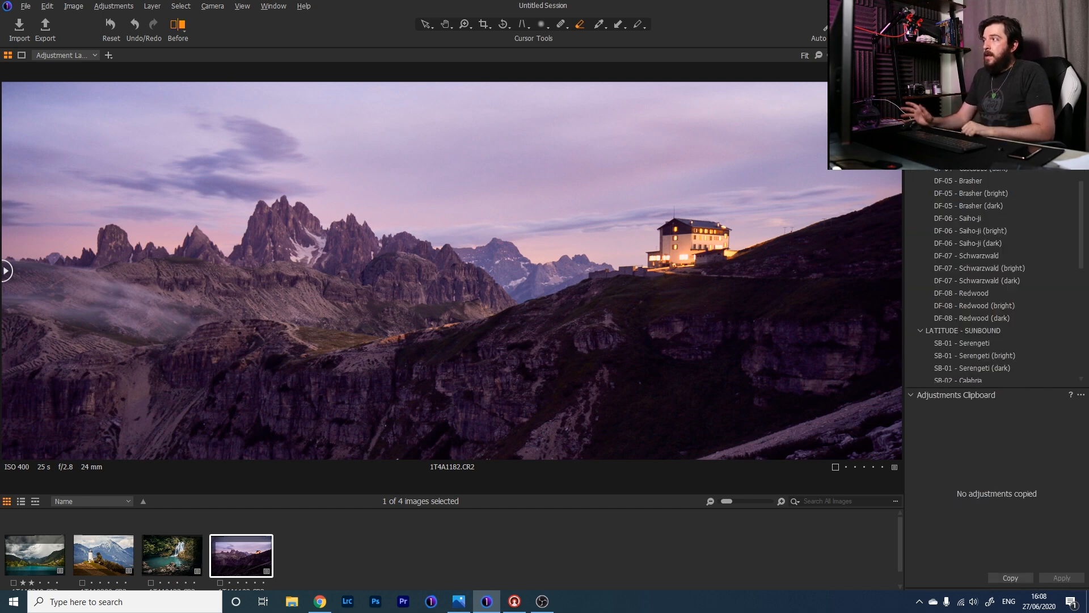
Preview the Latitude Deep Forest styles and the FL film styles, including the black-and-white ones, on the photo
left_click_drag(1084, 247, 1086, 199)
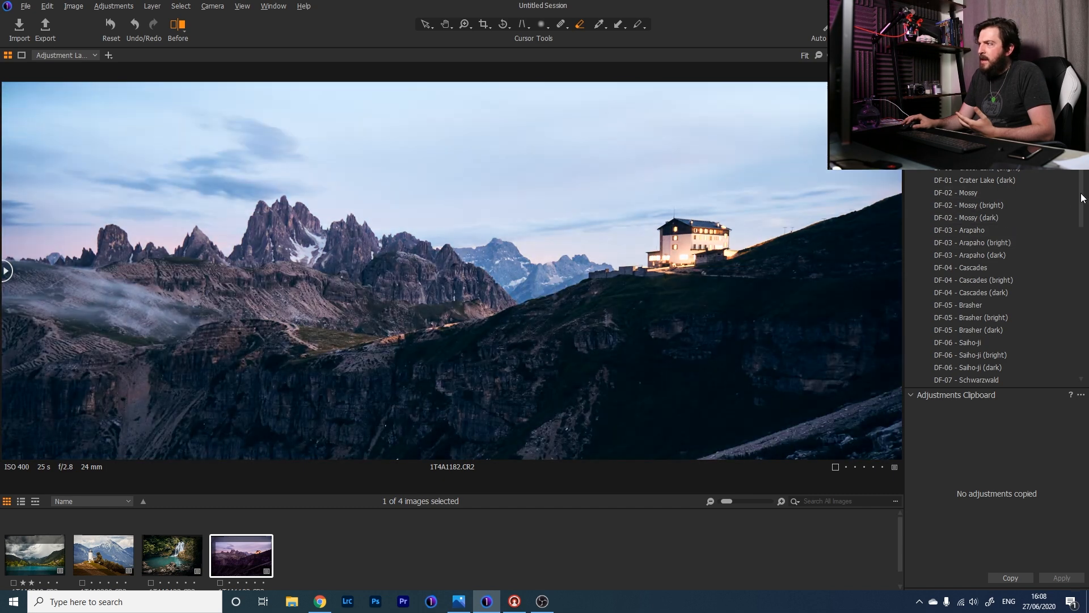
scroll(1081, 199, "up", 2)
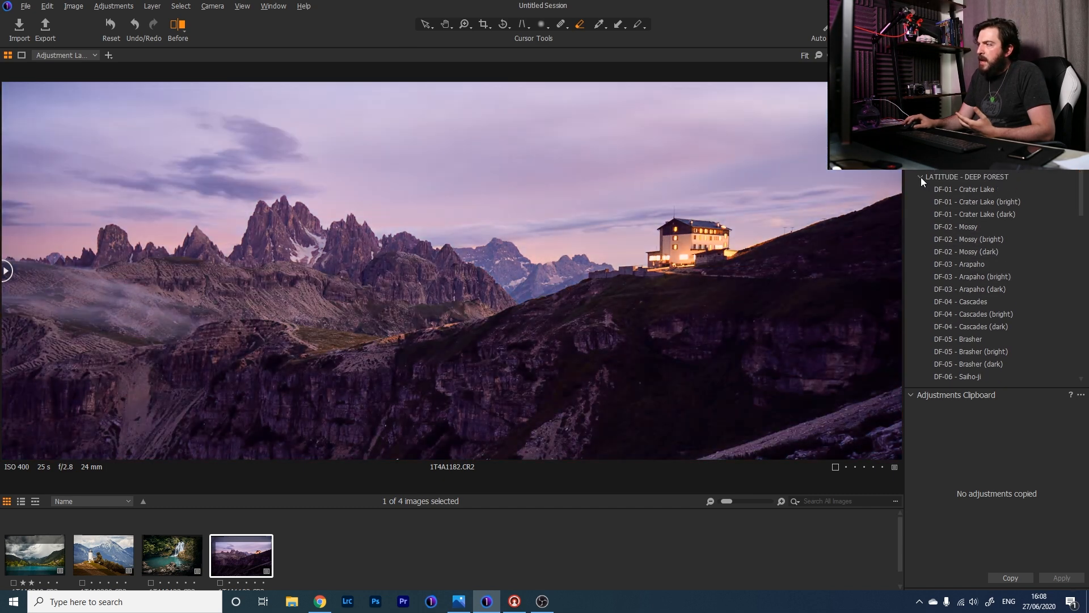
left_click(919, 176)
scroll(944, 170, "down", 3)
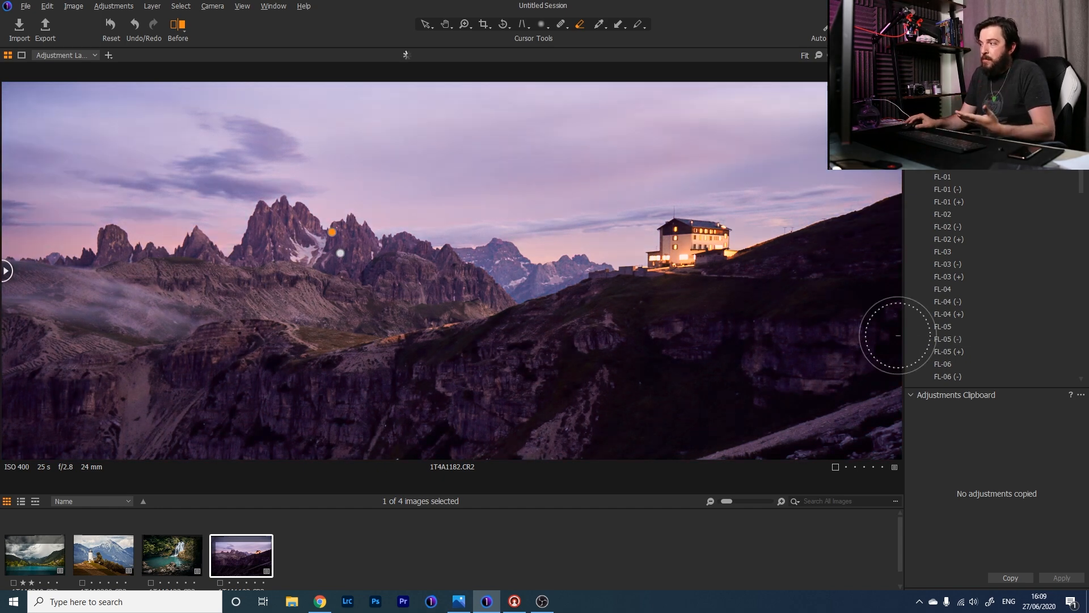
left_click(959, 341)
scroll(1080, 194, "down", 3)
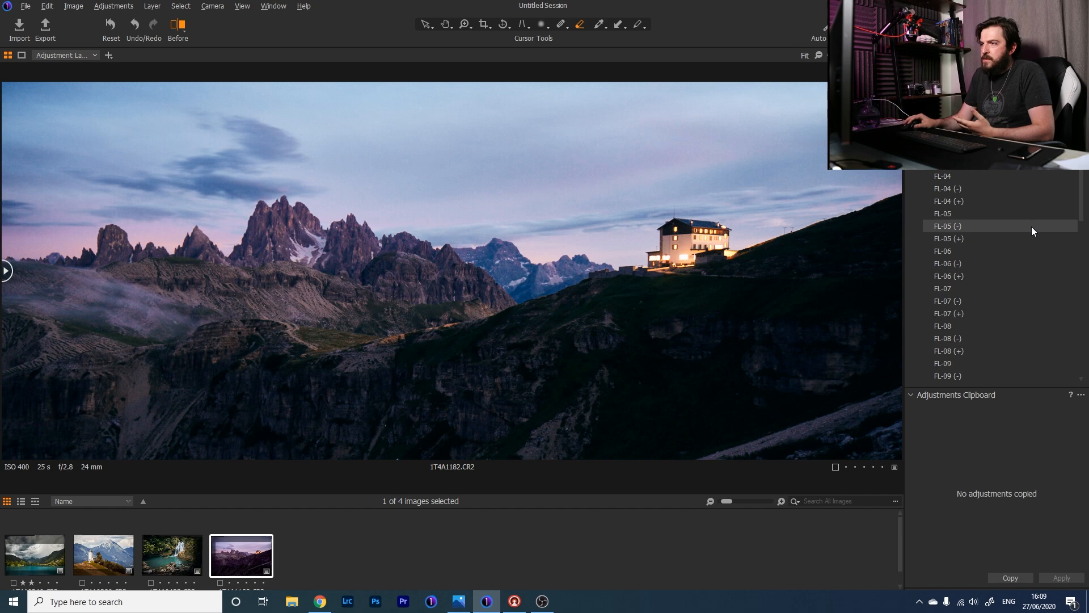
scroll(1085, 215, "down", 2)
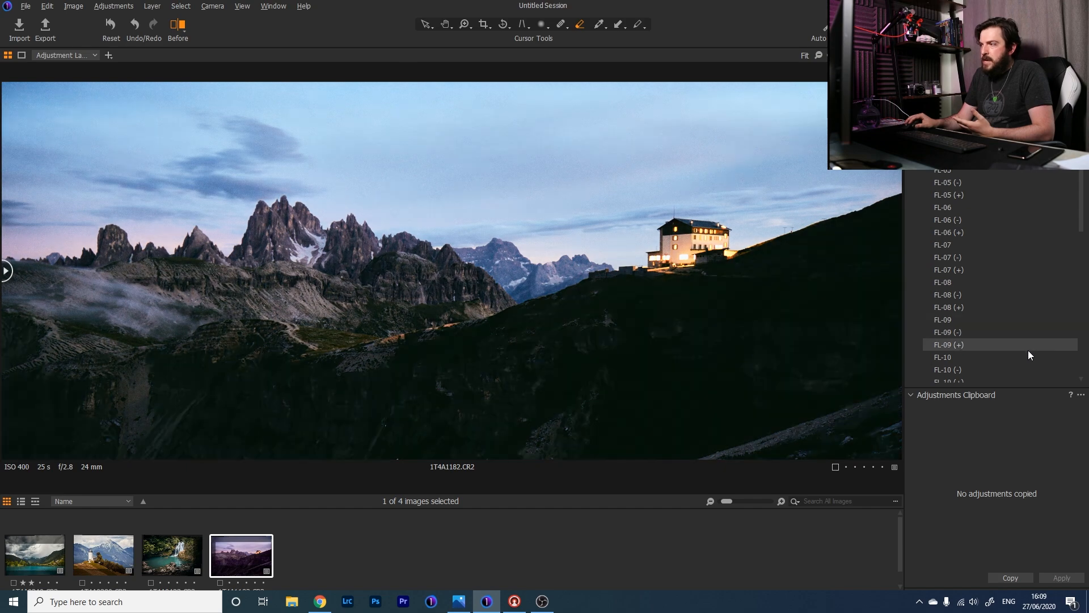
scroll(1082, 221, "down", 6)
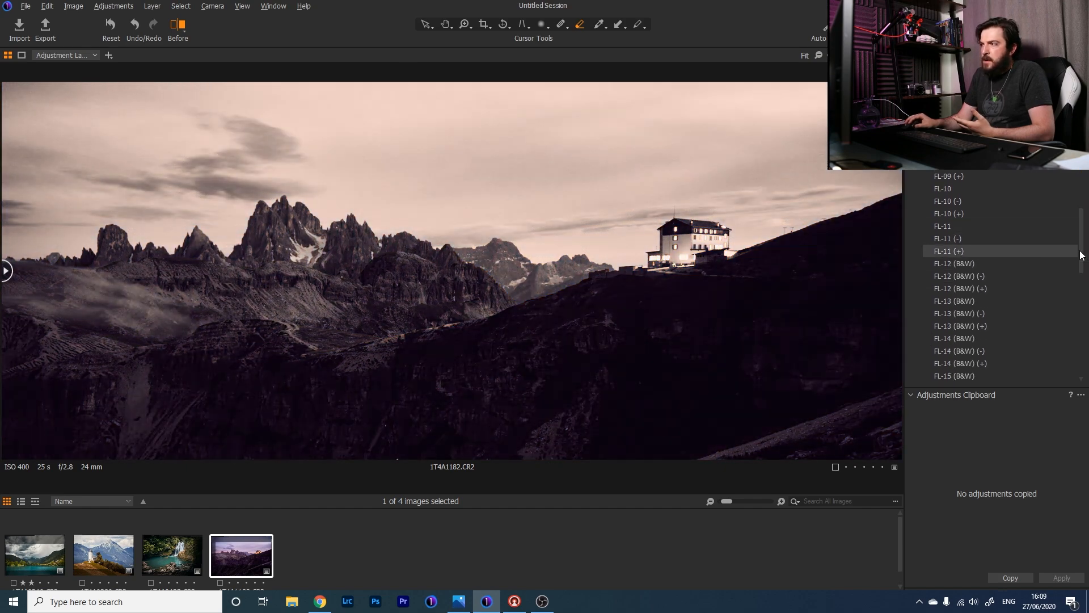
scroll(1082, 257, "down", 2)
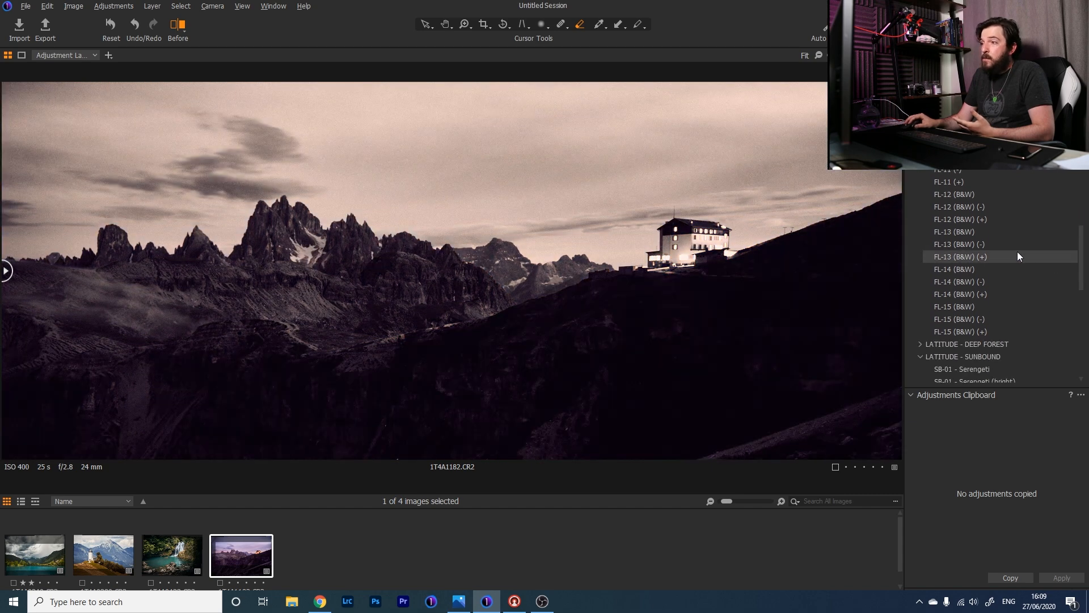
Preview the Latitude Sunbound and Matte (v11) styles on the photo
scroll(1082, 250, "down", 6)
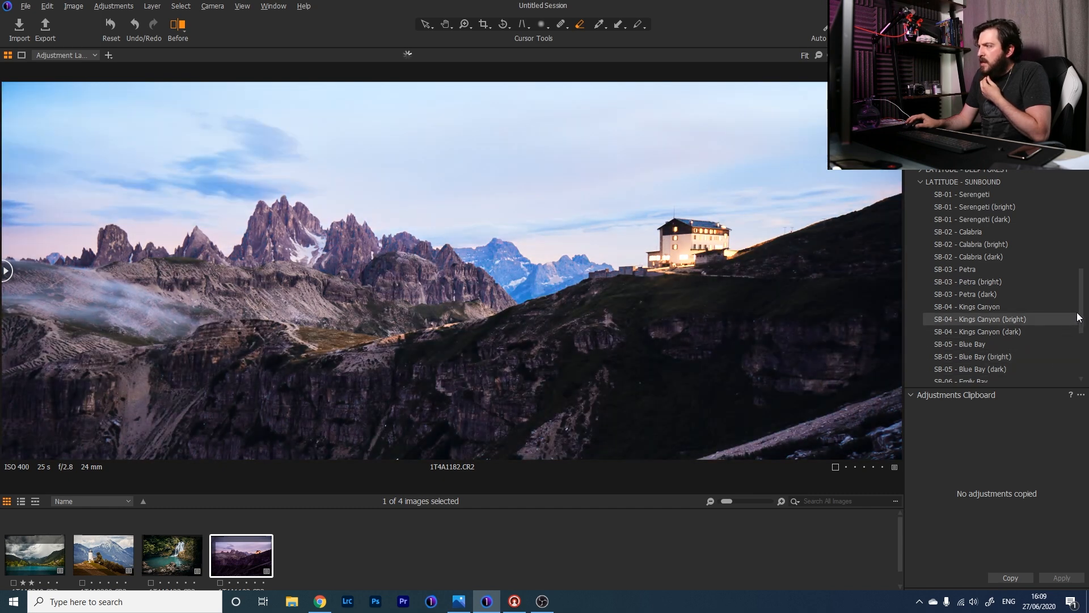
left_click_drag(1081, 317, 1082, 326)
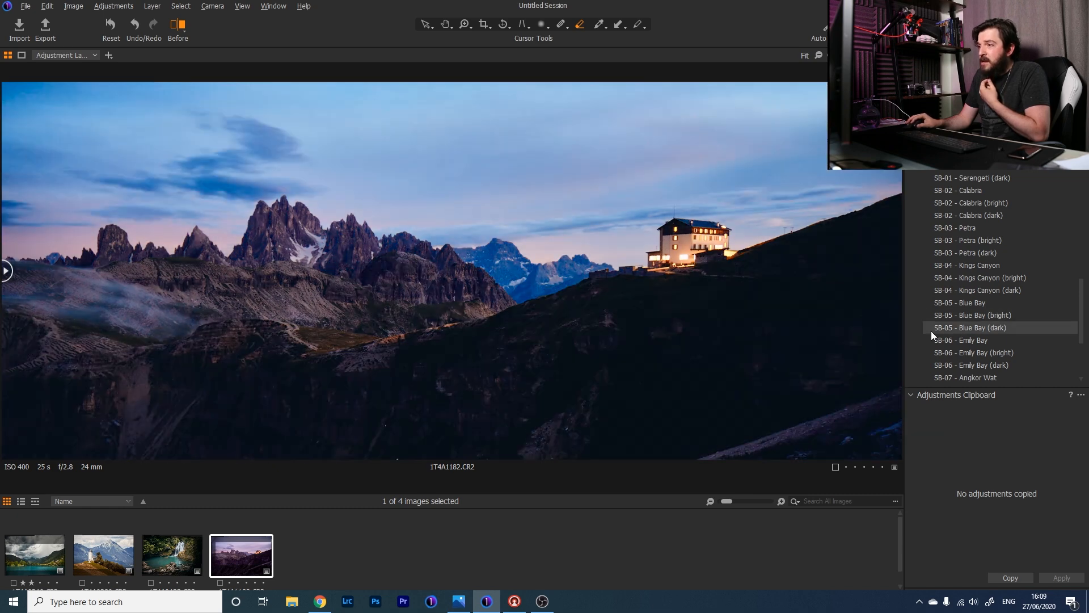
scroll(1014, 280, "down", 3)
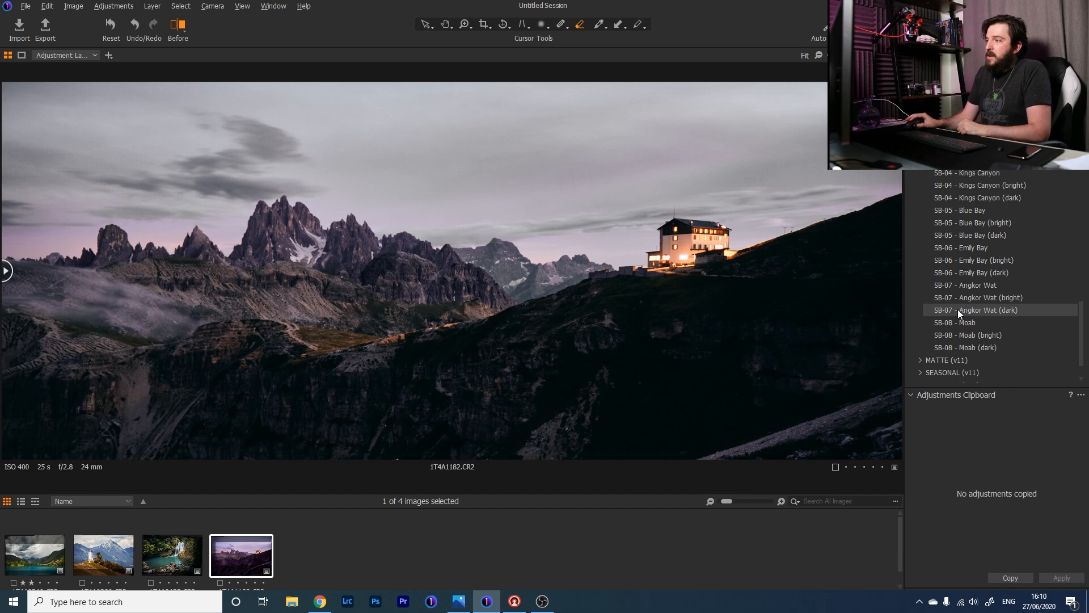
scroll(1083, 332, "down", 2)
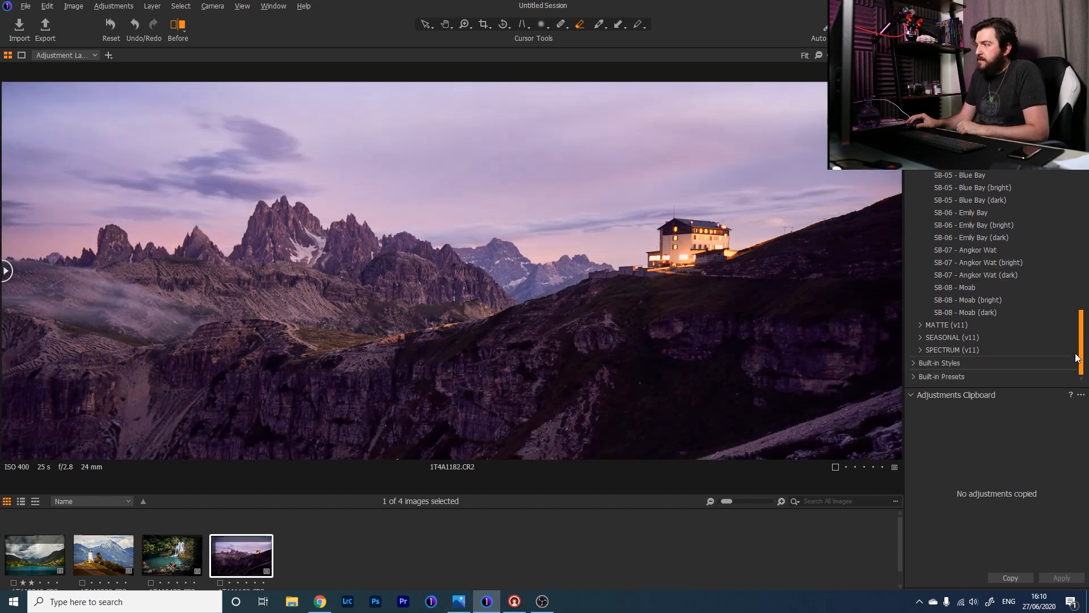
left_click(920, 324)
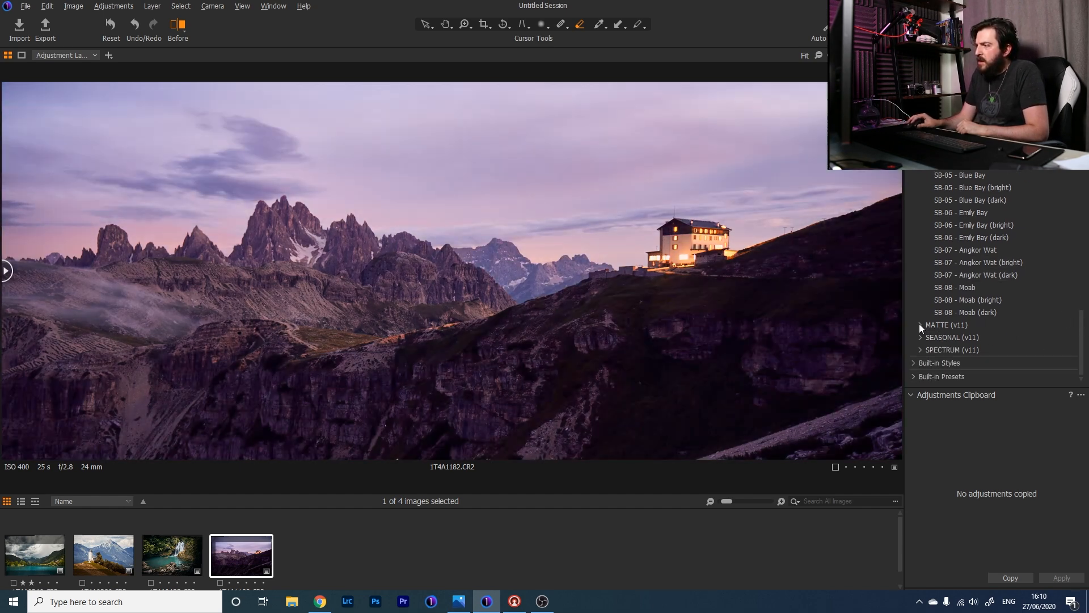
scroll(1084, 306, "down", 5)
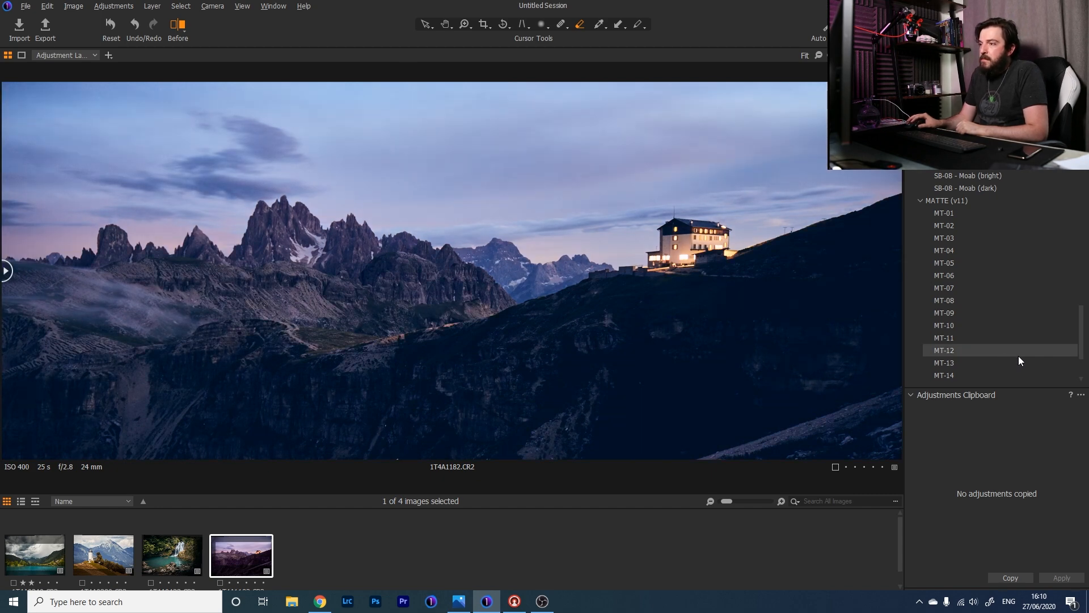
scroll(1082, 356, "down", 2)
scroll(1082, 356, "down", 1)
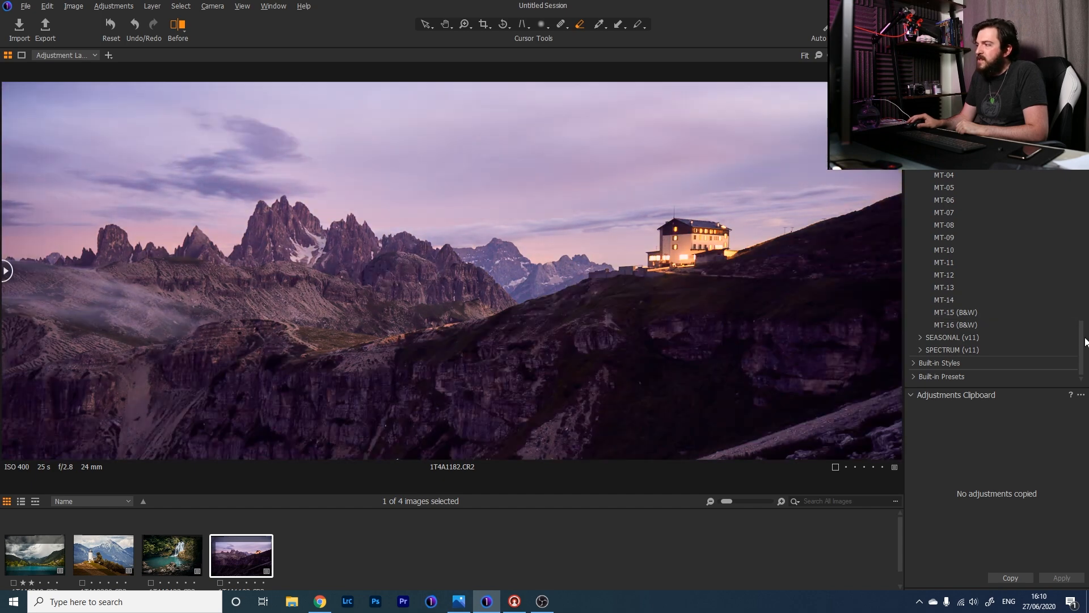
Apply the SB-06 - Emily Bay (dark) style to a new layer and set that layer's opacity to 64%
left_click_drag(1086, 338, 1082, 283)
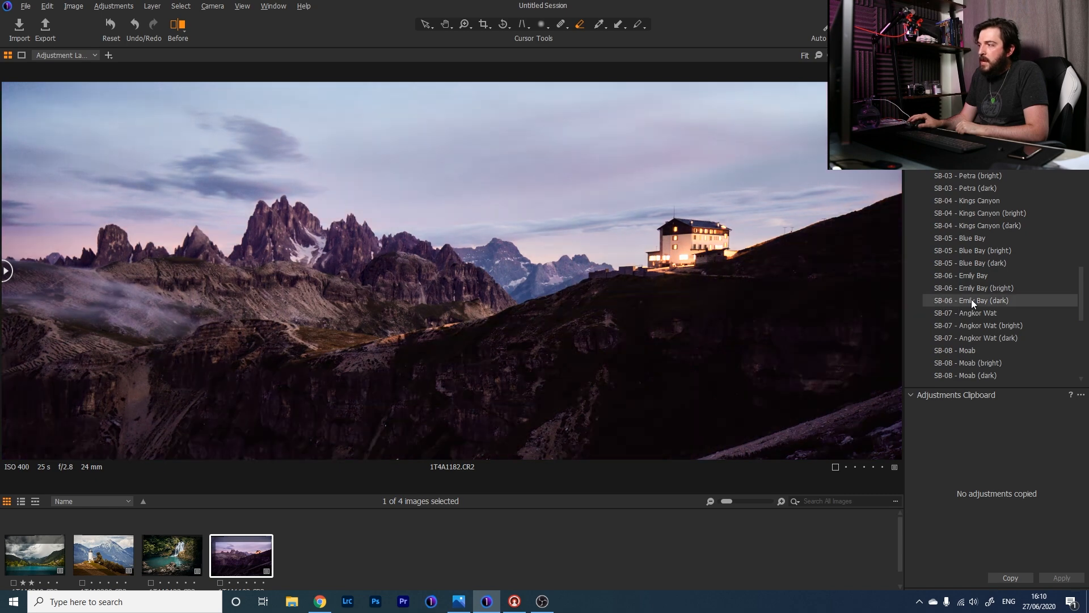
right_click(971, 298)
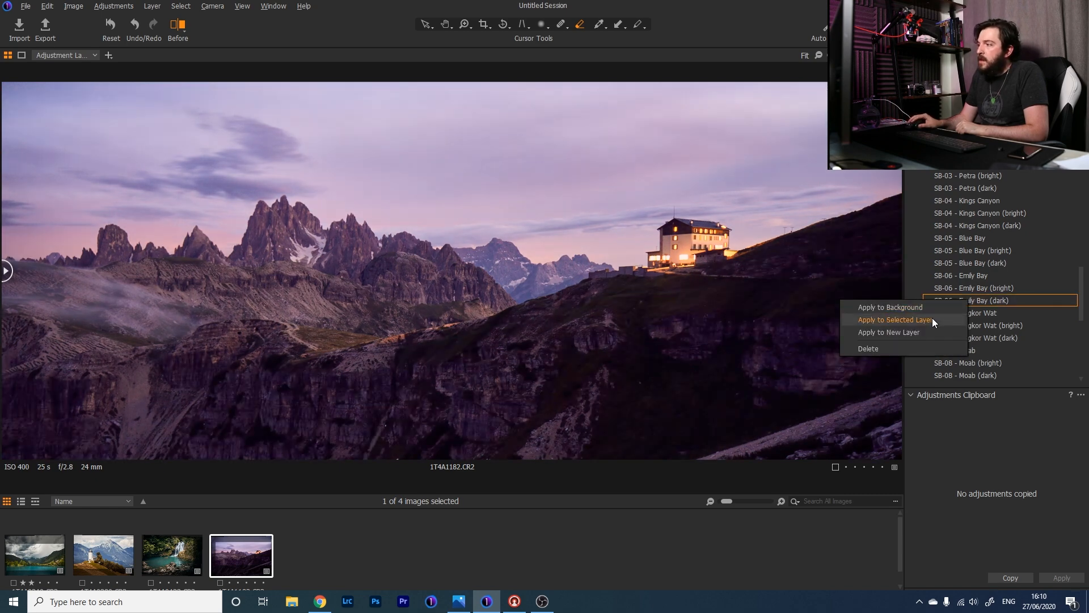
left_click(926, 332)
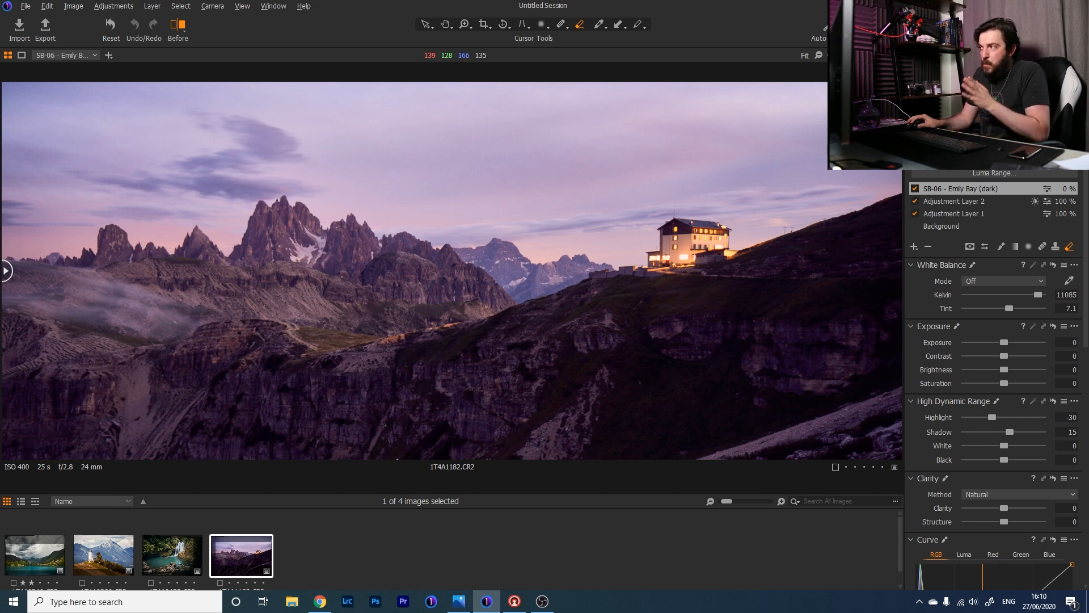
mouse_move(1037, 164)
left_mouse_down()
mouse_move(927, 169)
mouse_move(998, 168)
left_mouse_up()
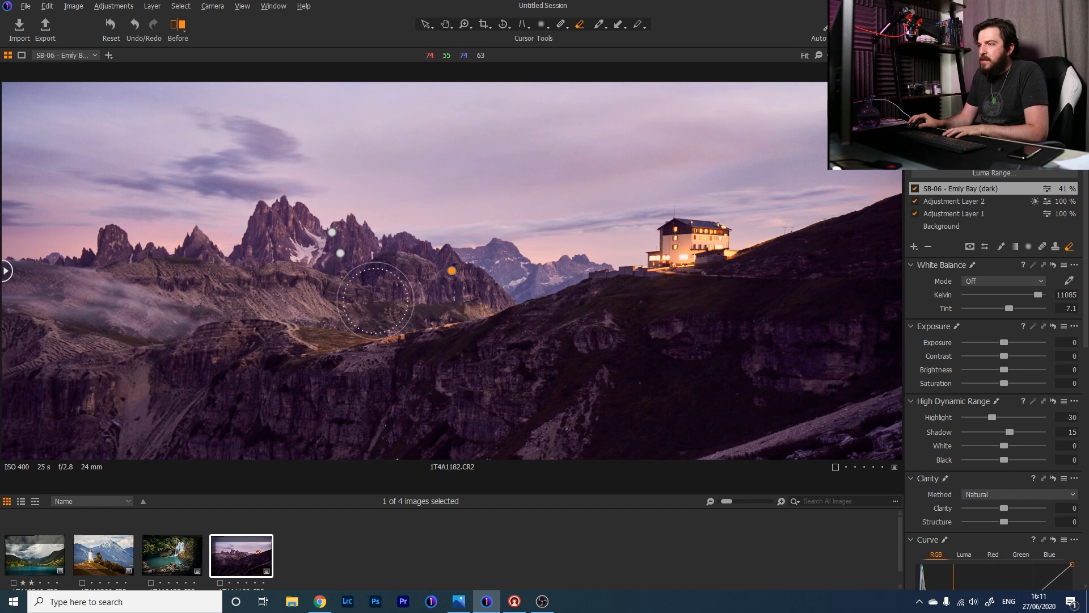
mouse_move(999, 169)
left_mouse_down()
mouse_move(1014, 169)
mouse_move(996, 177)
left_mouse_up()
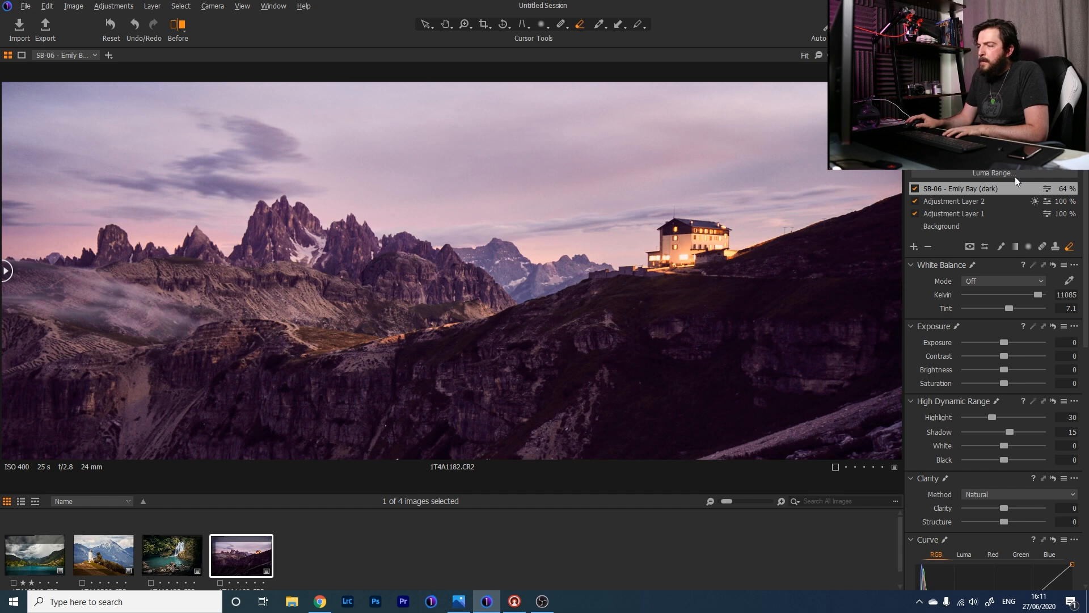
Switch the Emily Bay style layer, Adjustment Layer 2 and Adjustment Layer 1 off and on in turn to judge each layer's effect
left_click(918, 189)
left_click(917, 189)
left_click(917, 190)
left_click(917, 190)
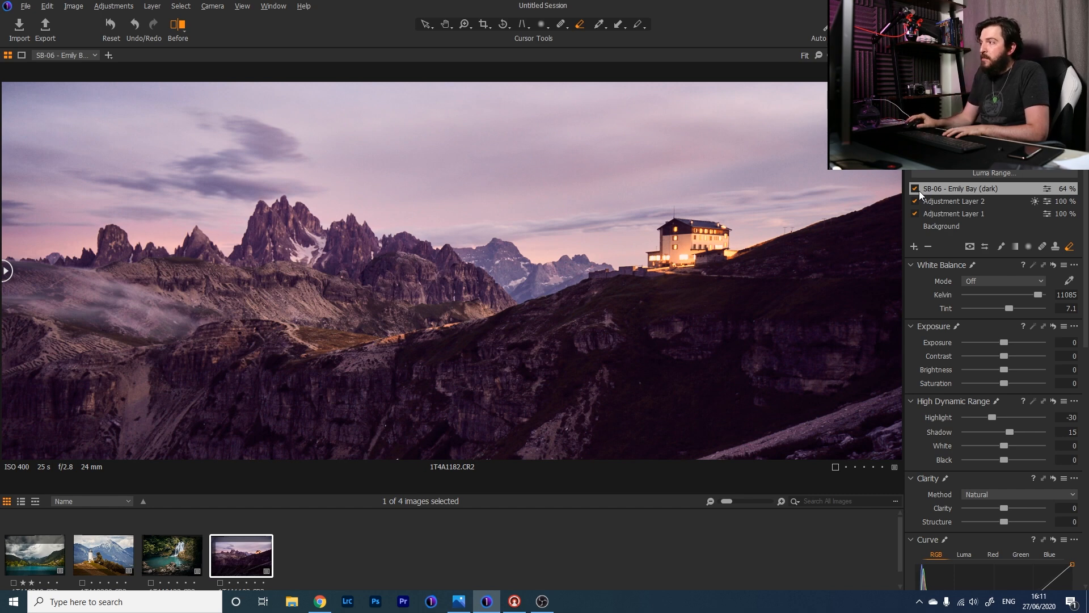
left_click(918, 199)
left_click(915, 200)
left_click(915, 201)
left_click(915, 200)
left_click(916, 201)
left_click(915, 200)
left_click(915, 200)
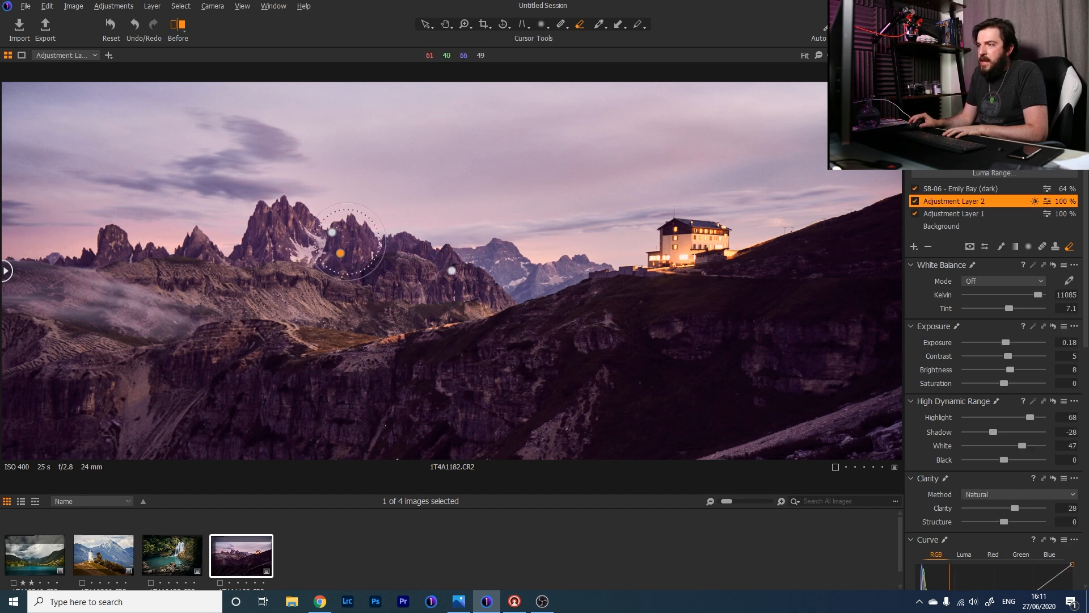
left_click(915, 211)
left_click(915, 212)
left_click(915, 212)
left_click(915, 213)
left_click(914, 213)
left_click(914, 213)
left_click(915, 213)
left_click(914, 212)
left_click(915, 213)
left_click(915, 212)
Slightly reduce the saturation of the Background layer's purple shadow tint in the 3-Way Color Balance
left_click(941, 224)
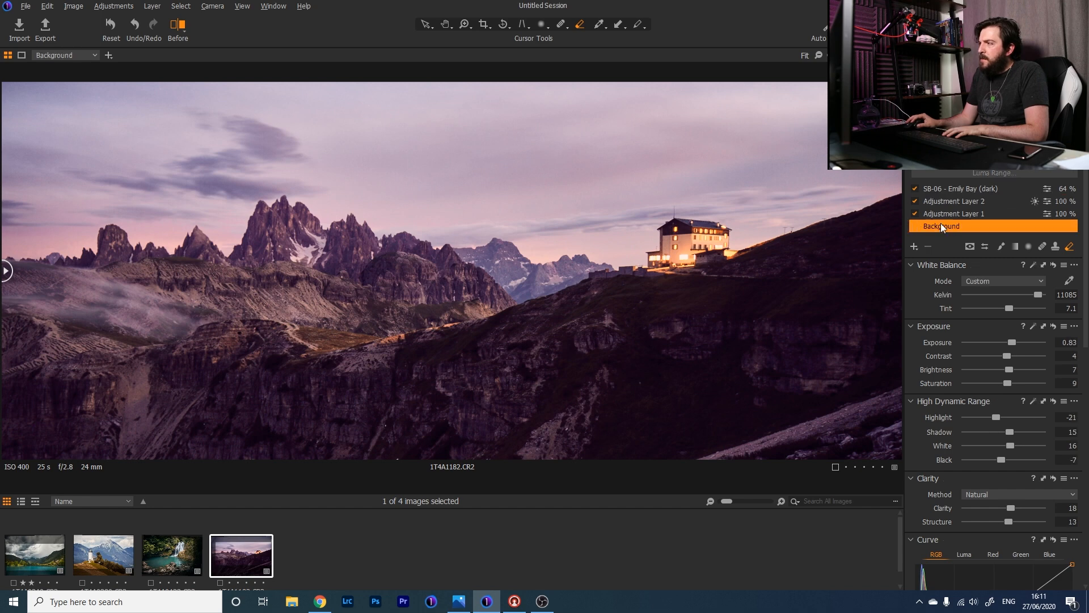
scroll(1087, 246, "down", 2)
left_click_drag(1087, 245, 1086, 452)
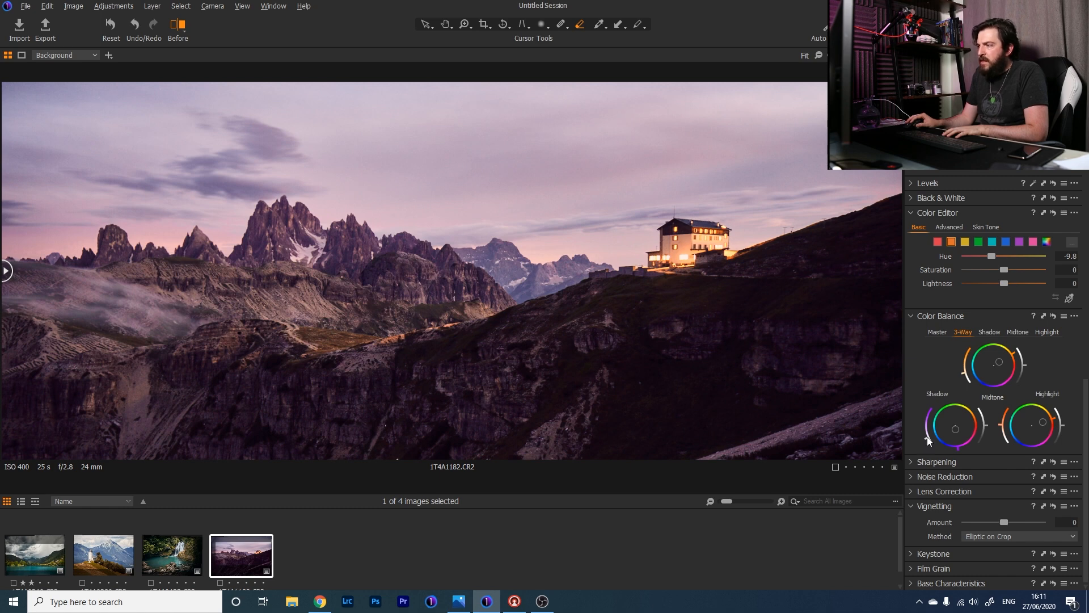
scroll(1084, 396, "up", 3)
scroll(1084, 397, "up", 5)
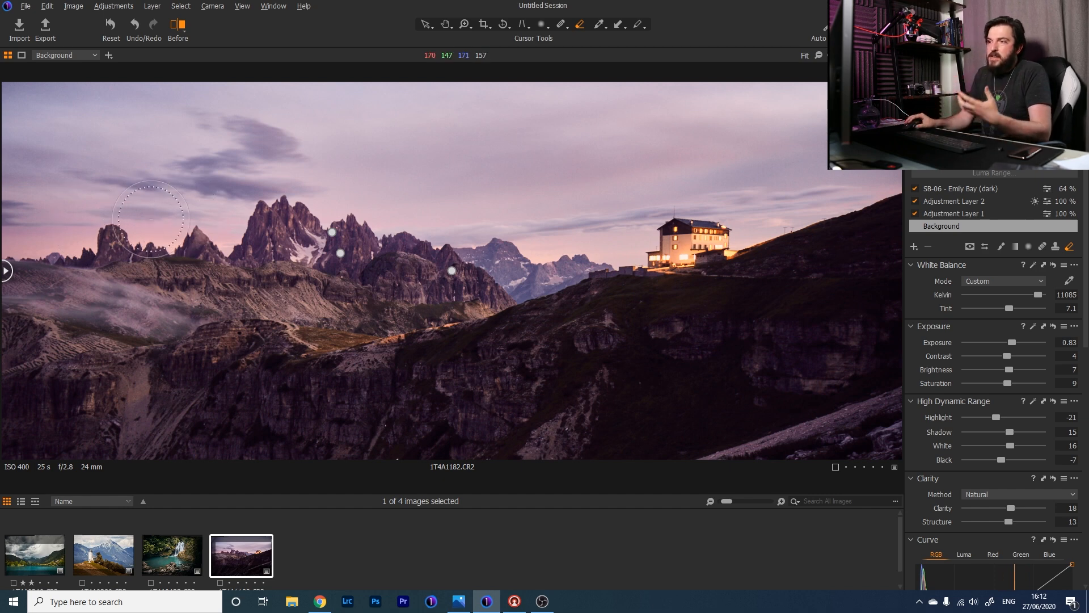
Sweep the before/after divider fully across the mountain hut panorama and back twice to compare the edit with the original
left_click_drag(5, 260, 899, 270)
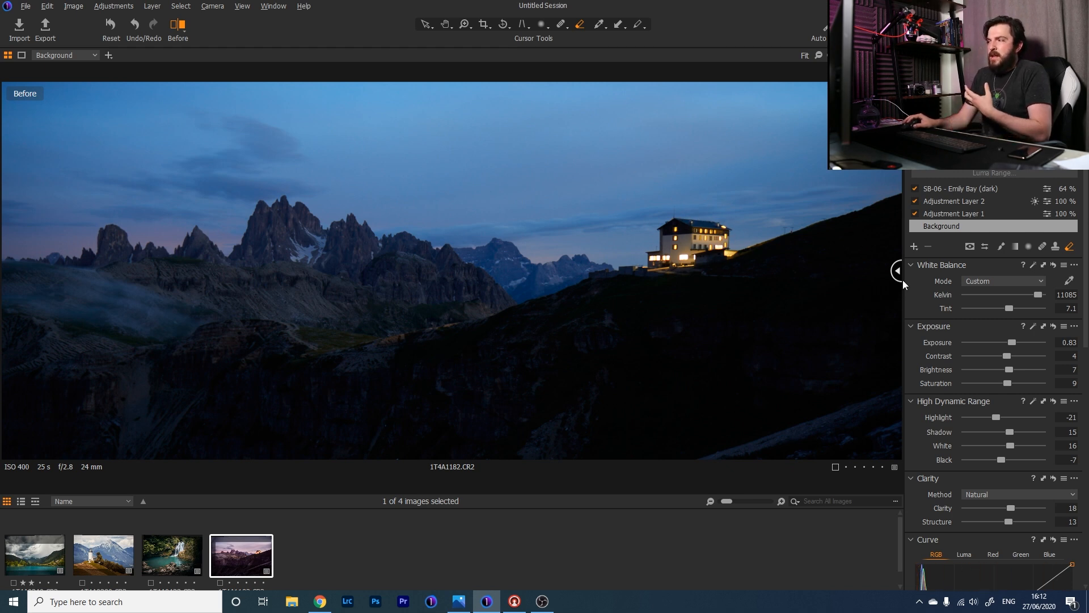
left_click_drag(899, 272, 1, 409)
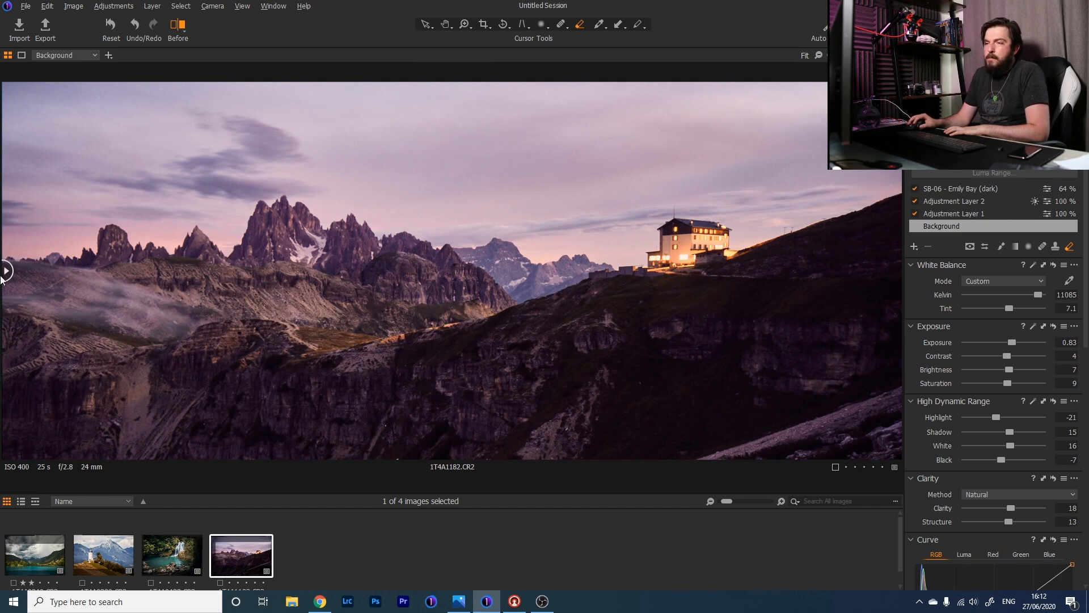
left_click_drag(6, 271, 897, 270)
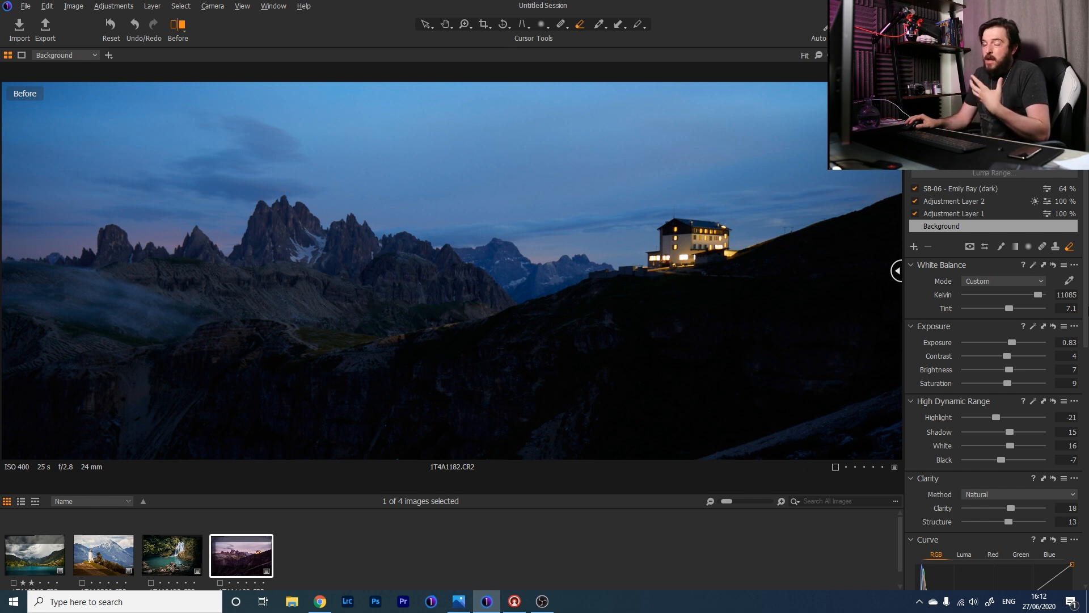
left_click_drag(896, 270, 6, 270)
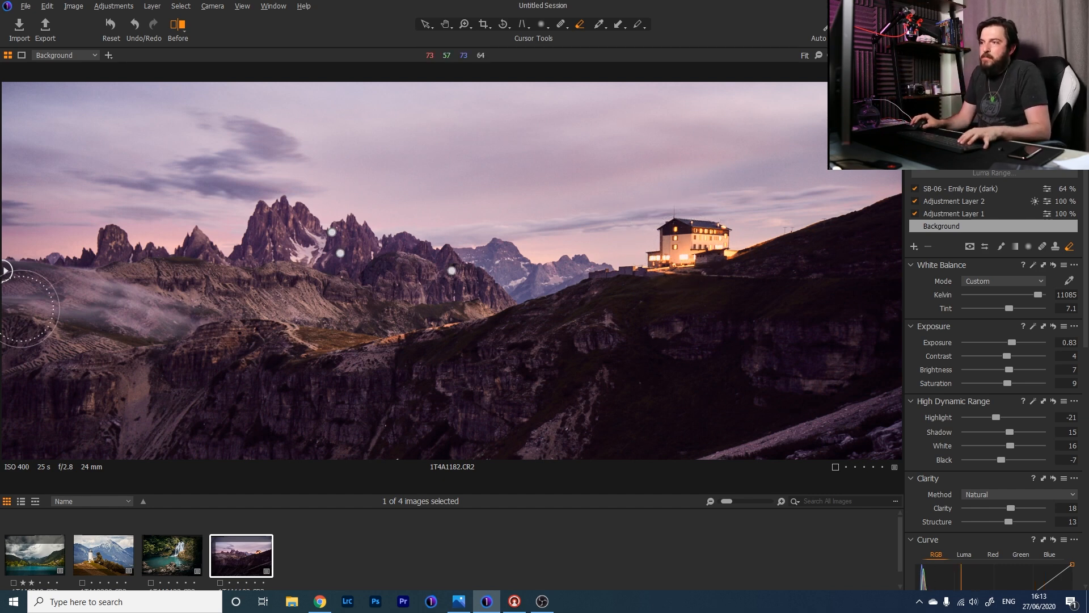
mouse_move(6, 271)
left_mouse_down()
mouse_move(461, 309)
mouse_move(483, 295)
mouse_move(1, 289)
left_mouse_up()
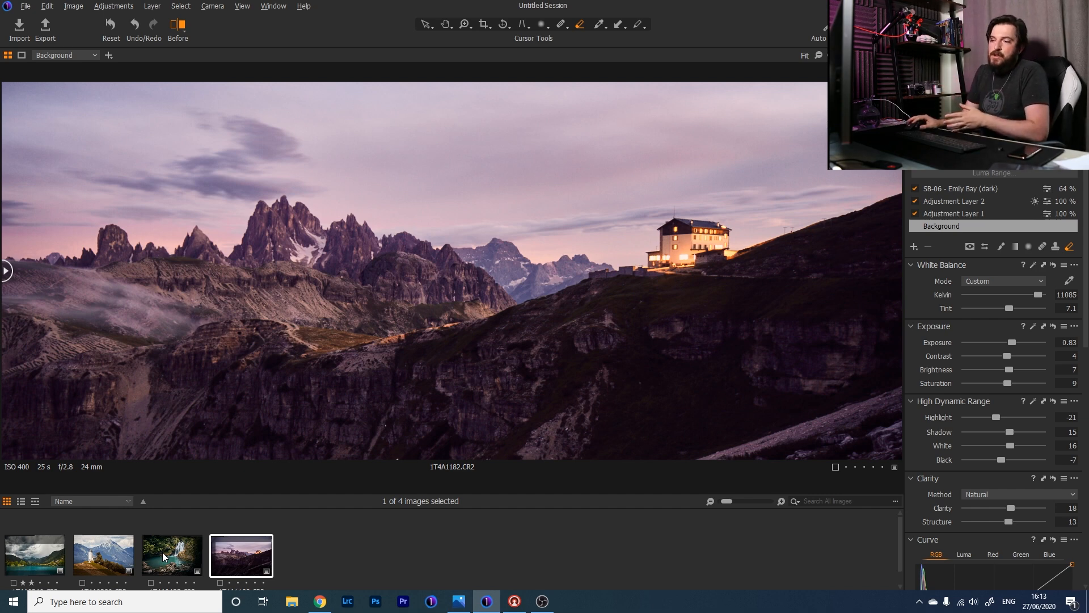
View the finished waterfall photo, then compare the cloudy lake photo's original and edited versions
left_click(162, 553)
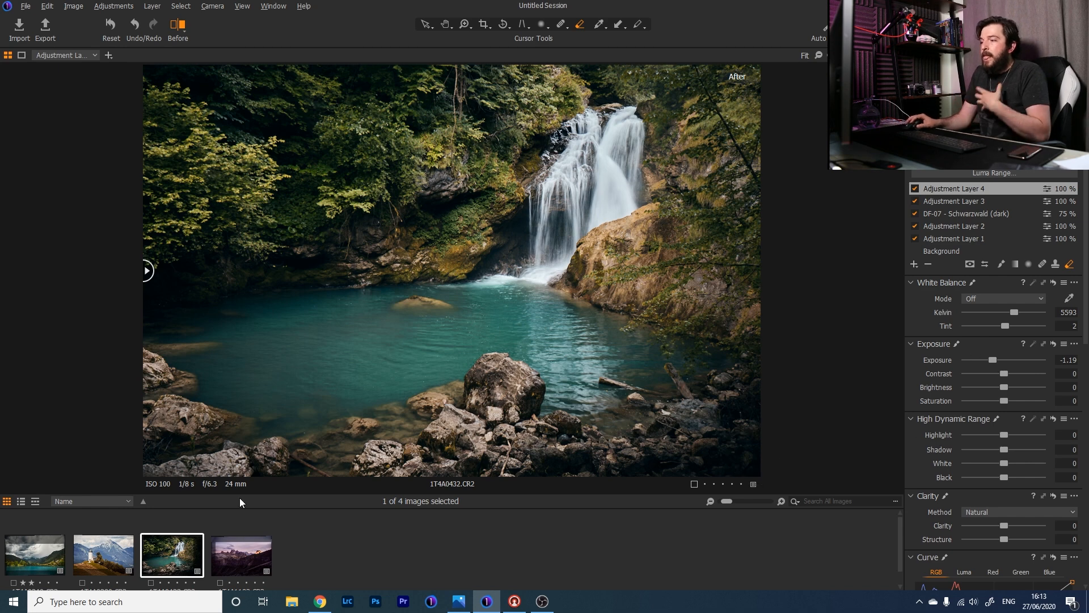
left_click(11, 551)
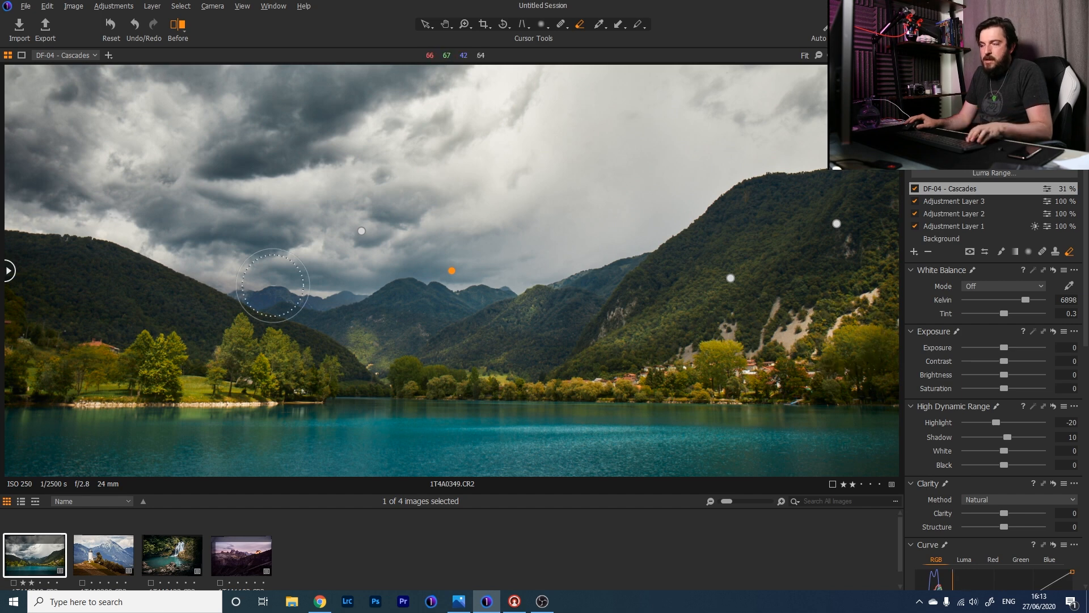
key("y")
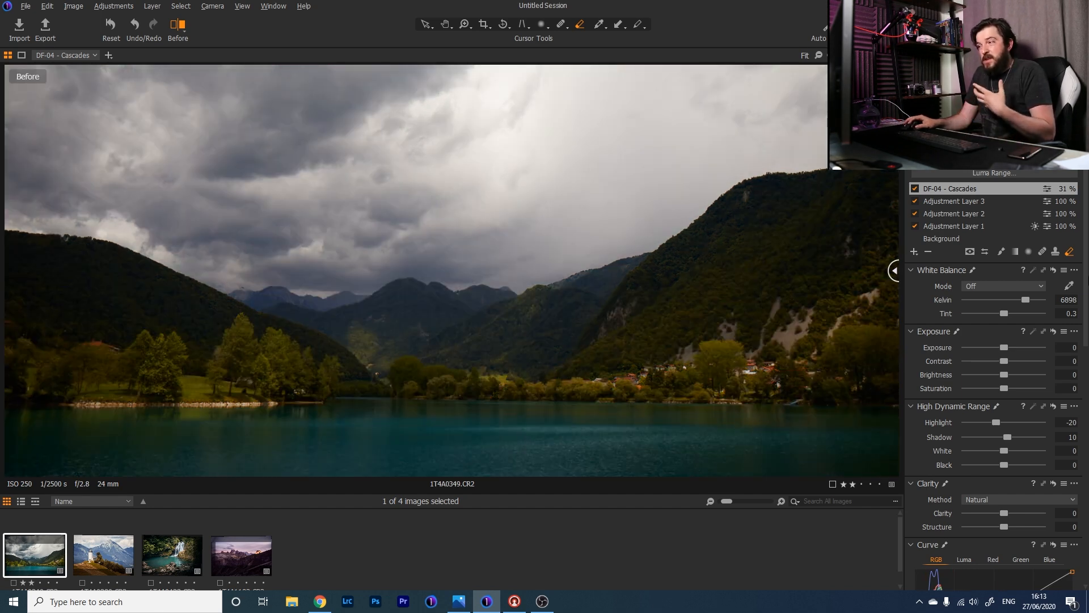
key("y")
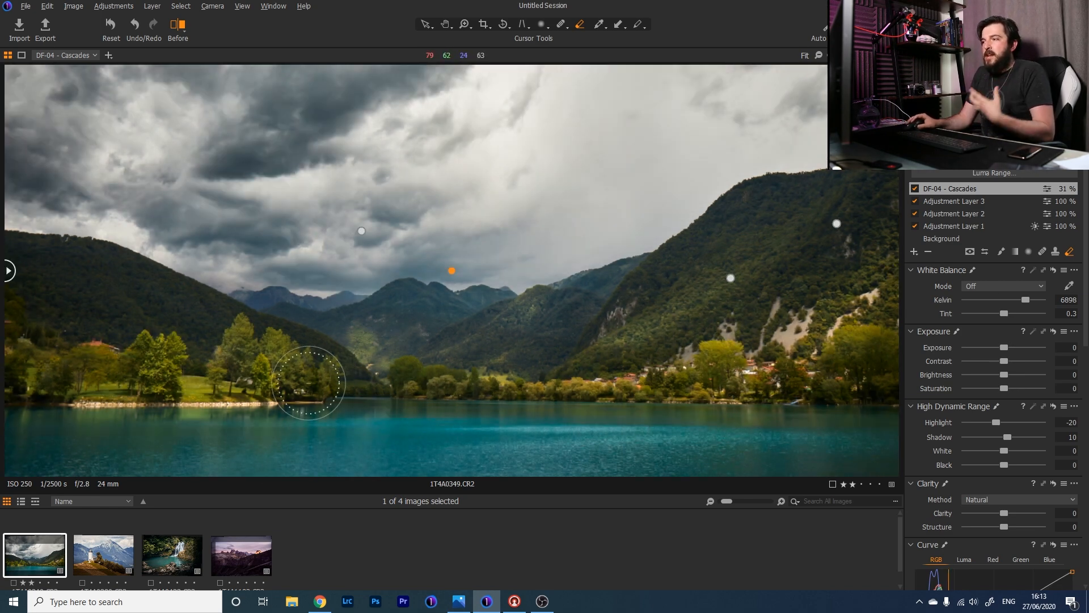
On the church and mountain photo, set the Background layer's Exposure to -0.36 and review the image with the before/after divider
left_click(95, 544)
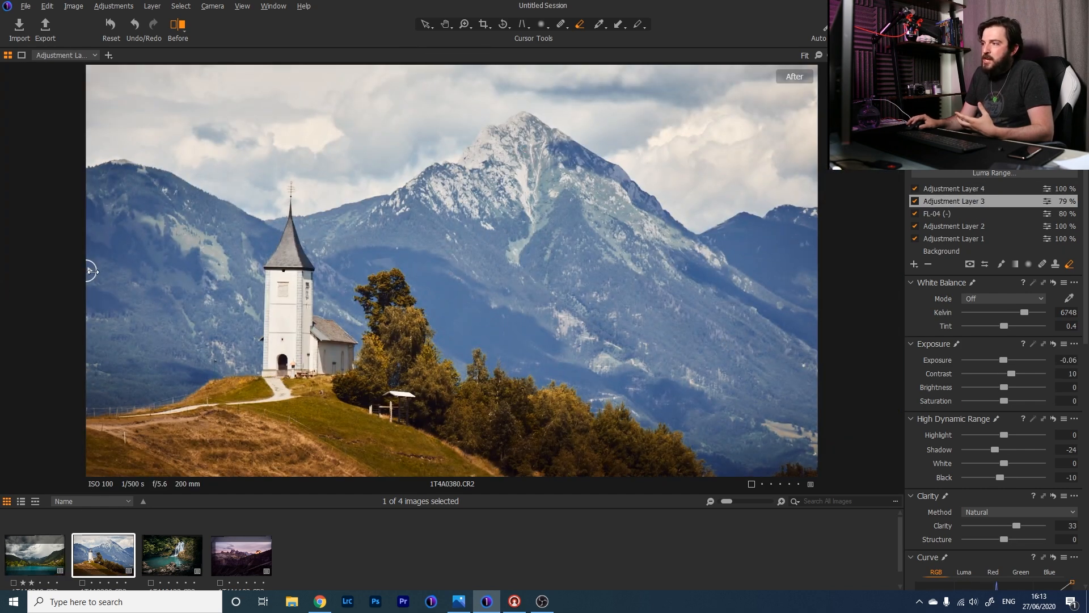
left_click(953, 251)
left_click_drag(1005, 359, 1002, 356)
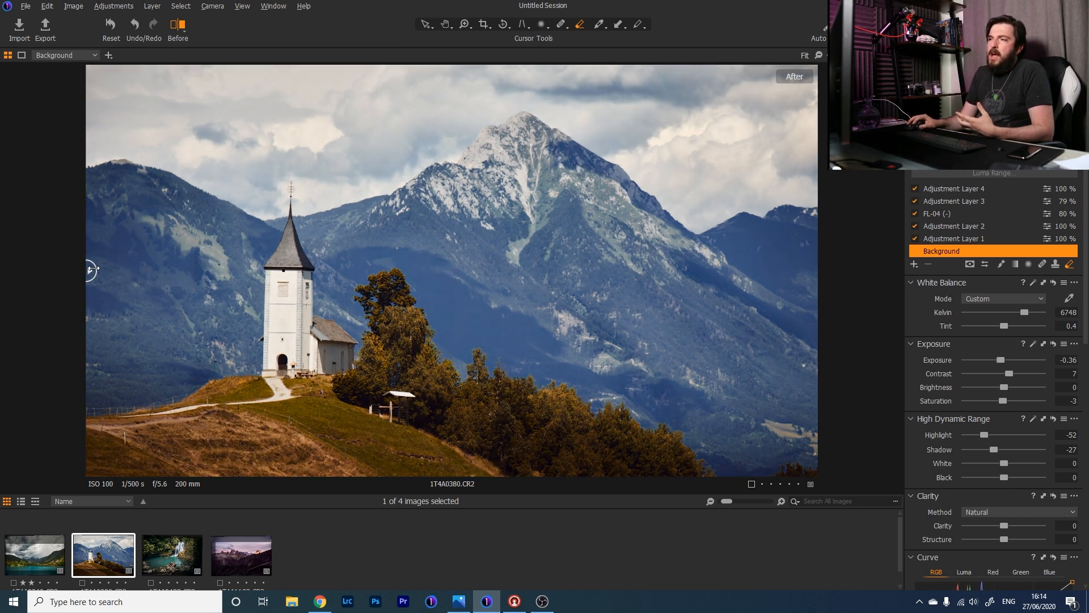
left_click_drag(93, 270, 1, 346)
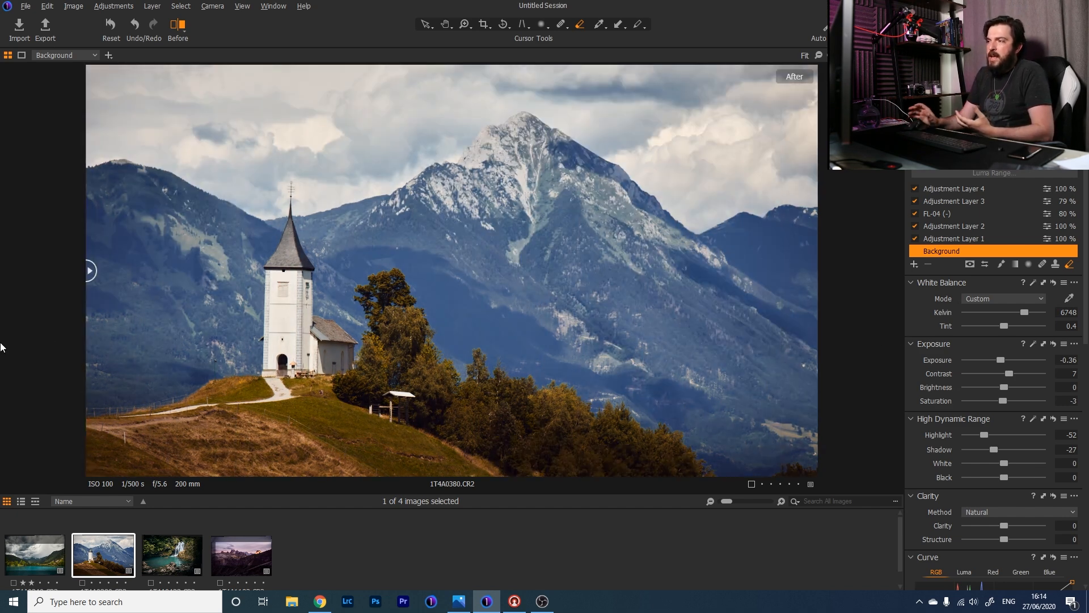
Review the waterfall photo with the before/after divider and return to the mountain hut panorama
left_click(176, 562)
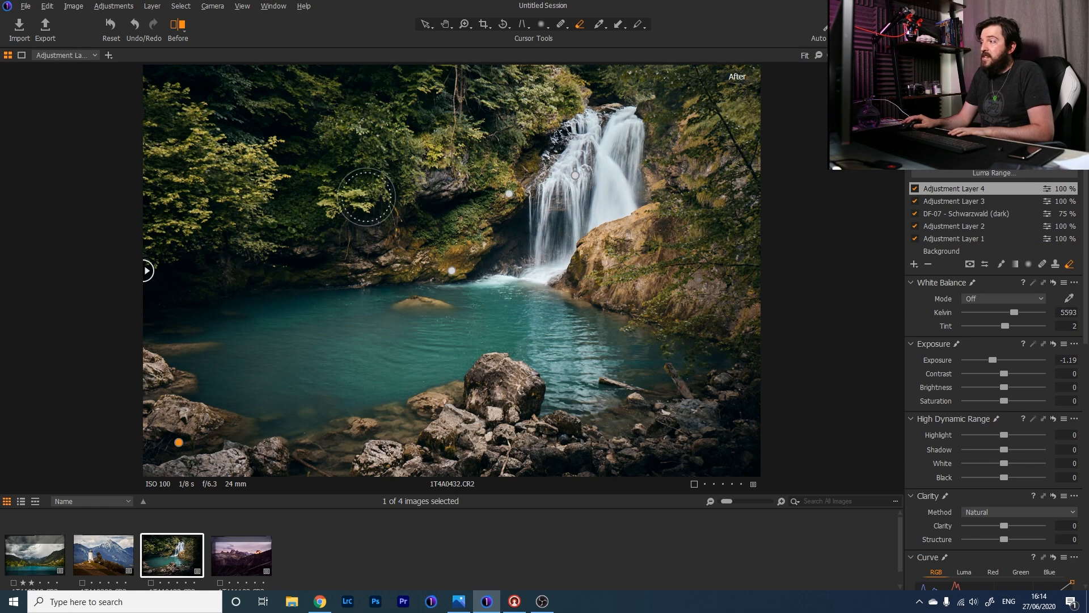
mouse_move(146, 271)
left_mouse_down()
mouse_move(816, 274)
mouse_move(2, 295)
mouse_move(825, 277)
mouse_move(1, 284)
mouse_move(808, 287)
mouse_move(83, 338)
mouse_move(110, 319)
mouse_move(794, 309)
mouse_move(11, 346)
mouse_move(705, 271)
mouse_move(91, 353)
left_mouse_up()
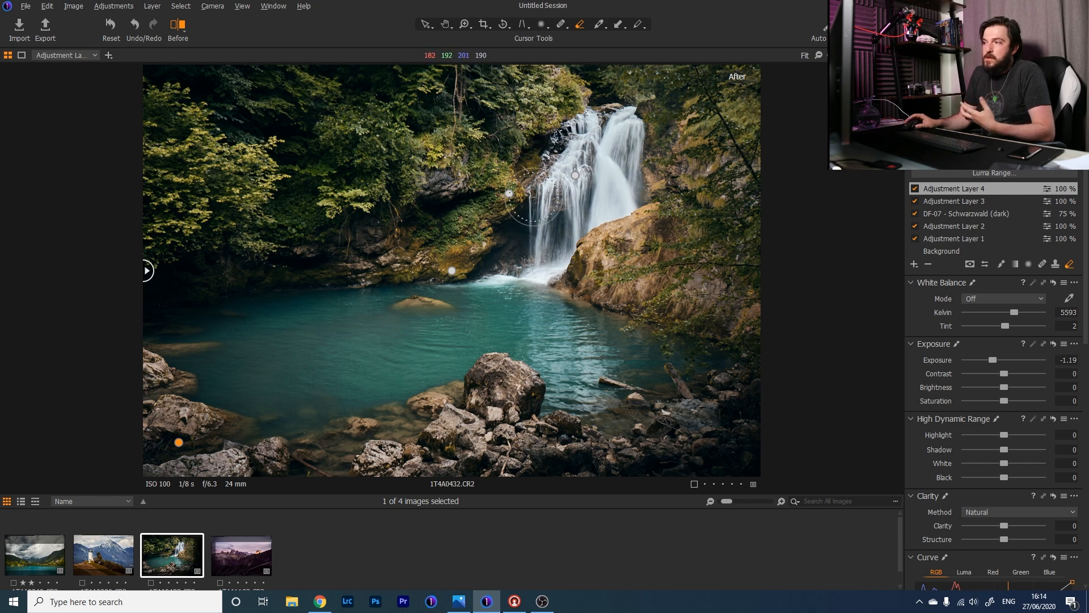
left_click(235, 546)
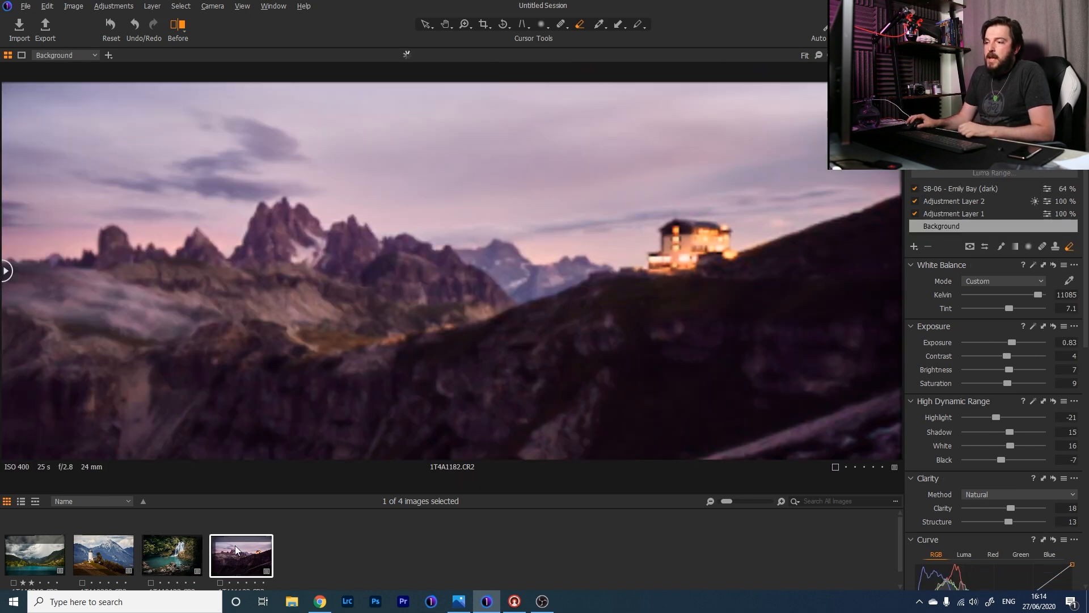